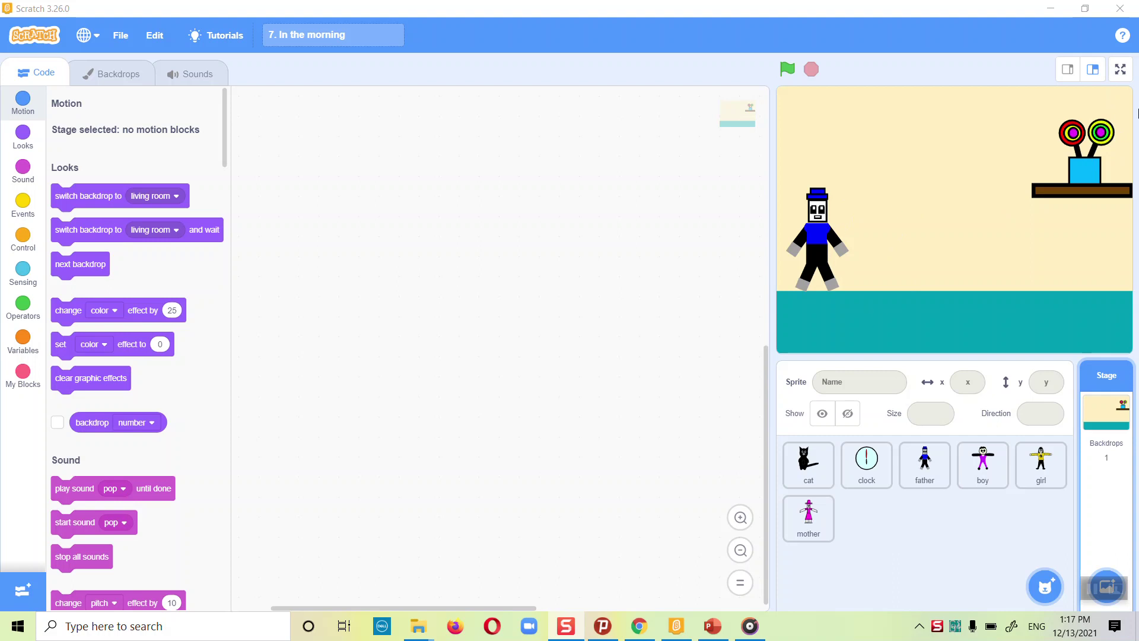
Play the project full-screen to watch the current animation, then return to the editor
{"action": "left_click", "coordinate": [1120, 69]}
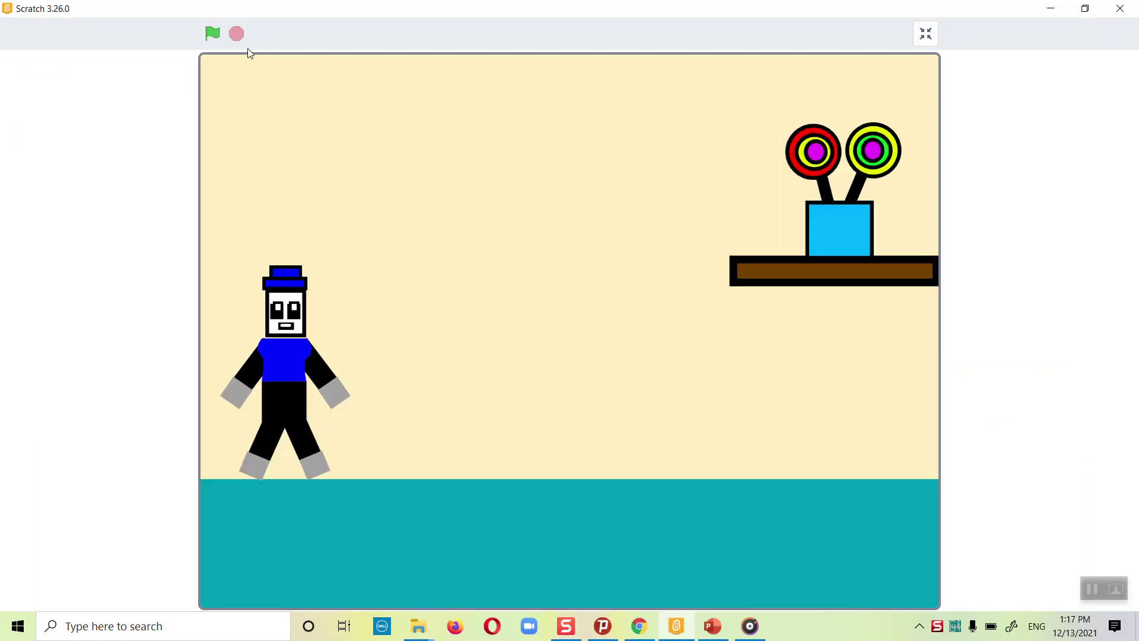
{"action": "left_click", "coordinate": [213, 34]}
{"action": "left_click", "coordinate": [927, 35]}
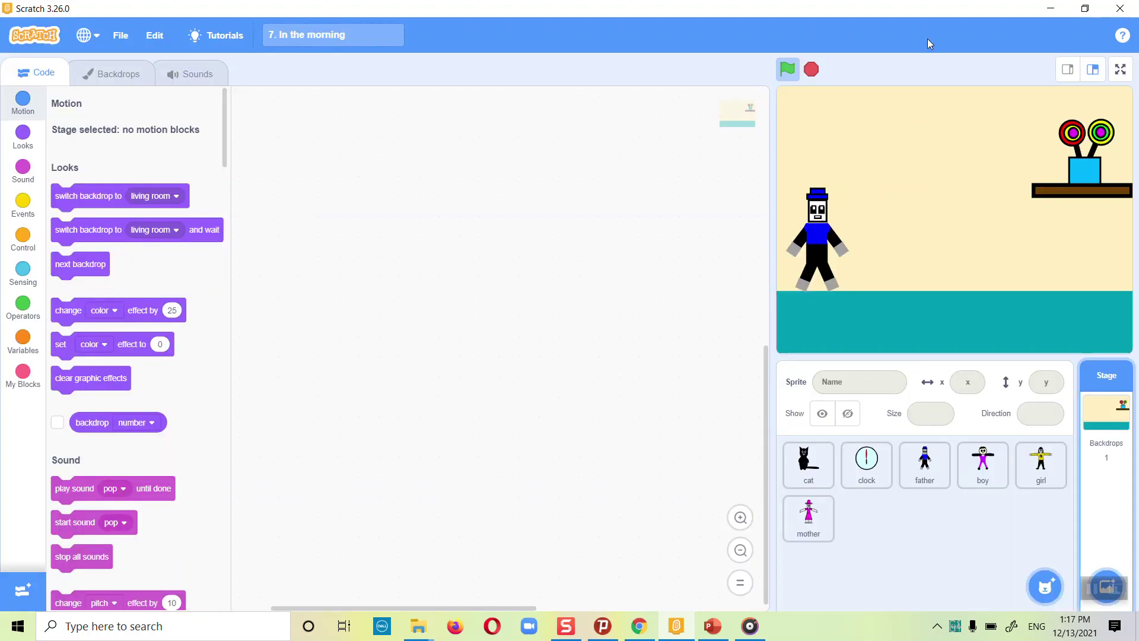
In the cat sprite's first costume, send the mouth backward so it sits behind the triangular nose
{"action": "left_click", "coordinate": [796, 470]}
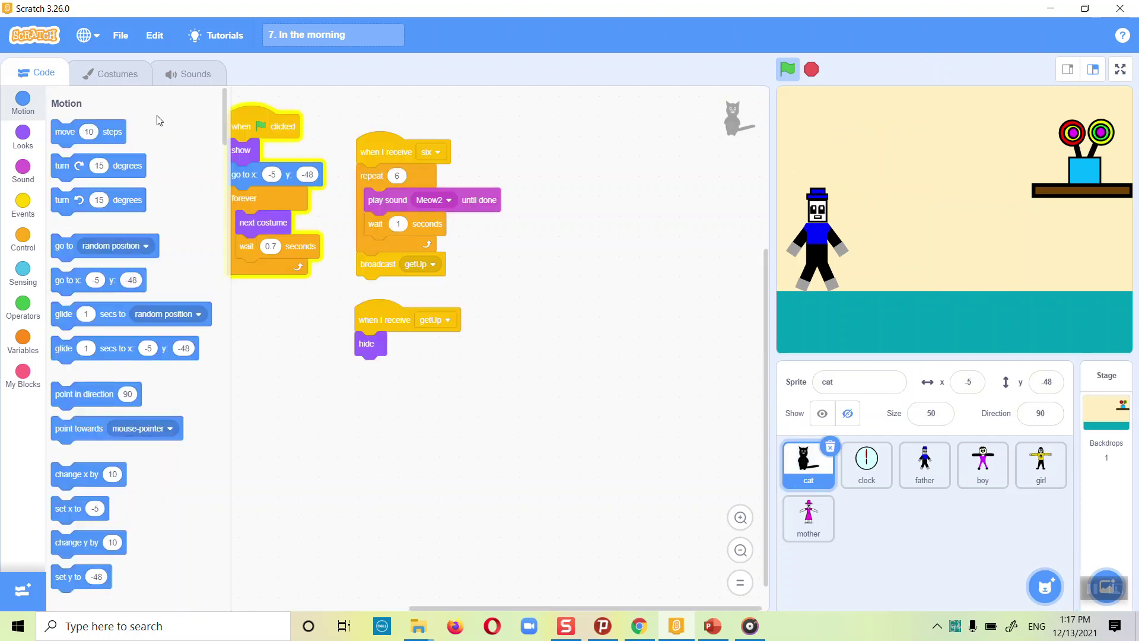
{"action": "left_click", "coordinate": [126, 71]}
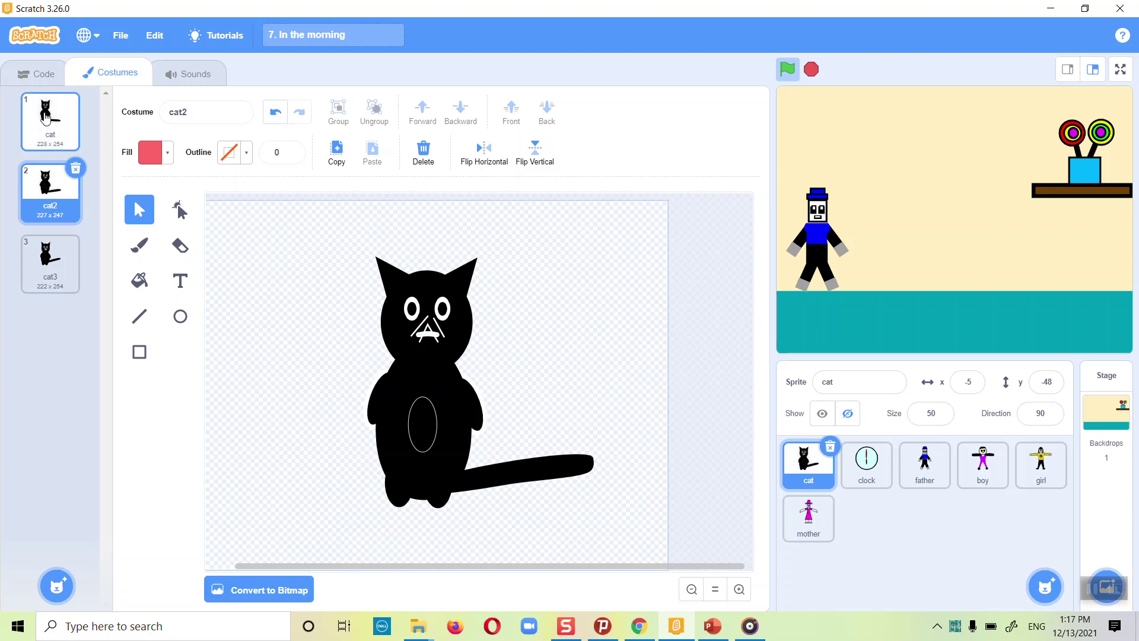
{"action": "left_click", "coordinate": [45, 117]}
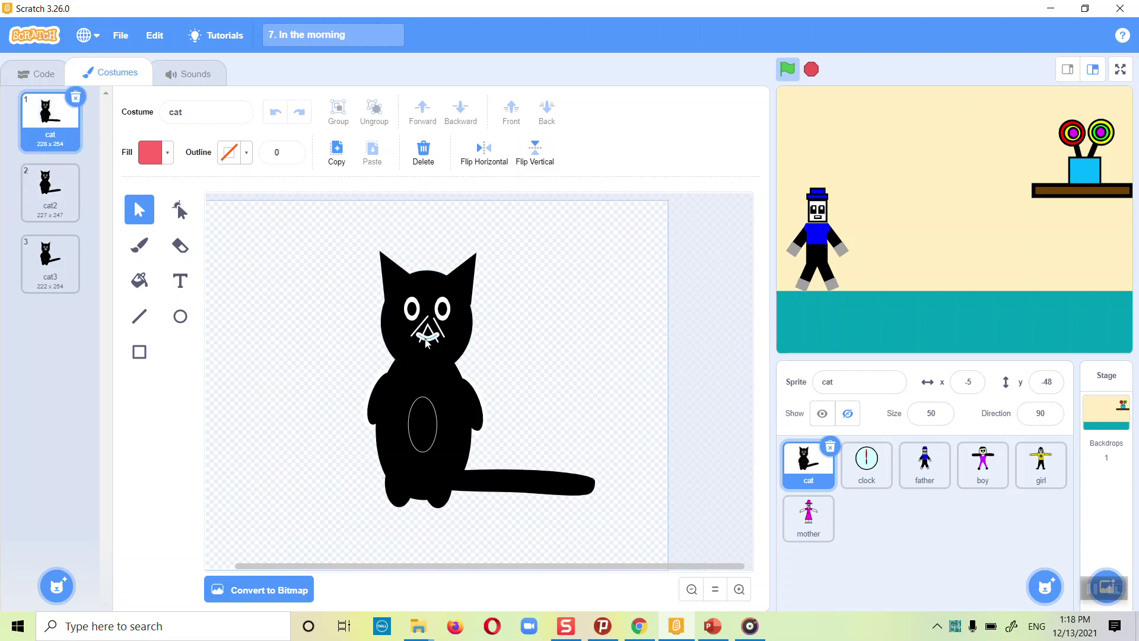
{"action": "left_click", "coordinate": [427, 339]}
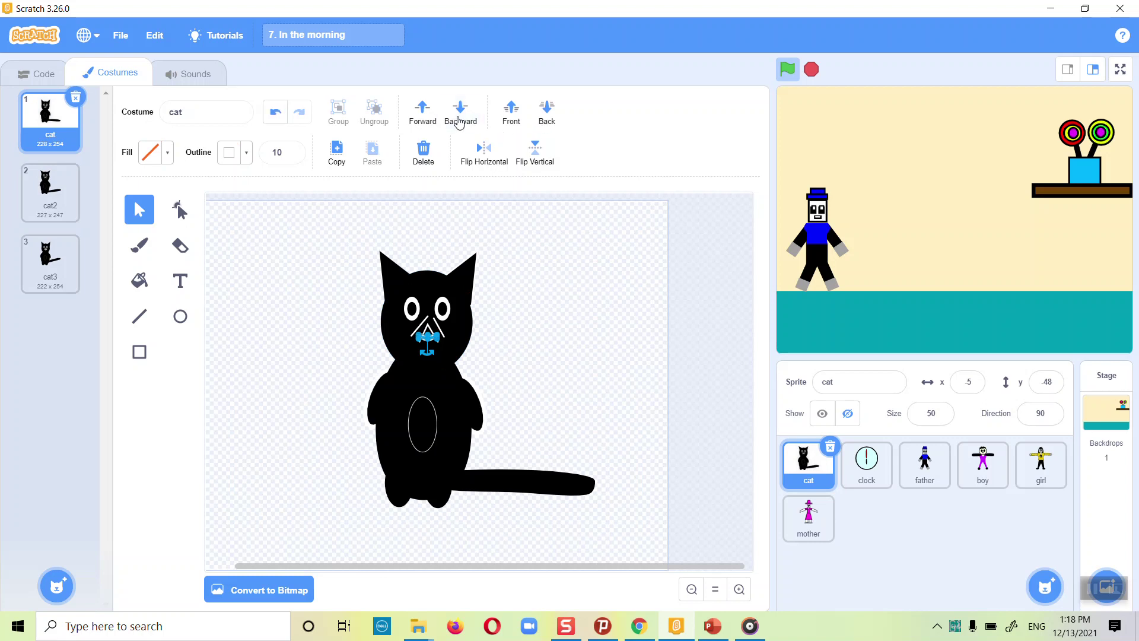
{"action": "left_click", "coordinate": [527, 331]}
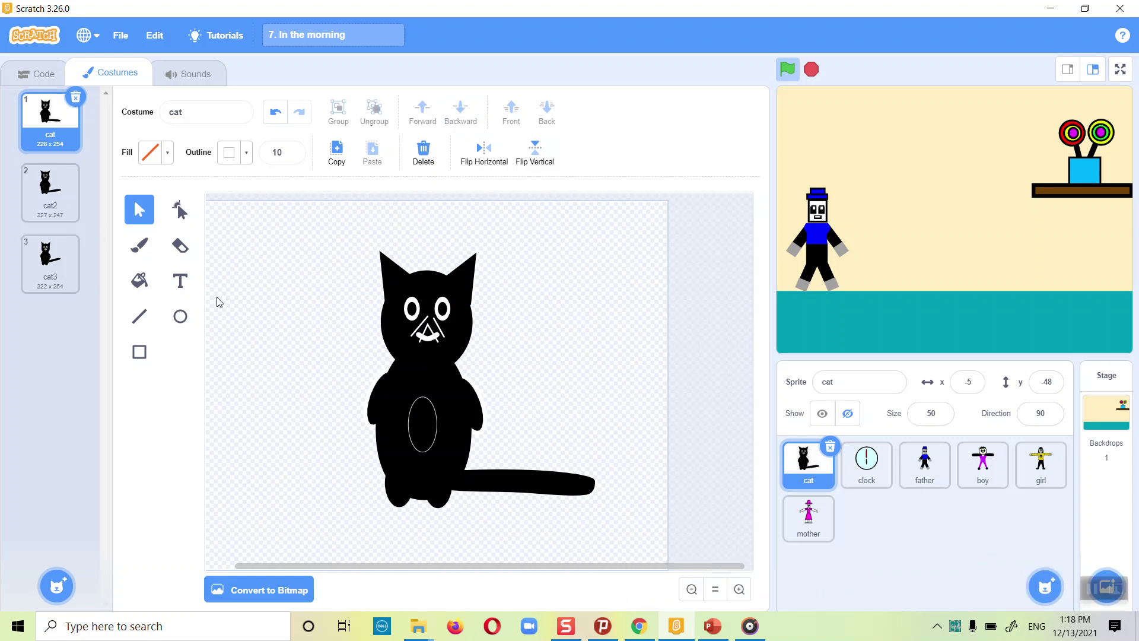
{"action": "left_click", "coordinate": [428, 337]}
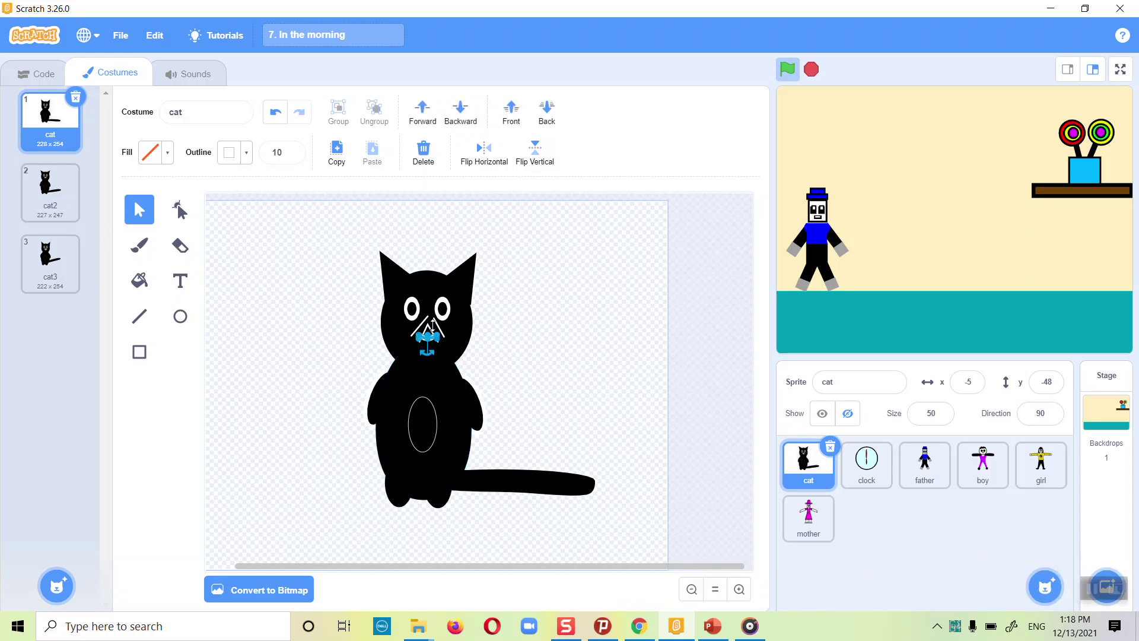
{"action": "left_click", "coordinate": [452, 123]}
{"action": "left_click", "coordinate": [567, 351]}
{"action": "left_click", "coordinate": [432, 340]}
{"action": "left_click", "coordinate": [462, 127]}
{"action": "left_click", "coordinate": [597, 416]}
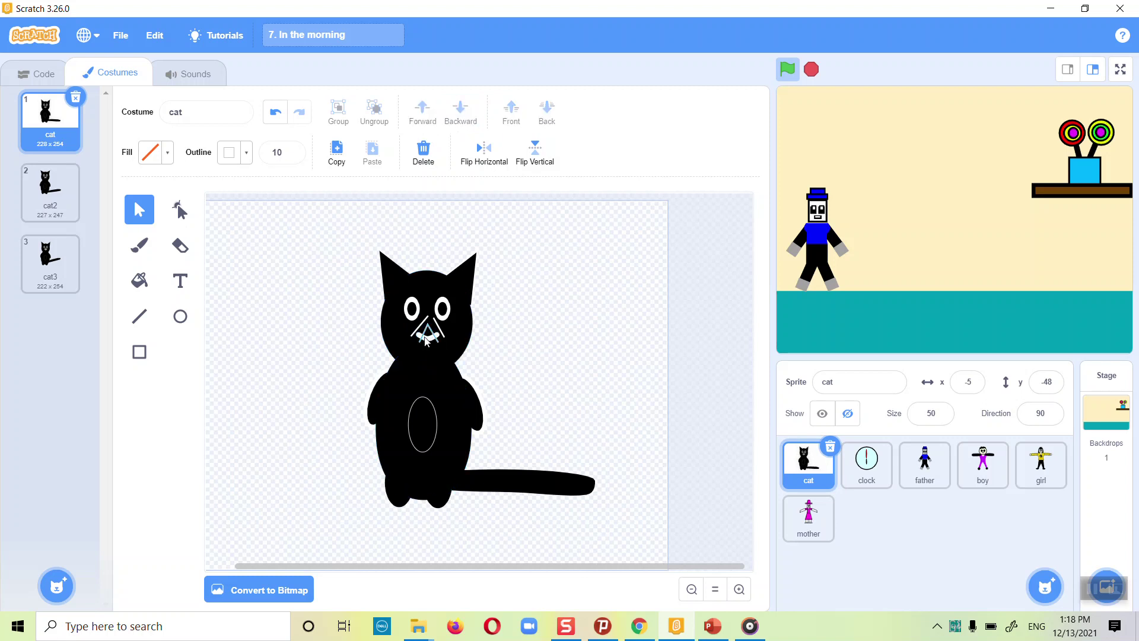
Change the triangular nose's outline in the first cat costume to grey with brightness 78
{"action": "left_click", "coordinate": [426, 340]}
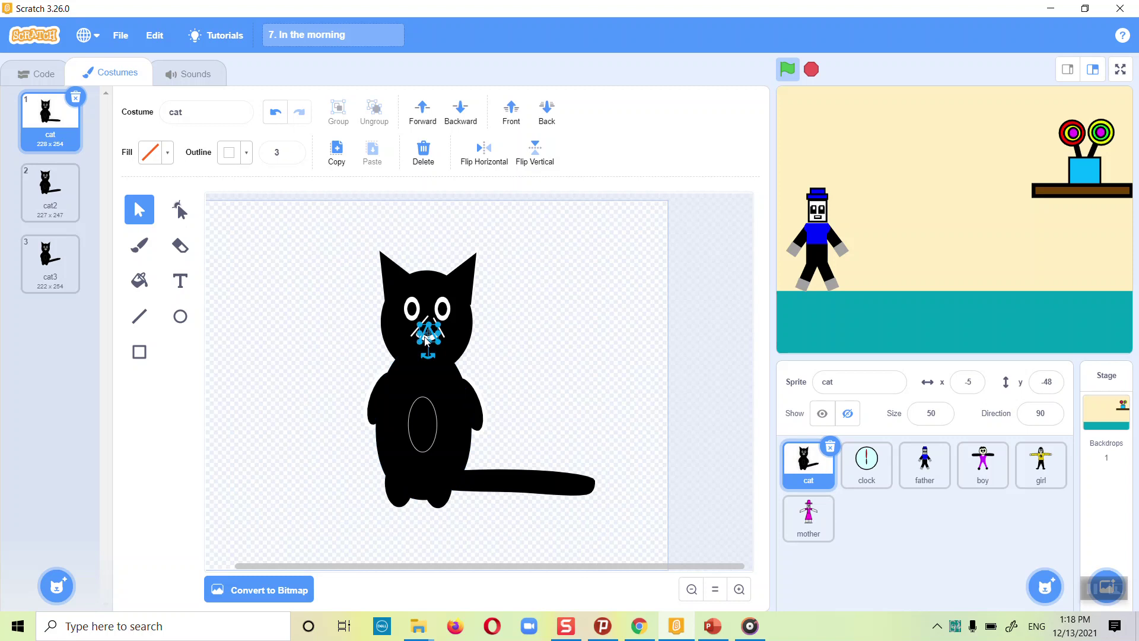
{"action": "left_click", "coordinate": [164, 161]}
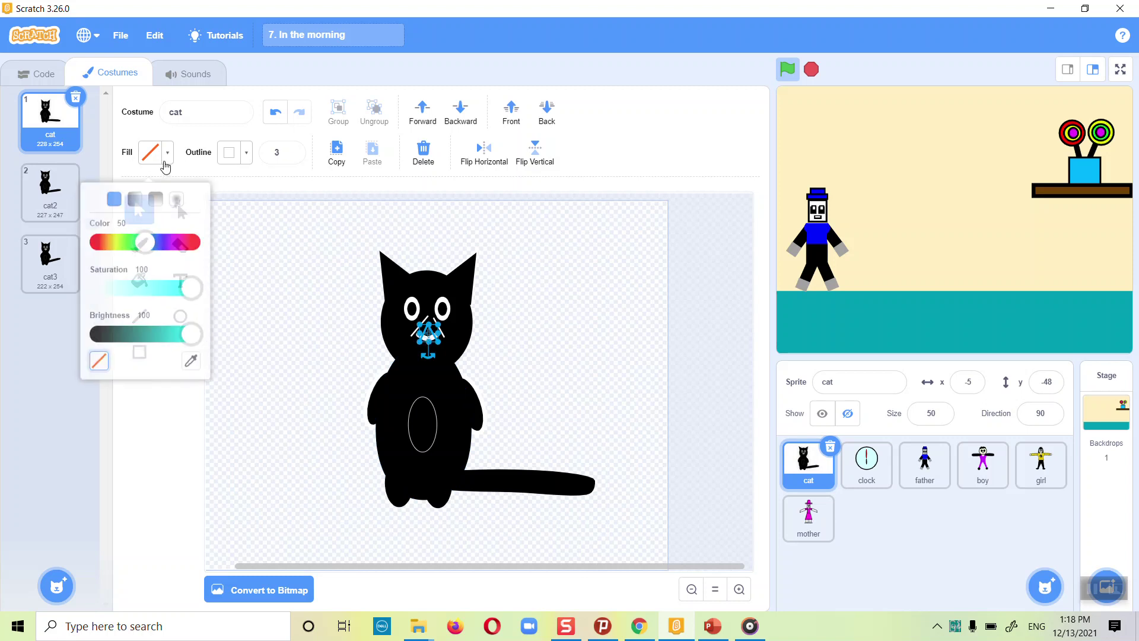
{"action": "left_click", "coordinate": [247, 158]}
{"action": "left_click_drag", "start_coordinate": [265, 325], "coordinate": [243, 325]}
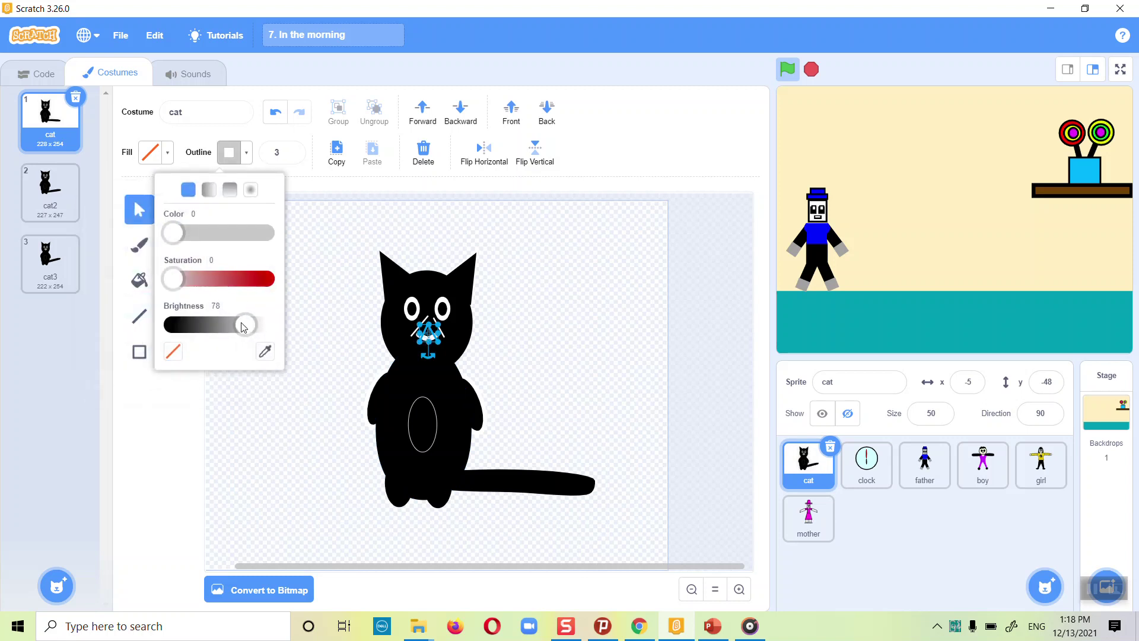
{"action": "left_click", "coordinate": [621, 361]}
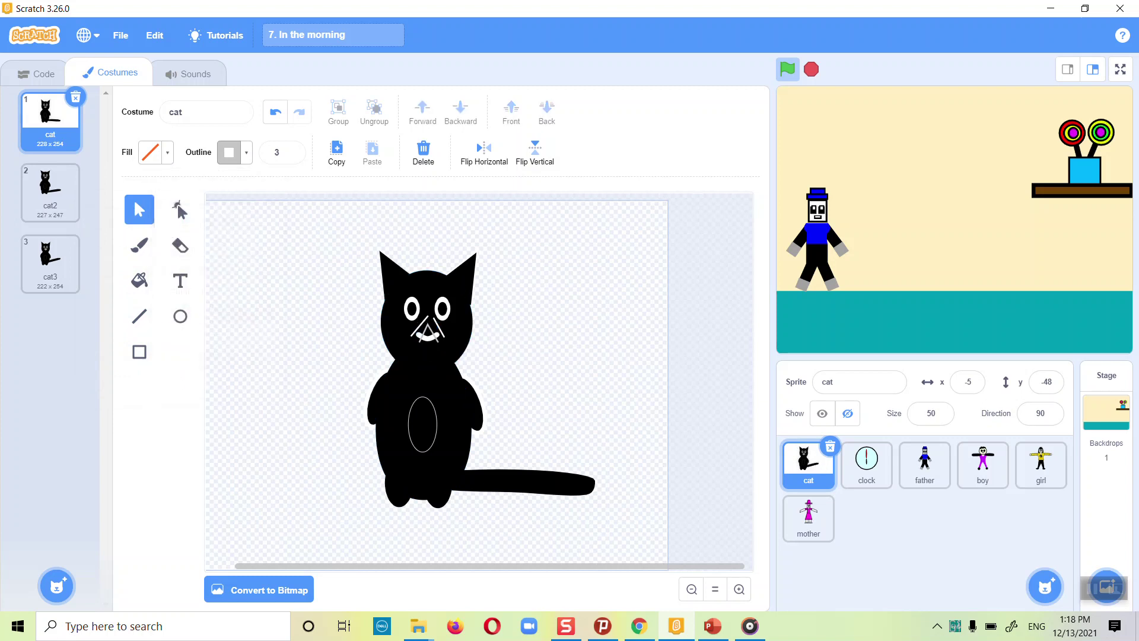
In costume cat2, send the mouth backward four levels behind the triangular nose
{"action": "left_click", "coordinate": [50, 188]}
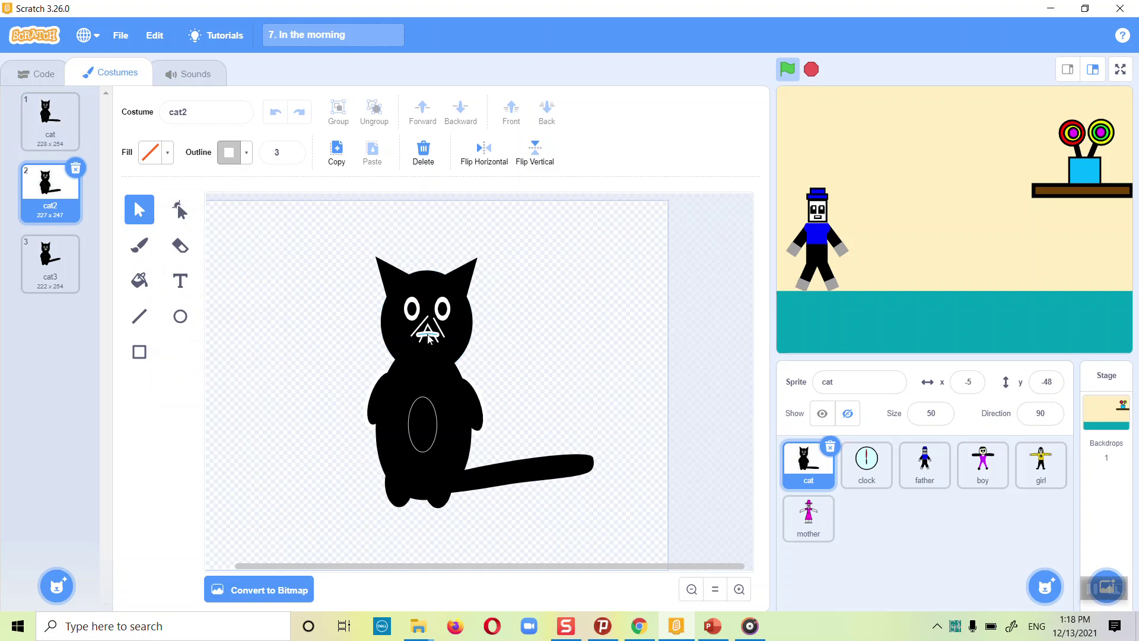
{"action": "left_click", "coordinate": [429, 337]}
{"action": "left_click", "coordinate": [461, 116]}
{"action": "left_click", "coordinate": [460, 116]}
{"action": "left_click", "coordinate": [461, 116]}
{"action": "left_click", "coordinate": [461, 115]}
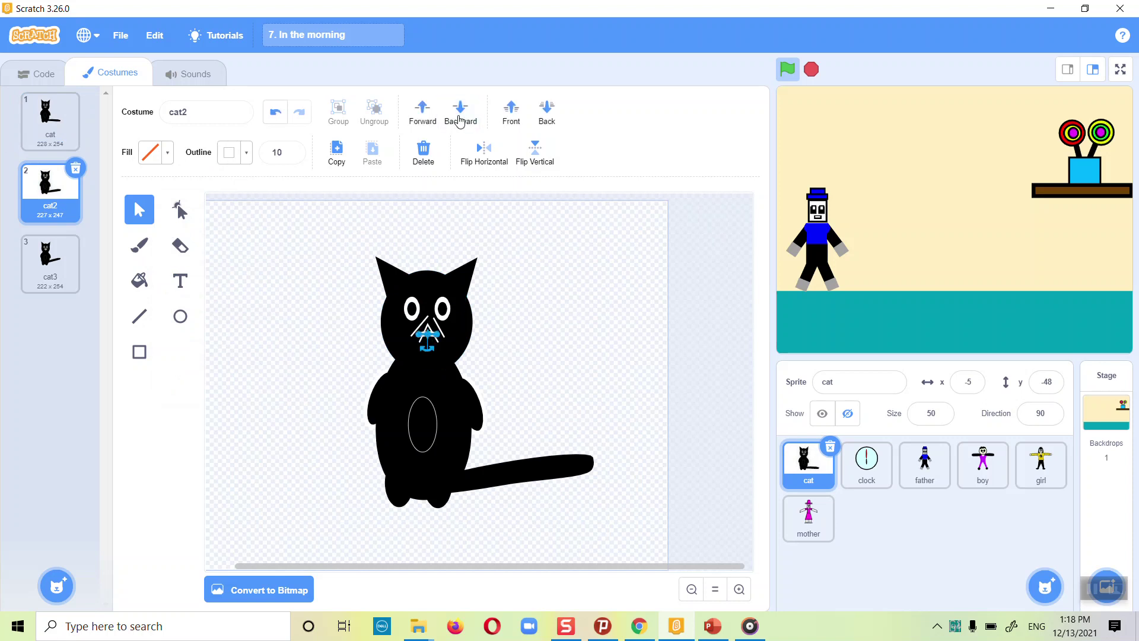
Darken the triangular nose's outline in costume cat2 from white to light grey
{"action": "left_click", "coordinate": [437, 337]}
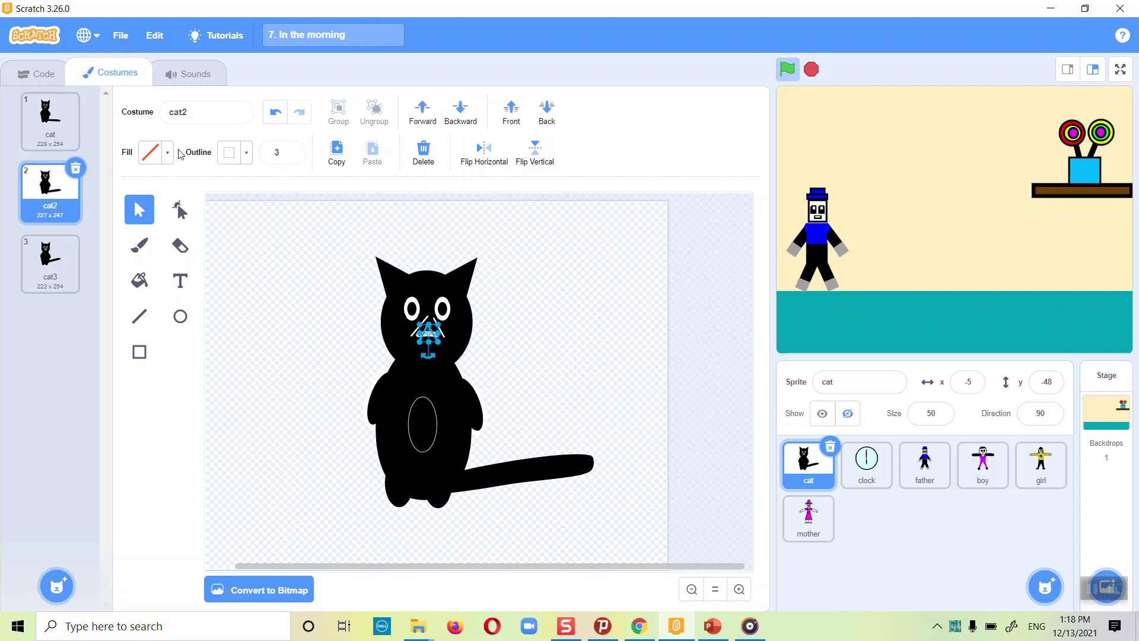
{"action": "left_click", "coordinate": [246, 161]}
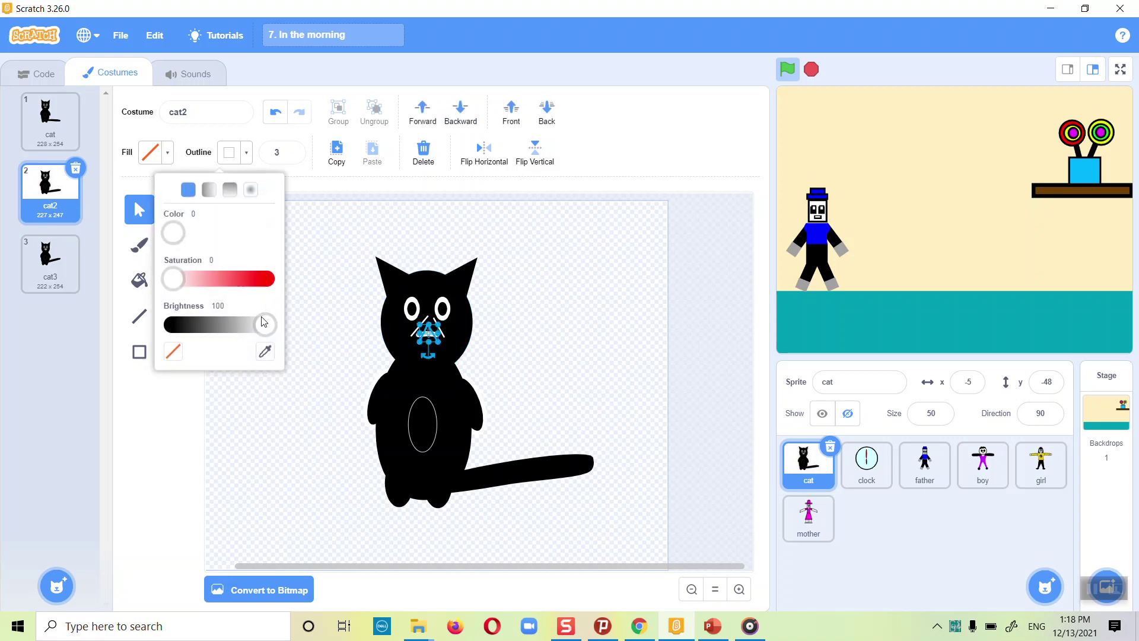
{"action": "left_click", "coordinate": [308, 407]}
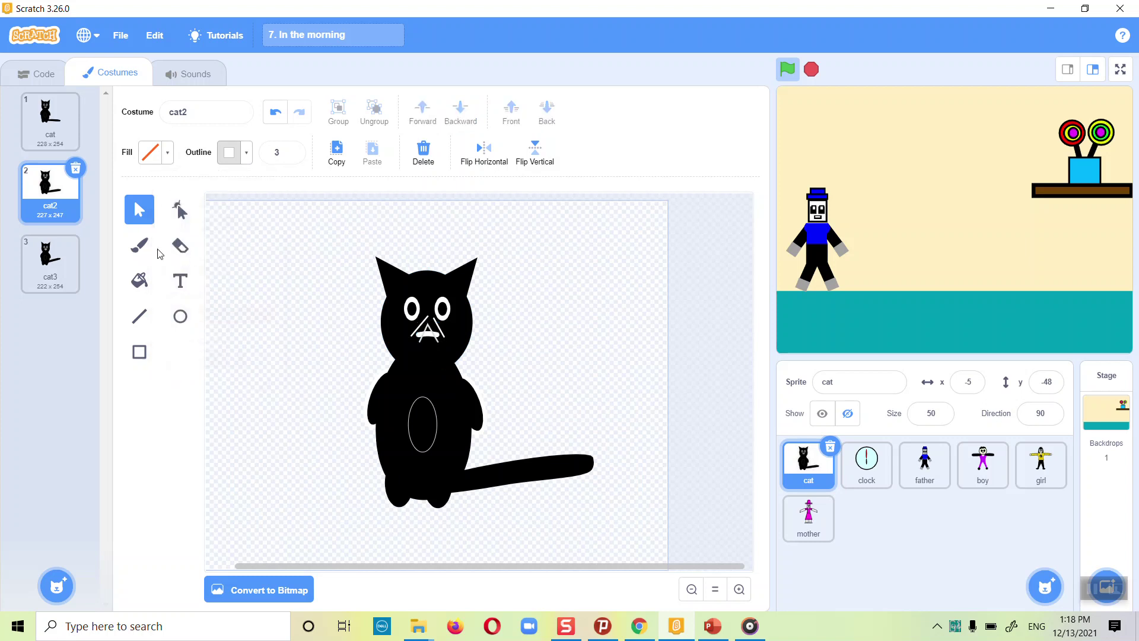
In costume cat3, bring the triangular nose to the front and set its outline to grey with brightness 77
{"action": "left_click", "coordinate": [59, 254]}
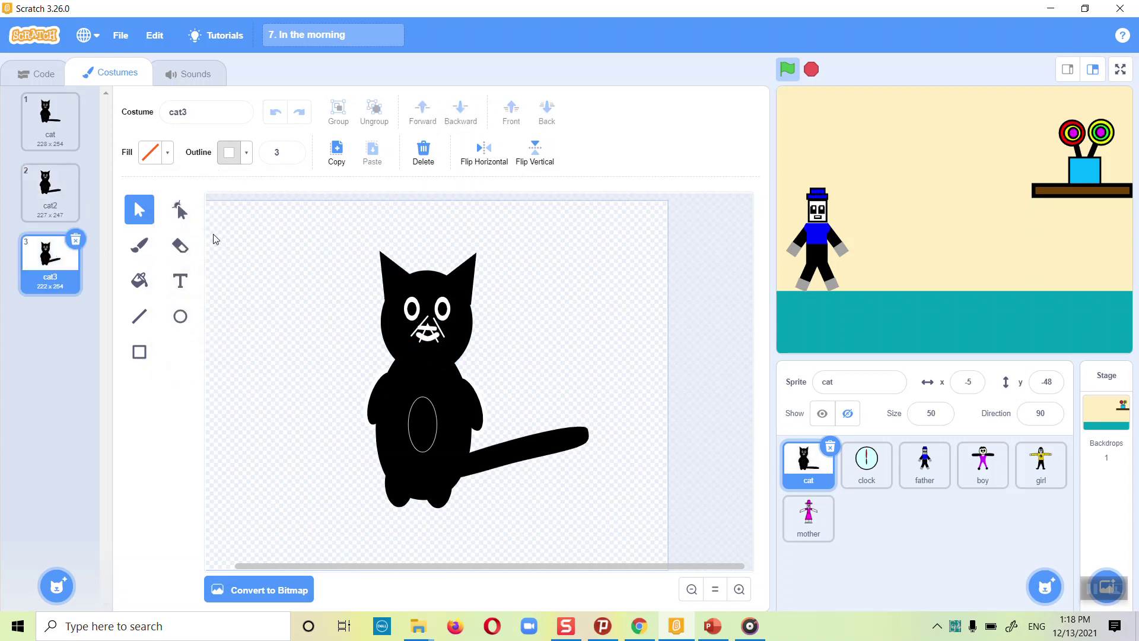
{"action": "left_click", "coordinate": [429, 331]}
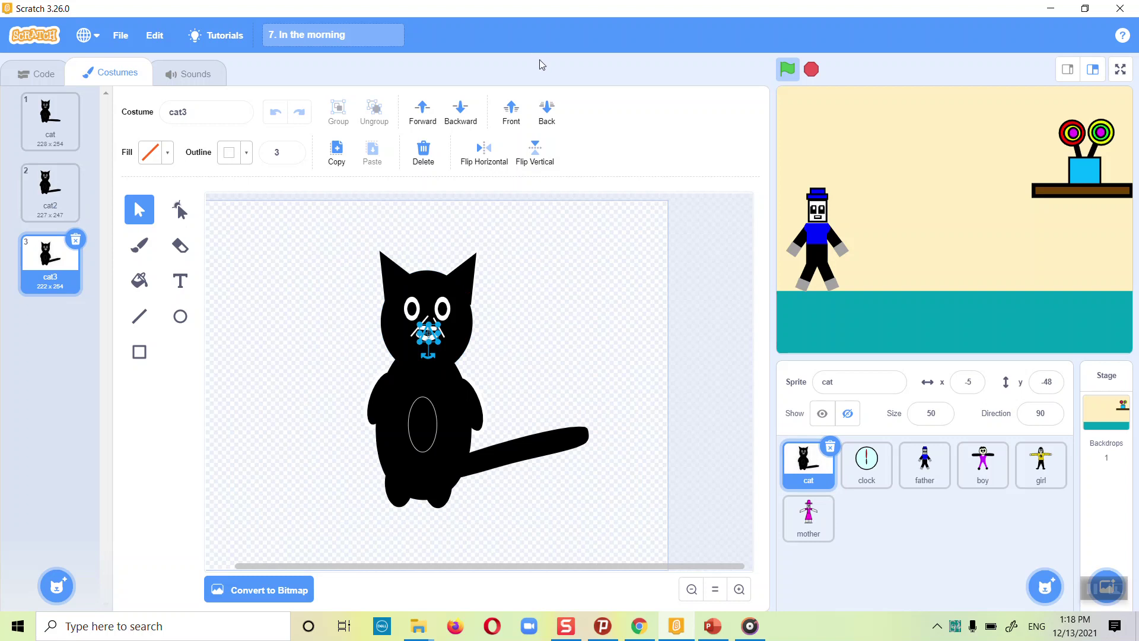
{"action": "left_click", "coordinate": [515, 116]}
{"action": "left_click", "coordinate": [244, 163]}
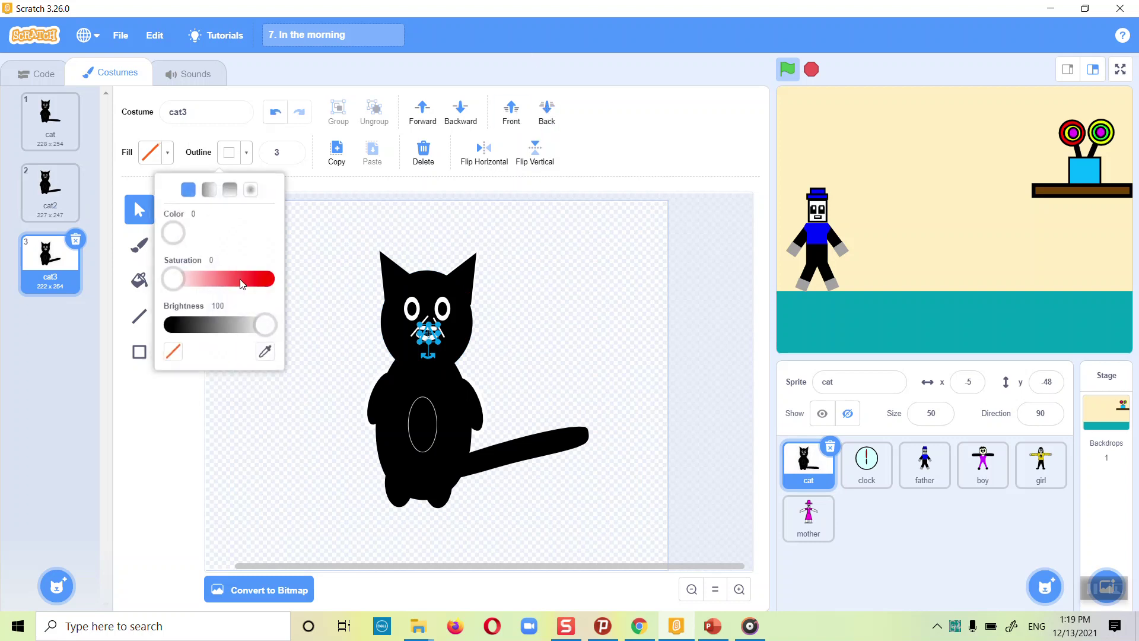
{"action": "left_click_drag", "start_coordinate": [261, 325], "coordinate": [244, 325]}
{"action": "left_click", "coordinate": [601, 358]}
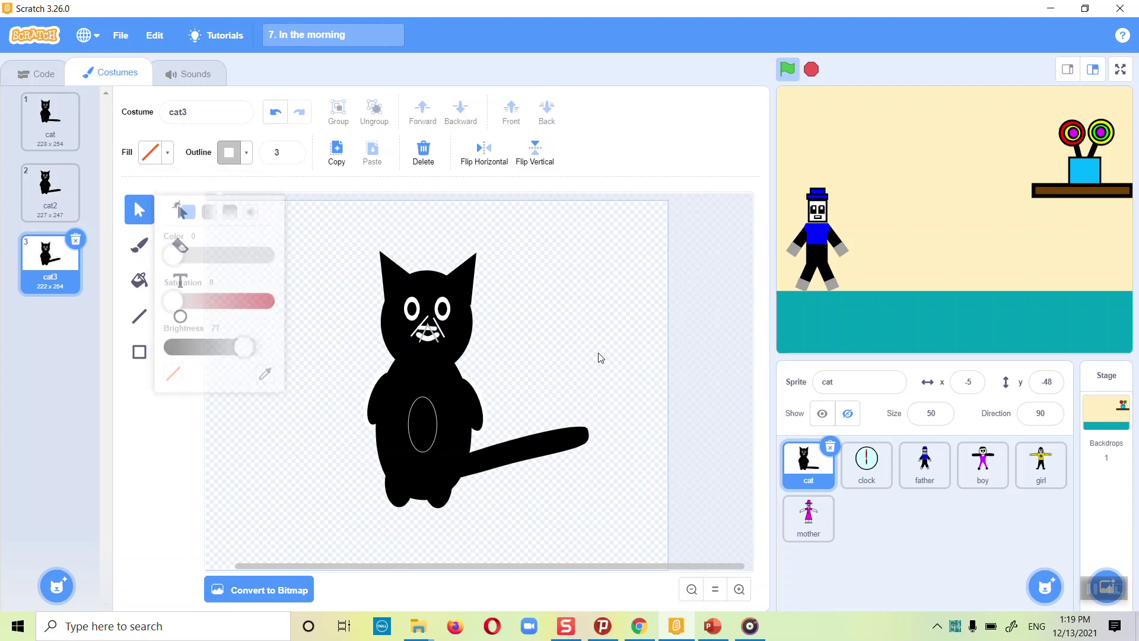
Run the project again in full-screen view to check the recoloured cat noses, then return to the editor
{"action": "left_click", "coordinate": [1120, 70]}
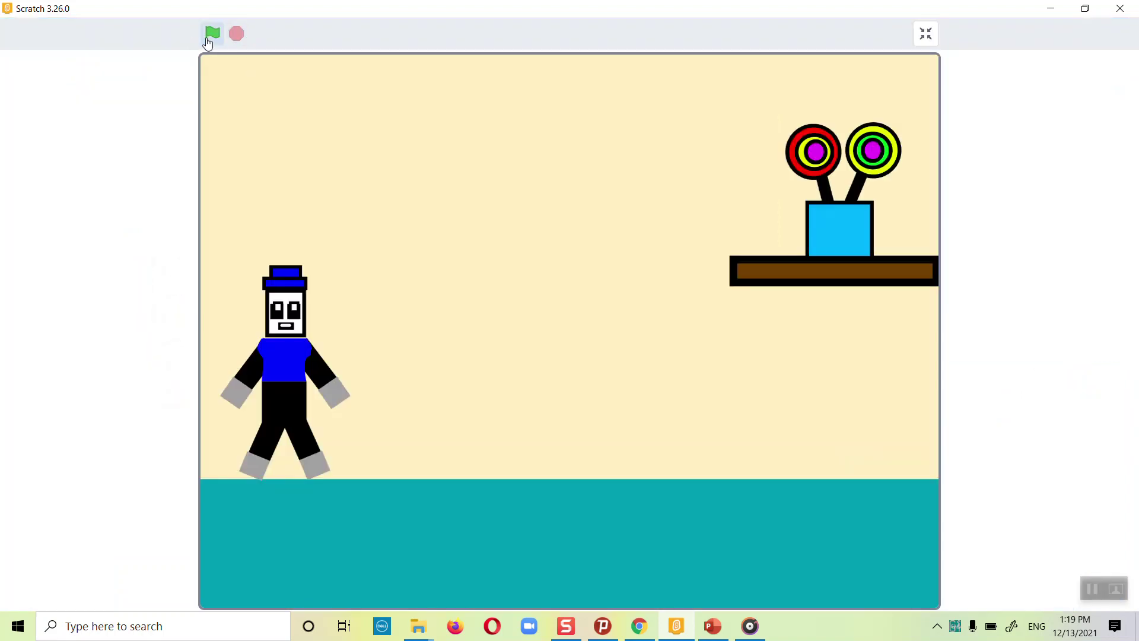
{"action": "left_click", "coordinate": [212, 35]}
{"action": "left_click", "coordinate": [927, 35]}
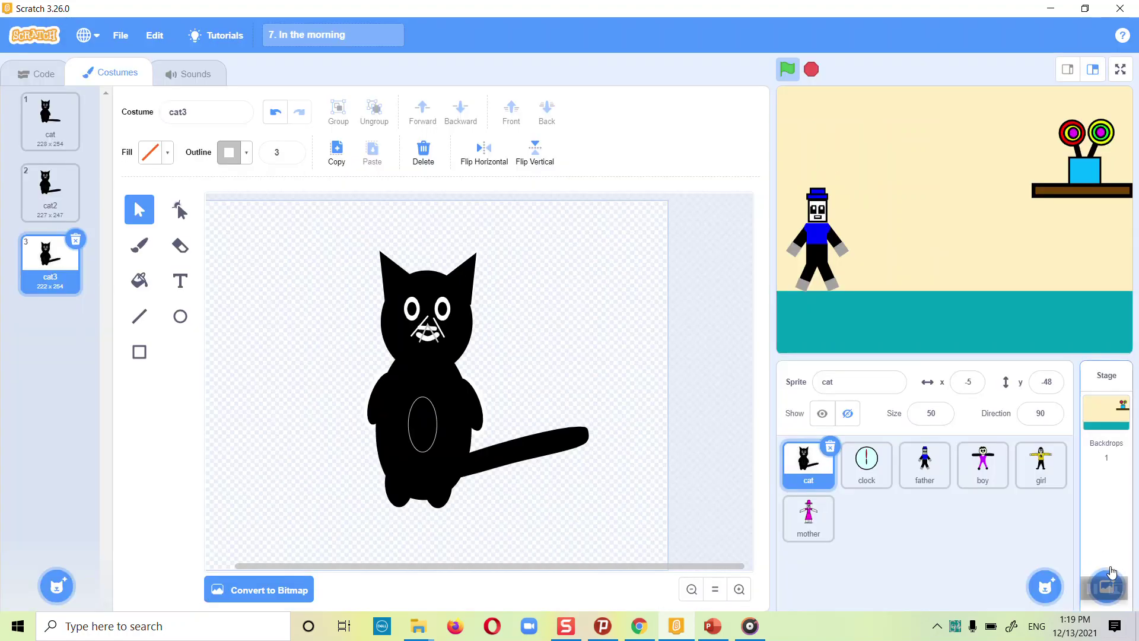
Paint a new backdrop with a rectangle covering the whole canvas, without outline, filled with color 43, saturation 84 and brightness 100
{"action": "mouse_move", "coordinate": [1112, 579]}
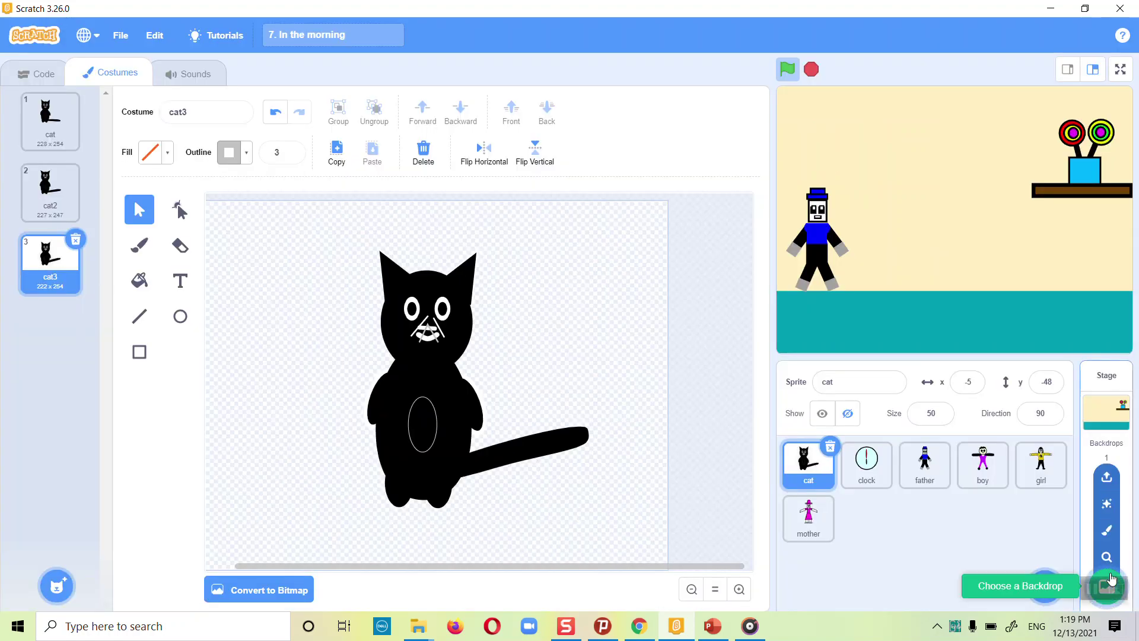
{"action": "left_click", "coordinate": [1106, 533]}
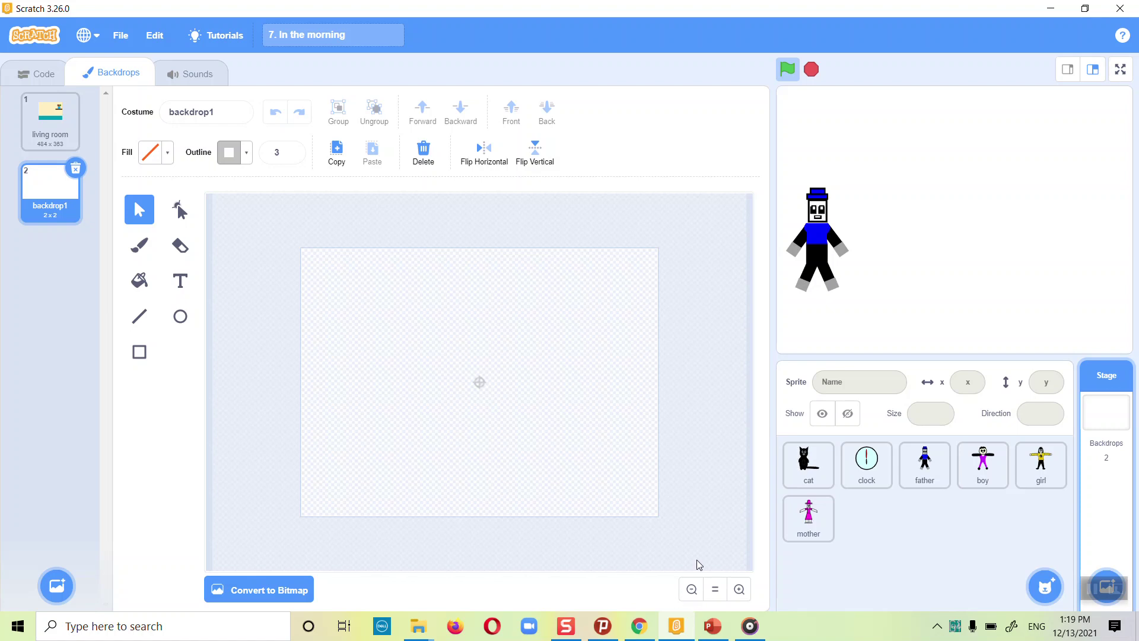
{"action": "left_click", "coordinate": [146, 355]}
{"action": "left_click", "coordinate": [166, 154]}
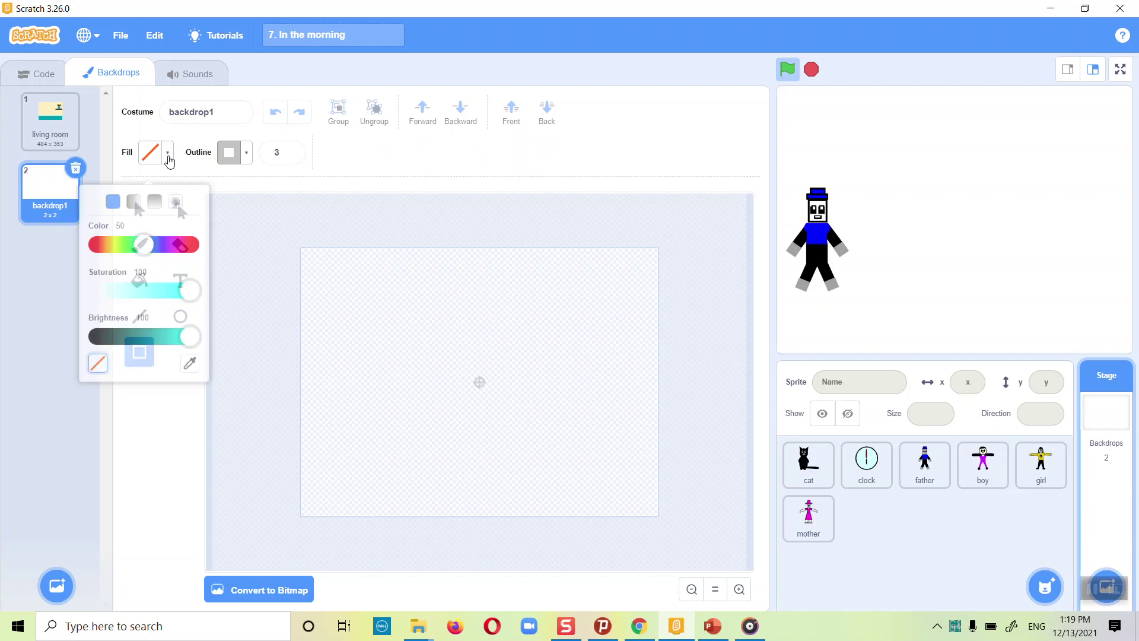
{"action": "mouse_move", "coordinate": [152, 238]}
{"action": "left_mouse_down"}
{"action": "mouse_move", "coordinate": [126, 236]}
{"action": "mouse_move", "coordinate": [145, 236]}
{"action": "left_mouse_up"}
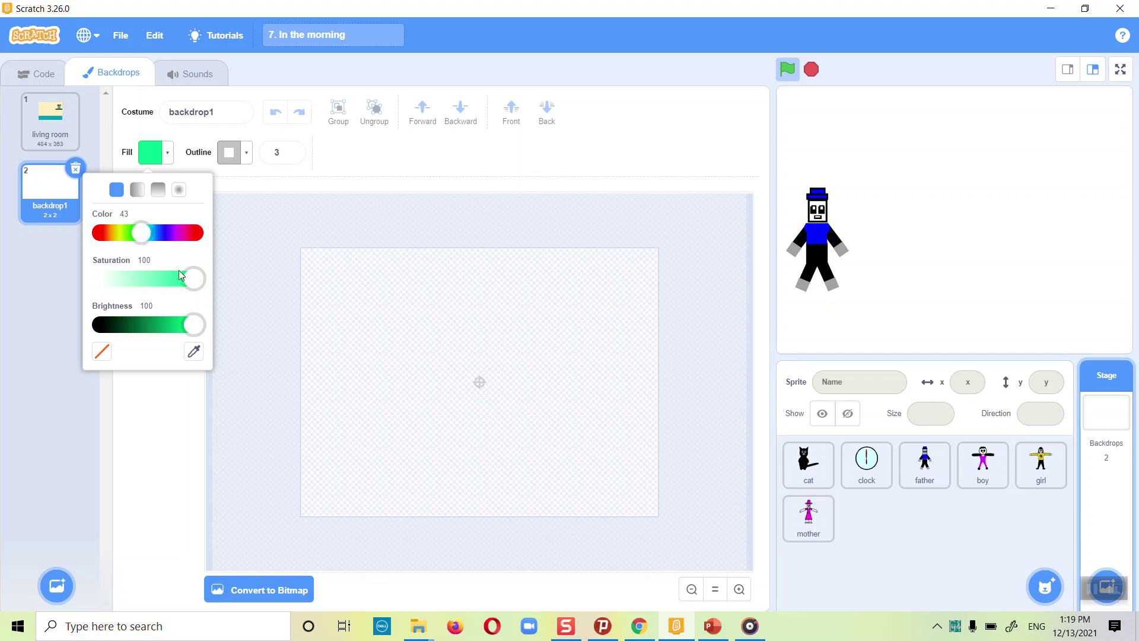
{"action": "left_click_drag", "start_coordinate": [194, 279], "coordinate": [179, 278]}
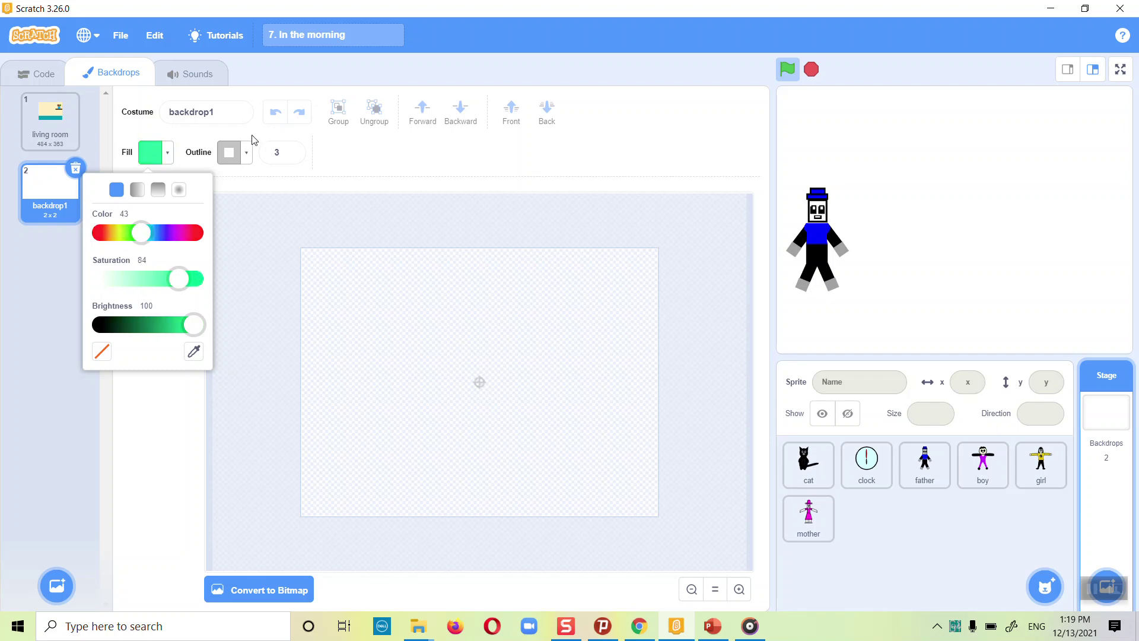
{"action": "left_click", "coordinate": [246, 153]}
{"action": "left_click", "coordinate": [173, 351]}
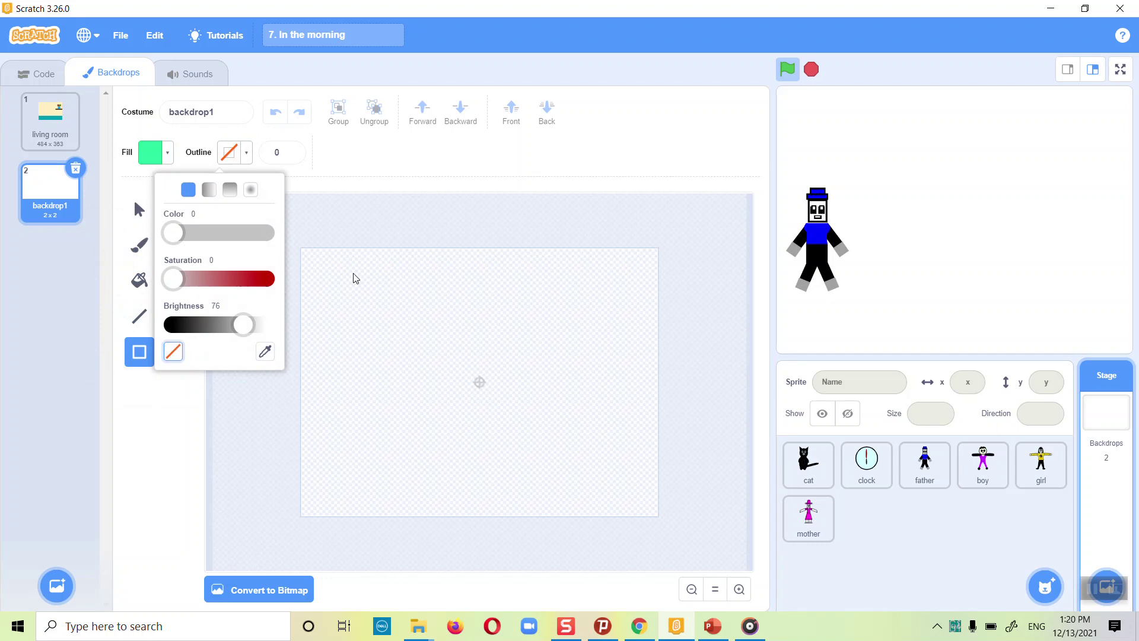
{"action": "left_click", "coordinate": [303, 254]}
{"action": "mouse_move", "coordinate": [301, 250]}
{"action": "left_mouse_down"}
{"action": "mouse_move", "coordinate": [461, 390]}
{"action": "mouse_move", "coordinate": [653, 503]}
{"action": "mouse_move", "coordinate": [659, 521]}
{"action": "left_mouse_up"}
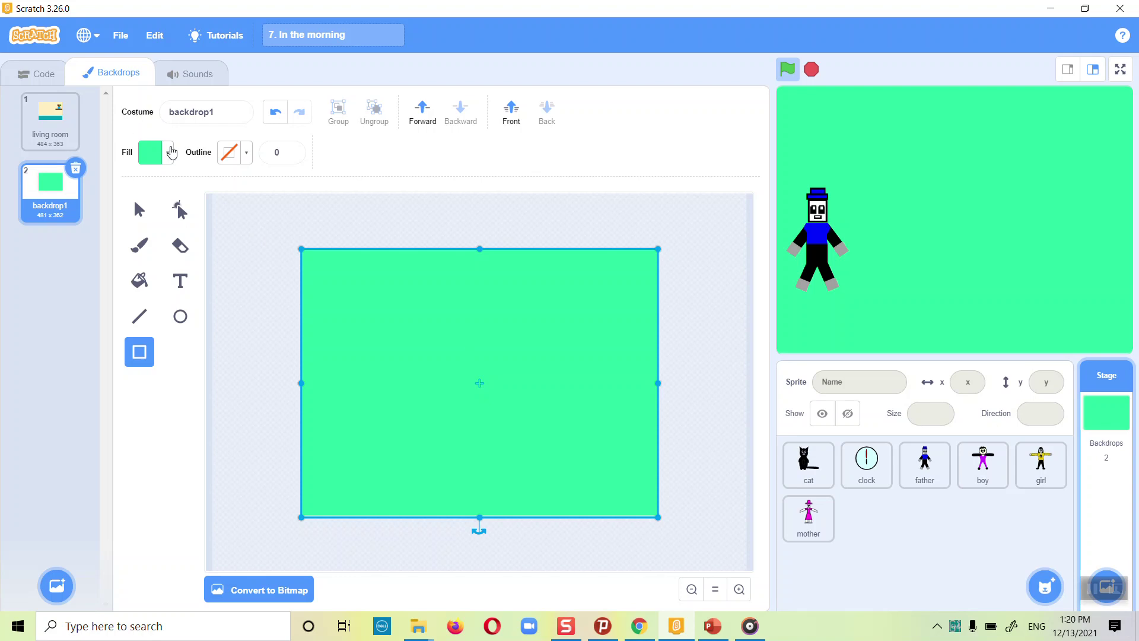
Fill the backdrop rectangle with a vertical gradient from orange (color 12, saturation 100) to yellow-green (color 23, saturation 84), both at brightness 100
{"action": "left_click", "coordinate": [171, 152]}
{"action": "left_click_drag", "start_coordinate": [149, 236], "coordinate": [123, 236]}
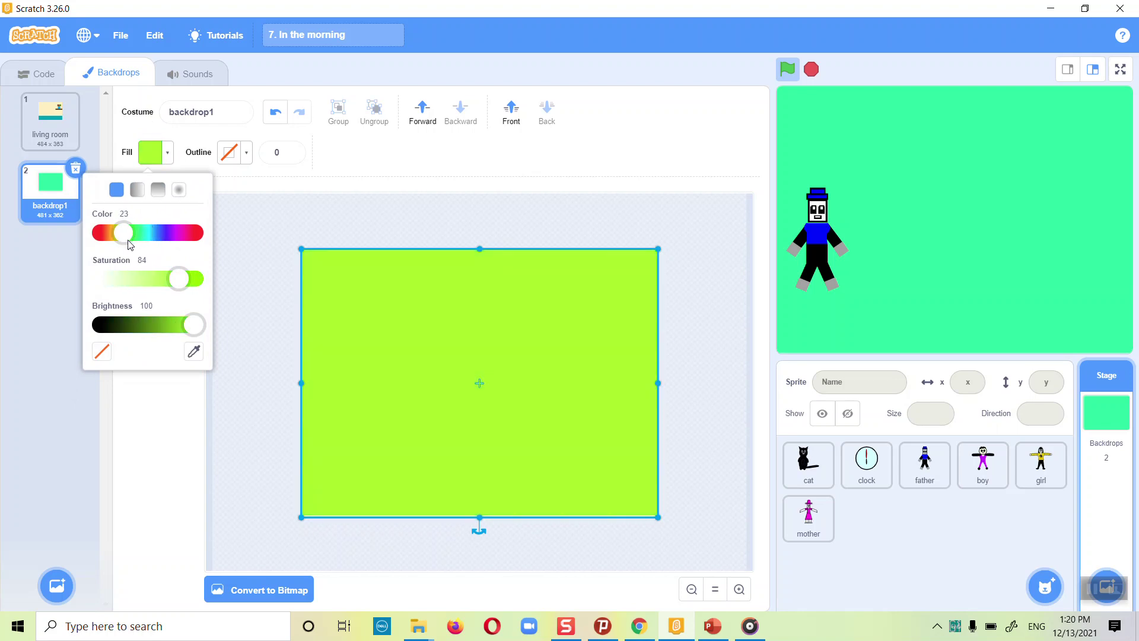
{"action": "left_click", "coordinate": [159, 190]}
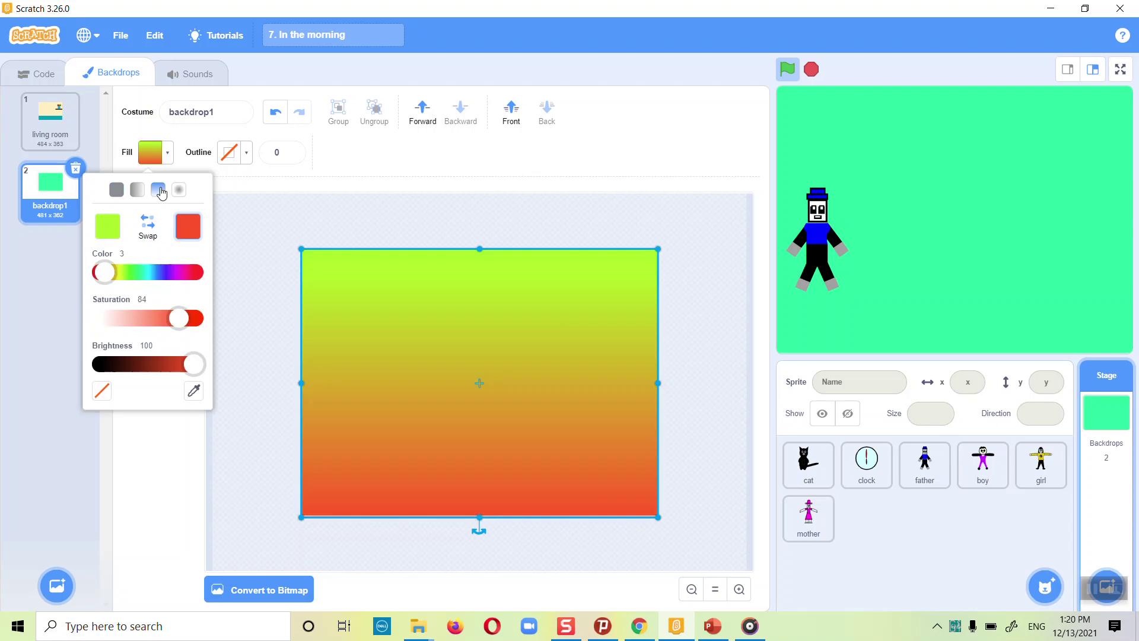
{"action": "left_click", "coordinate": [110, 234]}
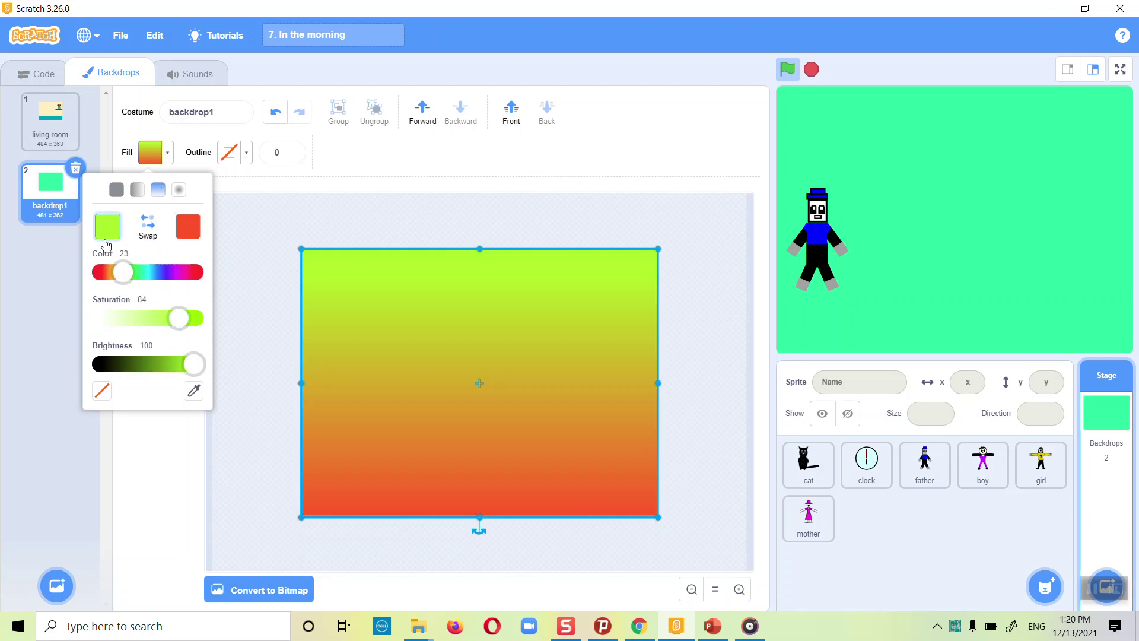
{"action": "left_click", "coordinate": [151, 225]}
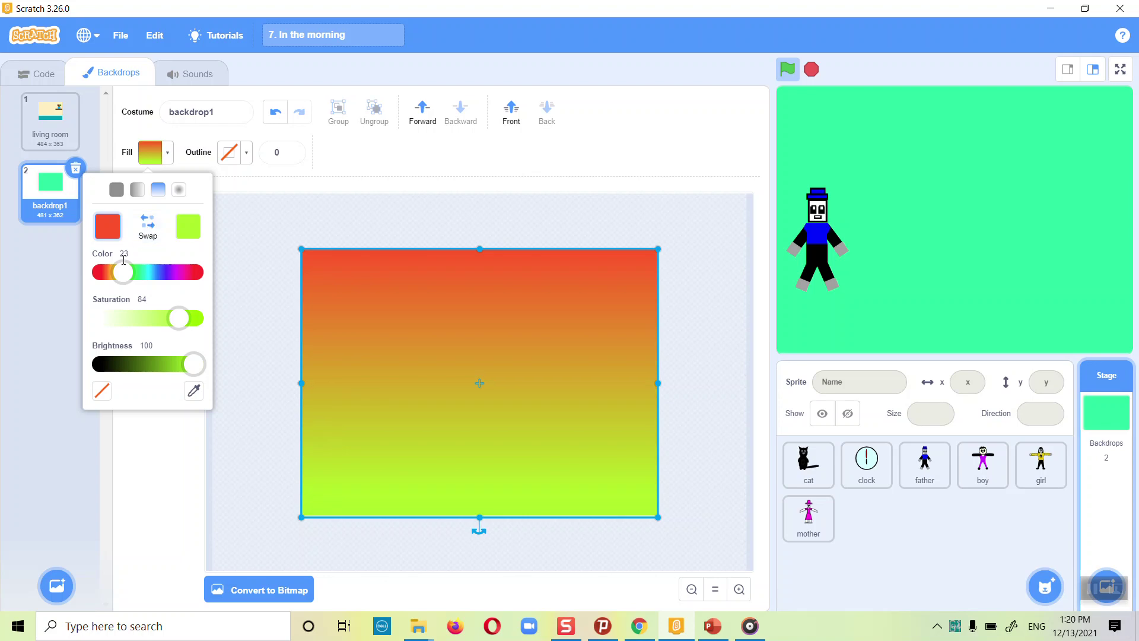
{"action": "left_click_drag", "start_coordinate": [122, 272], "coordinate": [115, 271]}
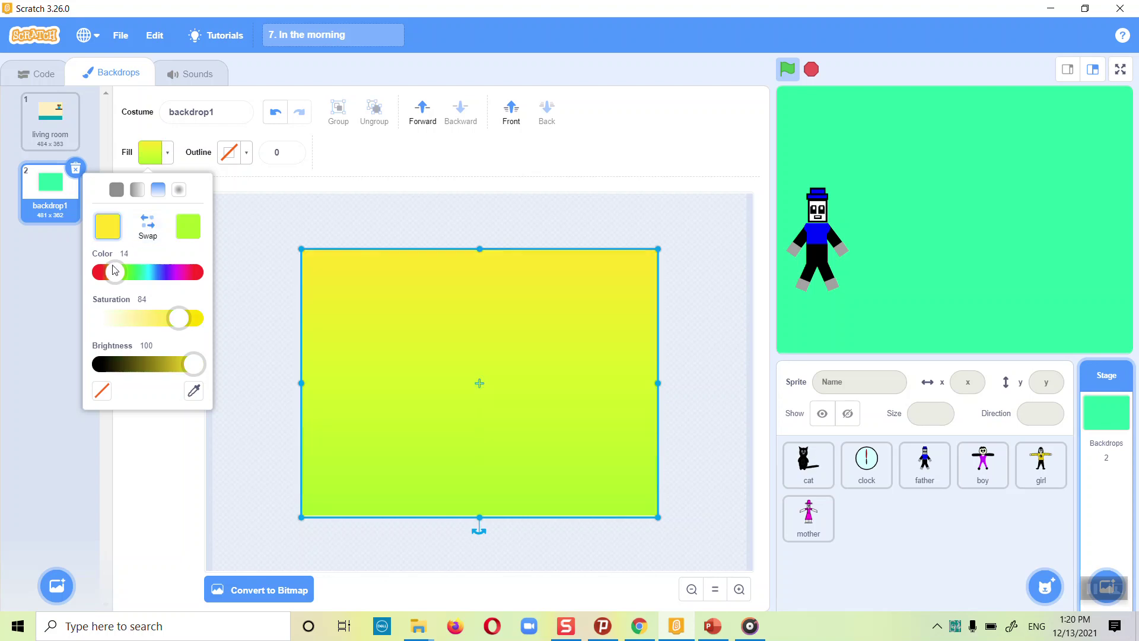
{"action": "left_click_drag", "start_coordinate": [117, 272], "coordinate": [115, 274]}
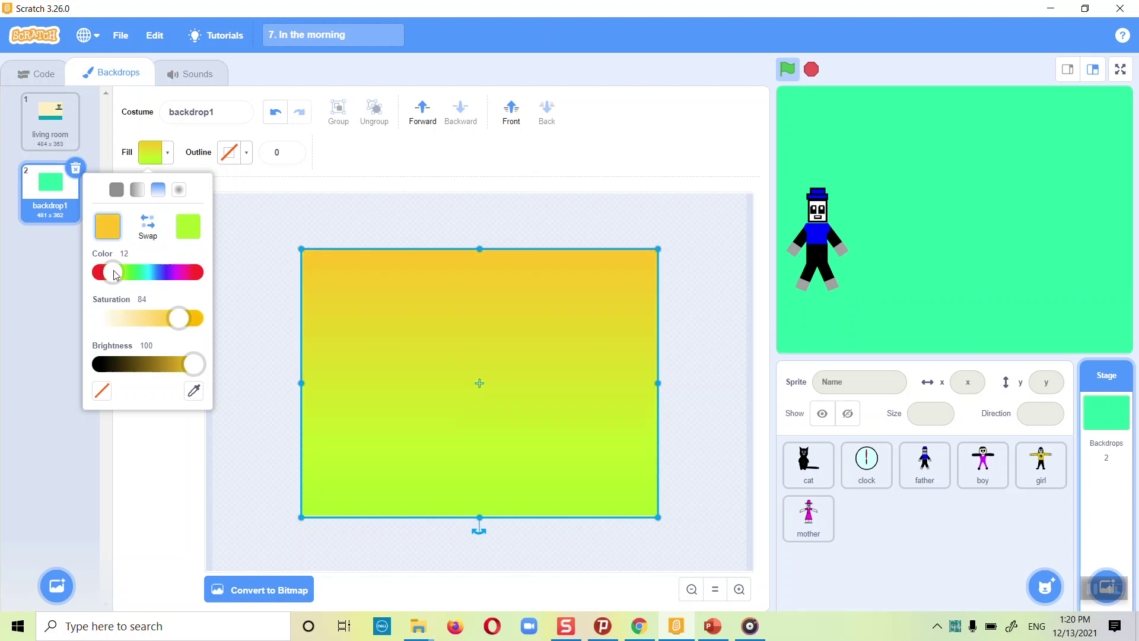
{"action": "left_click_drag", "start_coordinate": [180, 321], "coordinate": [197, 323]}
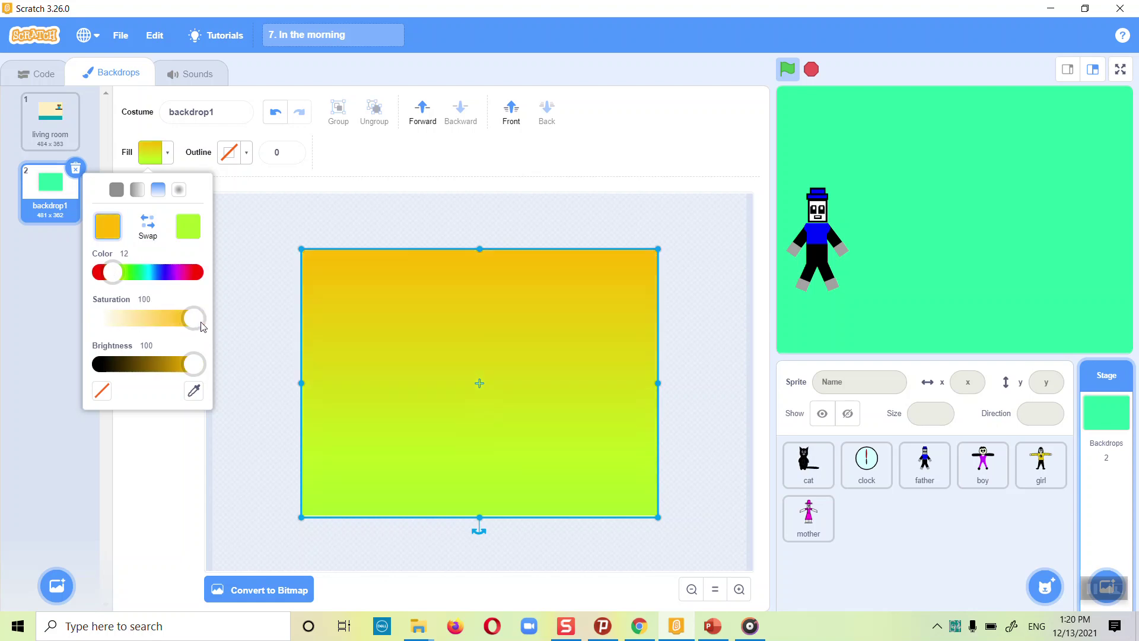
{"action": "left_click", "coordinate": [265, 271]}
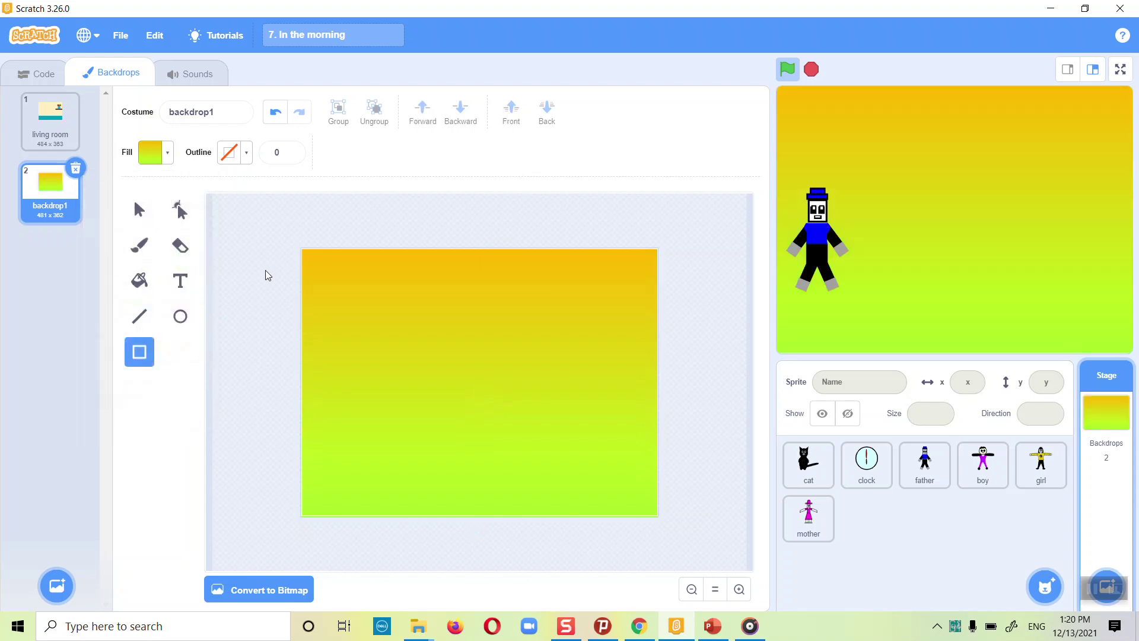
Try to change the backdrop's gradient to blue (color 61, saturation 100) over green (color 35, saturation 84)
{"action": "left_click", "coordinate": [165, 158]}
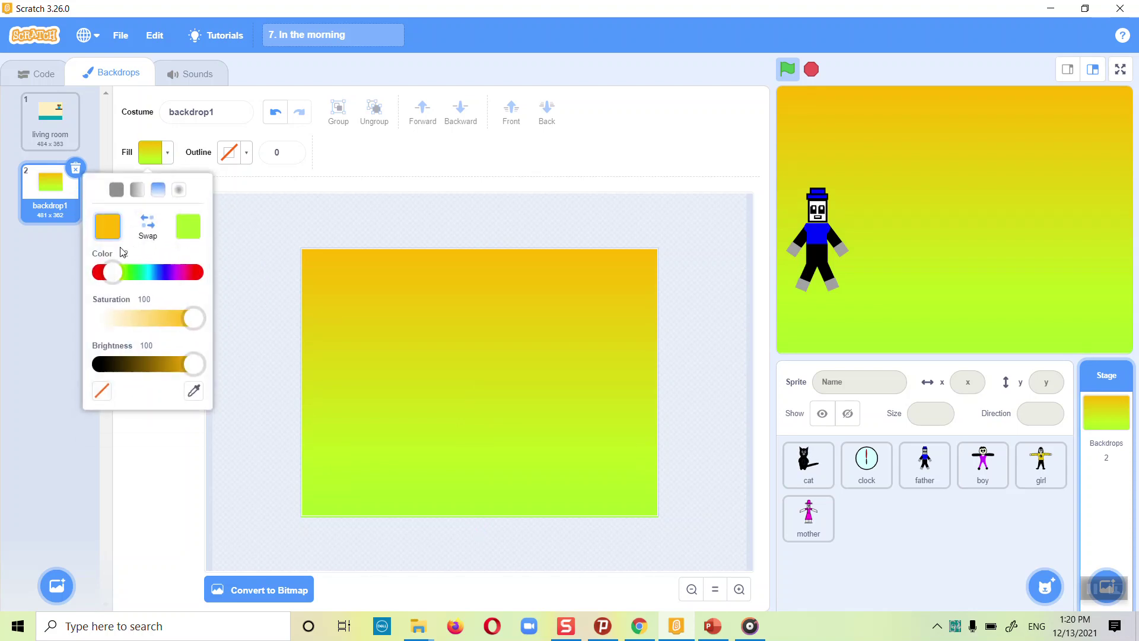
{"action": "left_click_drag", "start_coordinate": [117, 268], "coordinate": [165, 274]}
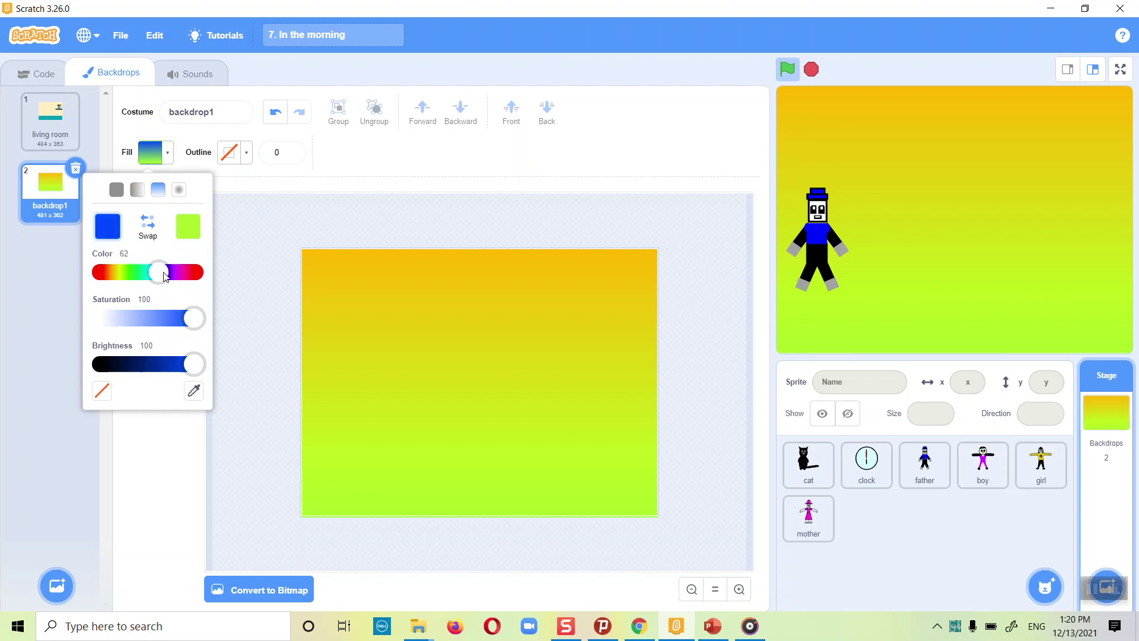
{"action": "left_click_drag", "start_coordinate": [192, 320], "coordinate": [166, 321]}
{"action": "left_click_drag", "start_coordinate": [161, 273], "coordinate": [161, 276]}
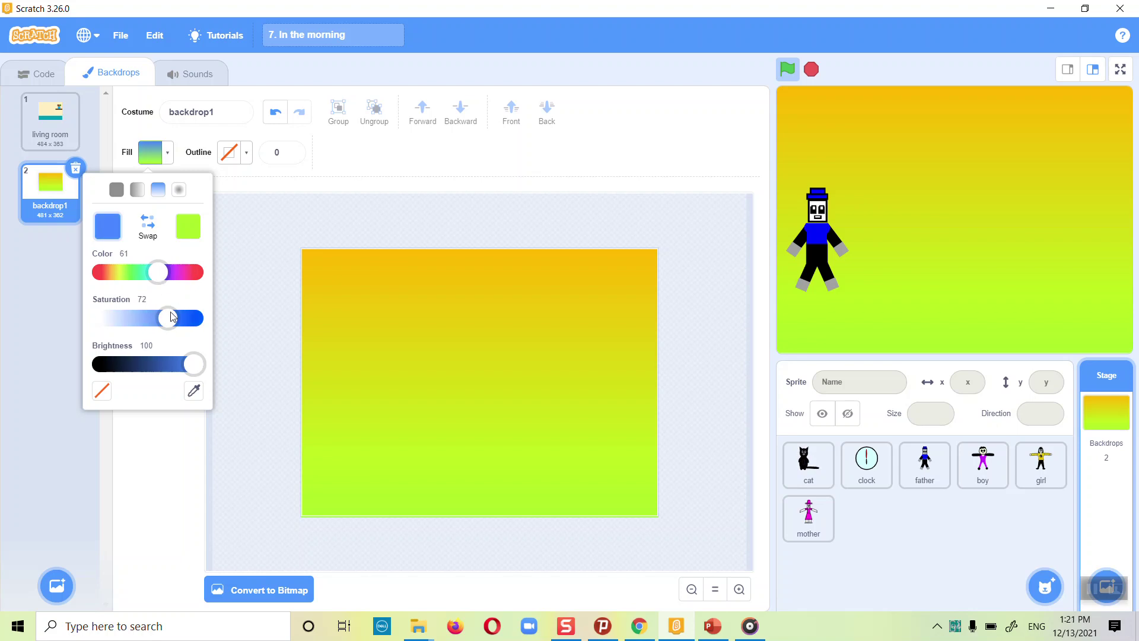
{"action": "left_click_drag", "start_coordinate": [170, 318], "coordinate": [204, 324]}
{"action": "left_click", "coordinate": [188, 227]}
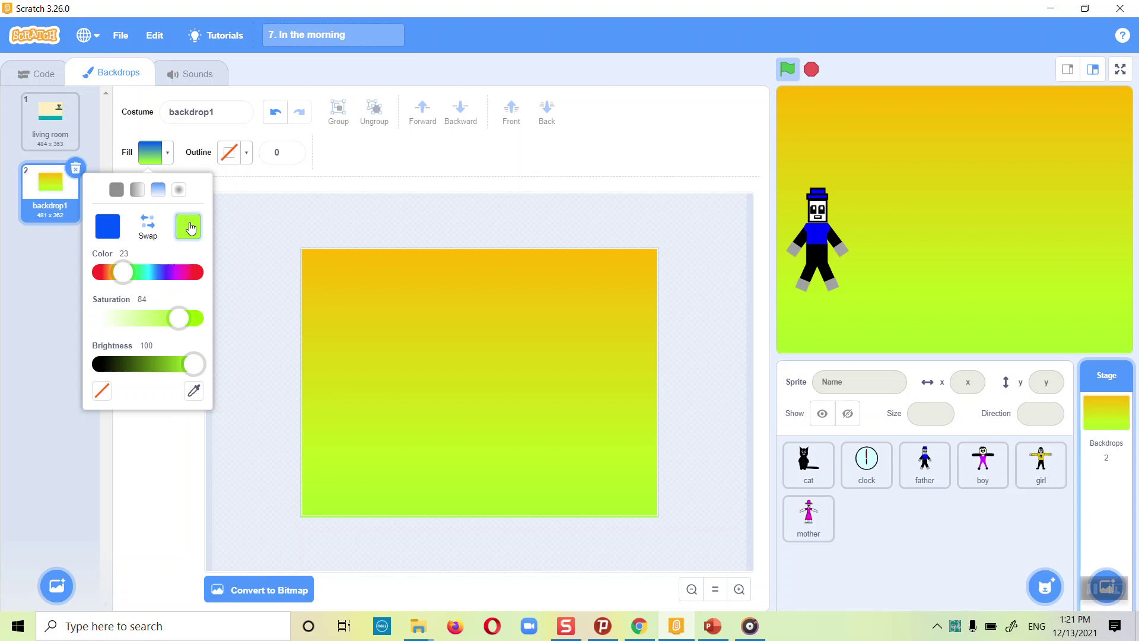
{"action": "left_click_drag", "start_coordinate": [126, 274], "coordinate": [137, 280]}
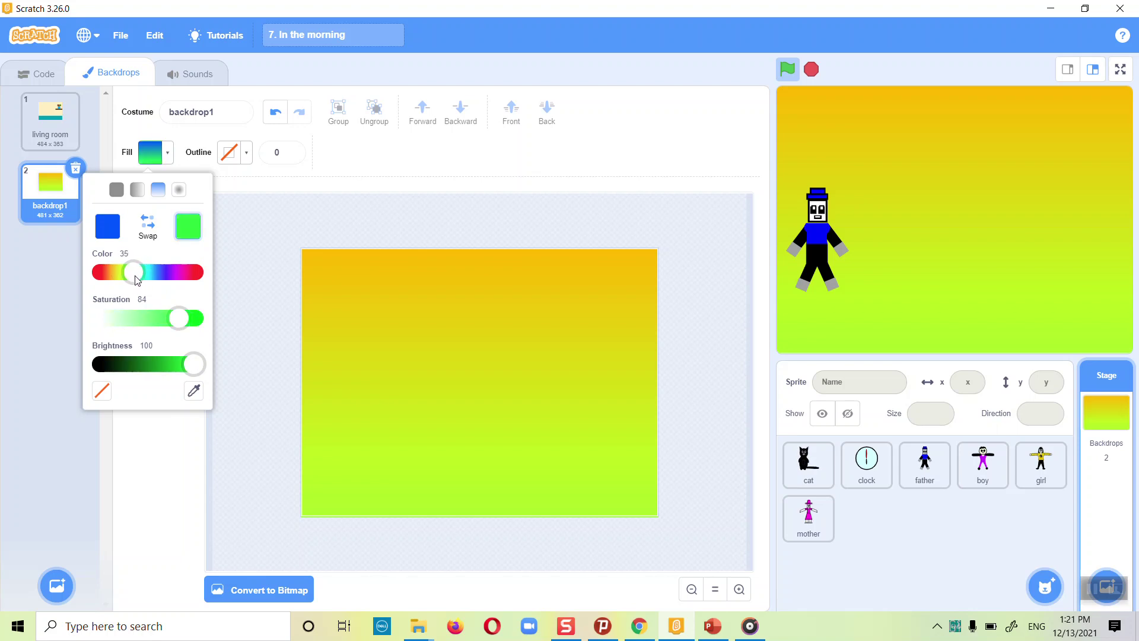
{"action": "left_click", "coordinate": [258, 235]}
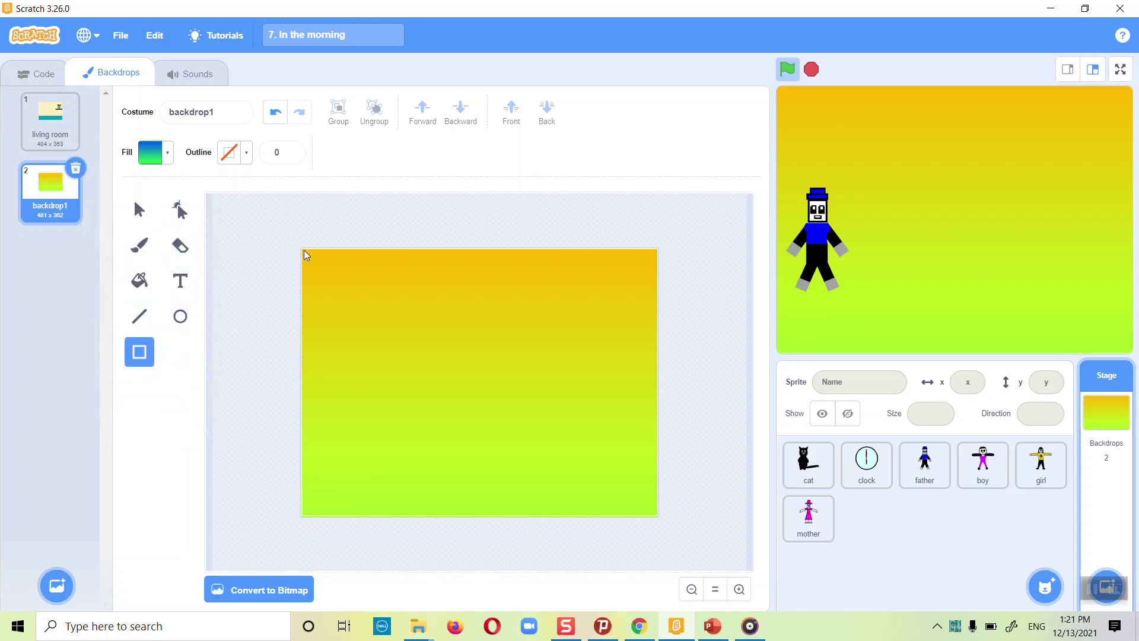
Delete the orange-to-green gradient rectangle from backdrop1
{"action": "left_click", "coordinate": [139, 210]}
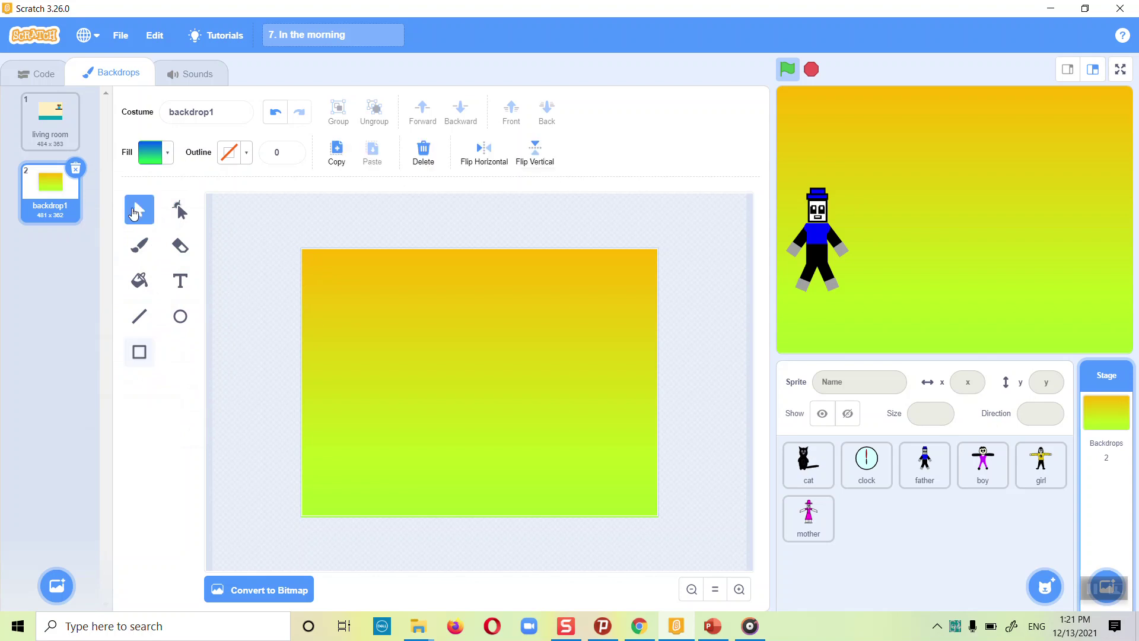
{"action": "left_click", "coordinate": [323, 284]}
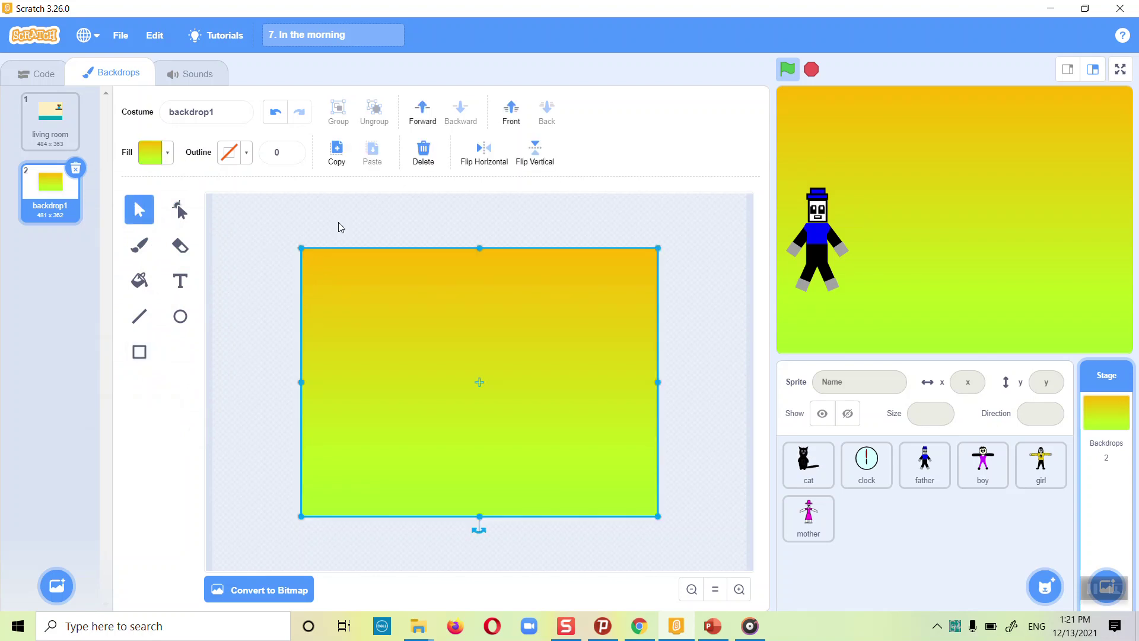
{"action": "left_click", "coordinate": [425, 160]}
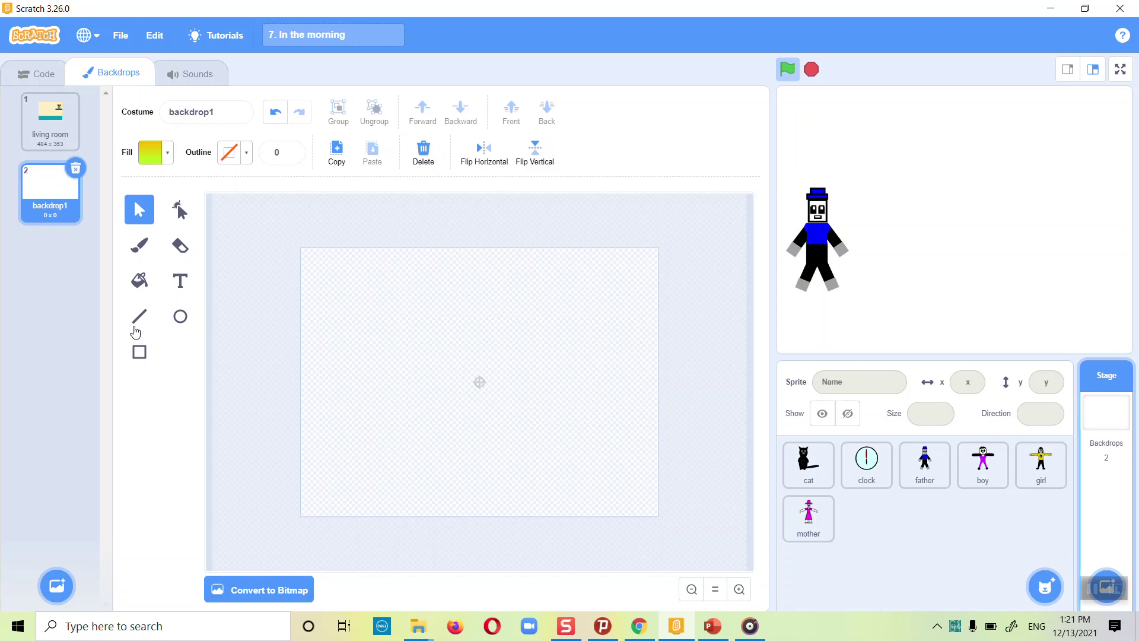
Draw a rectangle covering the whole canvas, filled with a vertical gradient from sky blue (color 55, saturation 100) to green (color 34, saturation 84)
{"action": "left_click", "coordinate": [145, 355]}
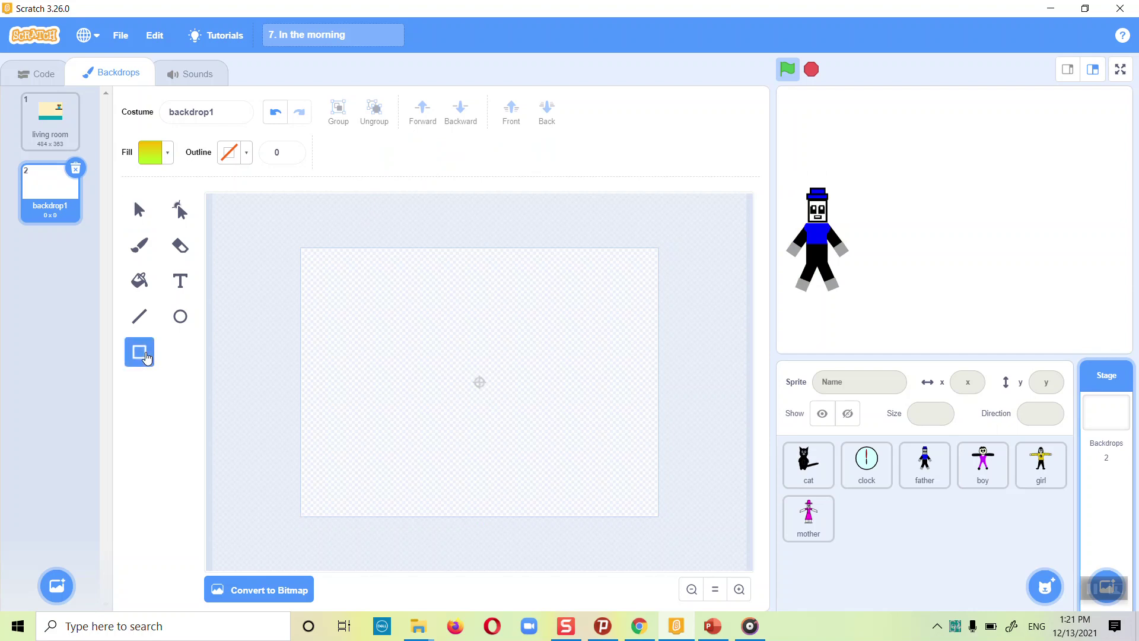
{"action": "left_click", "coordinate": [162, 152]}
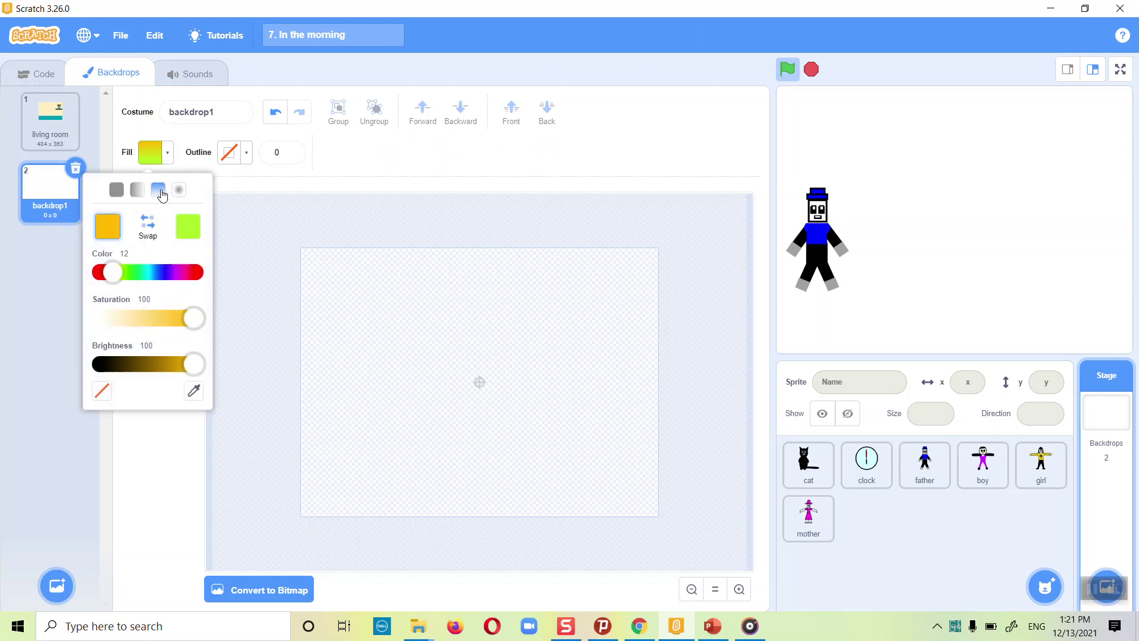
{"action": "left_click_drag", "start_coordinate": [113, 273], "coordinate": [155, 288]}
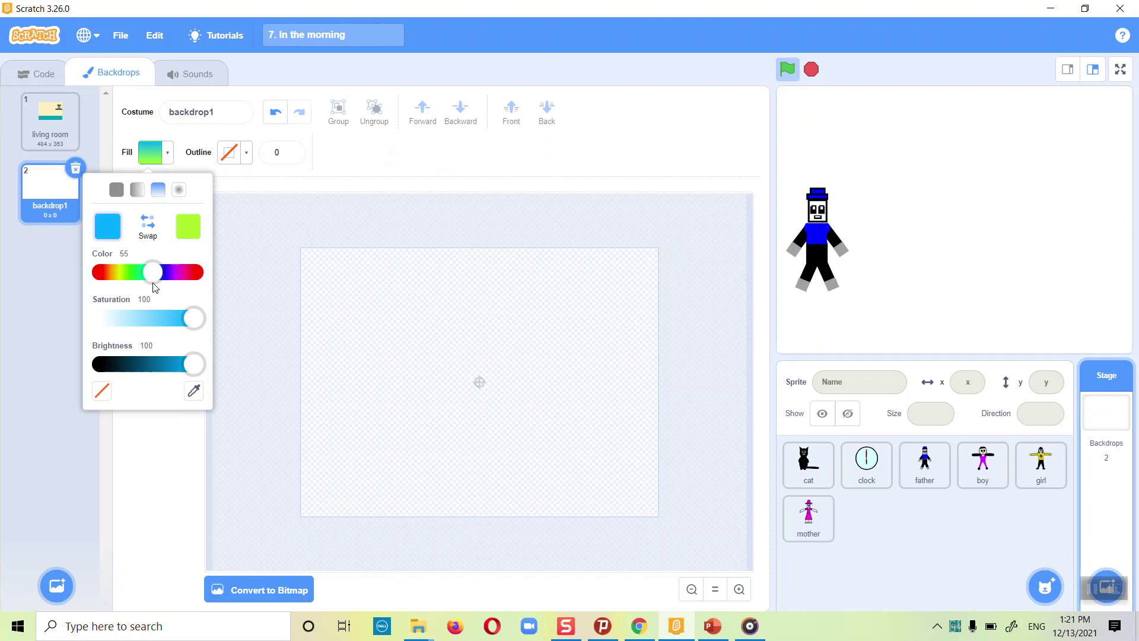
{"action": "left_click", "coordinate": [188, 226]}
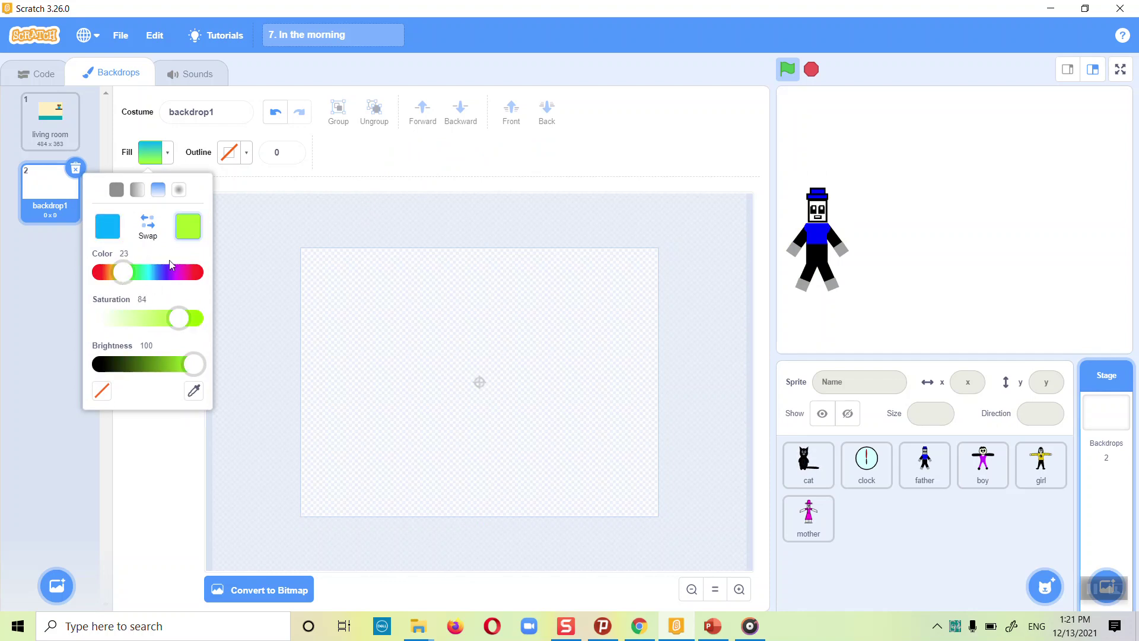
{"action": "left_click_drag", "start_coordinate": [131, 273], "coordinate": [141, 274]}
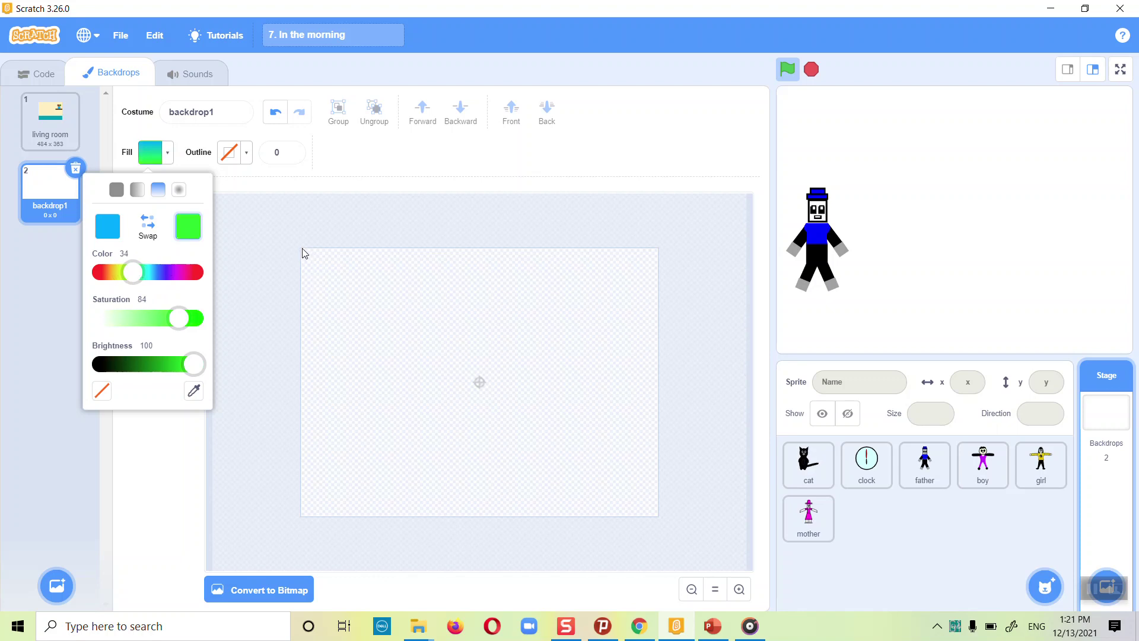
{"action": "left_click_drag", "start_coordinate": [301, 249], "coordinate": [657, 515]}
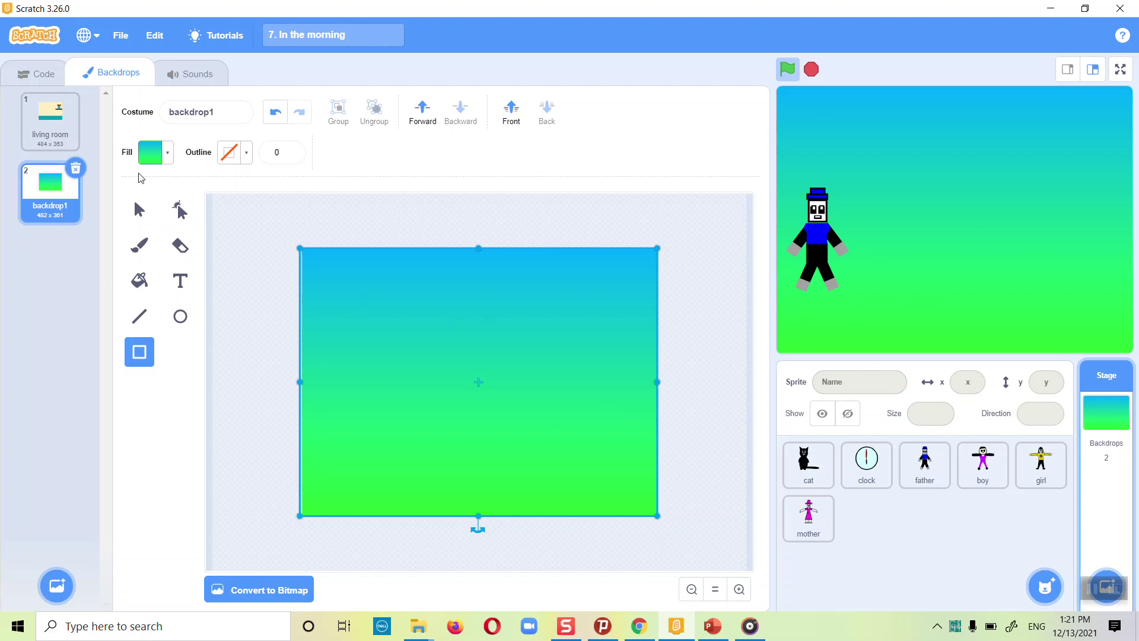
{"action": "left_click", "coordinate": [139, 209]}
{"action": "left_click", "coordinate": [216, 316]}
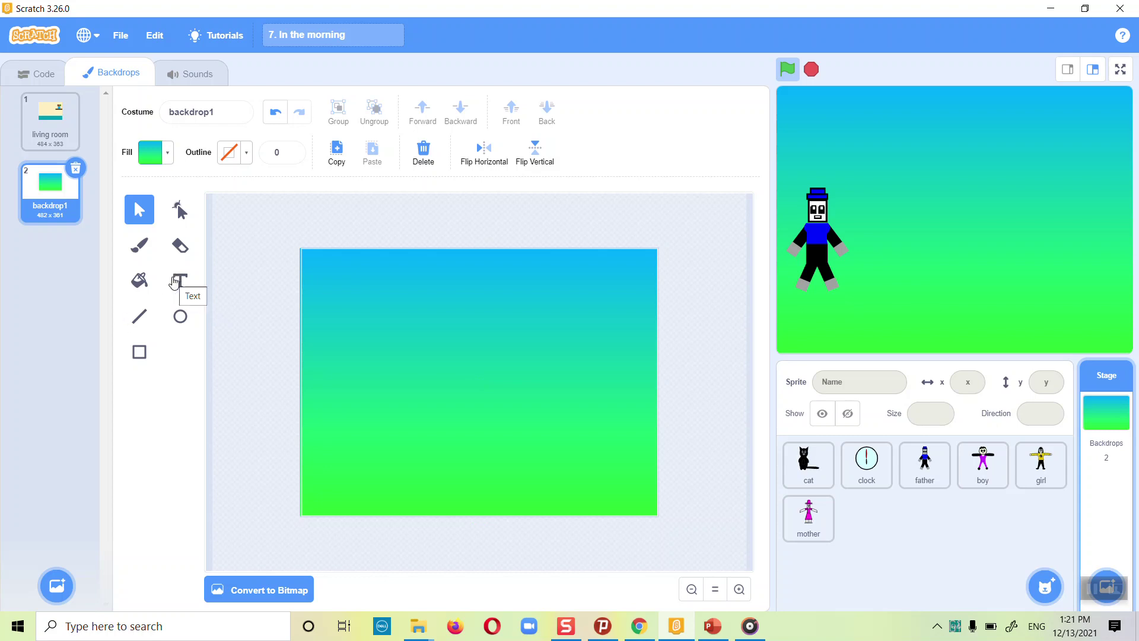
Draw a small rectangle just right of the backdrop's centre, with a vertical gradient from yellow (color 15, saturation 100) to green
{"action": "left_click", "coordinate": [140, 351]}
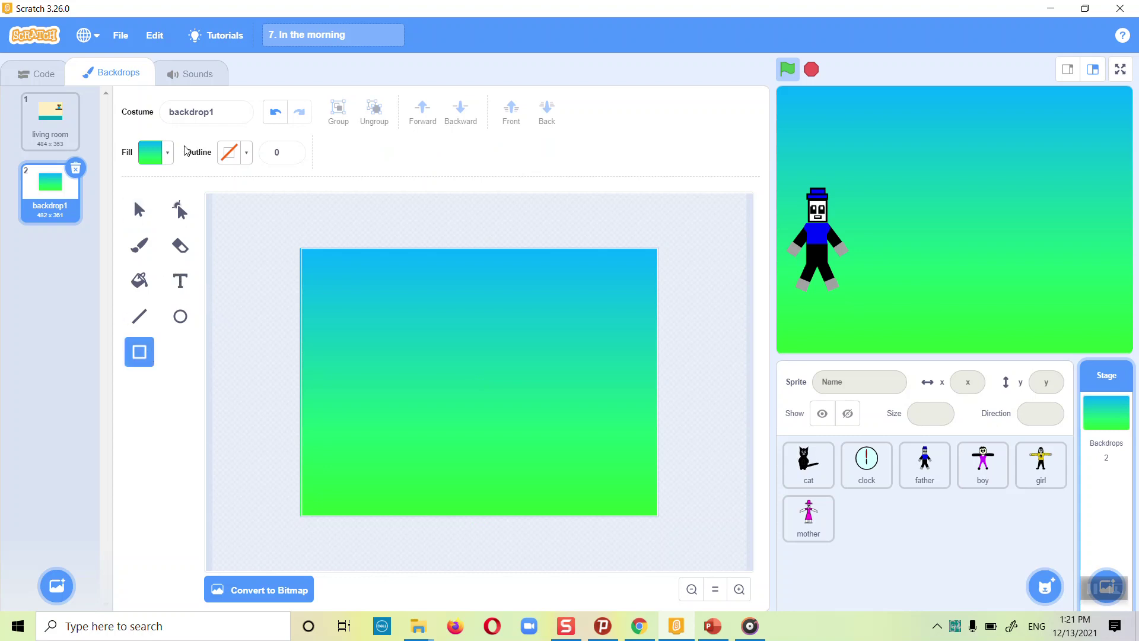
{"action": "left_click", "coordinate": [167, 153]}
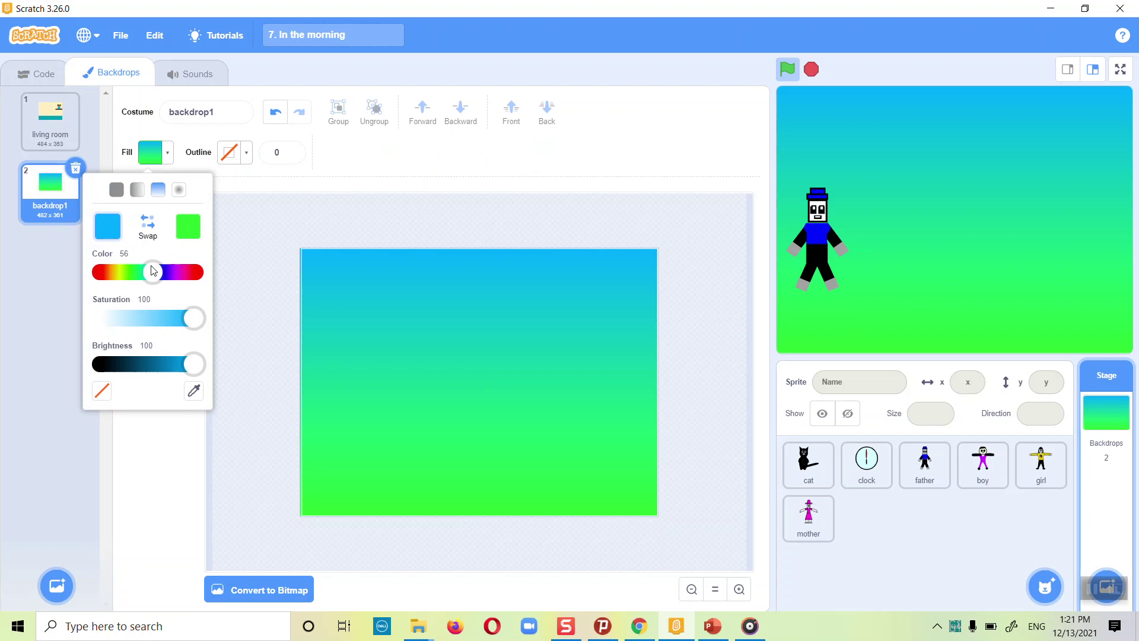
{"action": "left_click_drag", "start_coordinate": [153, 272], "coordinate": [113, 278]}
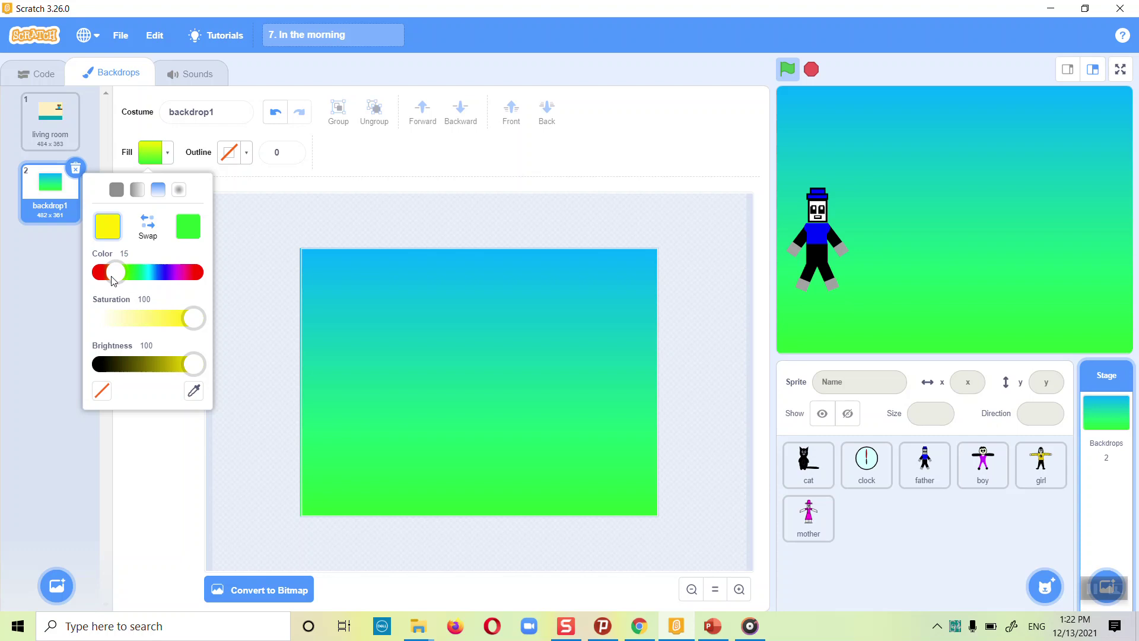
{"action": "left_click", "coordinate": [501, 337]}
{"action": "mouse_move", "coordinate": [501, 337]}
{"action": "left_mouse_down"}
{"action": "mouse_move", "coordinate": [572, 389]}
{"action": "mouse_move", "coordinate": [577, 409]}
{"action": "mouse_move", "coordinate": [585, 393]}
{"action": "left_mouse_up"}
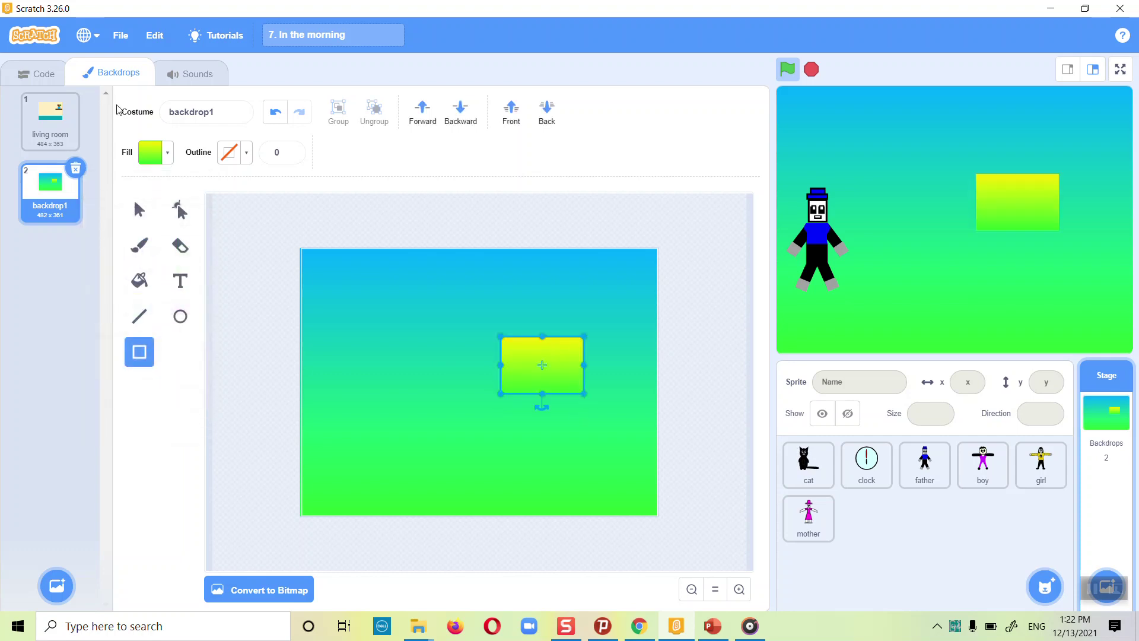
Change the small rectangle's fill to solid yellow with color 15 and move it up slightly
{"action": "left_click", "coordinate": [168, 153]}
{"action": "left_click", "coordinate": [117, 194]}
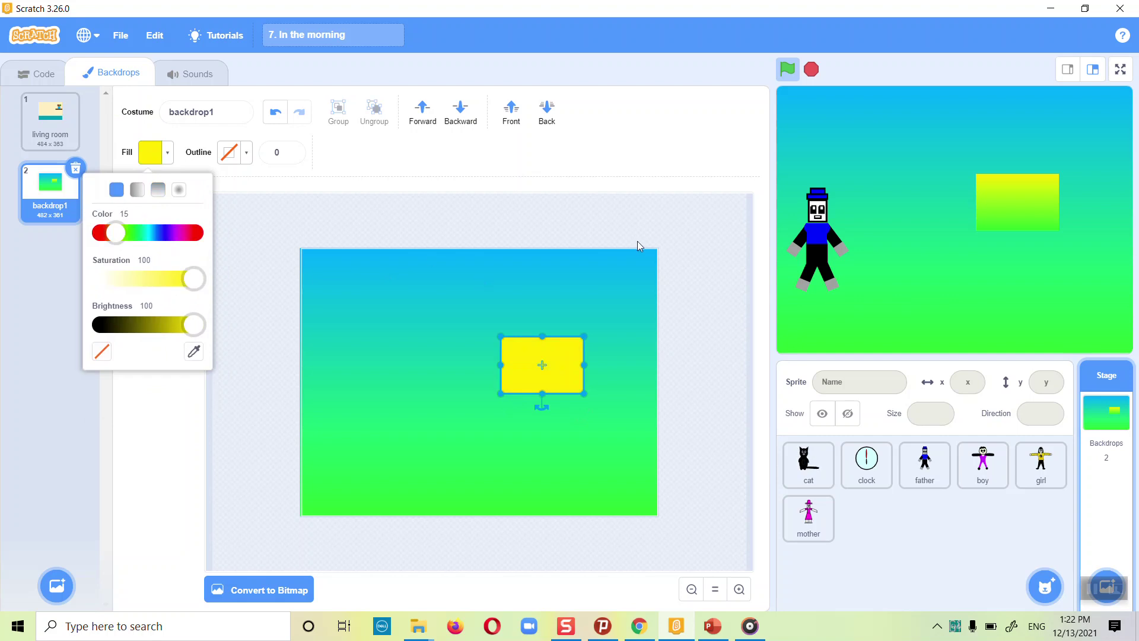
{"action": "left_click", "coordinate": [546, 366]}
{"action": "left_click_drag", "start_coordinate": [543, 364], "coordinate": [542, 361]}
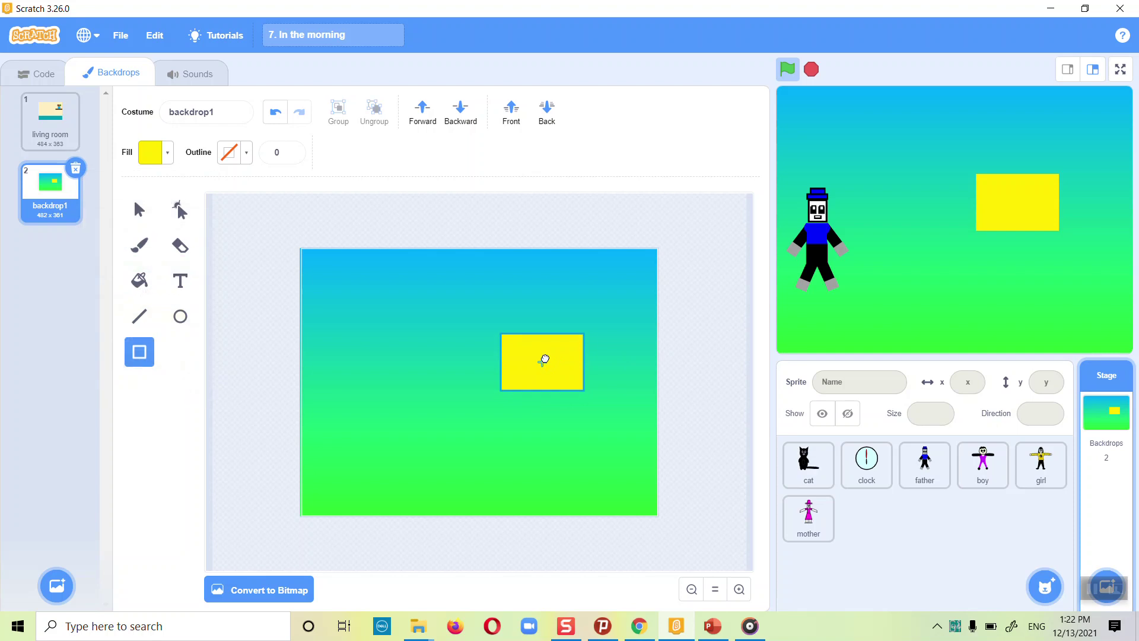
{"action": "left_click", "coordinate": [695, 368]}
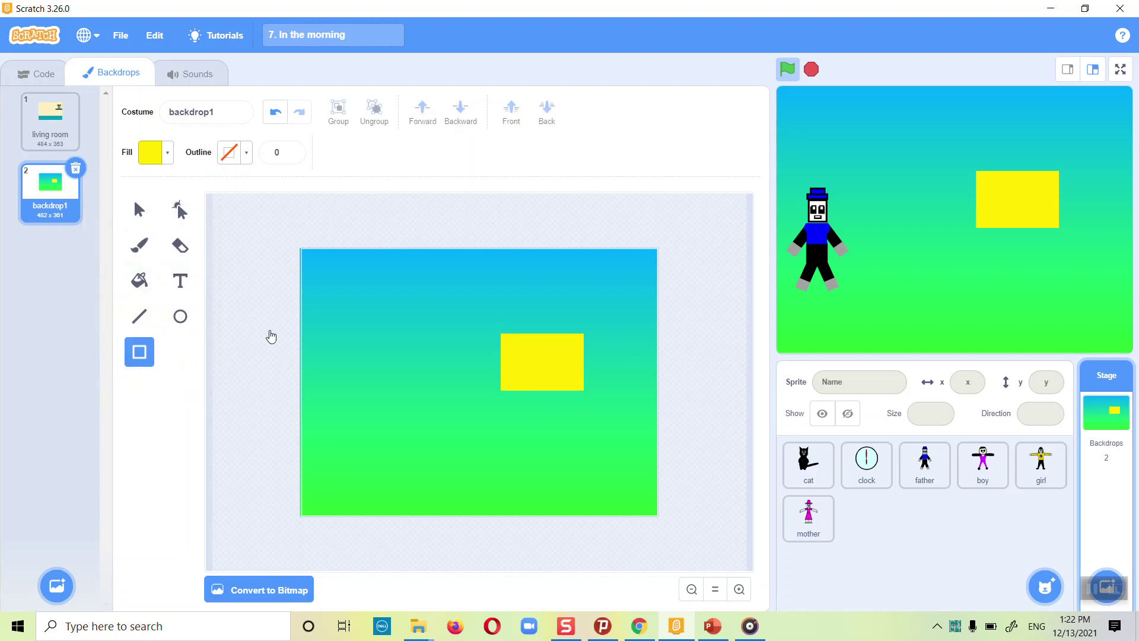
Draw a wider, flatter rectangle directly above the yellow one, filled with solid magenta (color 89, saturation 100, brightness 91)
{"action": "left_click", "coordinate": [168, 152]}
{"action": "left_click_drag", "start_coordinate": [119, 229], "coordinate": [184, 235]}
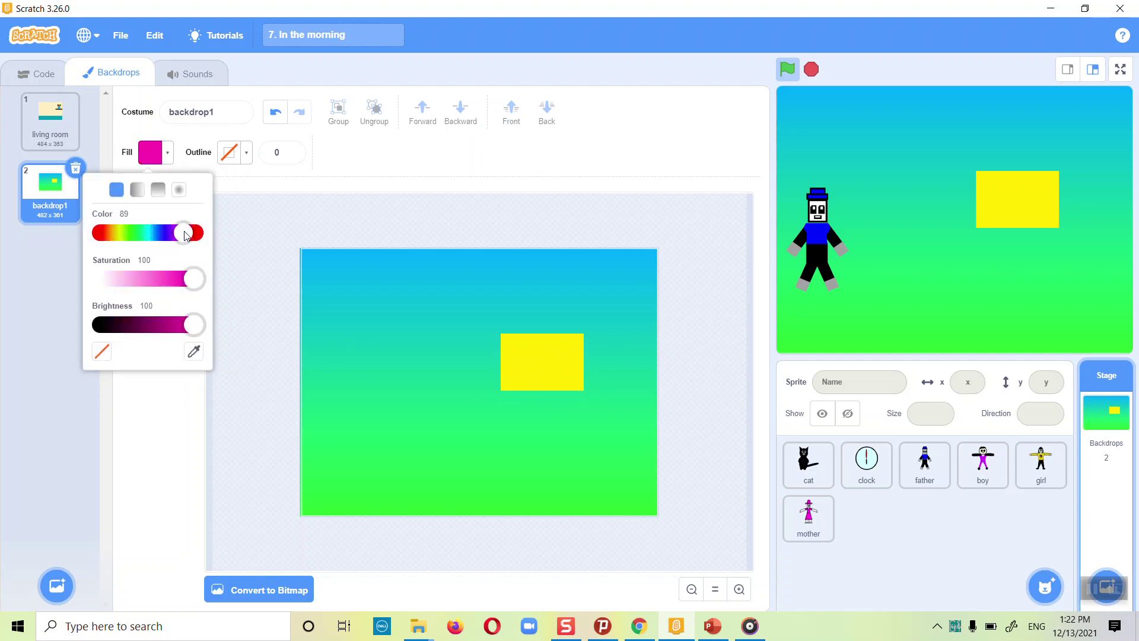
{"action": "left_click_drag", "start_coordinate": [196, 326], "coordinate": [184, 332]}
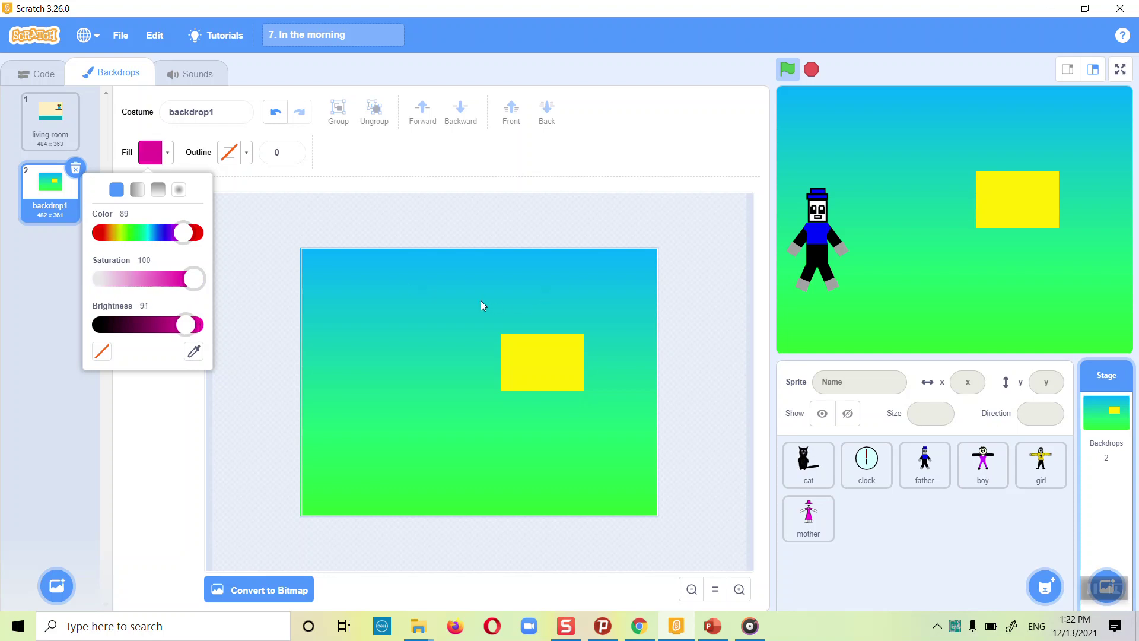
{"action": "left_click_drag", "start_coordinate": [464, 294], "coordinate": [589, 333]}
Position the magenta rectangle roughly centred on the yellow rectangle's upper edge as a roof
{"action": "left_click_drag", "start_coordinate": [522, 315], "coordinate": [535, 319]}
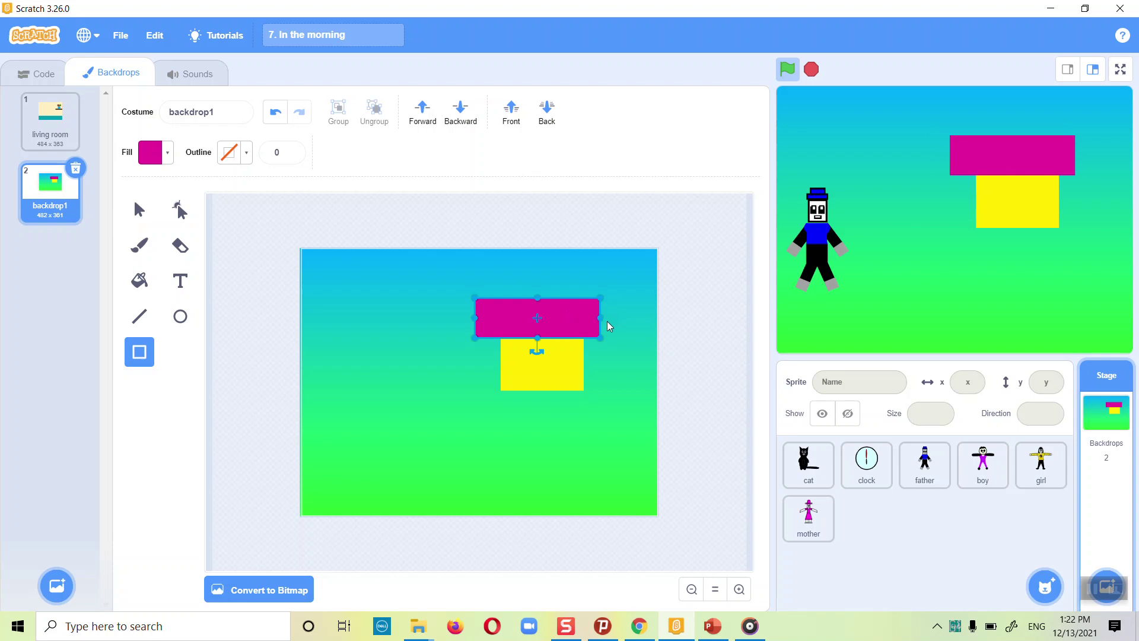
{"action": "key", "text": "Right"}
{"action": "key", "text": "Right"}
{"action": "key", "text": "Right"}
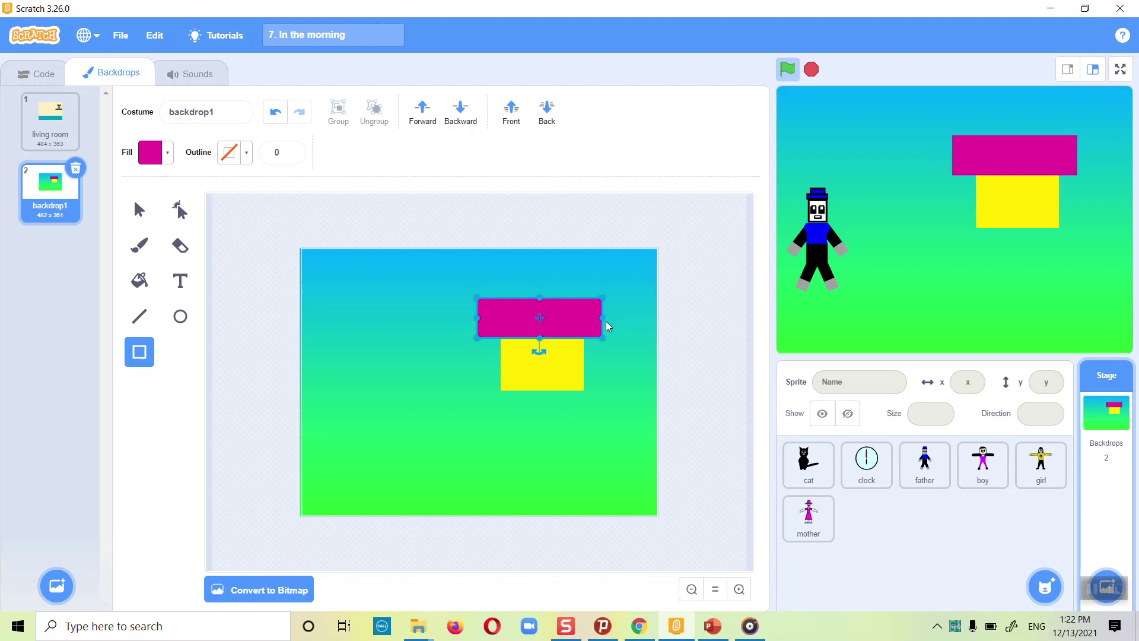
Nudge the magenta roof slightly to the left and deselect it
{"action": "key", "text": "Left"}
{"action": "left_click", "coordinate": [686, 325]}
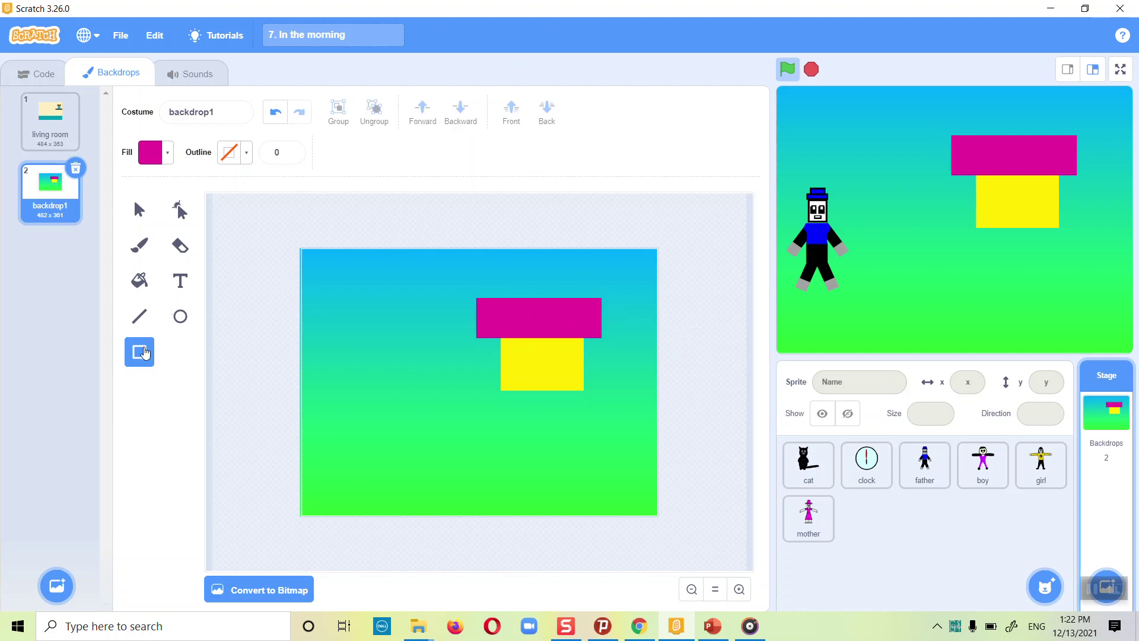
Set the outline for new shapes to solid black (brightness 0) with a width of 8
{"action": "left_click", "coordinate": [235, 153]}
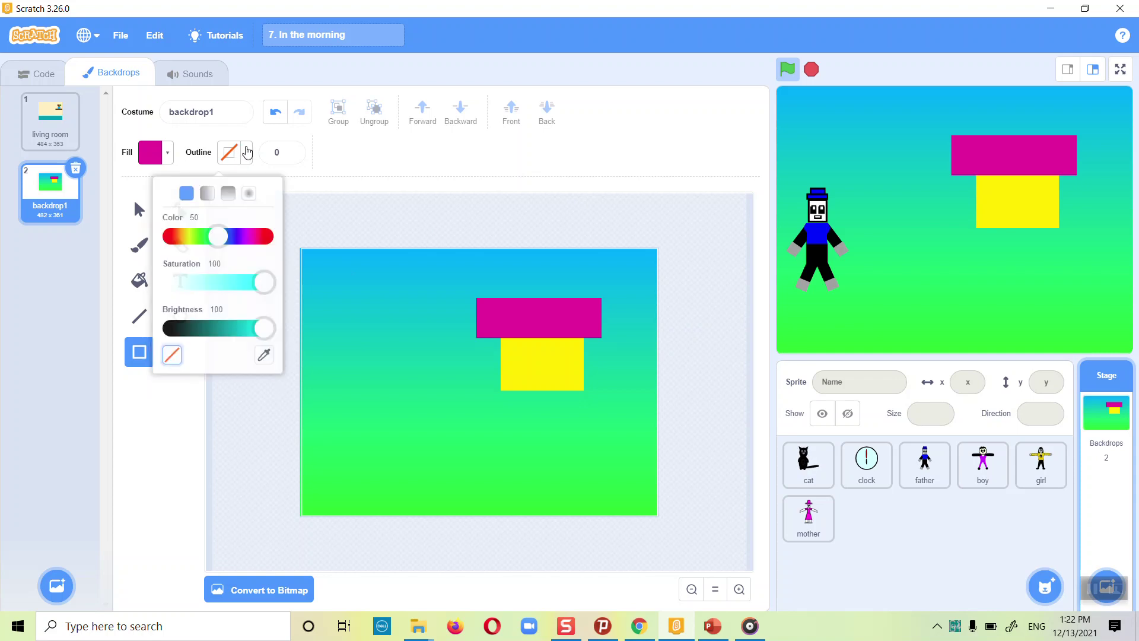
{"action": "left_click_drag", "start_coordinate": [266, 325], "coordinate": [132, 320]}
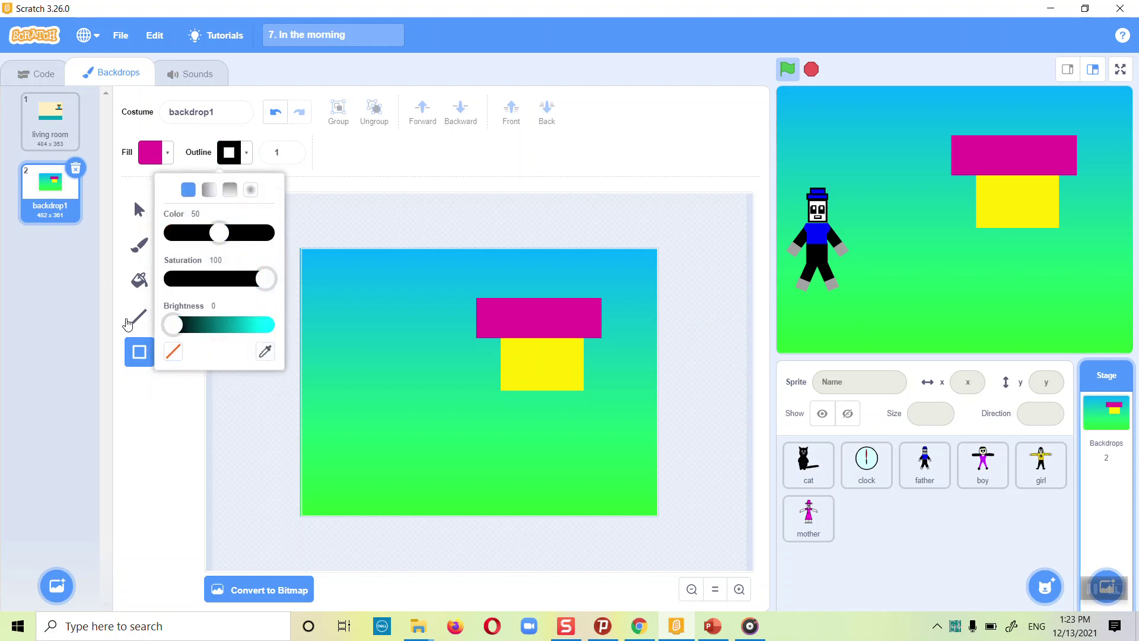
{"action": "left_click", "coordinate": [356, 194]}
{"action": "left_click", "coordinate": [291, 150]}
{"action": "left_click", "coordinate": [291, 150]}
{"action": "left_click", "coordinate": [291, 151]}
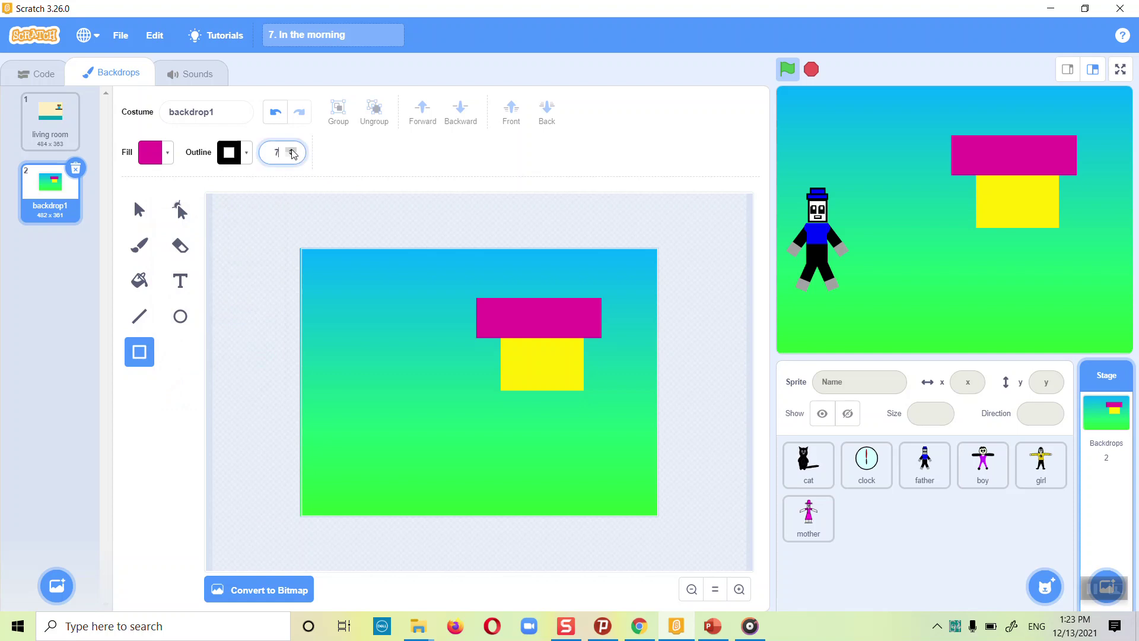
Draw a white window (color 0, saturation 0, brightness 100) on the left of the yellow wall and a tall white door on its right
{"action": "left_click", "coordinate": [172, 159]}
{"action": "left_click_drag", "start_coordinate": [189, 239], "coordinate": [48, 239]}
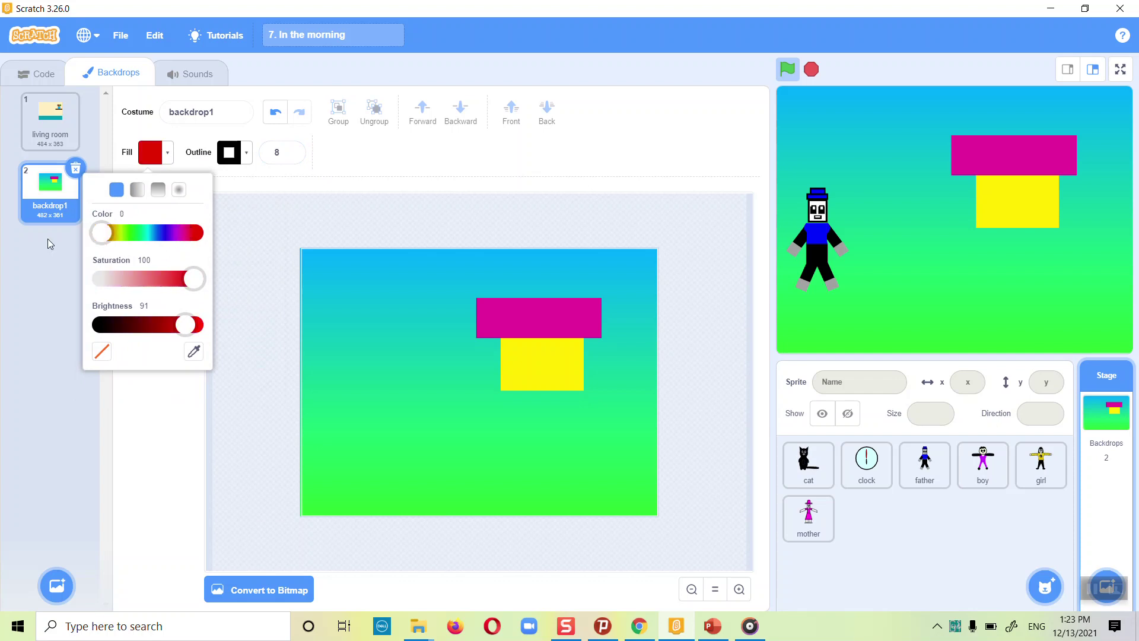
{"action": "left_click_drag", "start_coordinate": [193, 279], "coordinate": [43, 279]}
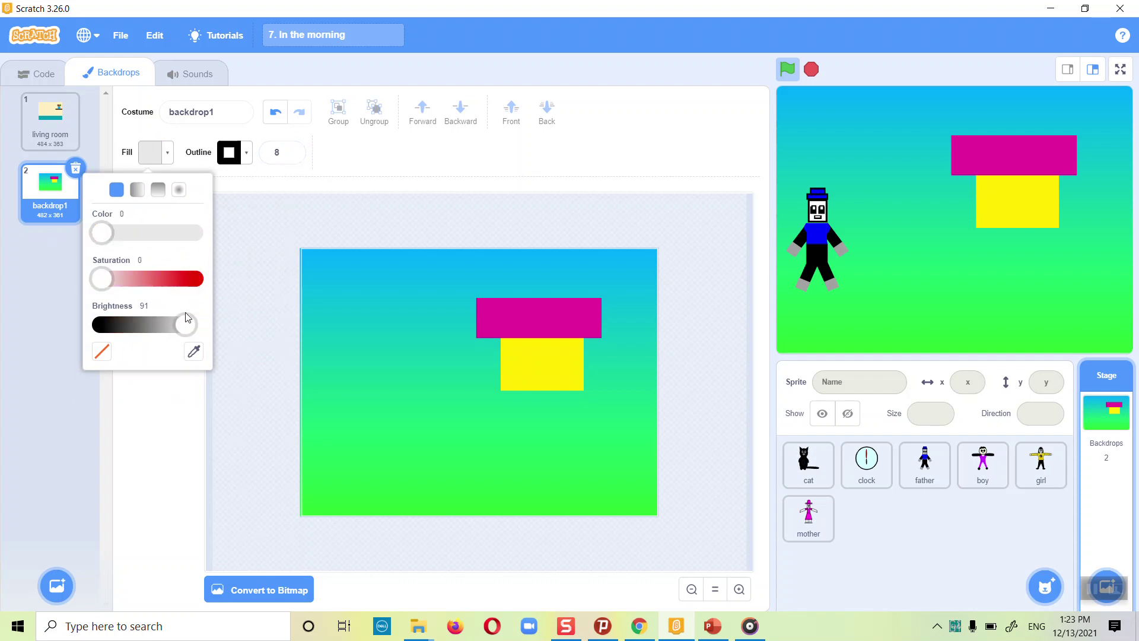
{"action": "left_click_drag", "start_coordinate": [184, 328], "coordinate": [236, 333]}
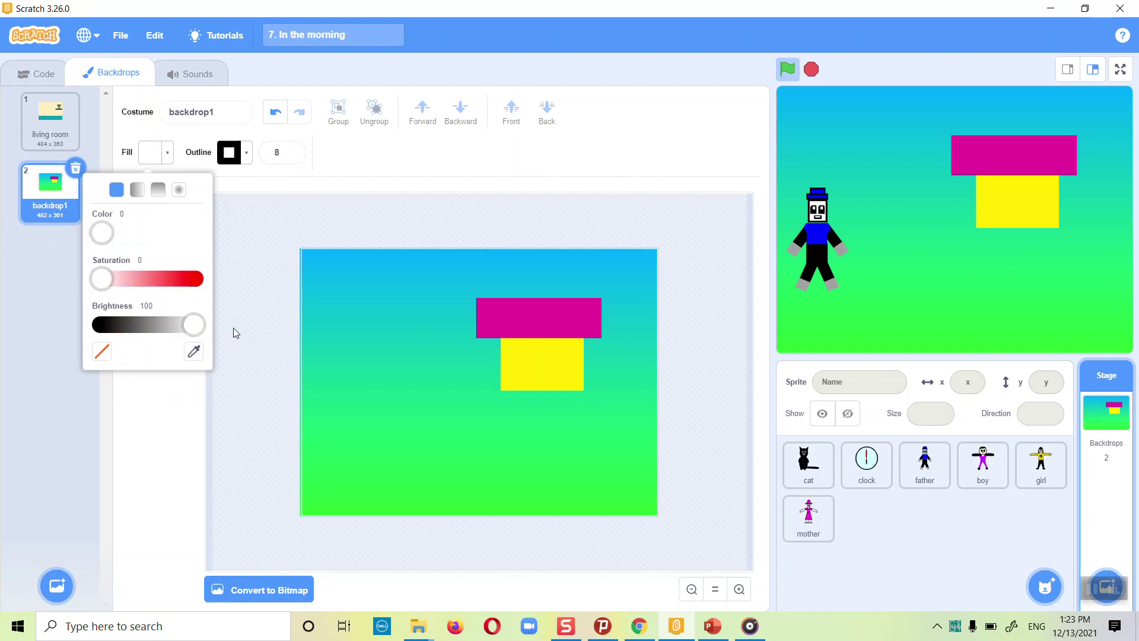
{"action": "left_click", "coordinate": [514, 347]}
{"action": "left_click_drag", "start_coordinate": [539, 364], "coordinate": [541, 368]}
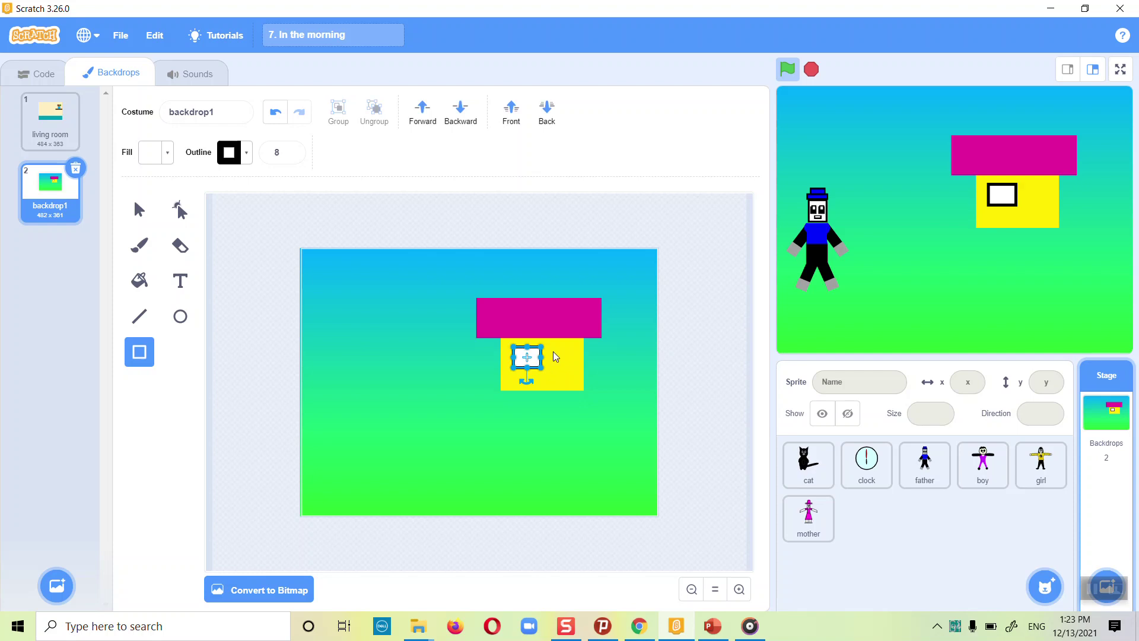
{"action": "left_click_drag", "start_coordinate": [553, 348], "coordinate": [571, 388]}
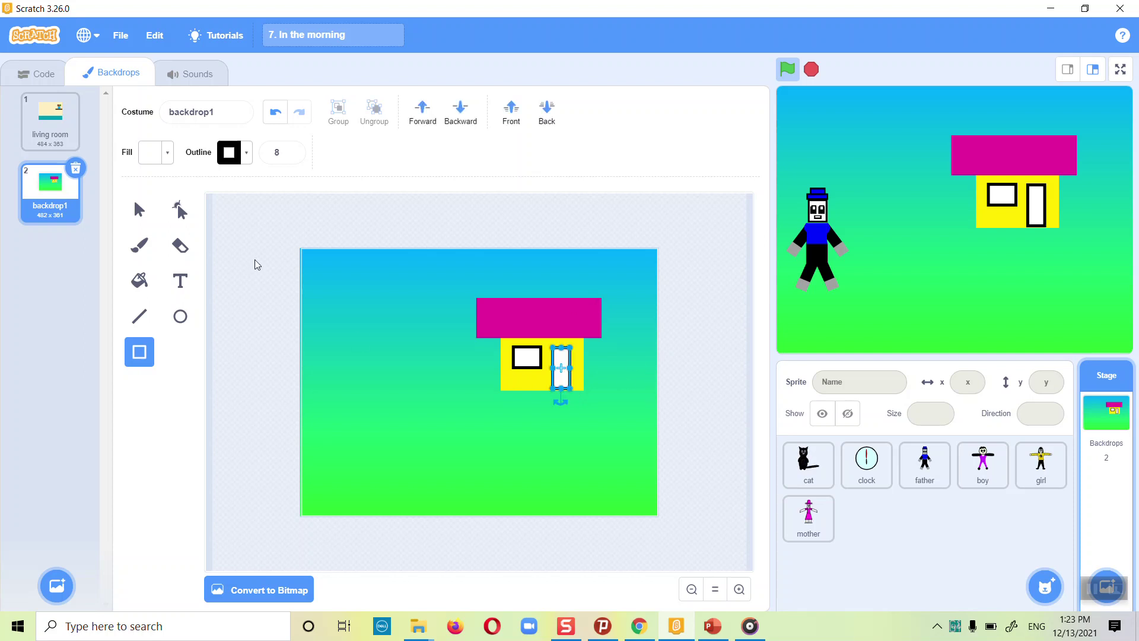
Divide the house window into four panes with one horizontal and one vertical black line
{"action": "left_click", "coordinate": [139, 317]}
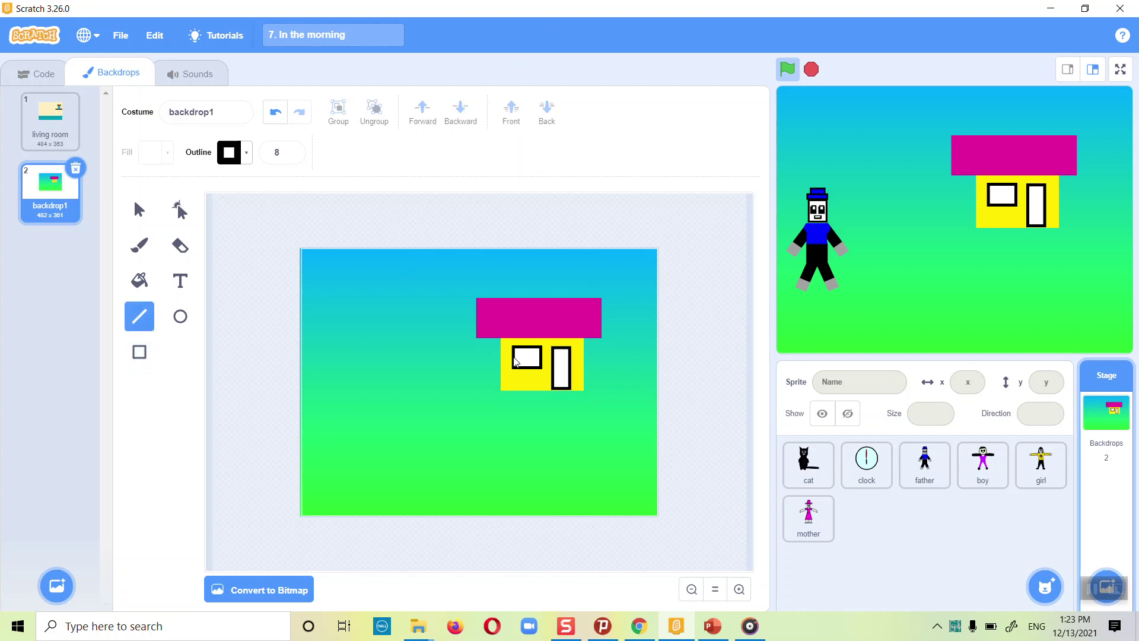
{"action": "left_click_drag", "start_coordinate": [523, 357], "coordinate": [540, 358]}
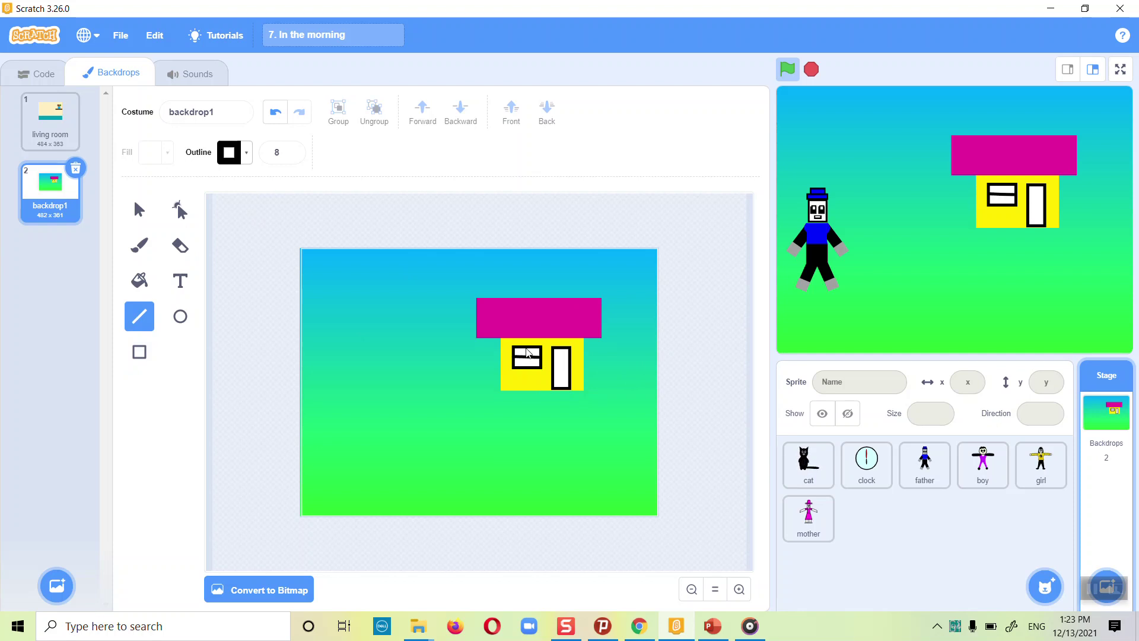
{"action": "left_click_drag", "start_coordinate": [527, 359], "coordinate": [528, 370]}
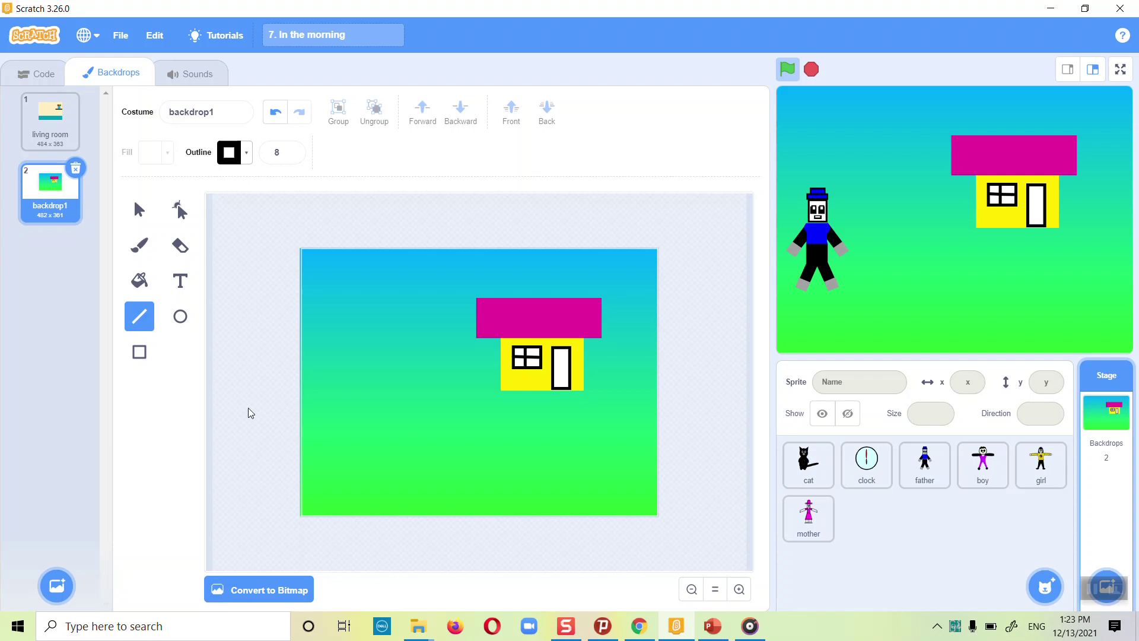
Paint a round black doorknob near the door's right edge using a brush of size 25
{"action": "left_click", "coordinate": [140, 245]}
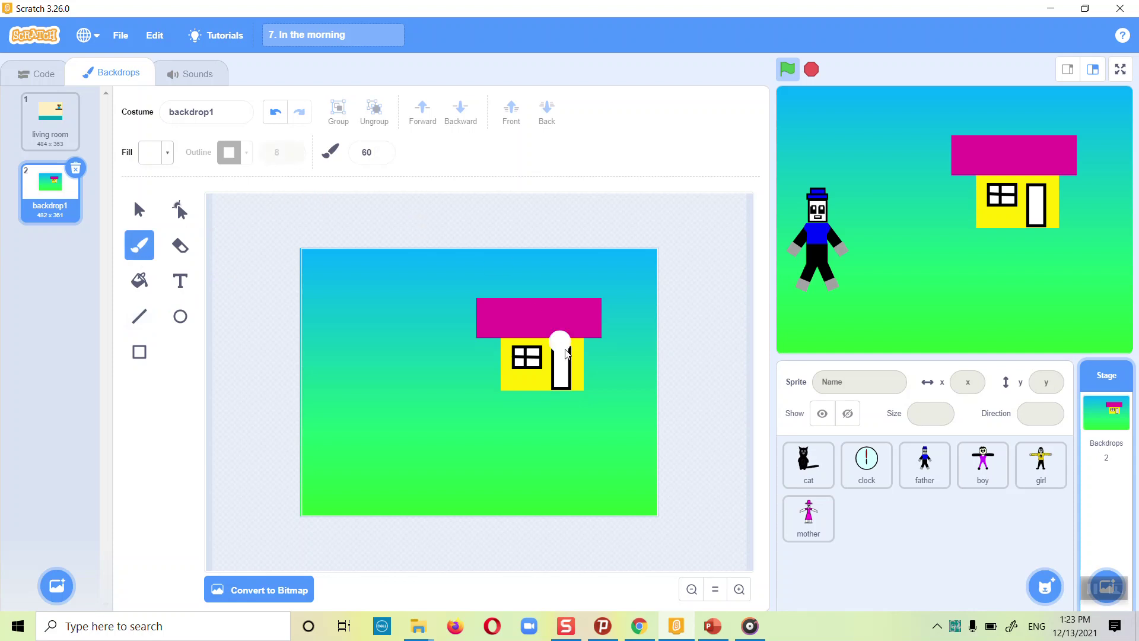
{"action": "left_click_drag", "start_coordinate": [375, 153], "coordinate": [326, 161]}
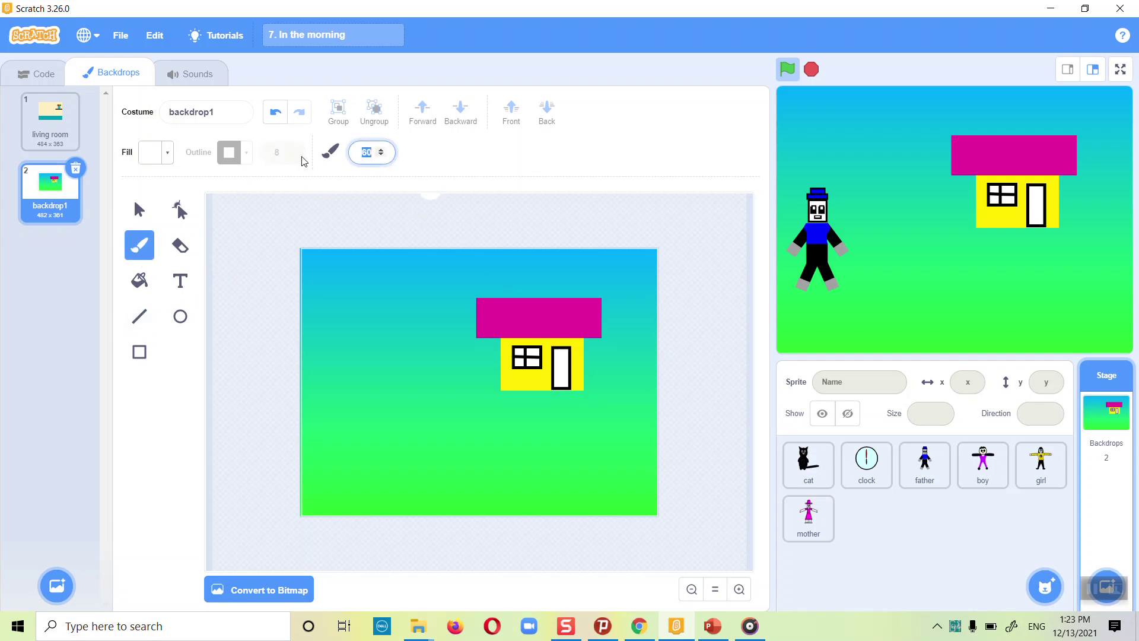
{"action": "type", "text": "1"}
{"action": "key", "text": "Return"}
{"action": "left_click_drag", "start_coordinate": [367, 155], "coordinate": [326, 154]}
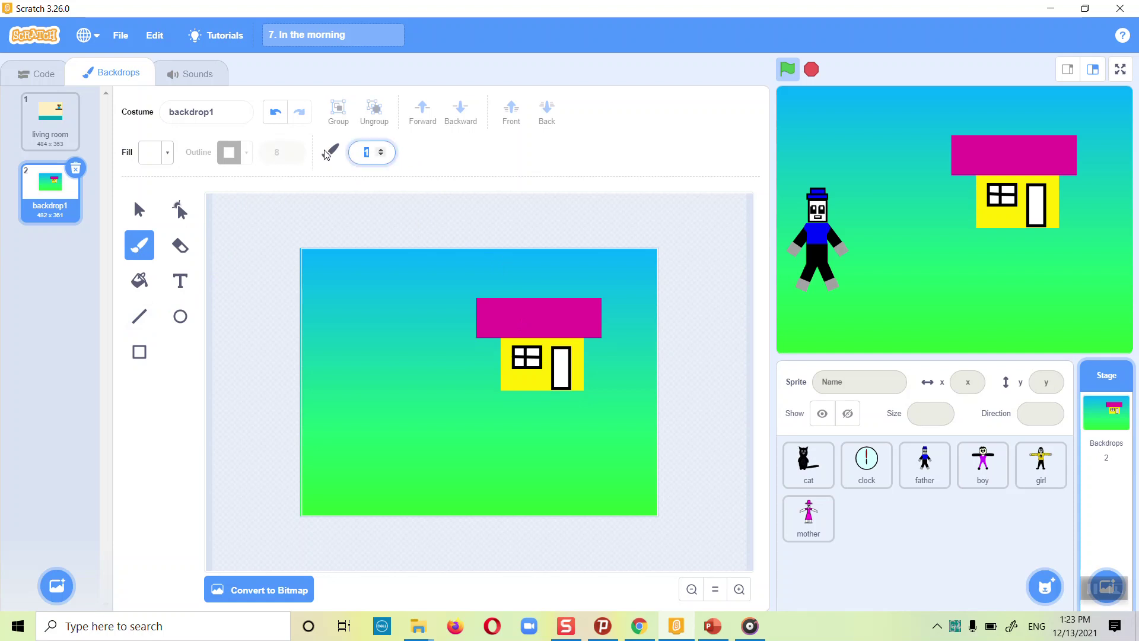
{"action": "type", "text": "25"}
{"action": "key", "text": "Return"}
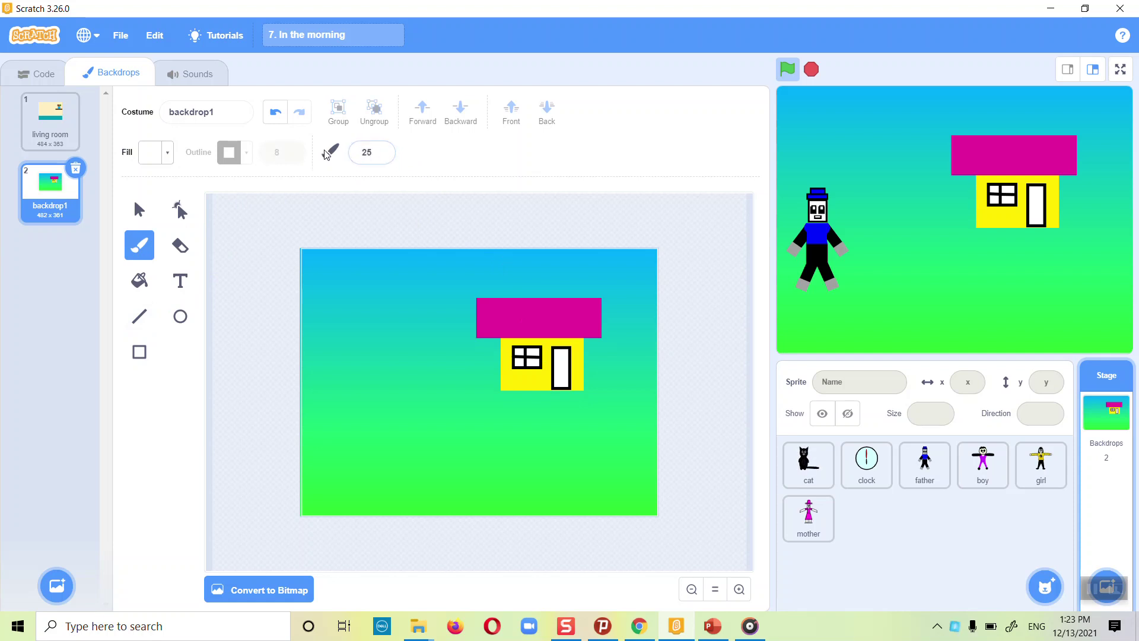
{"action": "left_click", "coordinate": [160, 158]}
{"action": "left_click_drag", "start_coordinate": [194, 296], "coordinate": [67, 289]}
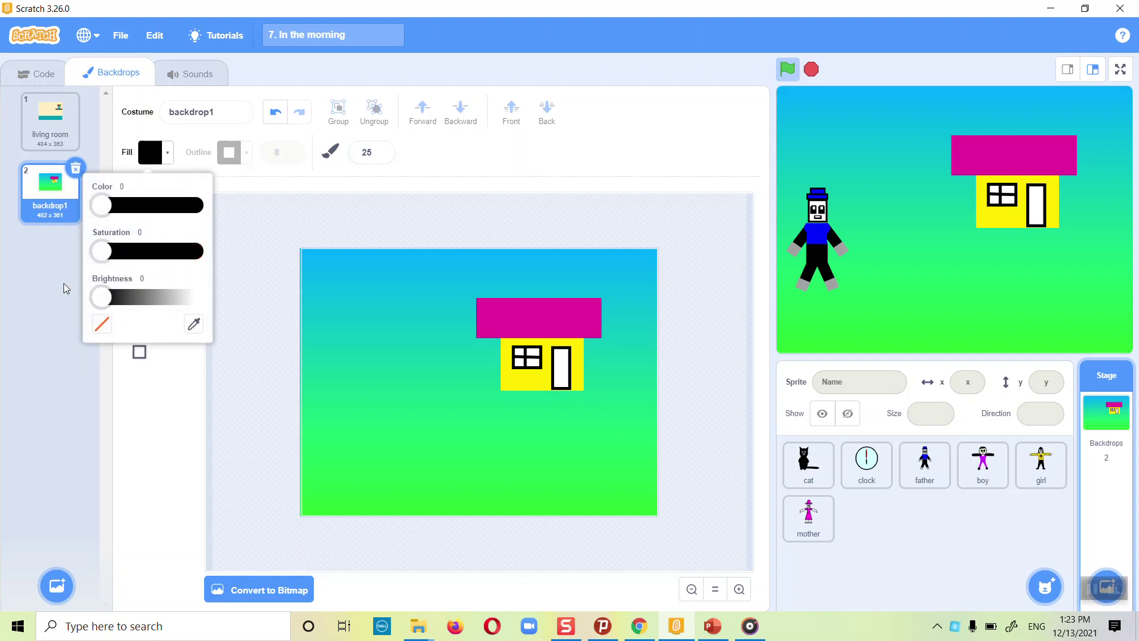
{"action": "left_click", "coordinate": [566, 372]}
{"action": "left_click", "coordinate": [565, 368]}
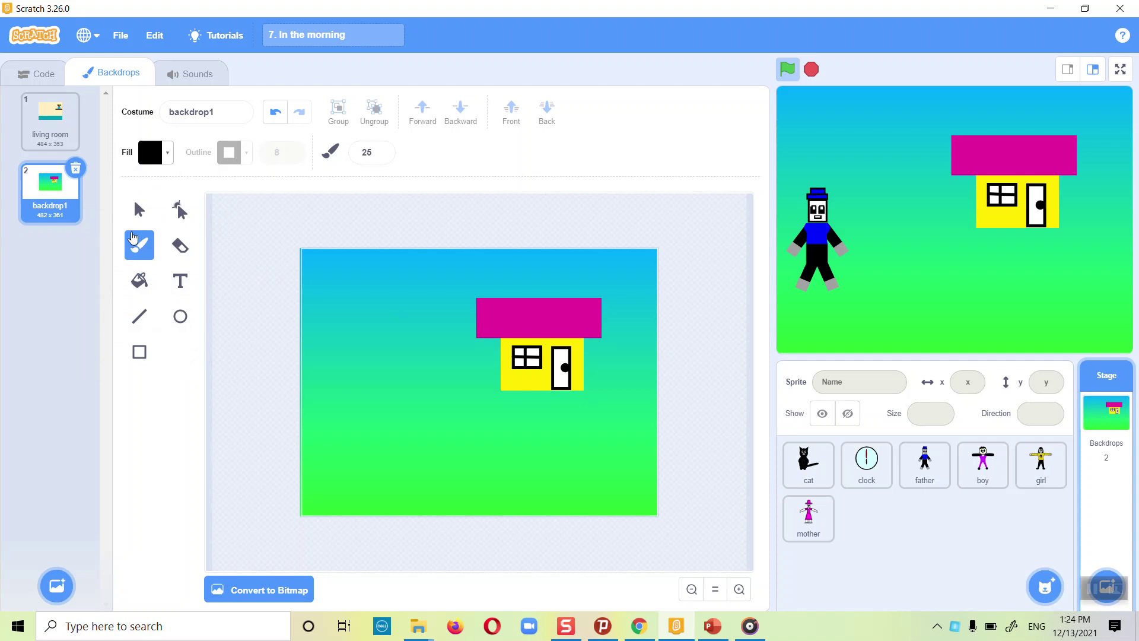
Give the yellow house wall a solid black outline (brightness 0) with a width of 8
{"action": "left_click", "coordinate": [139, 209]}
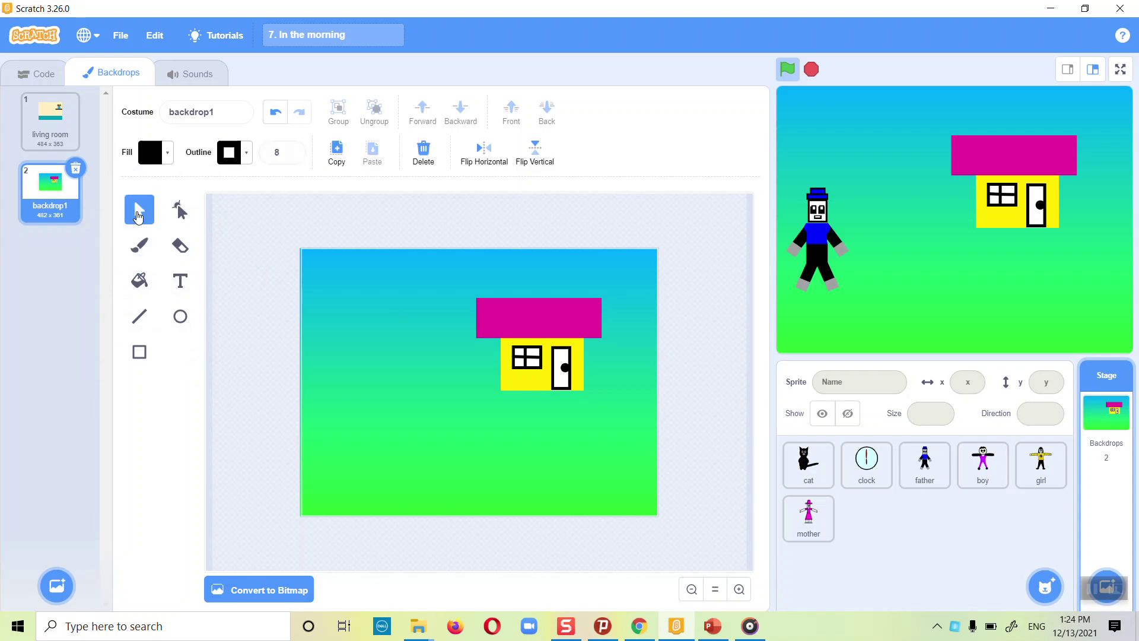
{"action": "left_click", "coordinate": [522, 376]}
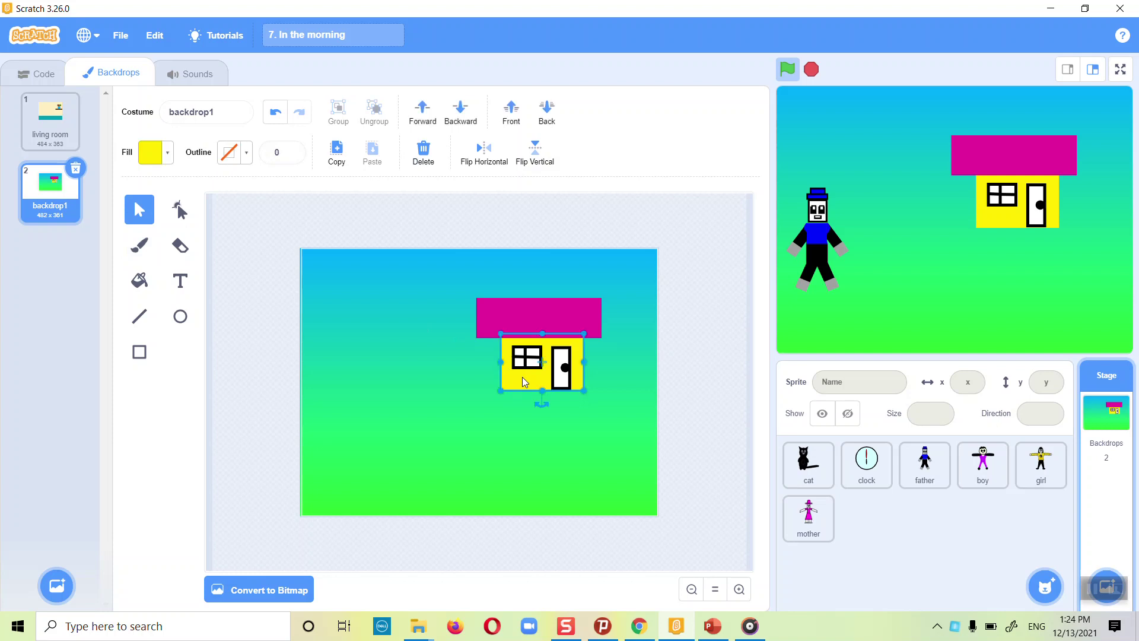
{"action": "left_click", "coordinate": [246, 156]}
{"action": "left_click", "coordinate": [132, 214]}
{"action": "left_click", "coordinate": [249, 159]}
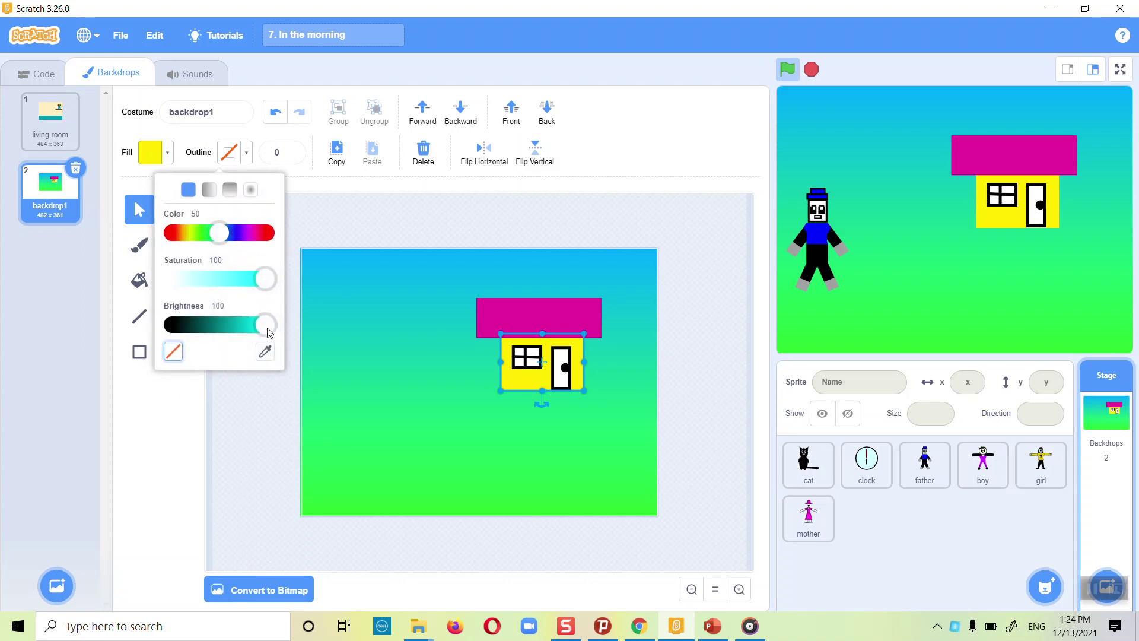
{"action": "left_click_drag", "start_coordinate": [265, 326], "coordinate": [173, 325]}
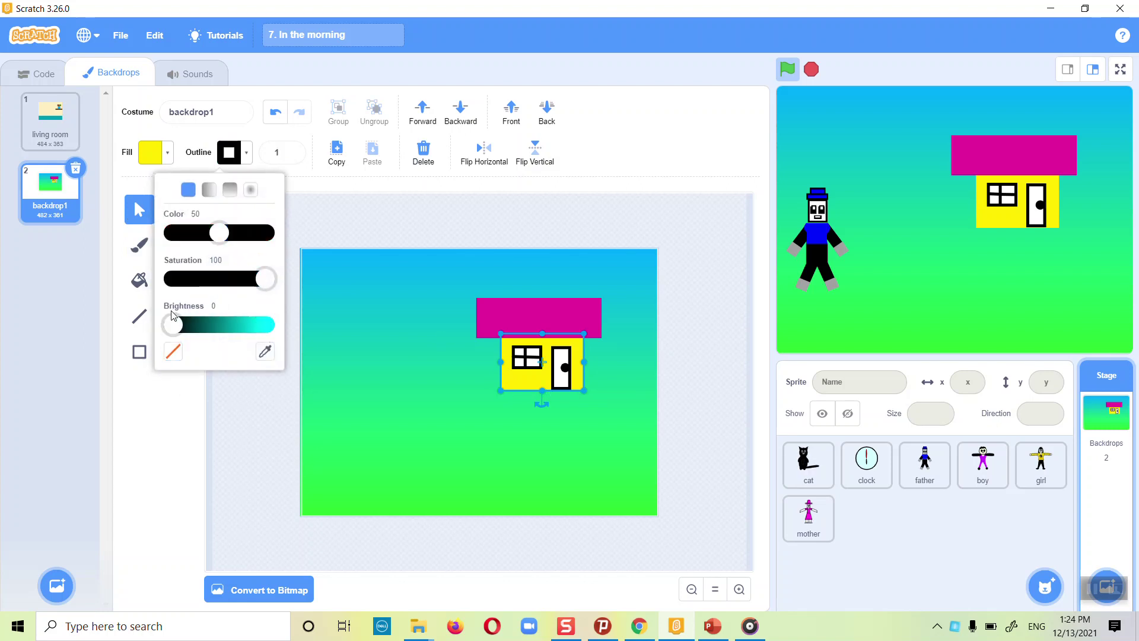
{"action": "left_click", "coordinate": [255, 146]}
{"action": "type", "text": "8"}
{"action": "key", "text": "Return"}
{"action": "left_click", "coordinate": [664, 354]}
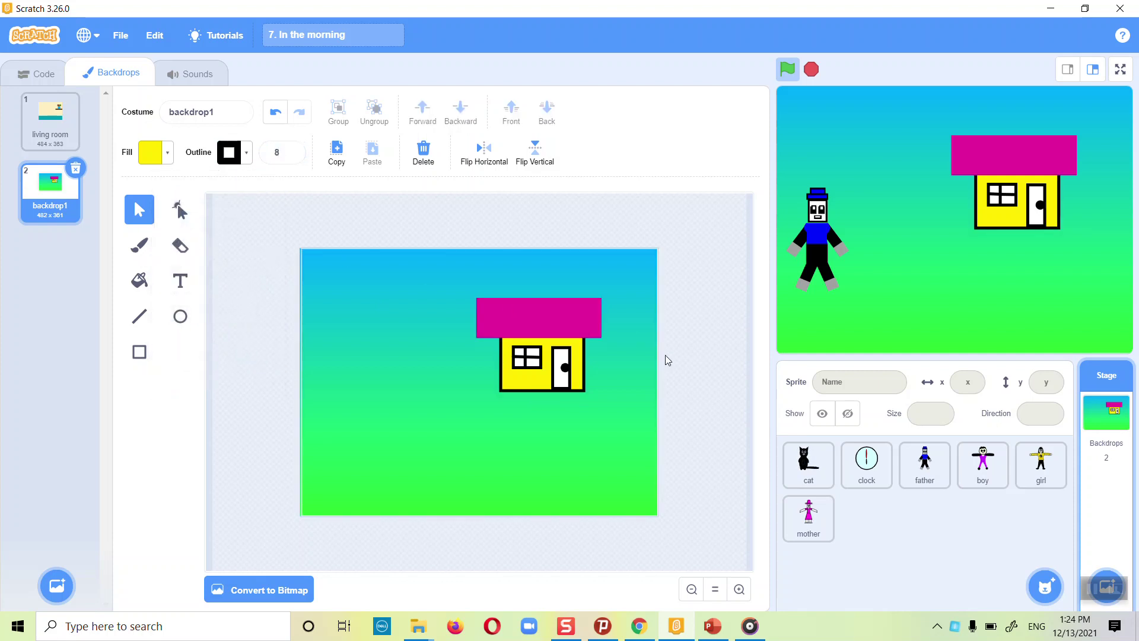
Give the magenta roof a solid black outline (brightness 0) with a width of 8
{"action": "left_click", "coordinate": [552, 326]}
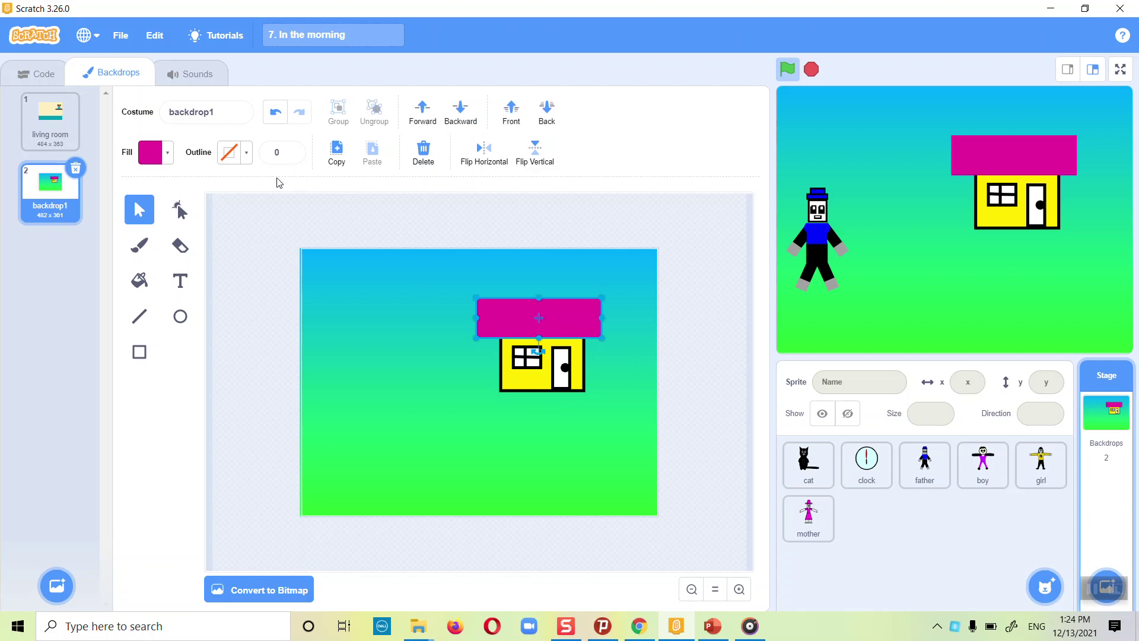
{"action": "left_click", "coordinate": [245, 156]}
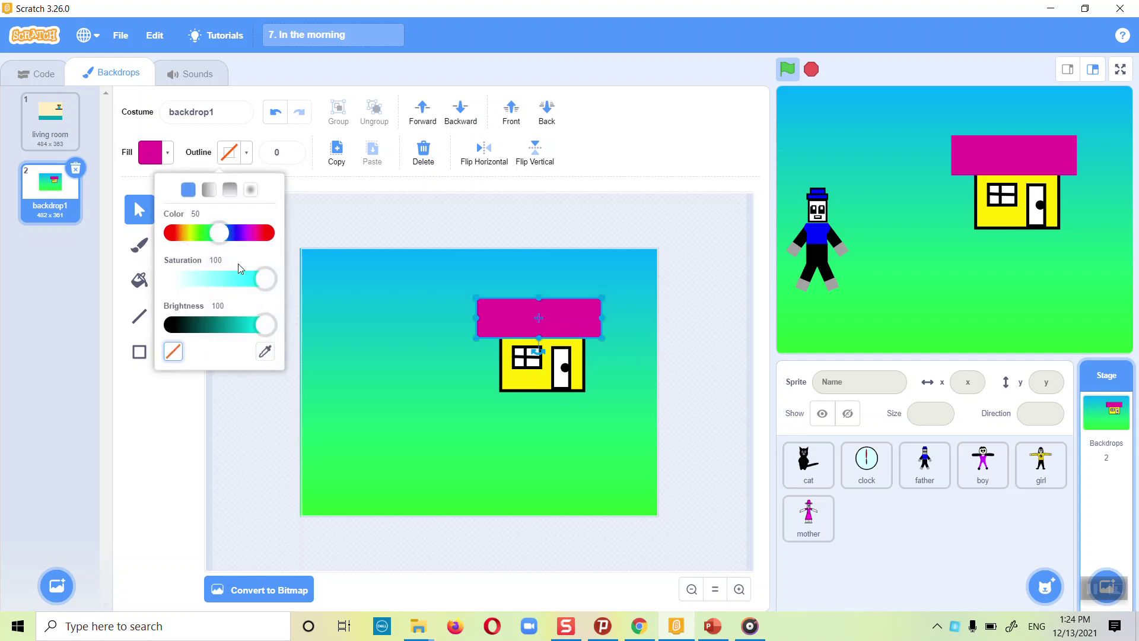
{"action": "left_click", "coordinate": [258, 331]}
{"action": "left_click_drag", "start_coordinate": [259, 331], "coordinate": [172, 326]}
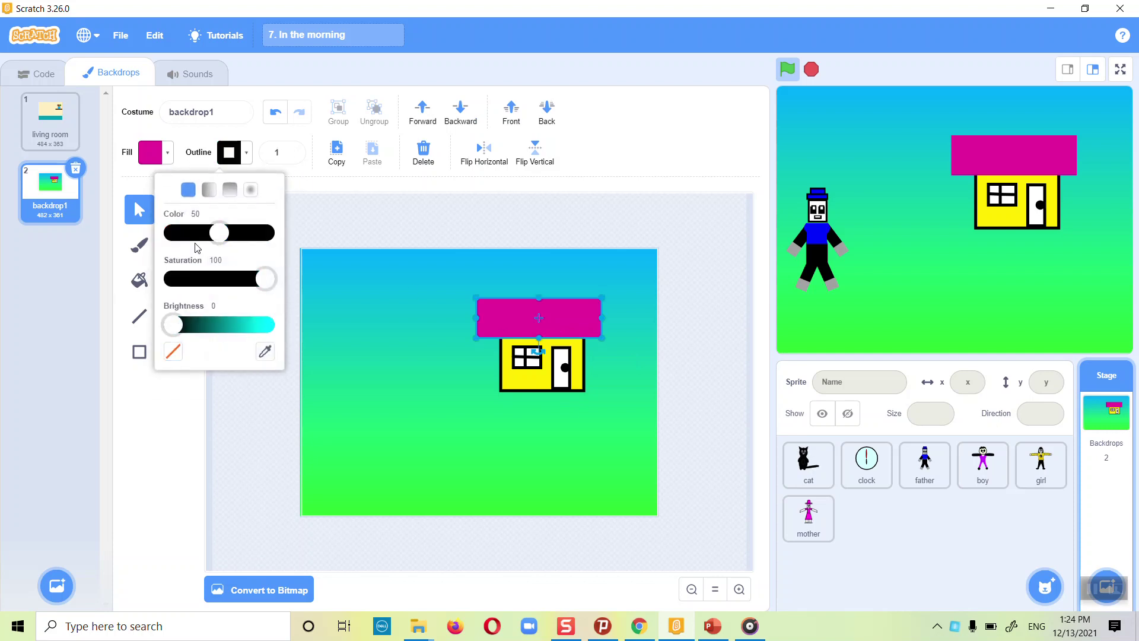
{"action": "double_click", "coordinate": [283, 152]}
{"action": "type", "text": "8"}
{"action": "key", "text": "Return"}
{"action": "left_click", "coordinate": [675, 321]}
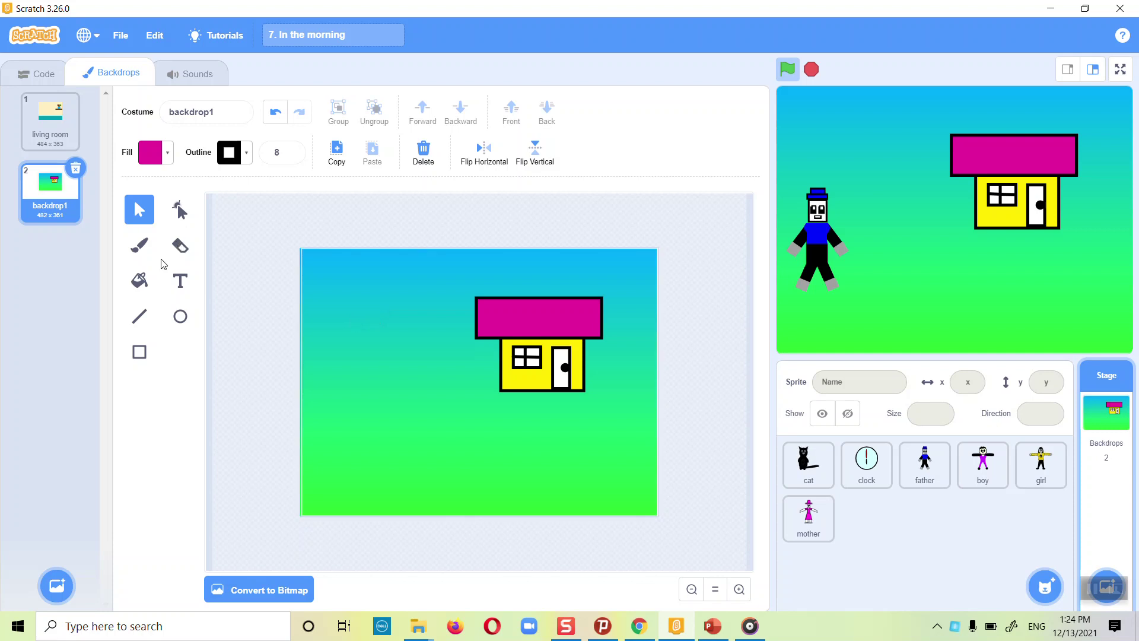
Set the brush to dark purple (color 88, saturation 100, brightness 55) with a size of 60
{"action": "left_click", "coordinate": [140, 253]}
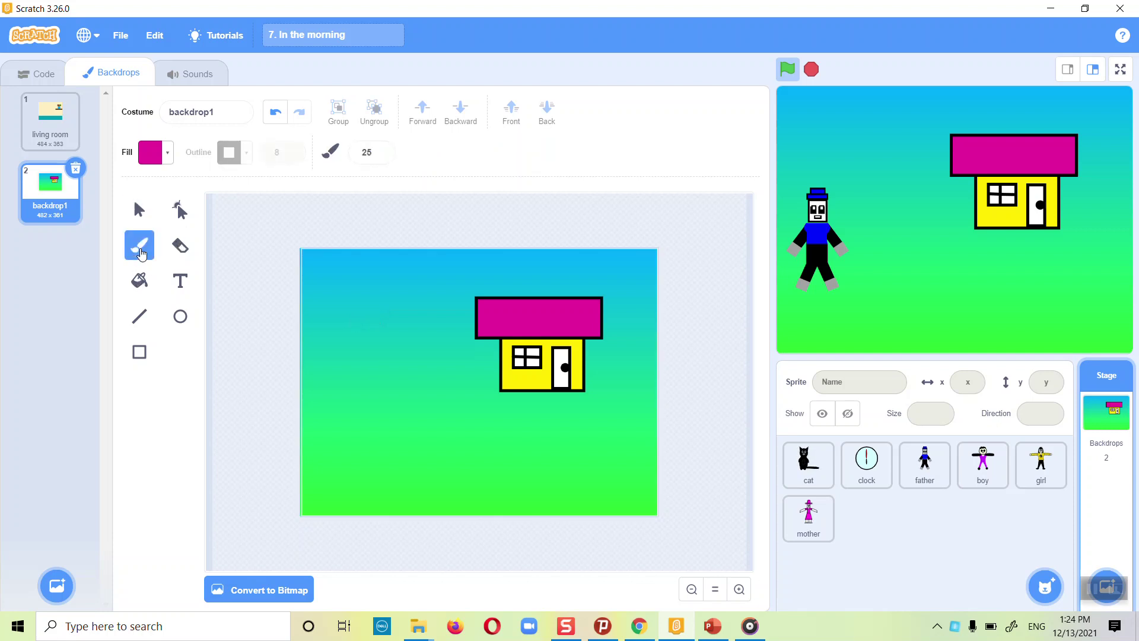
{"action": "left_click", "coordinate": [167, 152]}
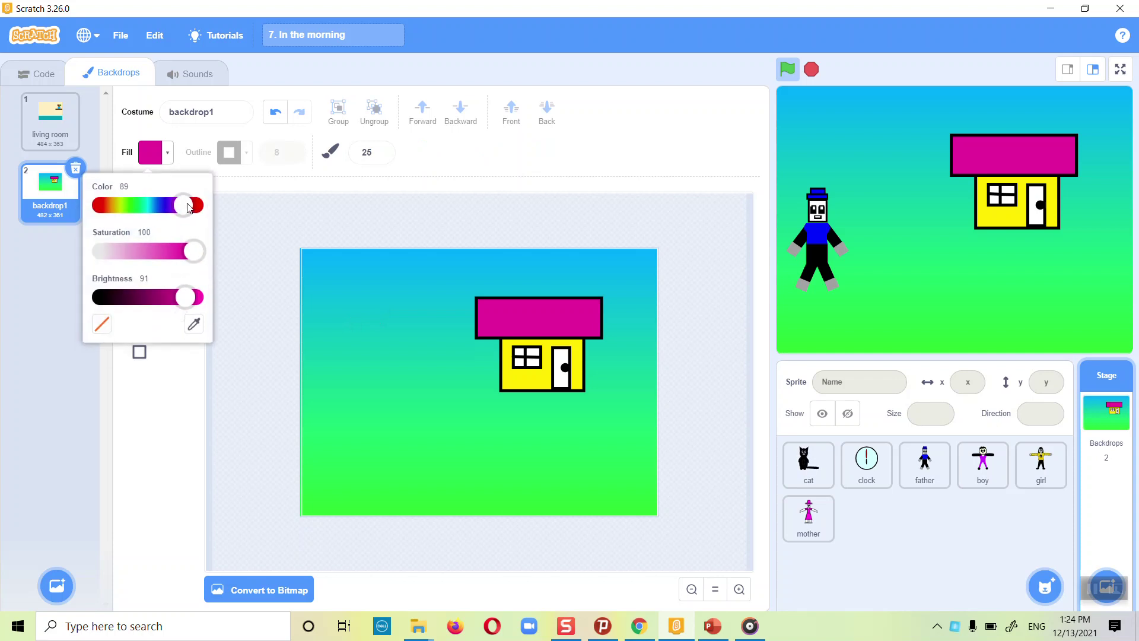
{"action": "left_click_drag", "start_coordinate": [189, 207], "coordinate": [101, 205]}
{"action": "left_click_drag", "start_coordinate": [186, 300], "coordinate": [155, 307]}
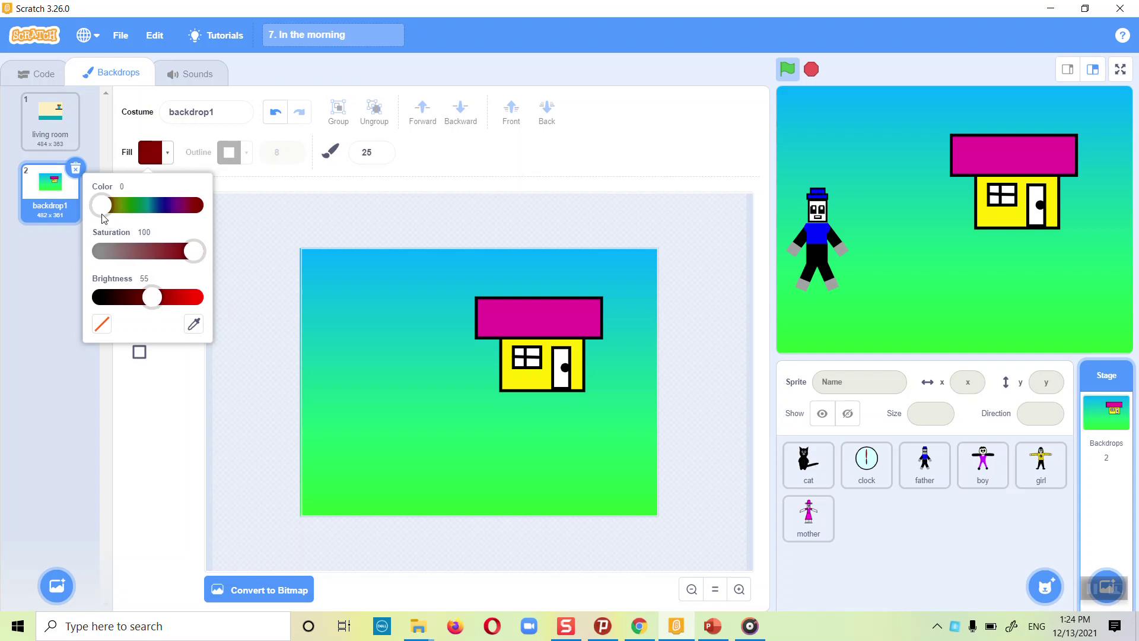
{"action": "left_click_drag", "start_coordinate": [102, 206], "coordinate": [184, 232]}
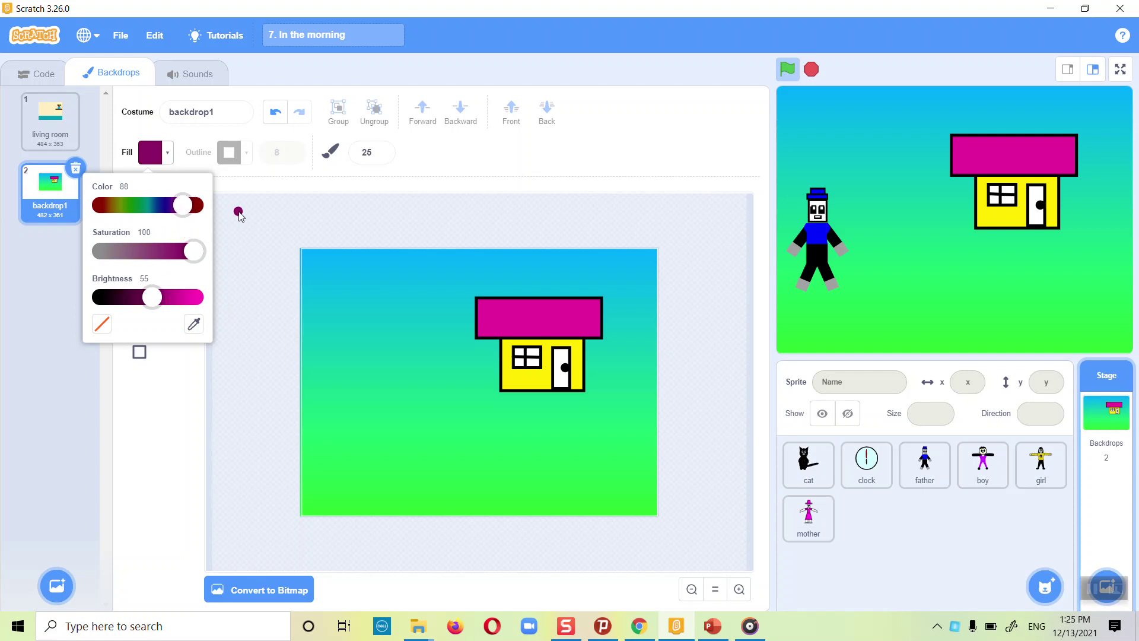
{"action": "left_click", "coordinate": [361, 152]}
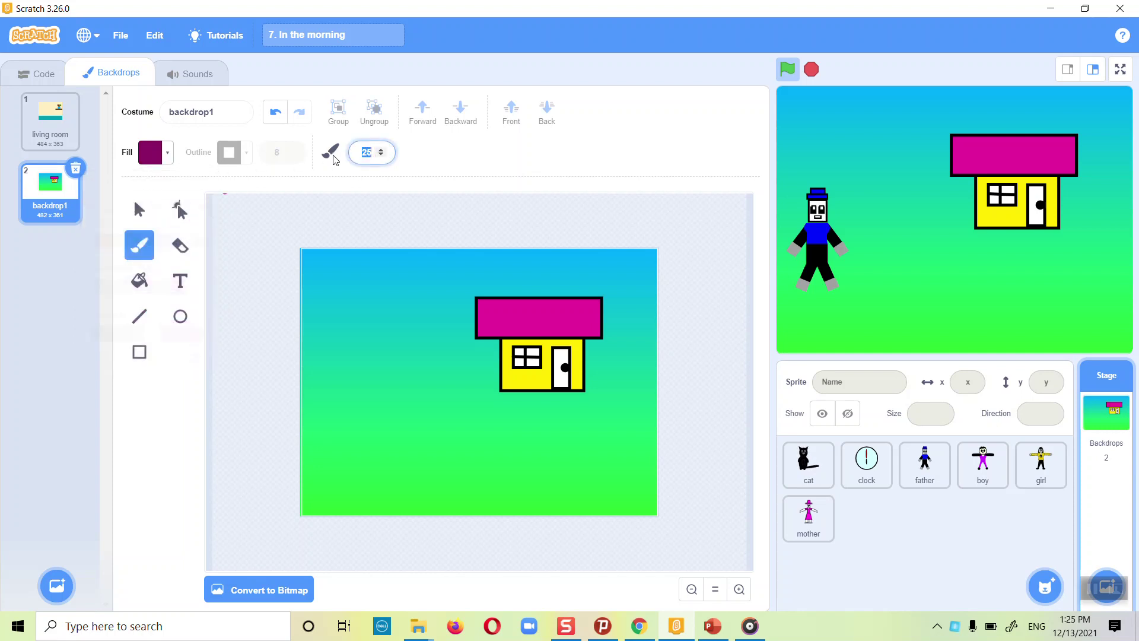
{"action": "type", "text": "60"}
{"action": "key", "text": "Return"}
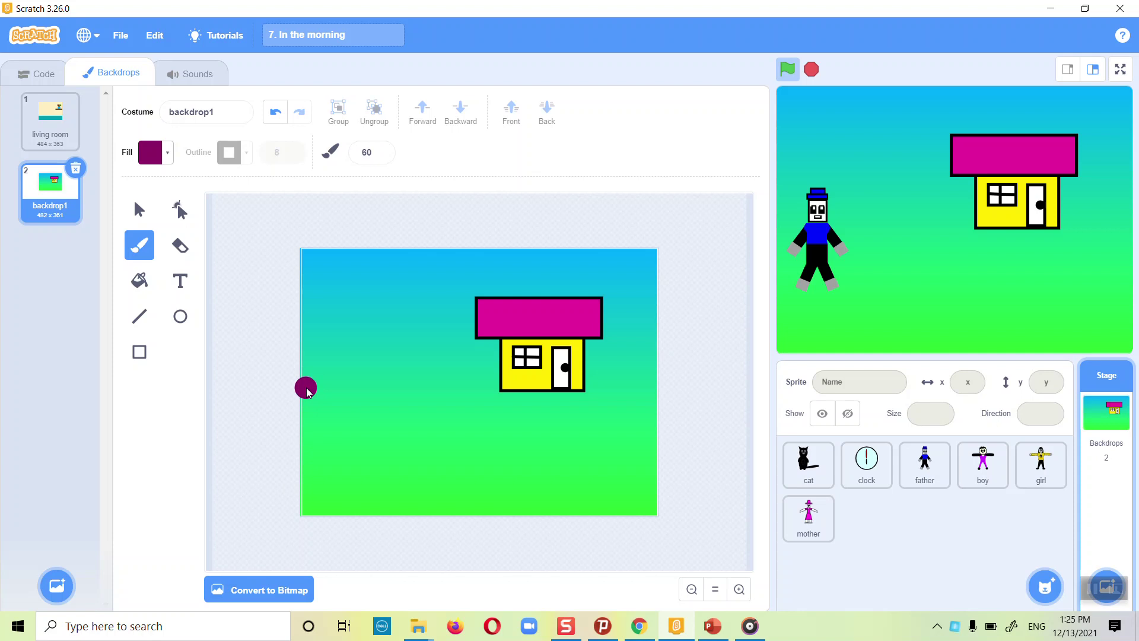
Paint a wide, wavy dark purple path just below the house across the full backdrop width, using overlapping brush strokes
{"action": "left_click_drag", "start_coordinate": [307, 391], "coordinate": [352, 407]}
{"action": "left_click_drag", "start_coordinate": [457, 412], "coordinate": [676, 439]}
{"action": "left_click", "coordinate": [635, 446]}
{"action": "key", "text": "ctrl+z"}
{"action": "left_click", "coordinate": [311, 381]}
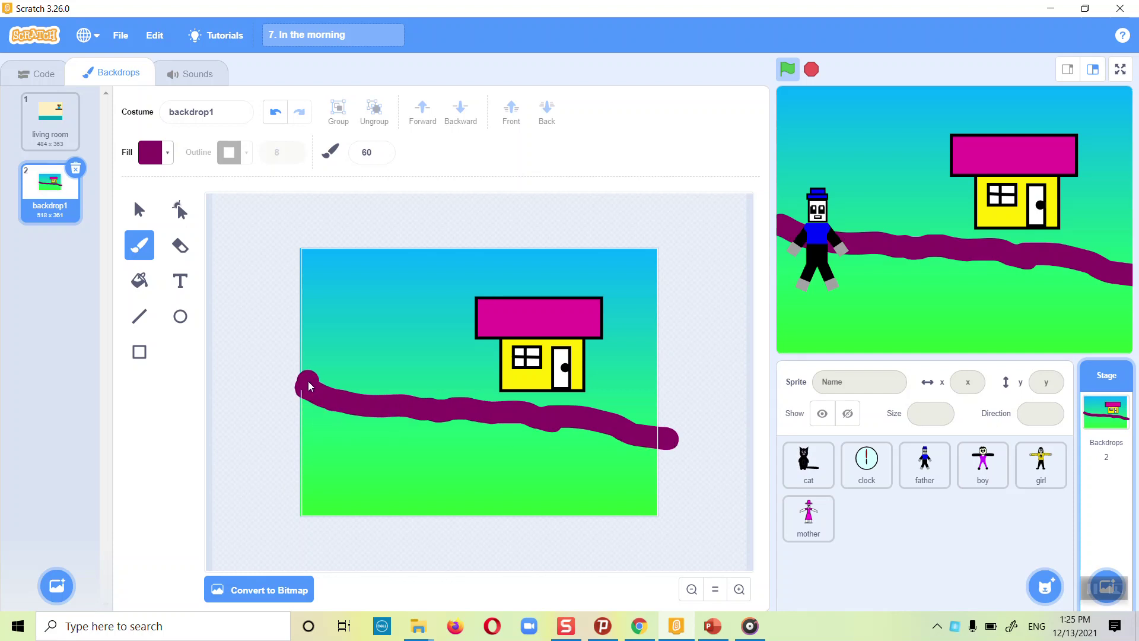
{"action": "left_click_drag", "start_coordinate": [311, 381], "coordinate": [668, 425]}
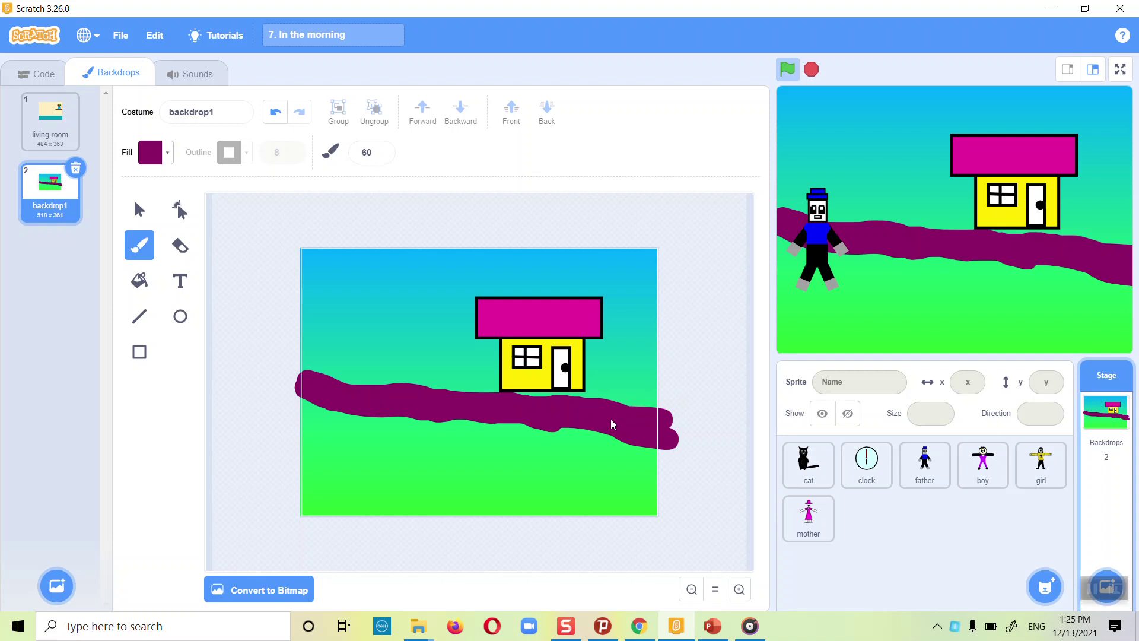
Thicken the dark purple path's lower edge below the house and extend its left end past the backdrop edge with more brush strokes
{"action": "mouse_move", "coordinate": [563, 427]}
{"action": "left_mouse_down"}
{"action": "mouse_move", "coordinate": [655, 445]}
{"action": "mouse_move", "coordinate": [472, 413]}
{"action": "left_mouse_up"}
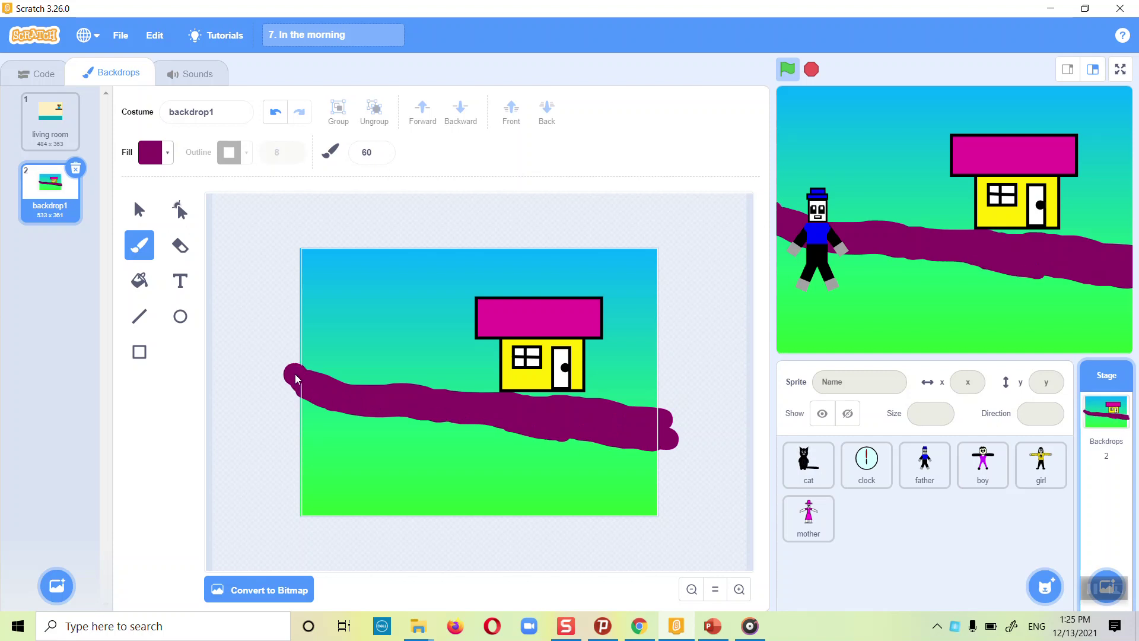
{"action": "left_click", "coordinate": [140, 209]}
{"action": "mouse_move", "coordinate": [440, 274]}
{"action": "left_mouse_down"}
{"action": "mouse_move", "coordinate": [492, 292]}
{"action": "mouse_move", "coordinate": [439, 272]}
{"action": "left_mouse_up"}
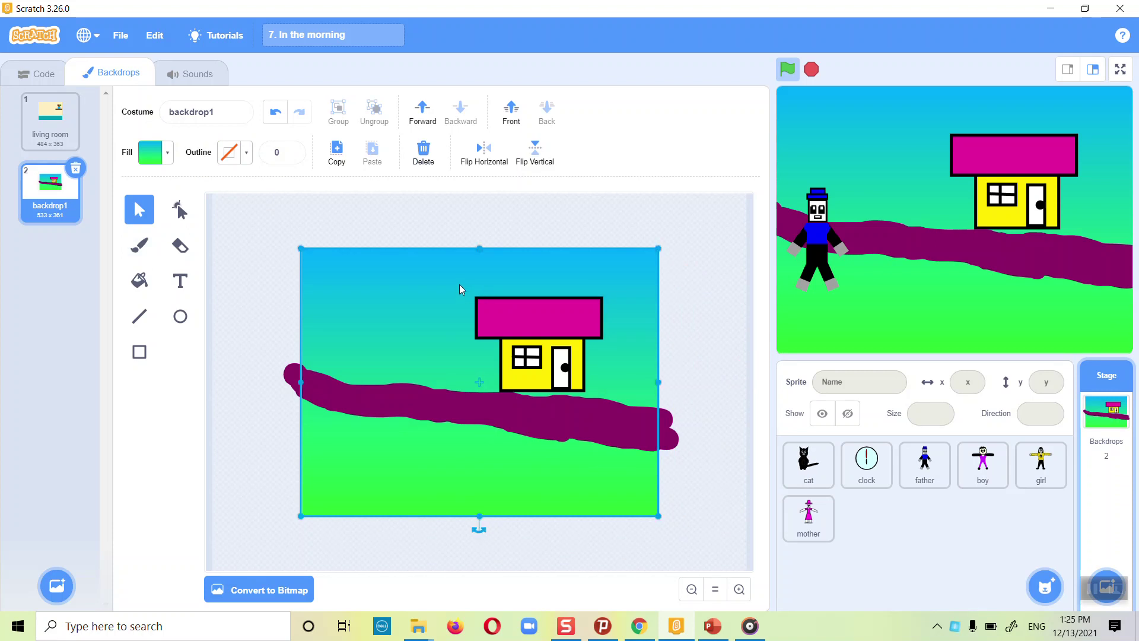
{"action": "left_click", "coordinate": [714, 362]}
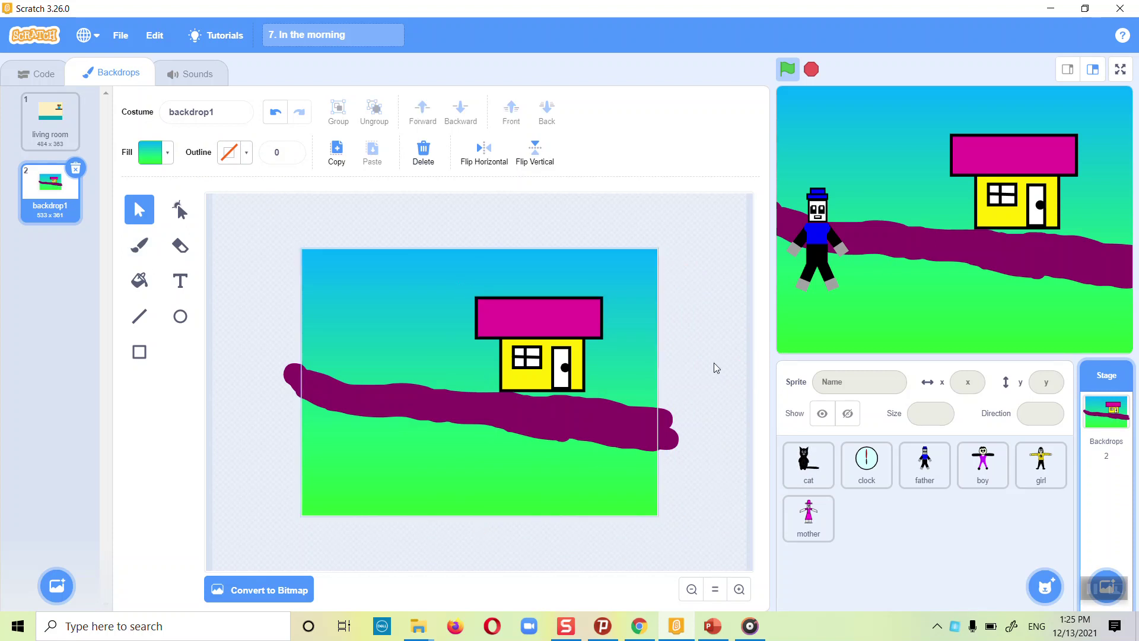
{"action": "left_click", "coordinate": [465, 286]}
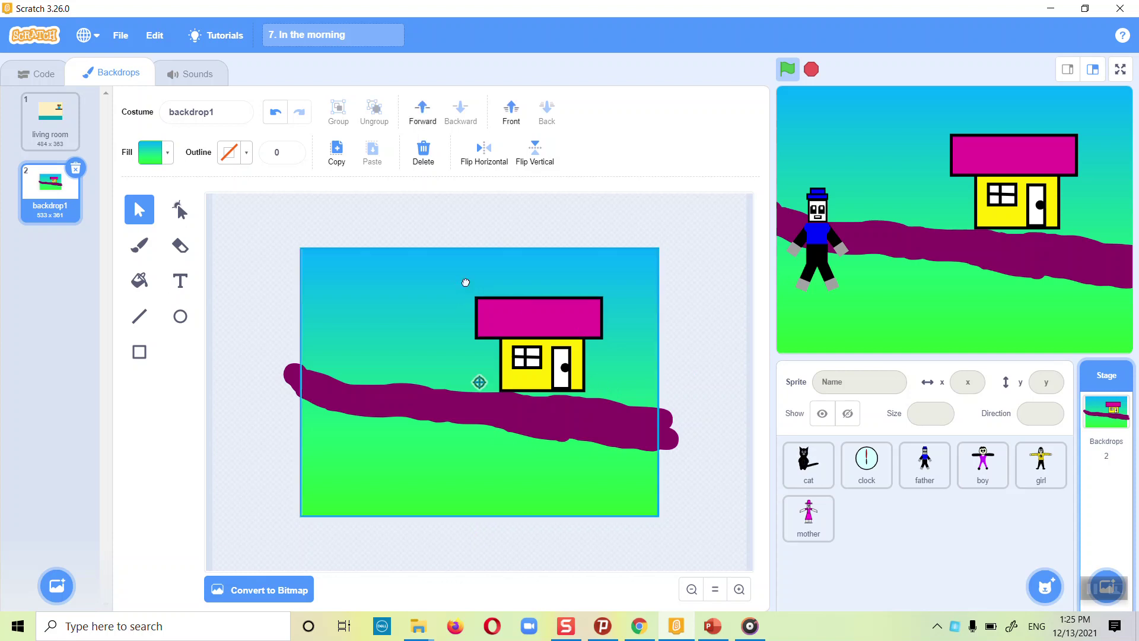
{"action": "left_click", "coordinate": [522, 326]}
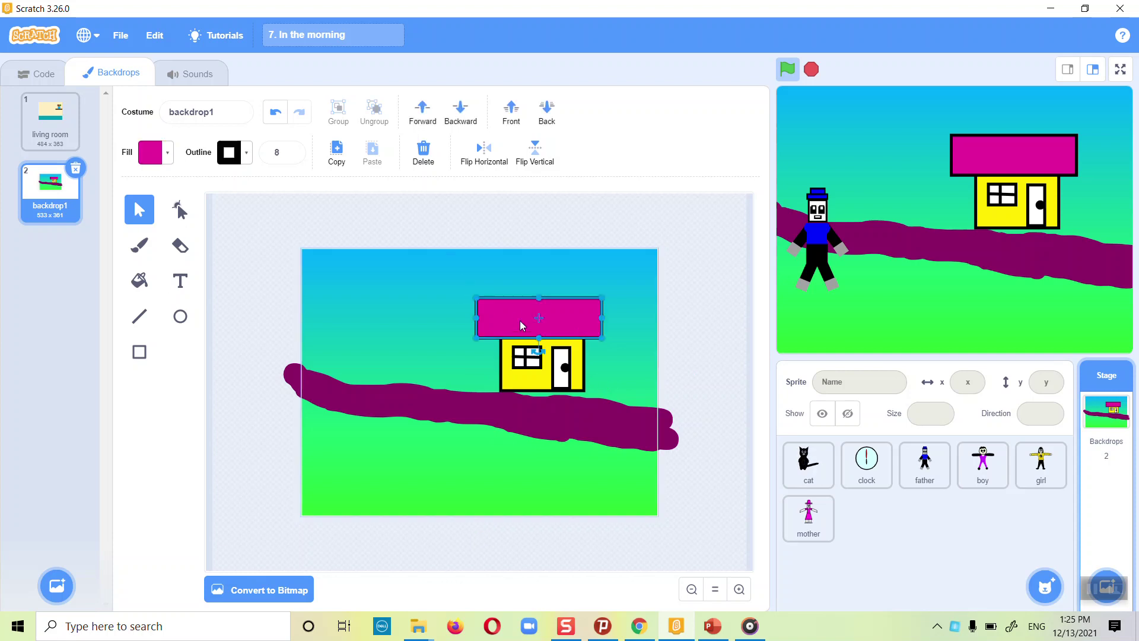
{"action": "left_click", "coordinate": [536, 380]}
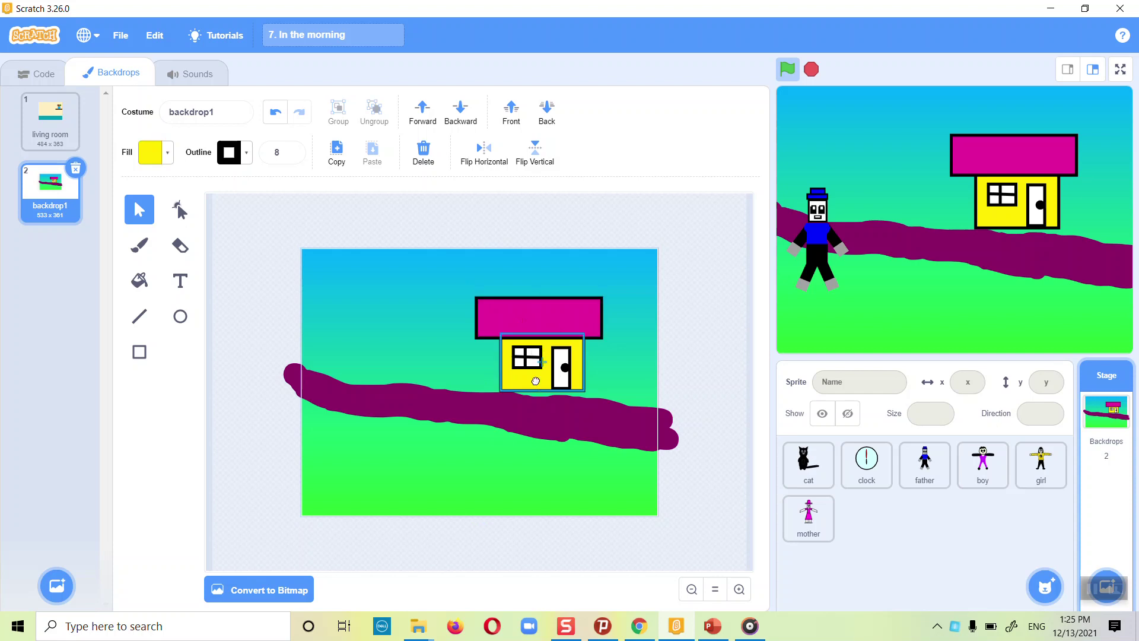
{"action": "left_click", "coordinate": [607, 384]}
{"action": "left_click", "coordinate": [667, 373]}
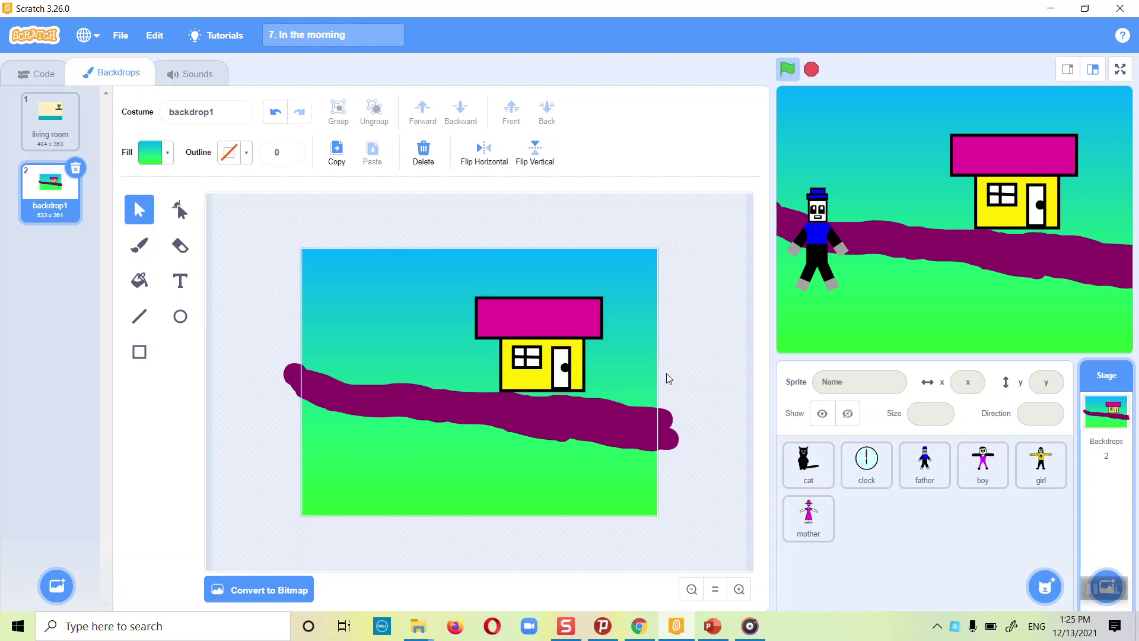
{"action": "left_click", "coordinate": [639, 361]}
{"action": "left_click", "coordinate": [713, 400]}
Move the gradient background aside to the left and group all the house parts, including roof, wall, window and door
{"action": "left_click", "coordinate": [598, 393]}
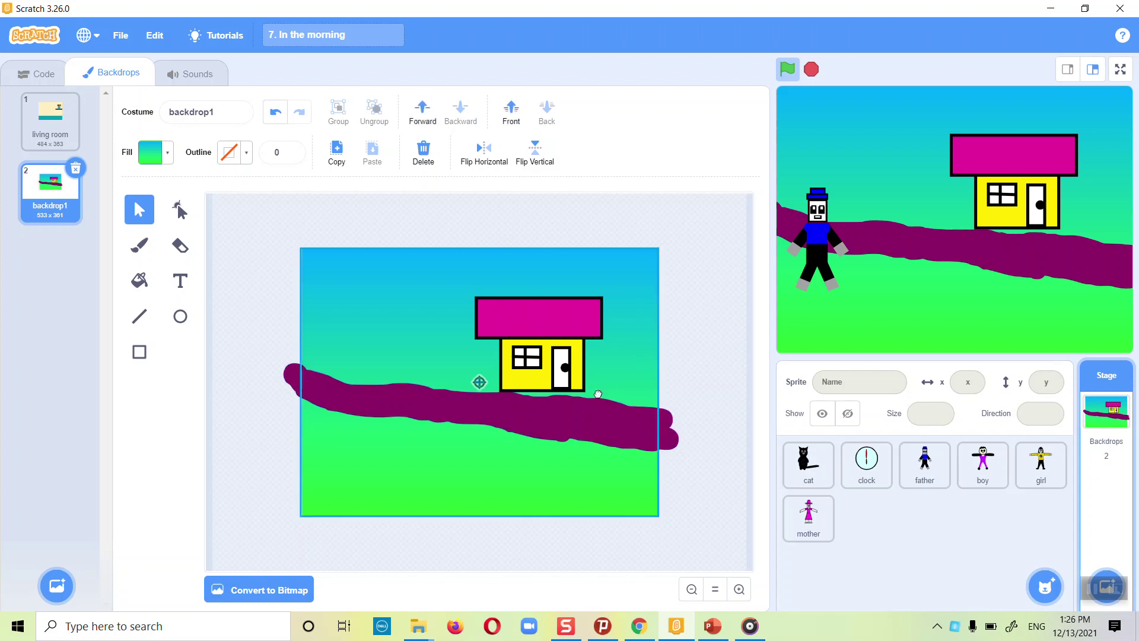
{"action": "left_click_drag", "start_coordinate": [597, 394], "coordinate": [352, 409]}
{"action": "left_click", "coordinate": [602, 392]}
{"action": "left_click_drag", "start_coordinate": [574, 380], "coordinate": [467, 297]}
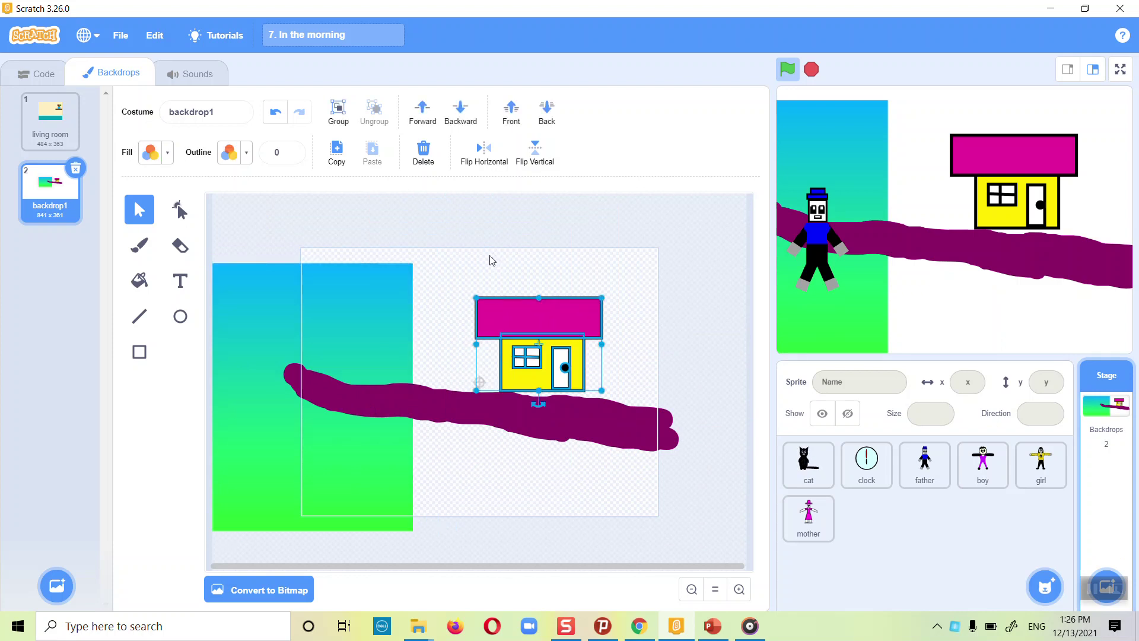
{"action": "left_click", "coordinate": [328, 121]}
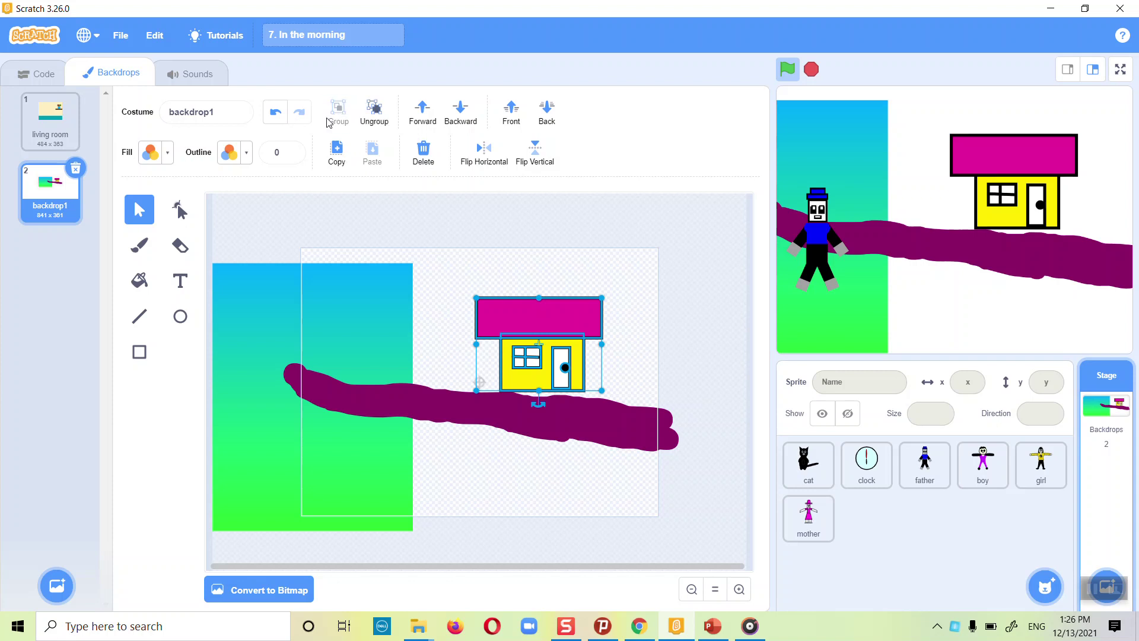
Nudge the grouped house slightly down so its base rests on the dark purple path
{"action": "key", "text": "Down"}
{"action": "key", "text": "Down"}
{"action": "key", "text": "Down"}
{"action": "key", "text": "Down"}
{"action": "key", "text": "Down"}
{"action": "key", "text": "Down"}
{"action": "key", "text": "Down"}
{"action": "key", "text": "Down"}
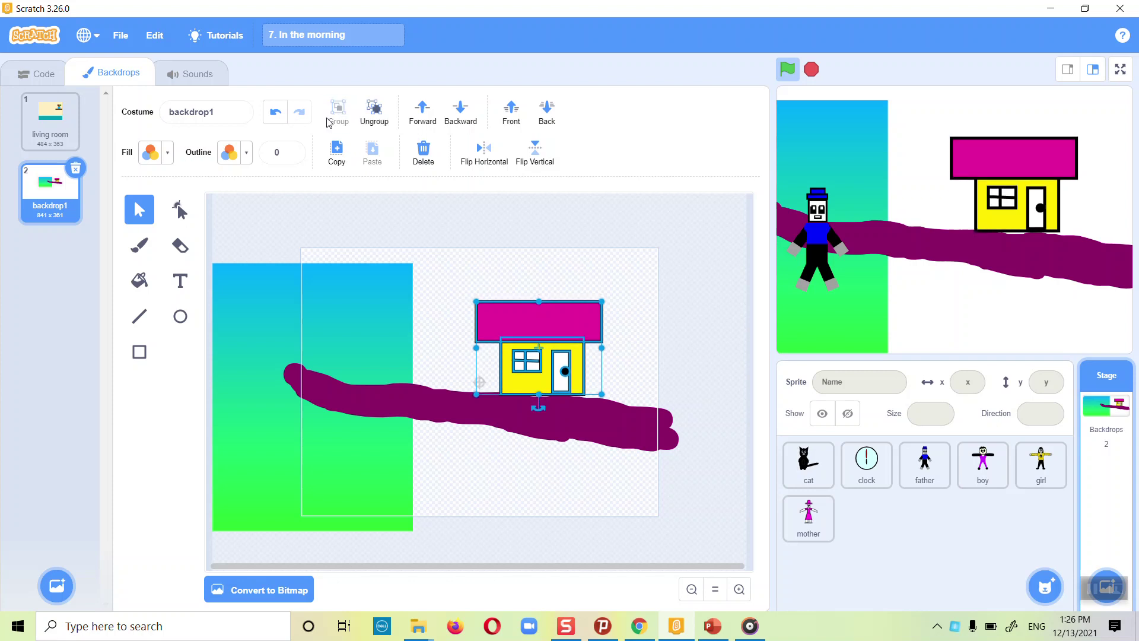
{"action": "key", "text": "Down"}
{"action": "key", "text": "Down"}
{"action": "key", "text": "Down"}
{"action": "key", "text": "Up"}
{"action": "key", "text": "Up"}
{"action": "key", "text": "Up"}
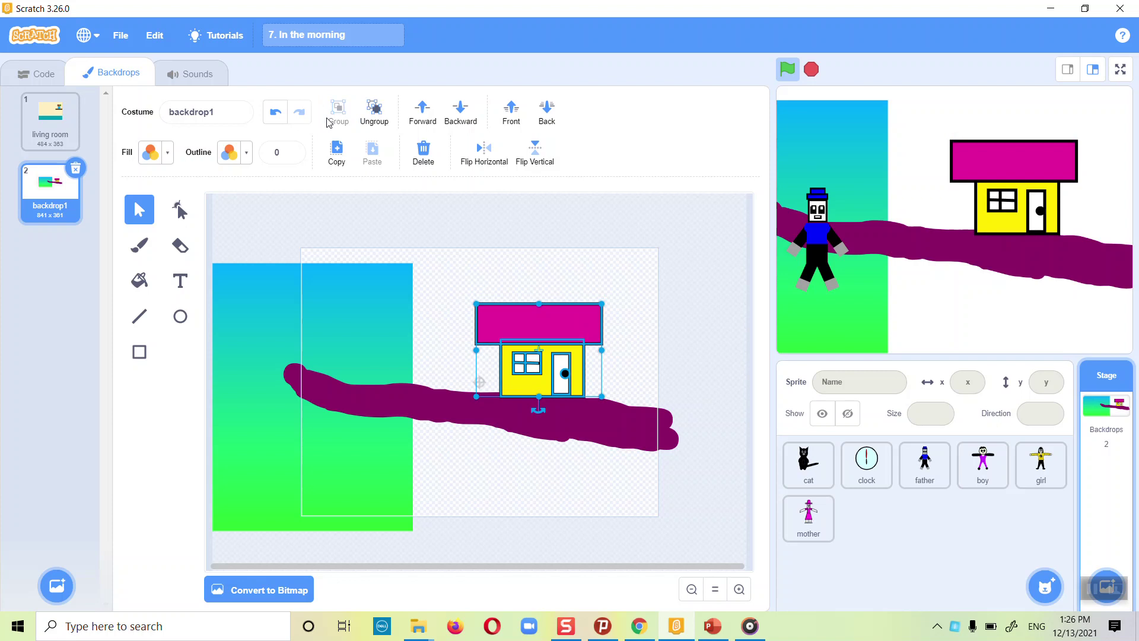
Move the gradient background back so it fills the whole backdrop frame
{"action": "left_click", "coordinate": [240, 226]}
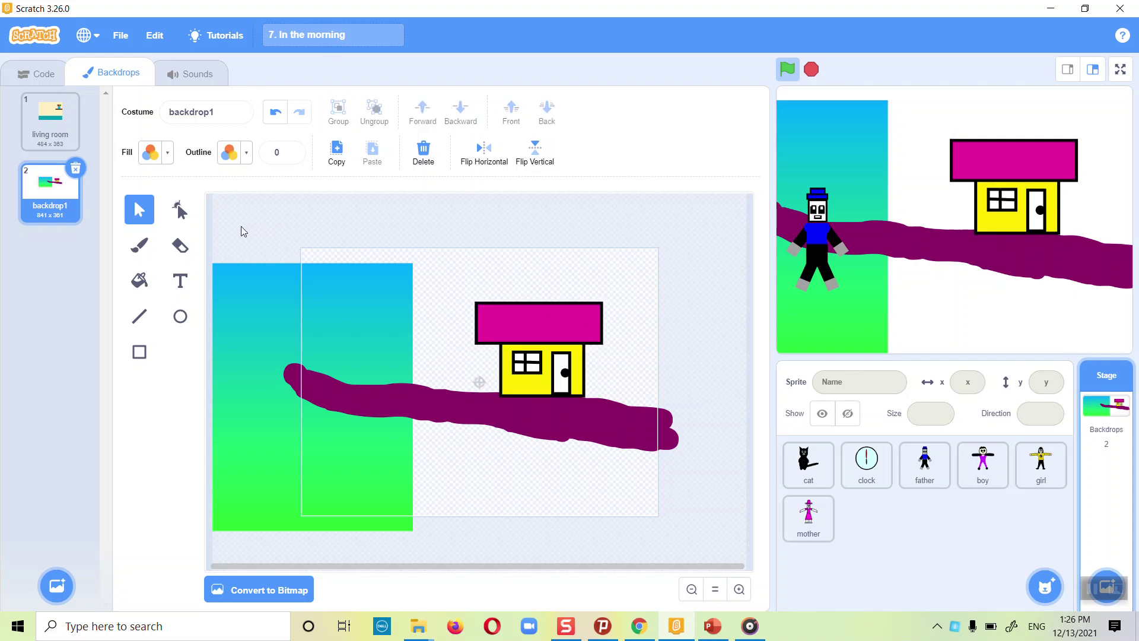
{"action": "left_click_drag", "start_coordinate": [350, 281], "coordinate": [518, 290]}
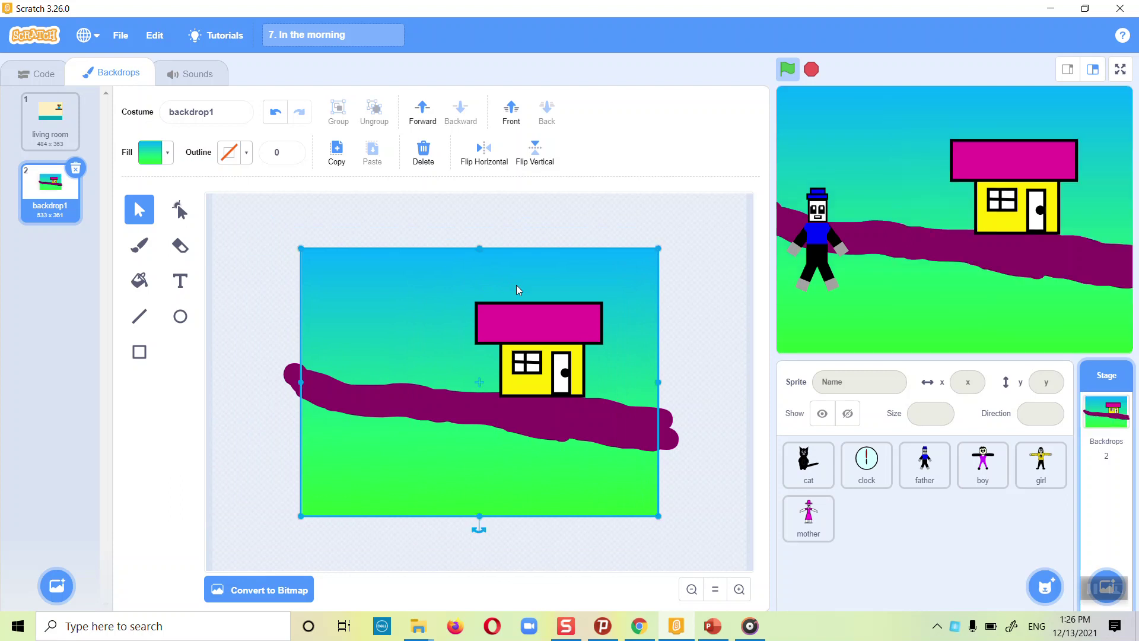
{"action": "left_click", "coordinate": [695, 380]}
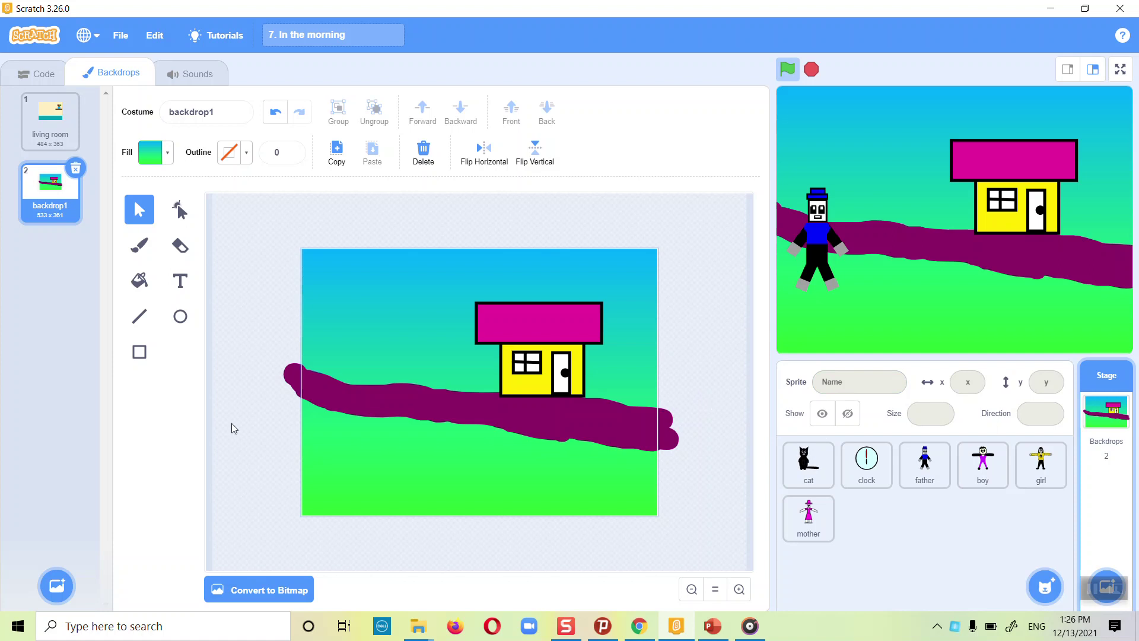
Prepare the Circle tool with a radial gradient fill from yellow (color 17, saturation 100) to red (color 2, saturation 84, brightness 100)
{"action": "left_click", "coordinate": [187, 314]}
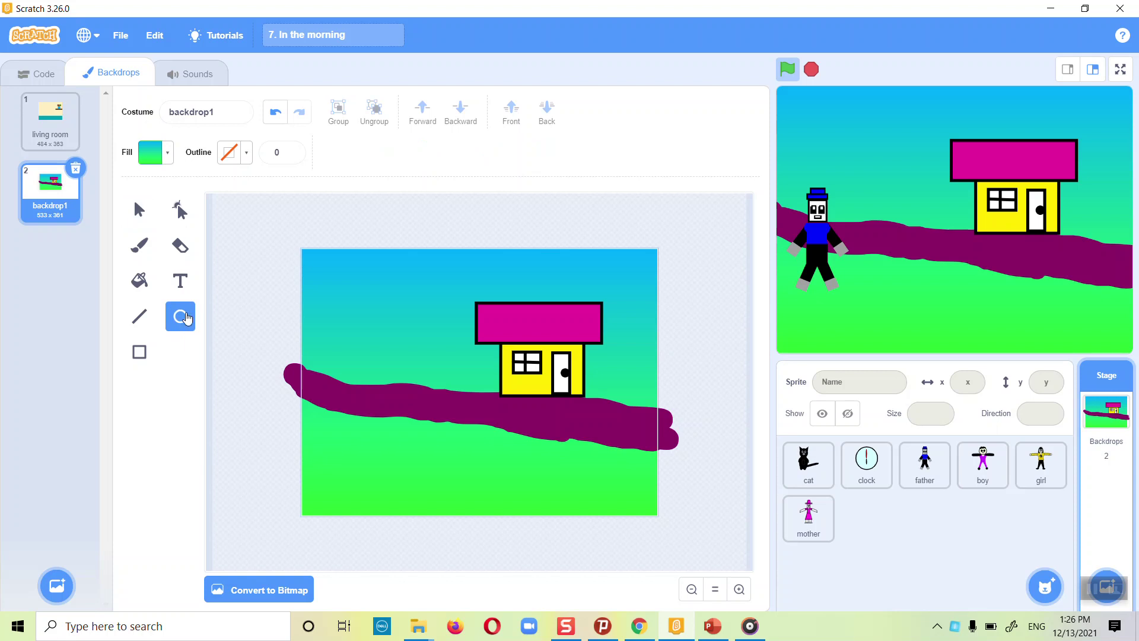
{"action": "left_click", "coordinate": [168, 154]}
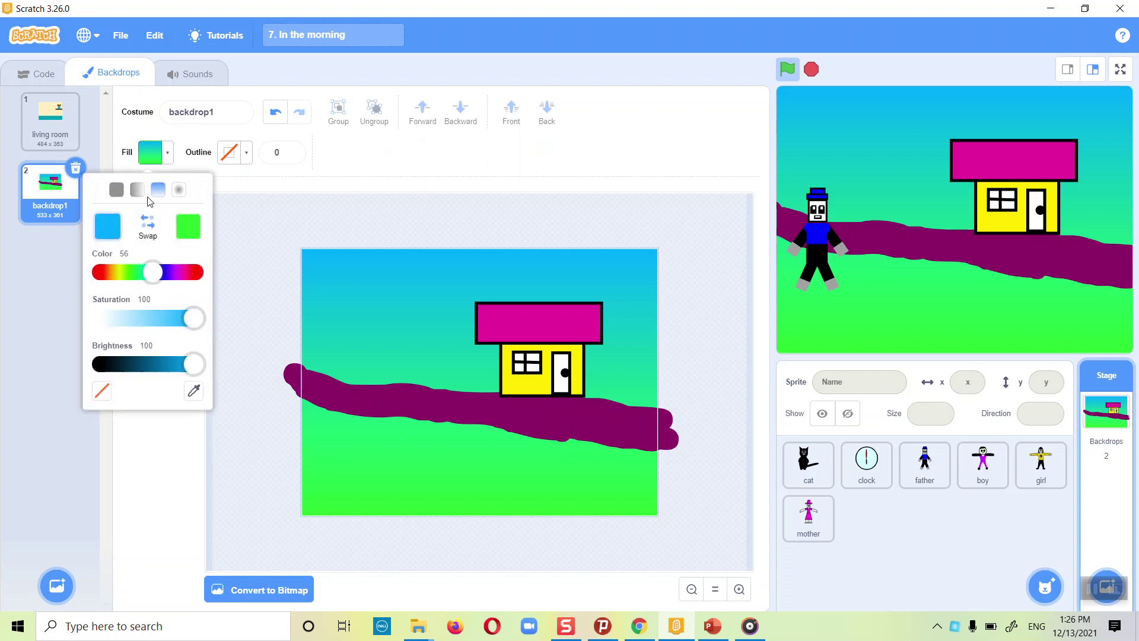
{"action": "left_click", "coordinate": [178, 191]}
{"action": "left_click_drag", "start_coordinate": [151, 273], "coordinate": [114, 276]}
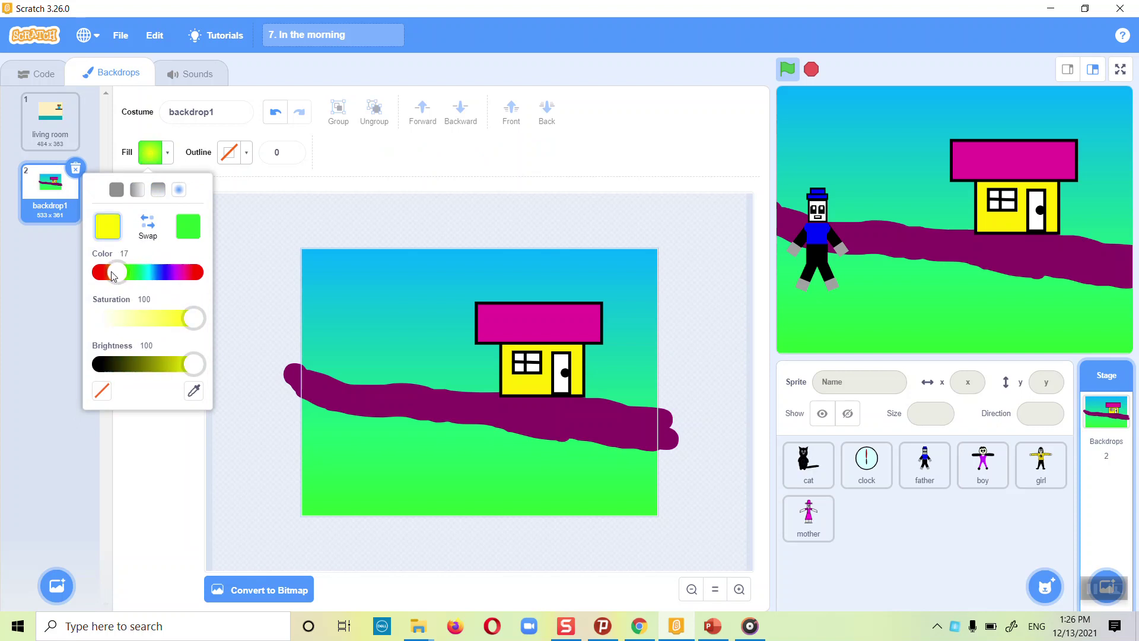
{"action": "left_click", "coordinate": [186, 232]}
{"action": "left_click_drag", "start_coordinate": [132, 269], "coordinate": [104, 271]}
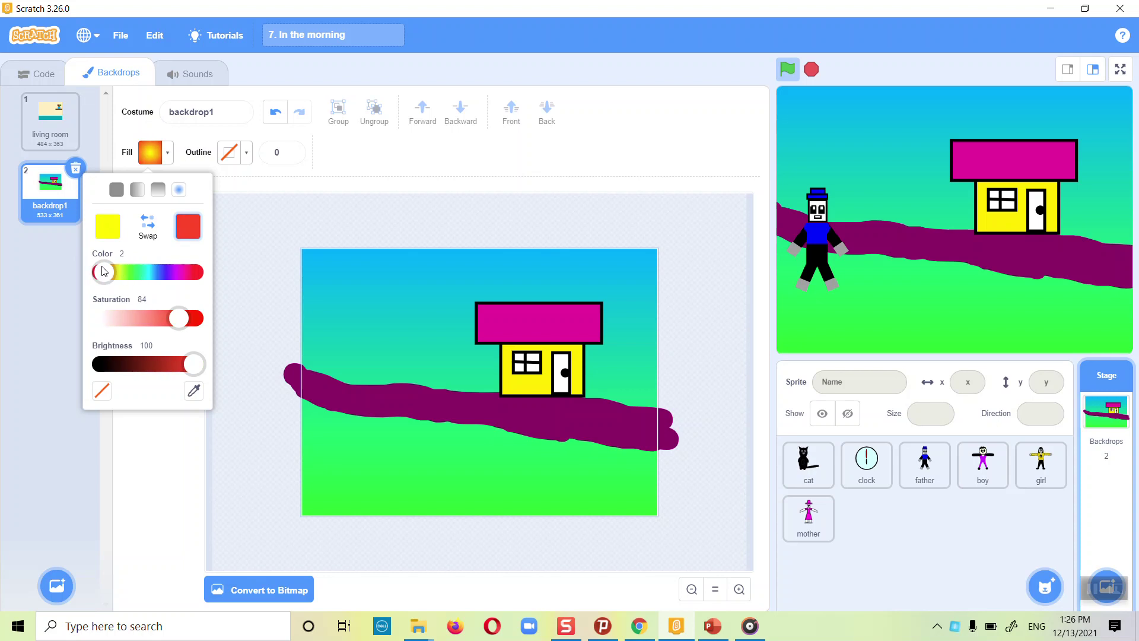
Set the circle's outline to solid black (brightness 0) with a width of 4
{"action": "left_click", "coordinate": [234, 153]}
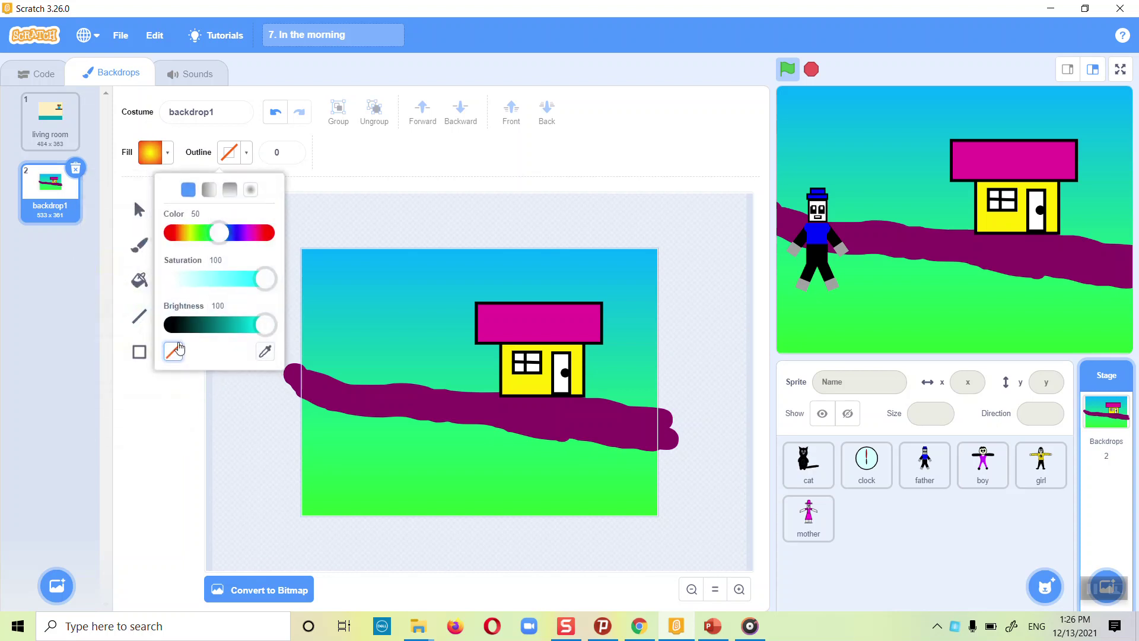
{"action": "left_click", "coordinate": [167, 327]}
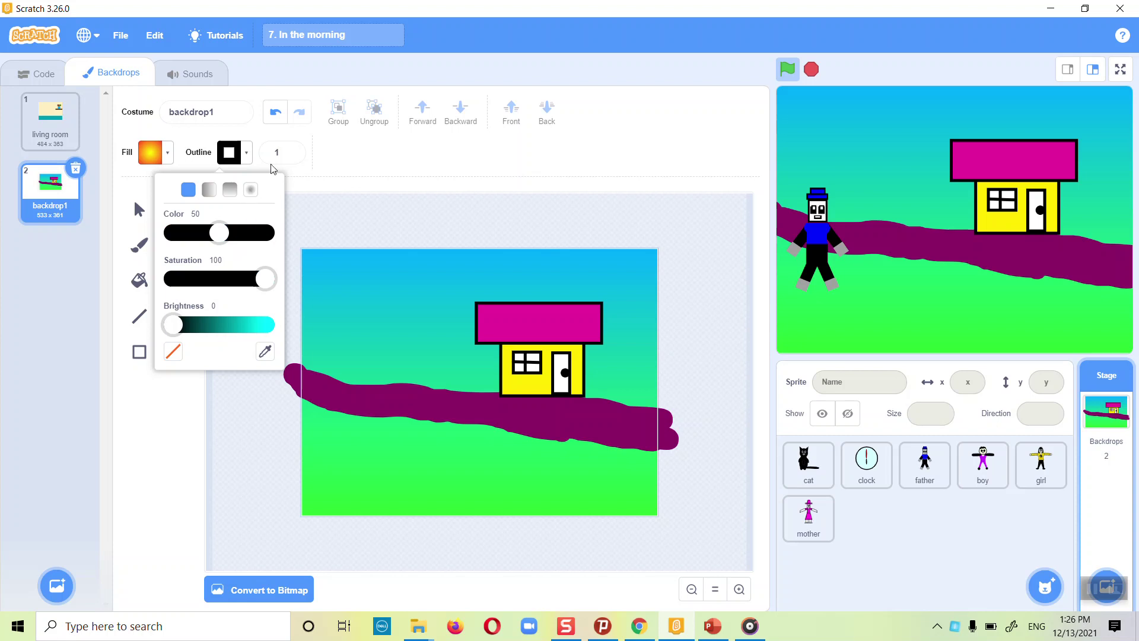
{"action": "left_click", "coordinate": [292, 150]}
{"action": "left_click", "coordinate": [293, 151]}
Draw a round sun in the sky and shift it left into the backdrop's upper-left corner
{"action": "left_click_drag", "start_coordinate": [330, 262], "coordinate": [388, 326]}
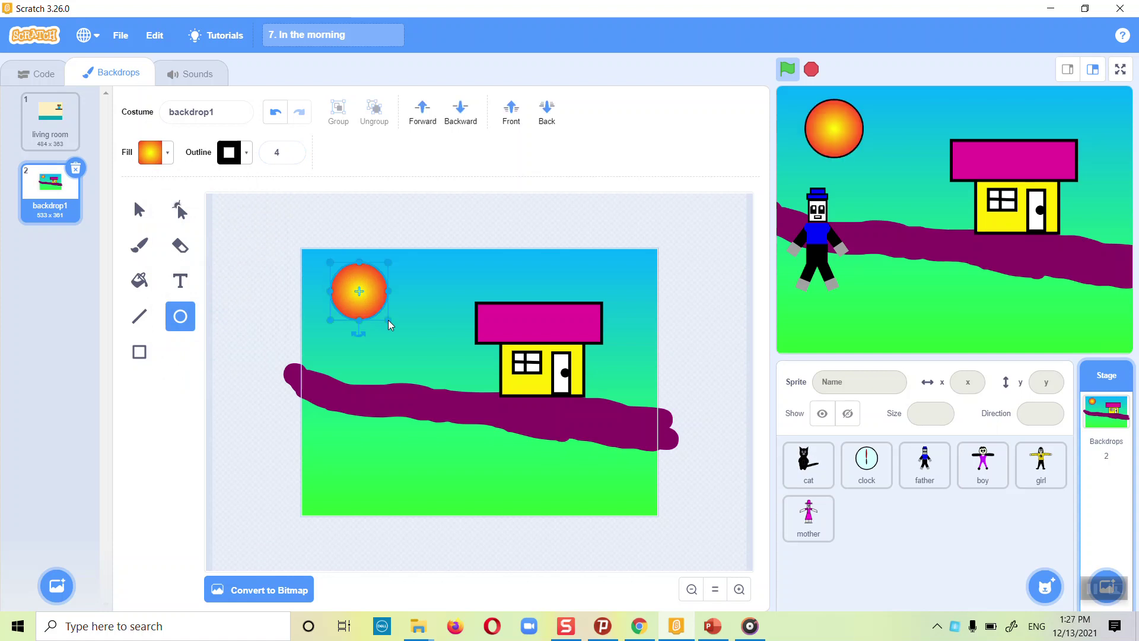
{"action": "key", "text": "Left"}
{"action": "key", "text": "Left"}
{"action": "key", "text": "Left"}
{"action": "key", "text": "Left"}
{"action": "key", "text": "Left"}
{"action": "key", "text": "Left"}
{"action": "key", "text": "Left"}
{"action": "key", "text": "Left"}
{"action": "key", "text": "Left"}
{"action": "key", "text": "Left"}
{"action": "key", "text": "Left"}
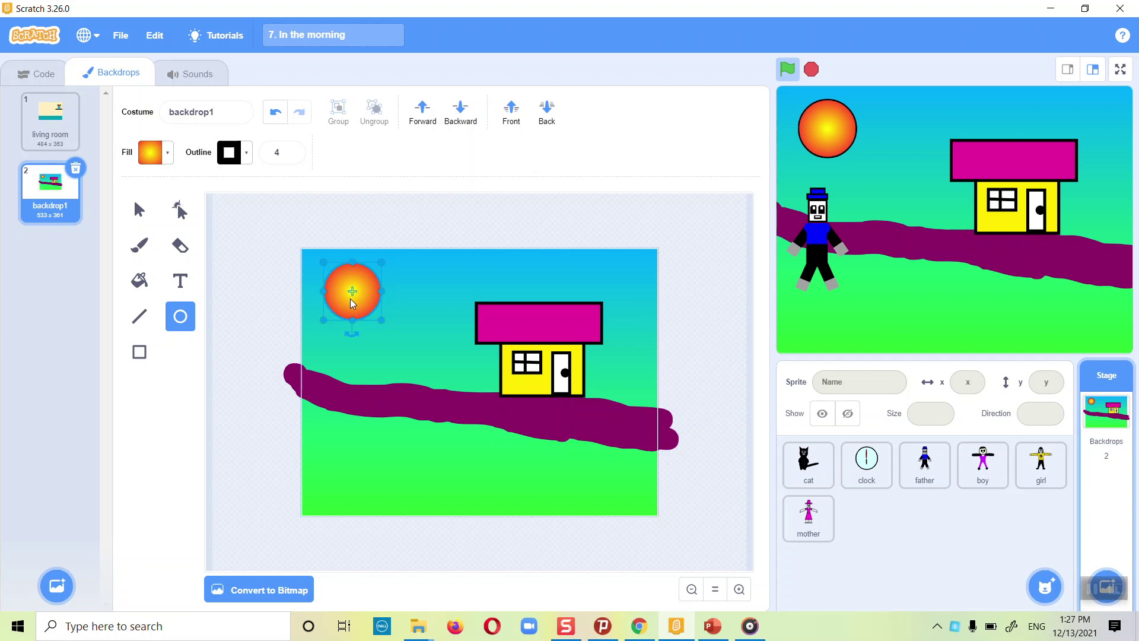
{"action": "left_click_drag", "start_coordinate": [351, 290], "coordinate": [338, 290]}
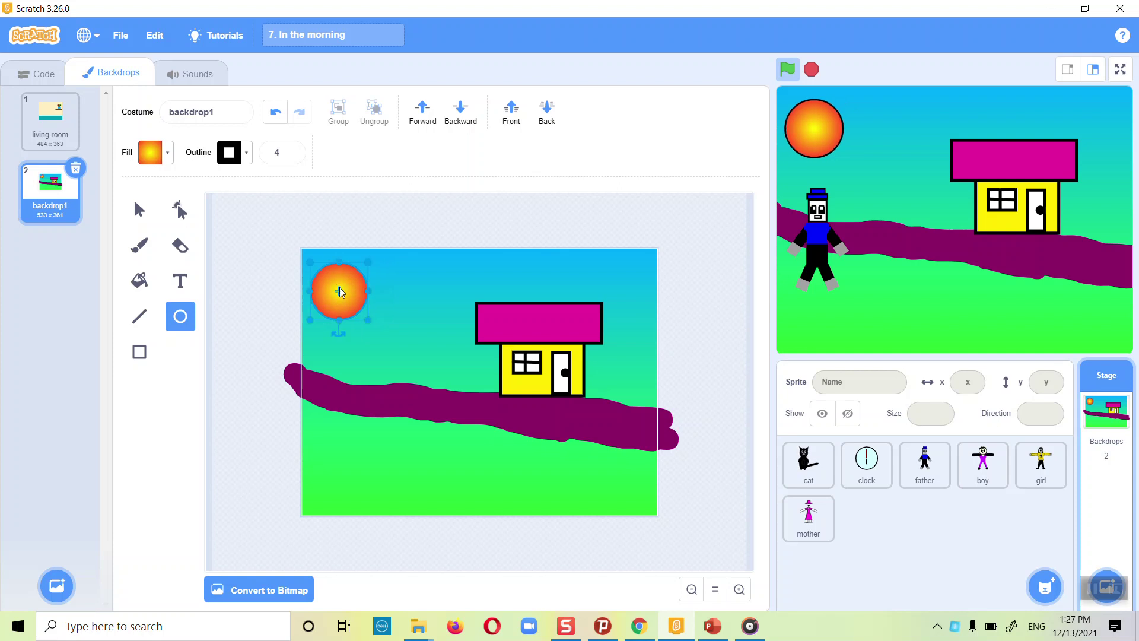
{"action": "left_click", "coordinate": [290, 227]}
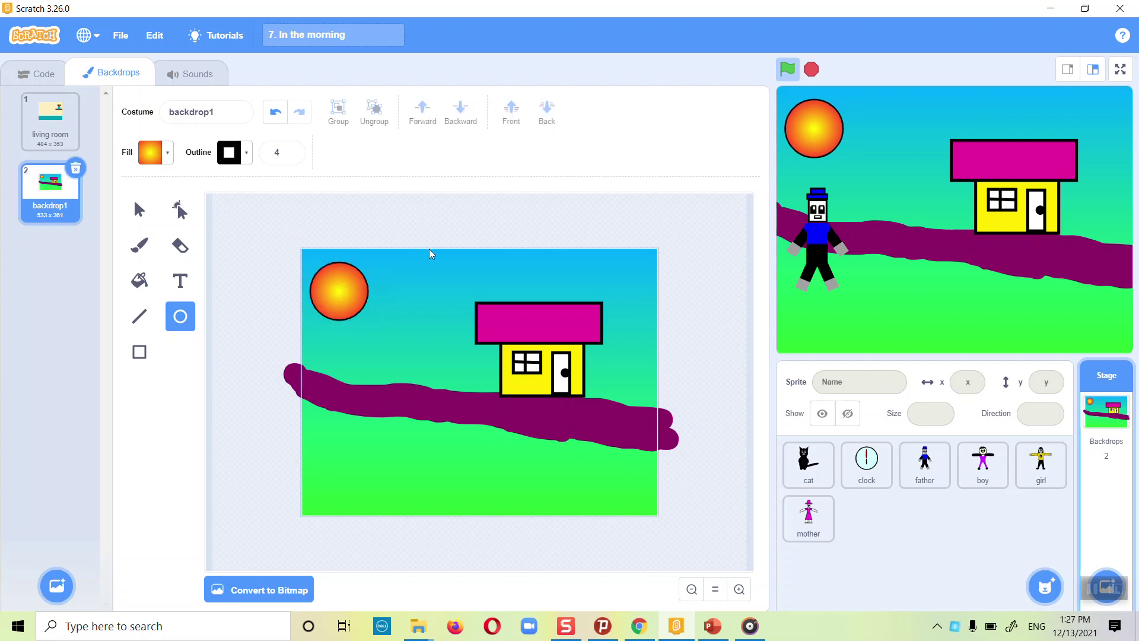
Set the brush to black (brightness 0) with a size of 15
{"action": "left_click", "coordinate": [148, 253]}
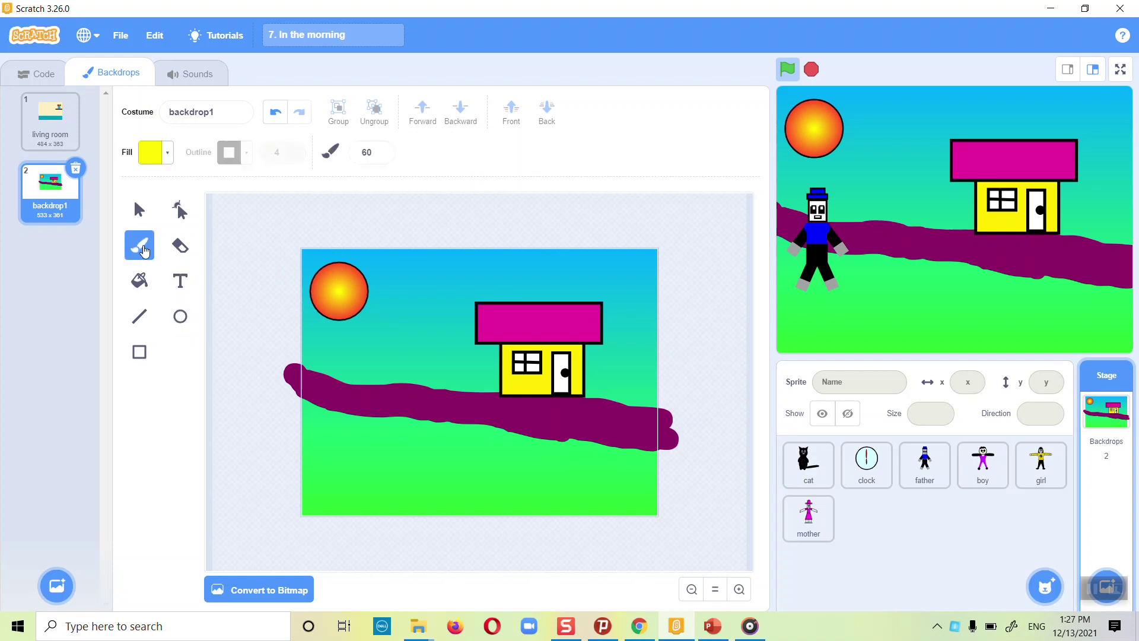
{"action": "left_click", "coordinate": [374, 154]}
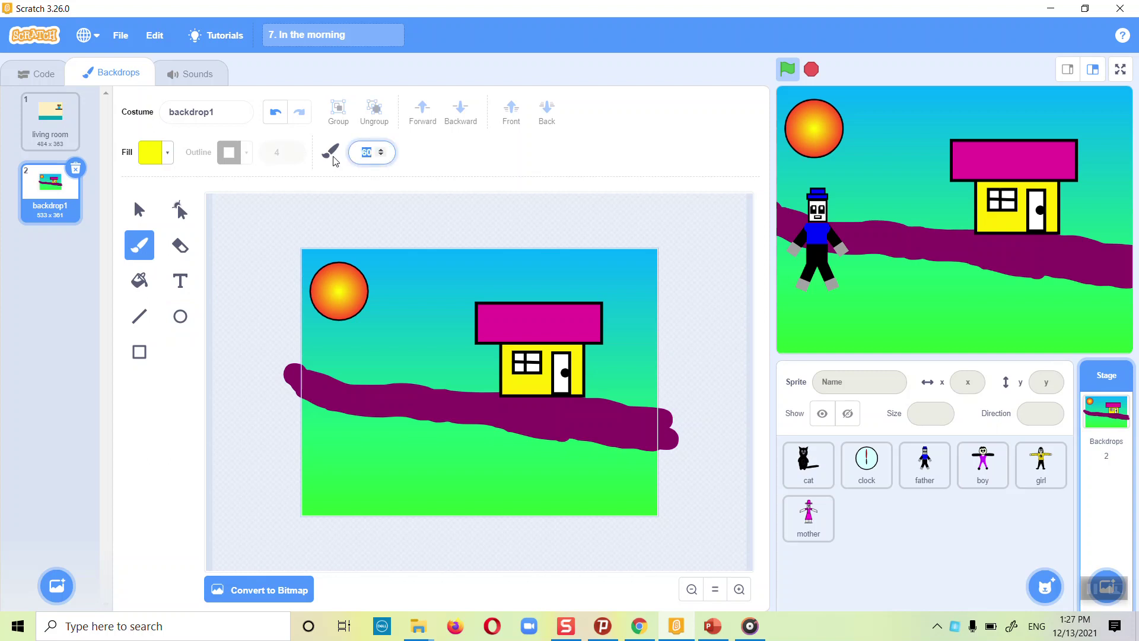
{"action": "type", "text": "200"}
{"action": "key", "text": "BackSpace"}
{"action": "key", "text": "Return"}
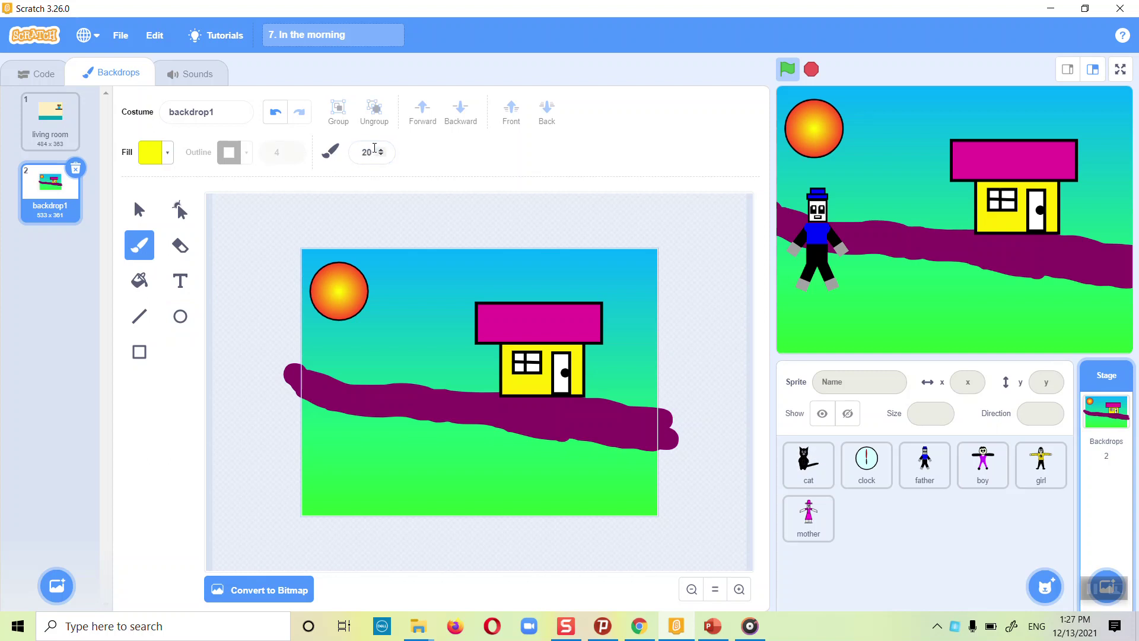
{"action": "left_click", "coordinate": [166, 155]}
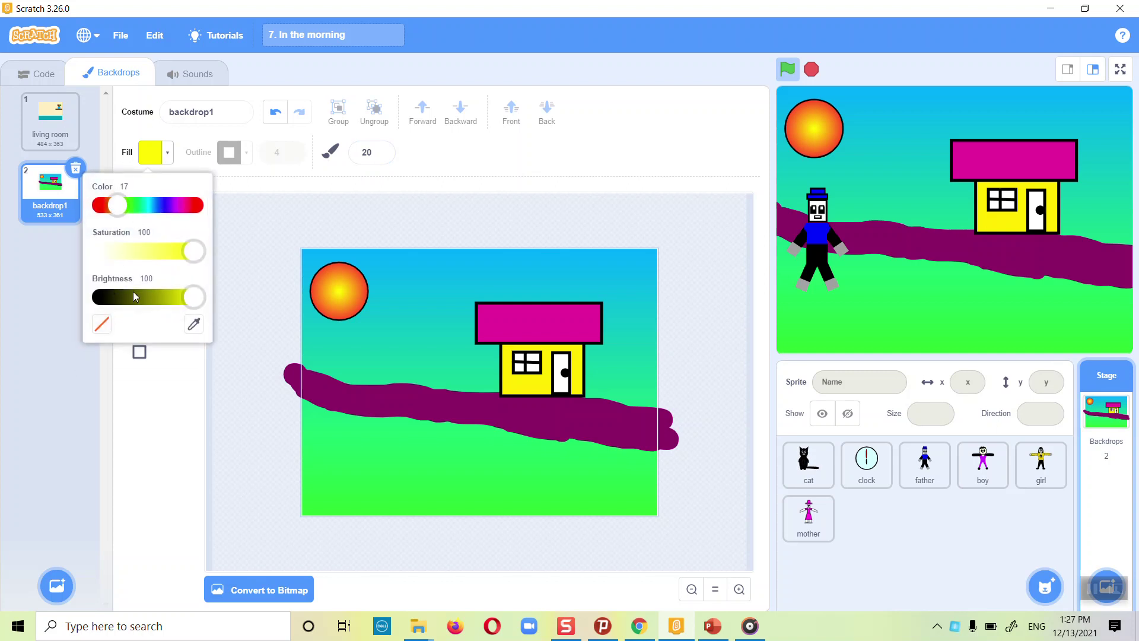
{"action": "left_click_drag", "start_coordinate": [194, 297], "coordinate": [102, 296]}
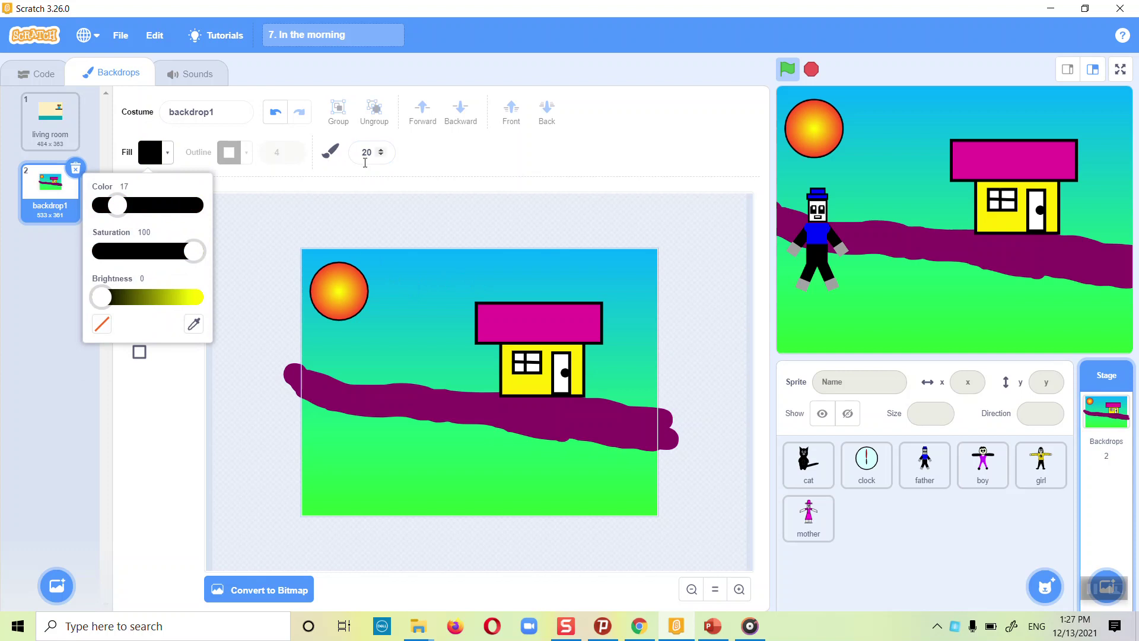
{"action": "double_click", "coordinate": [368, 152]}
{"action": "type", "text": "15"}
{"action": "key", "text": "Return"}
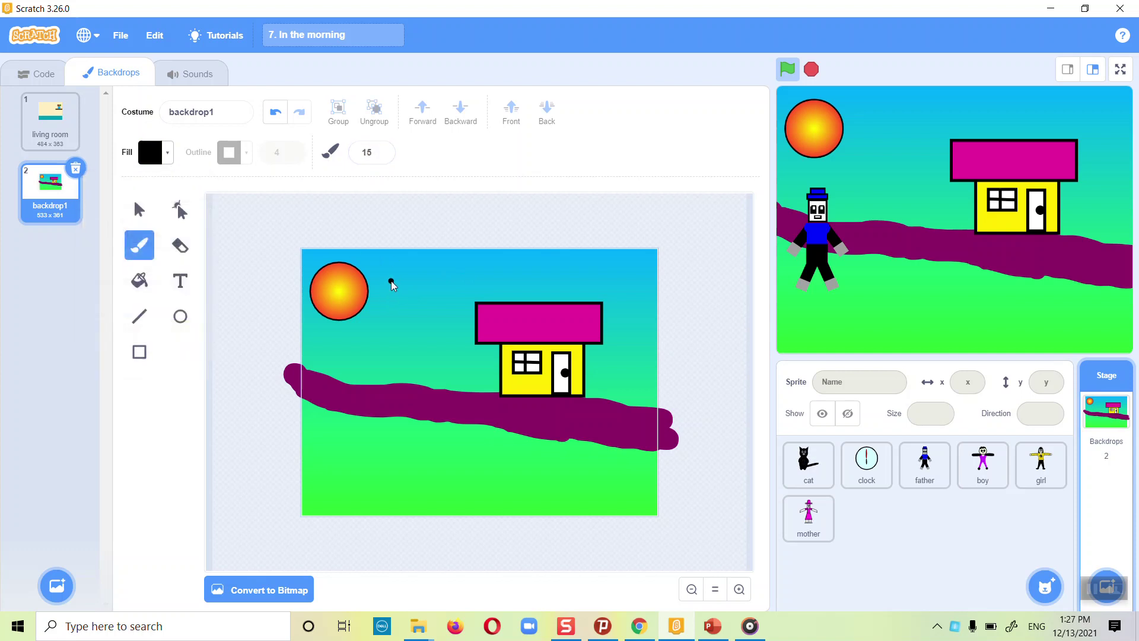
Paint five small black V-shaped birds in the sky between the sun and the house
{"action": "mouse_move", "coordinate": [390, 279]}
{"action": "left_mouse_down"}
{"action": "mouse_move", "coordinate": [397, 291]}
{"action": "mouse_move", "coordinate": [438, 270]}
{"action": "mouse_move", "coordinate": [473, 278]}
{"action": "mouse_move", "coordinate": [475, 267]}
{"action": "left_mouse_up"}
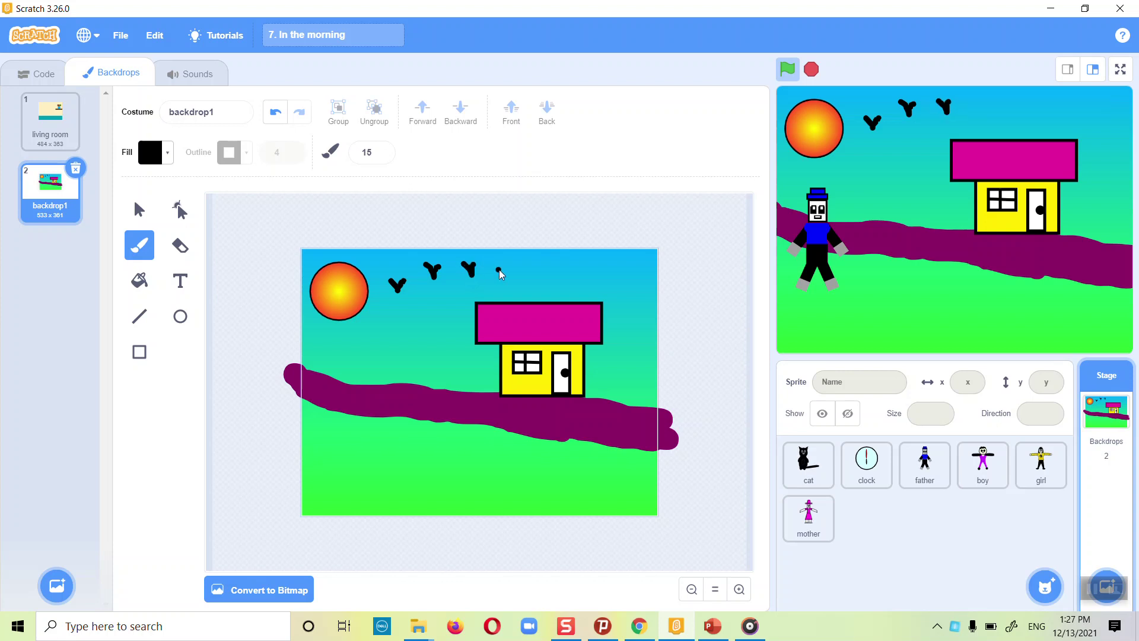
{"action": "mouse_move", "coordinate": [434, 291]}
{"action": "left_mouse_down"}
{"action": "mouse_move", "coordinate": [460, 310]}
{"action": "mouse_move", "coordinate": [463, 292]}
{"action": "left_mouse_up"}
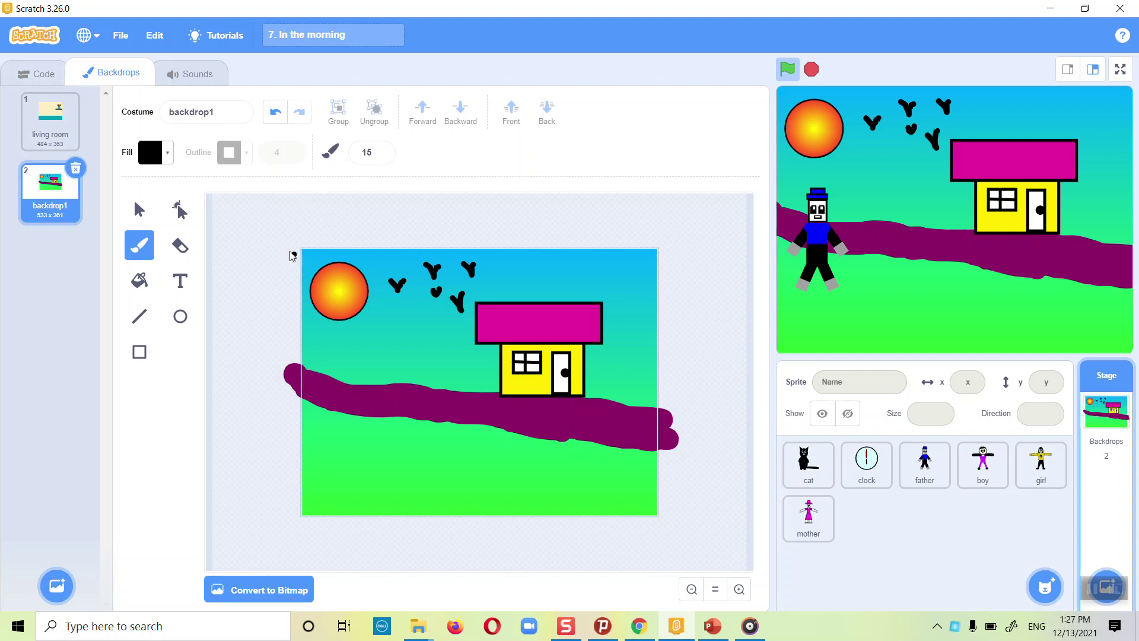
{"action": "left_click", "coordinate": [136, 211]}
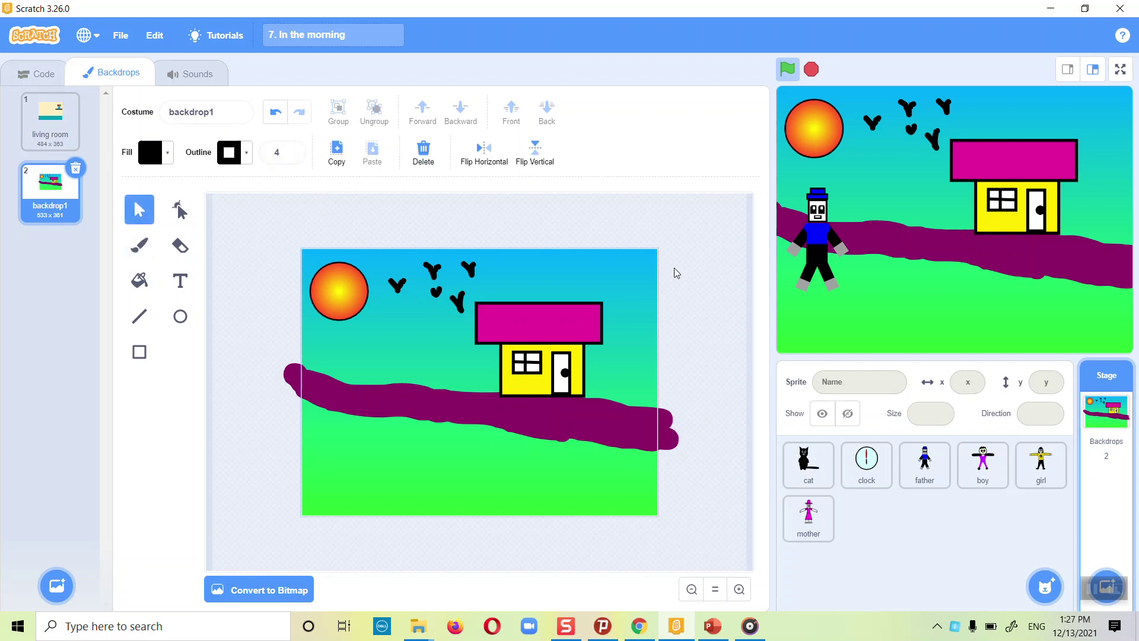
Move the father sprite down on the stage to about x -173, y -88
{"action": "left_click_drag", "start_coordinate": [822, 253], "coordinate": [821, 283]}
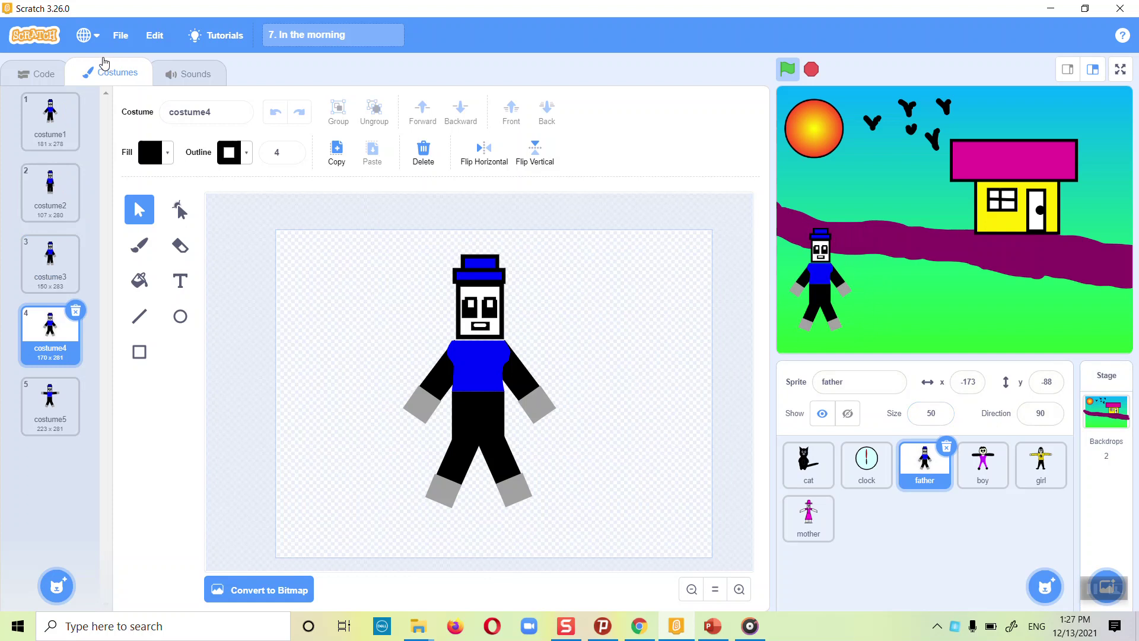
Insert a go to x: -173 y: -88 block between the green-flag hat block and hide in the father sprite's script
{"action": "left_click", "coordinate": [52, 72]}
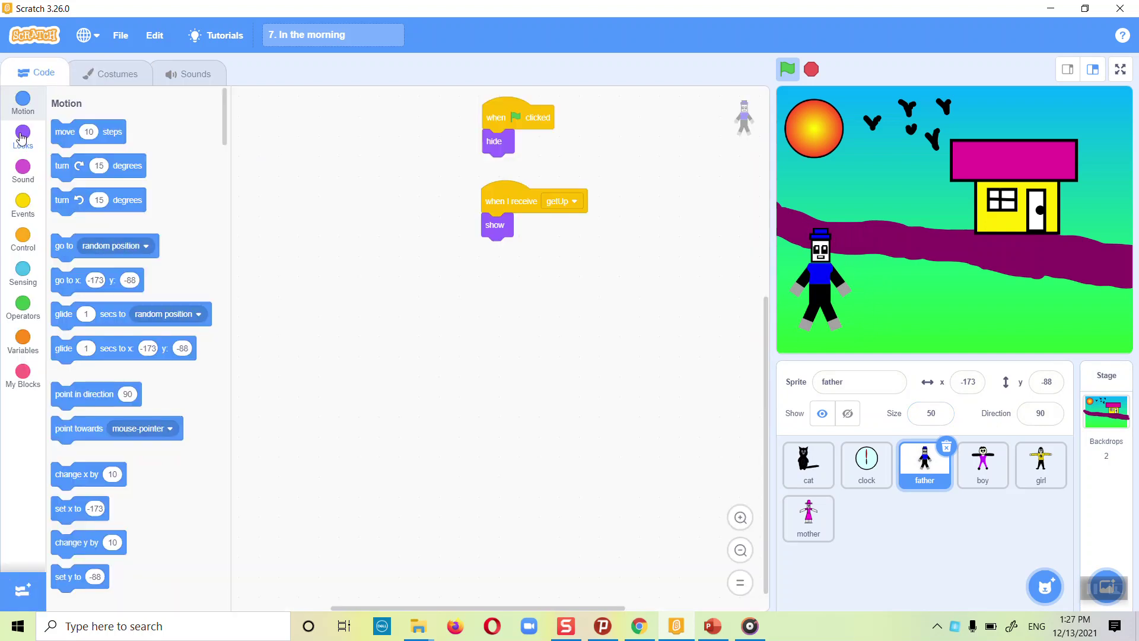
{"action": "scroll", "coordinate": [570, 212], "scroll_direction": "up", "scroll_amount": 3}
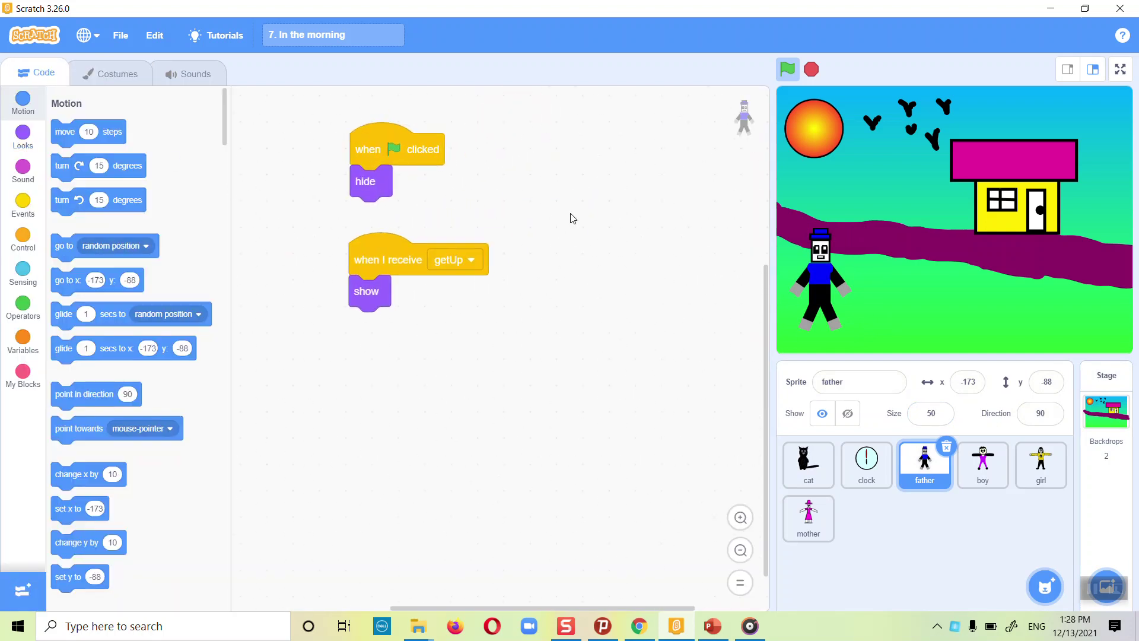
{"action": "scroll", "coordinate": [573, 219], "scroll_direction": "up", "scroll_amount": 2}
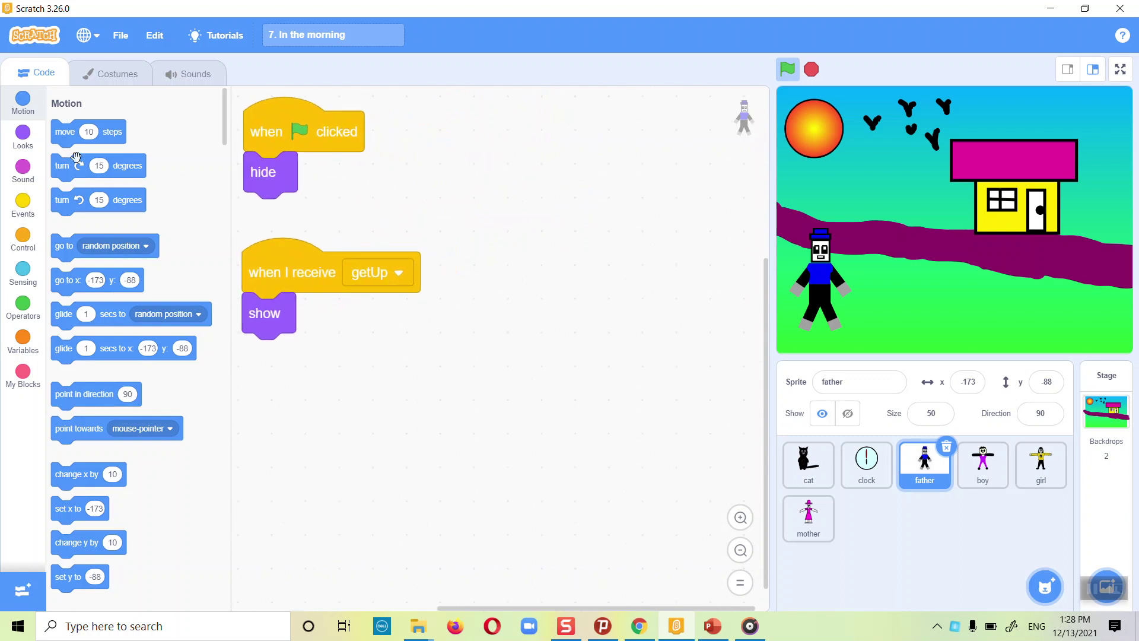
{"action": "scroll", "coordinate": [63, 248], "scroll_direction": "down", "scroll_amount": 1}
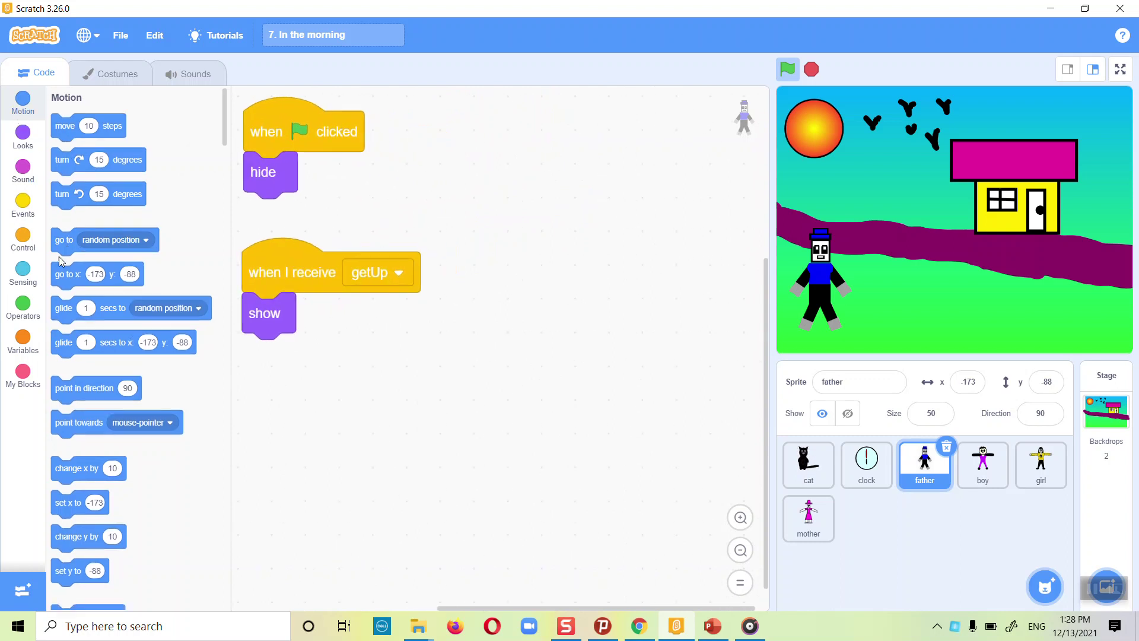
{"action": "left_click_drag", "start_coordinate": [59, 274], "coordinate": [261, 171]}
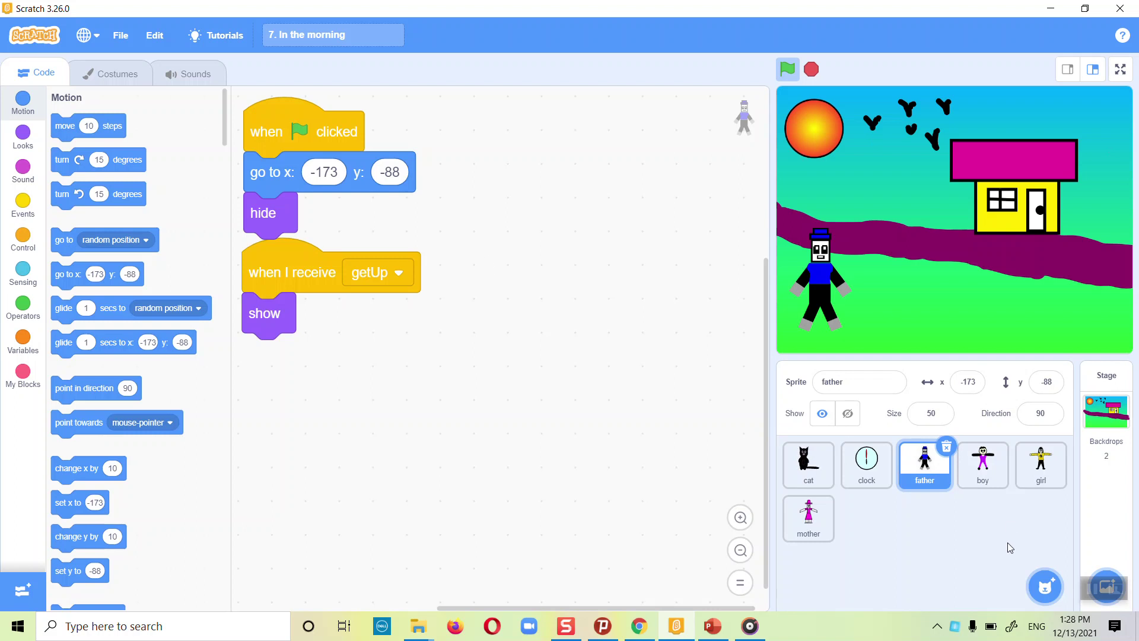
Start a new painted sprite with a solid dark red fill (color 0, saturation 100, brightness 45) and no outline
{"action": "mouse_move", "coordinate": [1046, 584]}
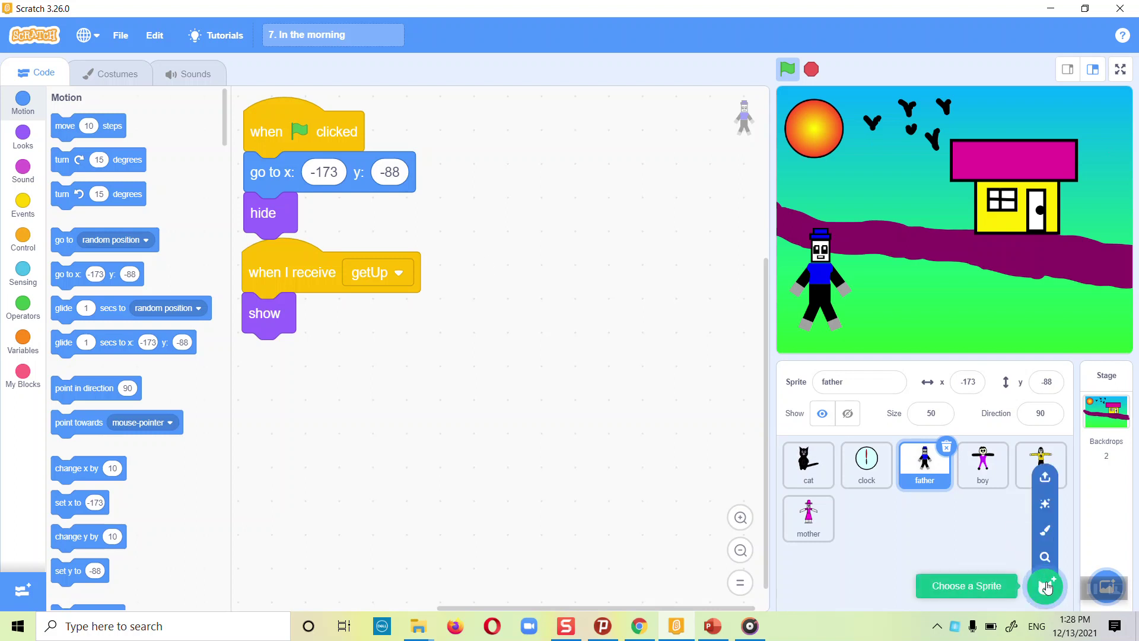
{"action": "left_click", "coordinate": [1046, 530]}
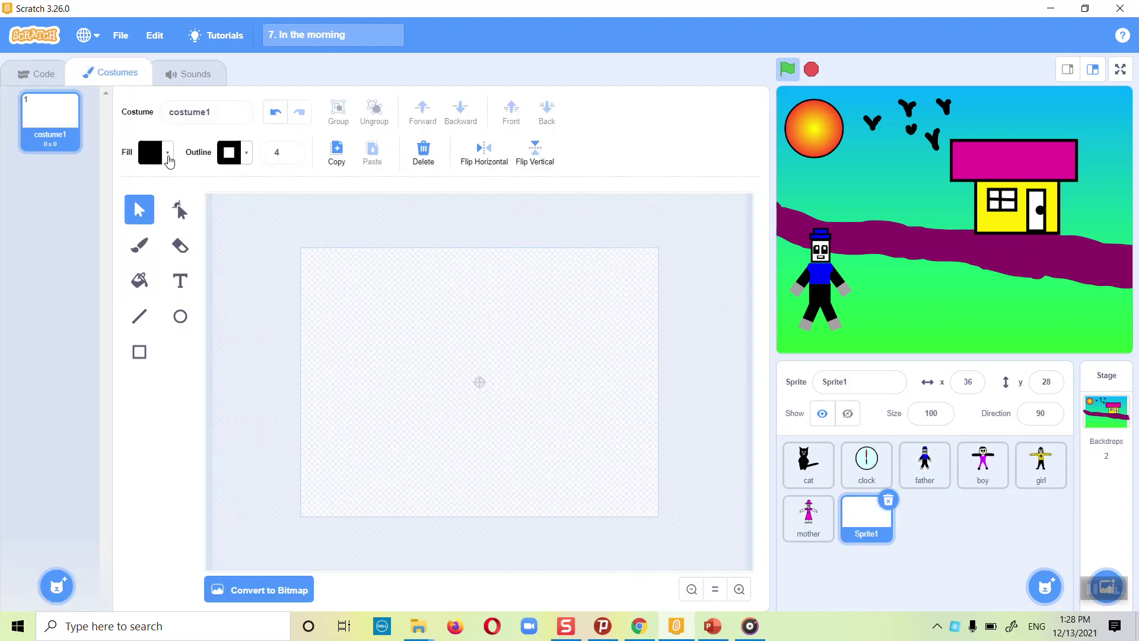
{"action": "left_click", "coordinate": [168, 157]}
{"action": "left_click", "coordinate": [268, 229]}
{"action": "left_click", "coordinate": [164, 159]}
{"action": "left_click_drag", "start_coordinate": [108, 325], "coordinate": [151, 330]}
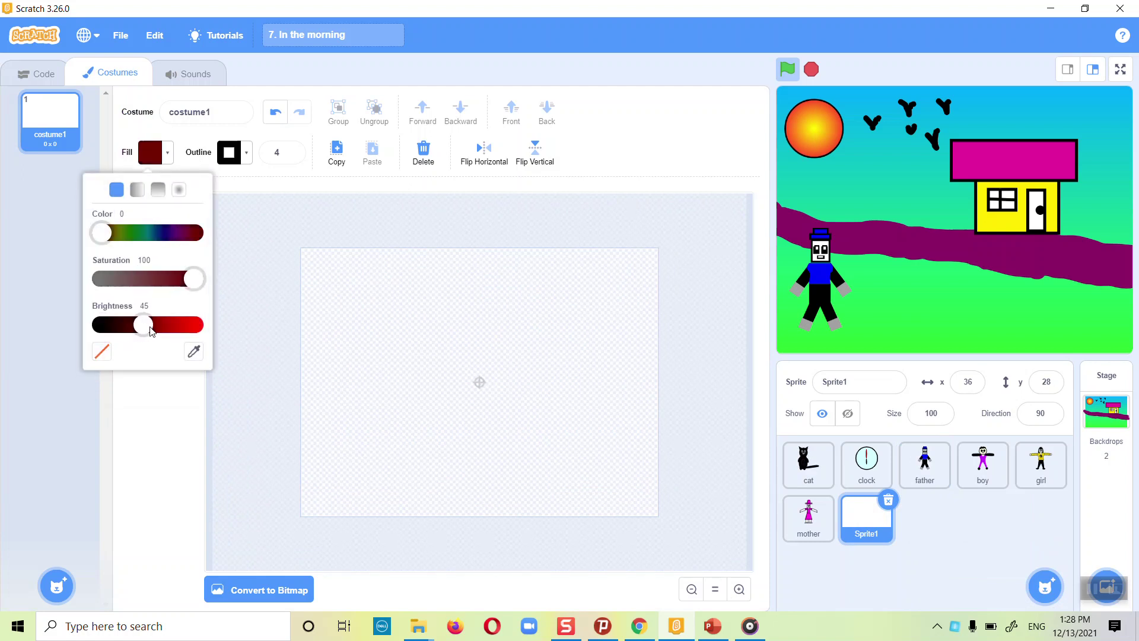
{"action": "left_click", "coordinate": [241, 234]}
{"action": "left_click", "coordinate": [247, 153]}
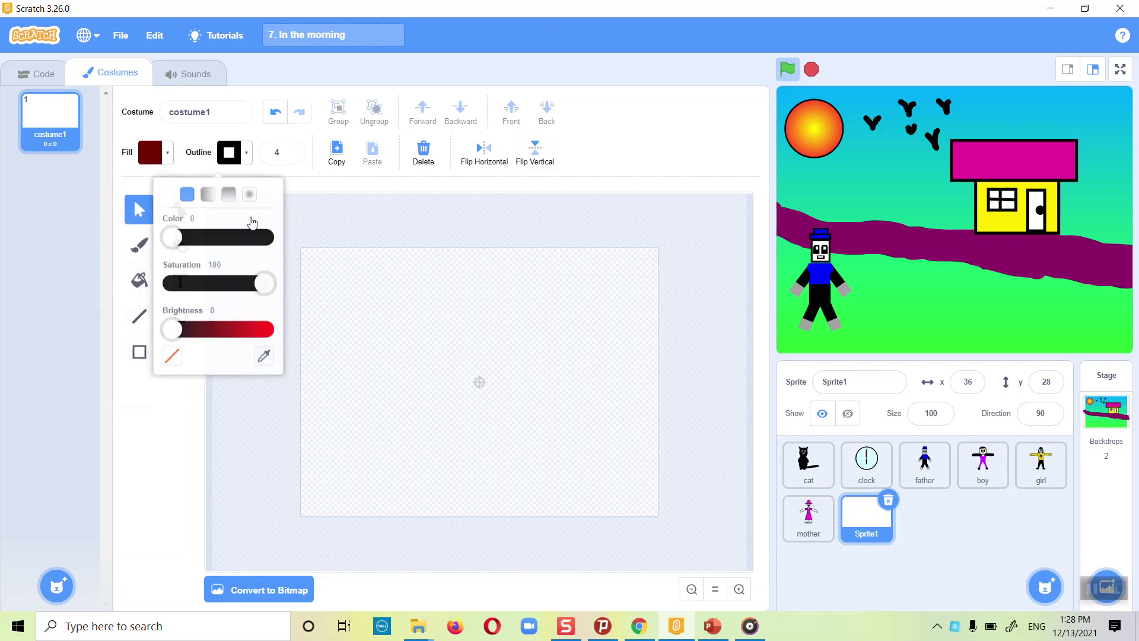
{"action": "left_click", "coordinate": [173, 352]}
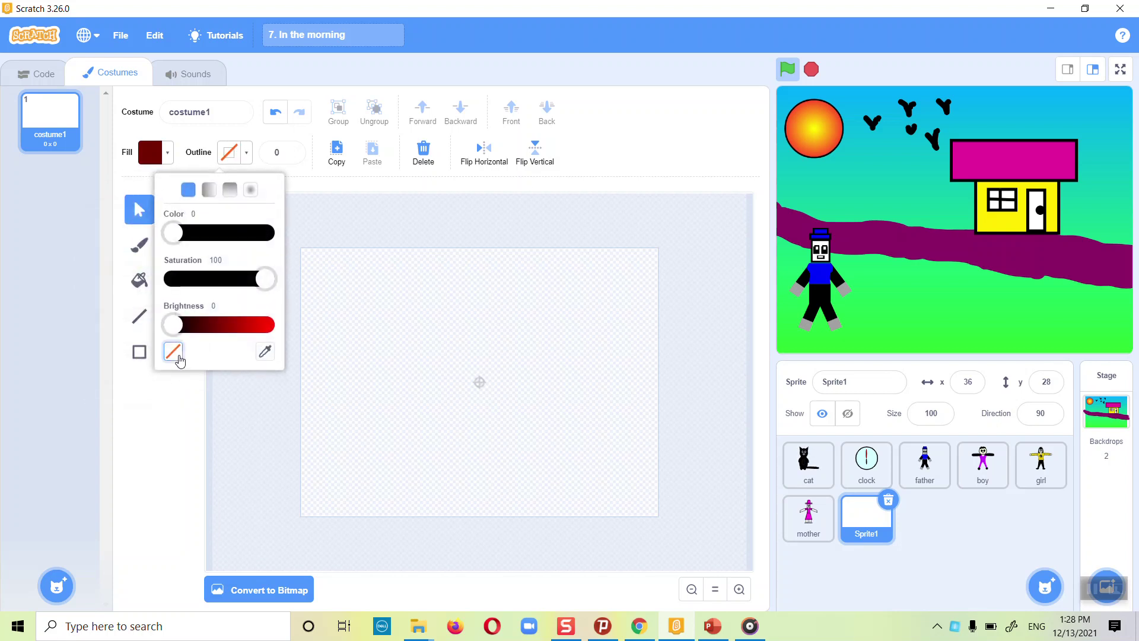
{"action": "left_click", "coordinate": [179, 399]}
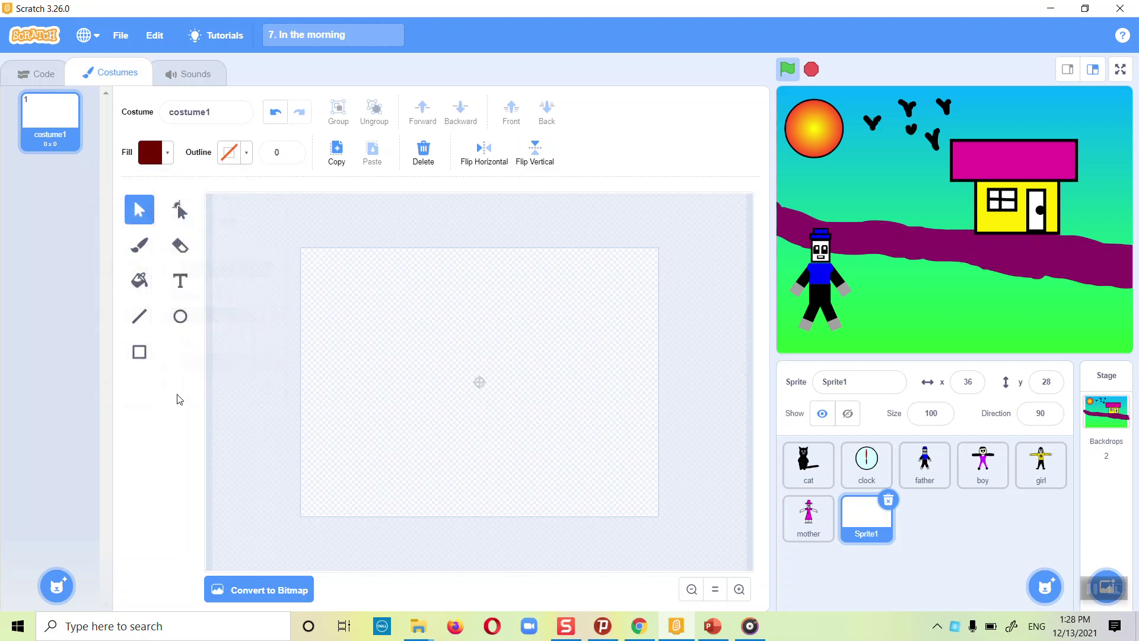
Paint a vertical dark red tree trunk in the lower middle of the canvas with the brush at size 60
{"action": "left_click", "coordinate": [142, 245]}
{"action": "left_click", "coordinate": [471, 369]}
{"action": "left_click", "coordinate": [371, 152]}
{"action": "type", "text": "50"}
{"action": "key", "text": "Return"}
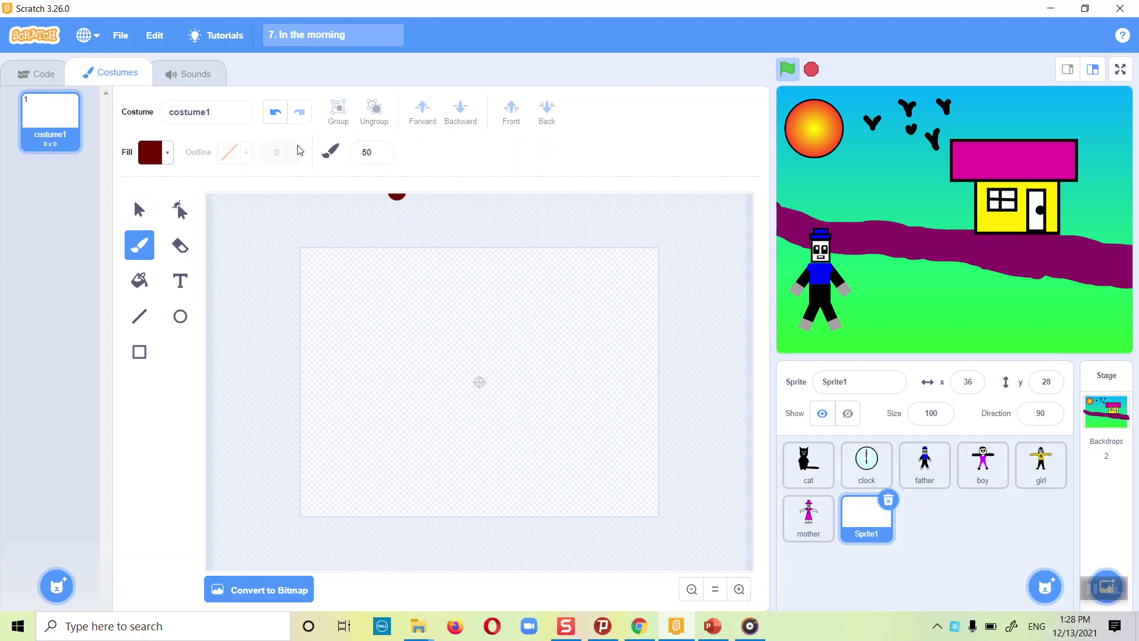
{"action": "left_click", "coordinate": [368, 153]}
{"action": "type", "text": "60"}
{"action": "key", "text": "Return"}
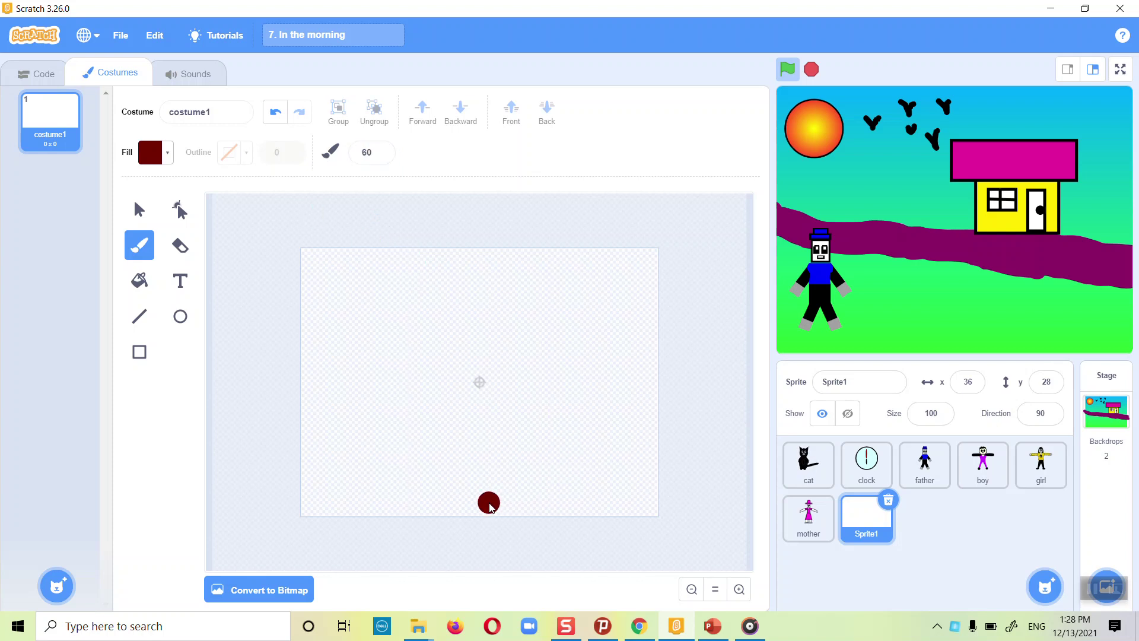
{"action": "left_click_drag", "start_coordinate": [490, 508], "coordinate": [490, 410]}
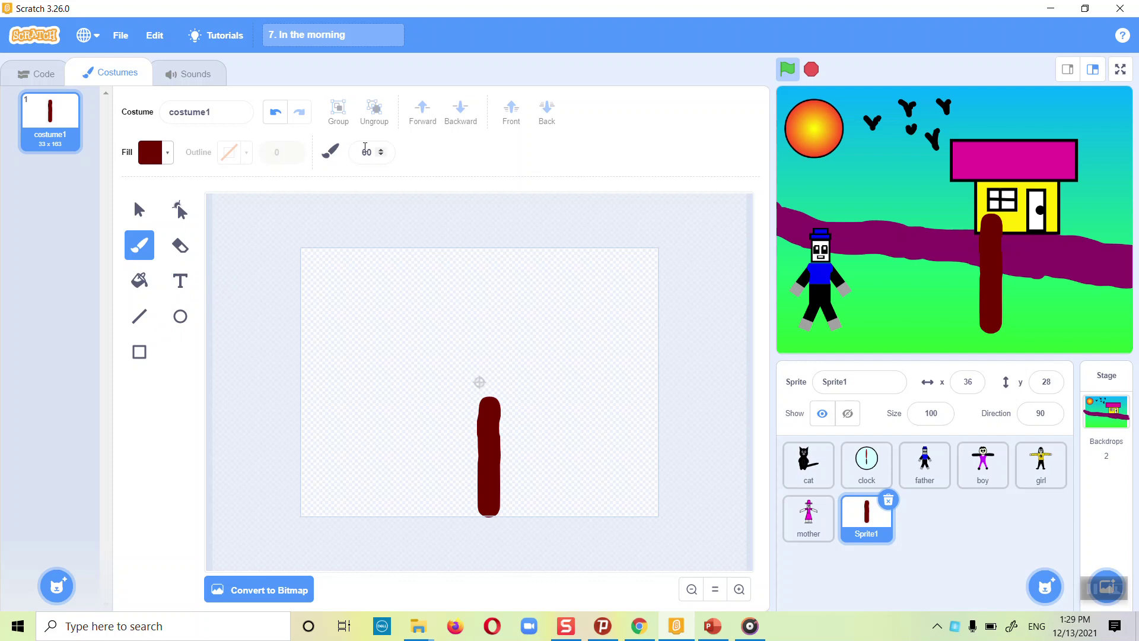
Paint a closed, cloud-shaped tree crown outline above the trunk with a black brush (brightness 0) at size 15
{"action": "left_click", "coordinate": [169, 155]}
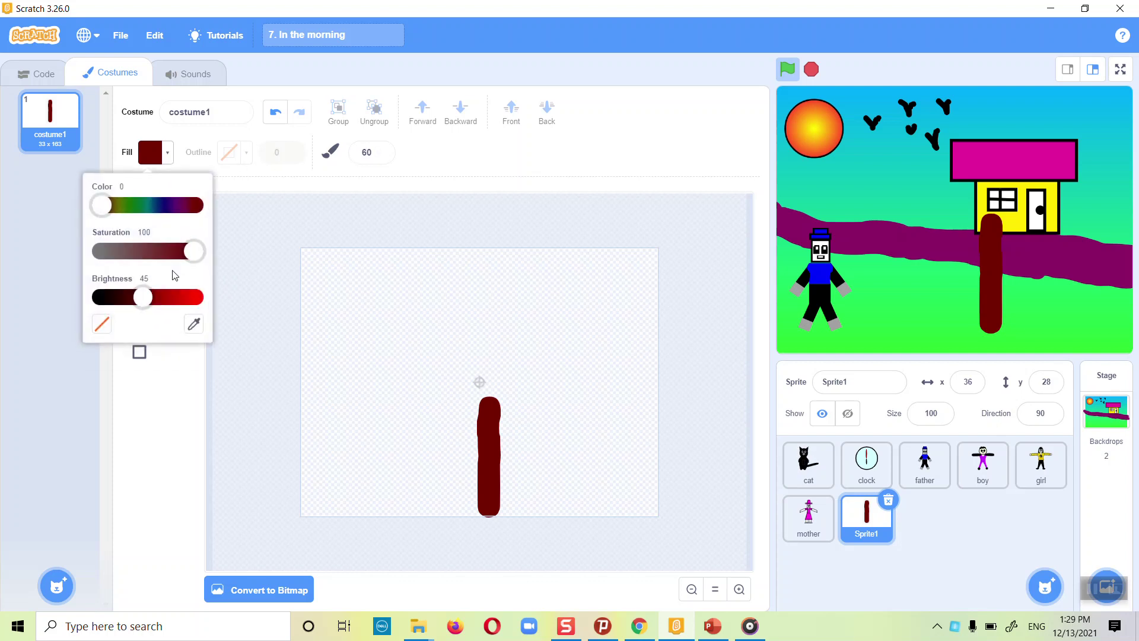
{"action": "left_click_drag", "start_coordinate": [146, 297], "coordinate": [89, 303]}
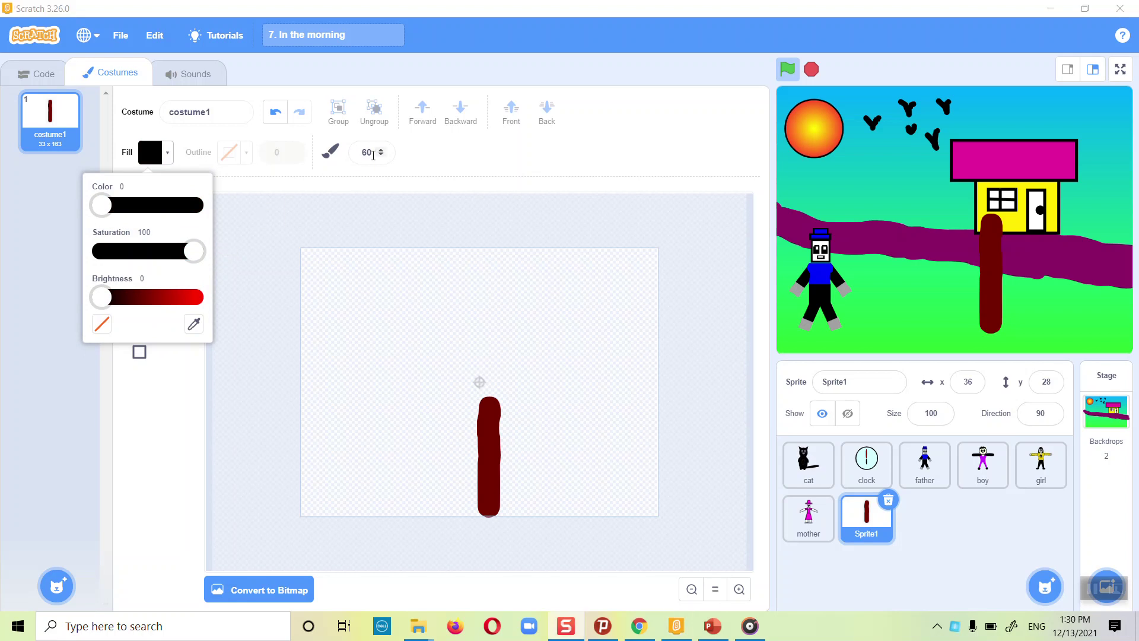
{"action": "left_click", "coordinate": [368, 152]}
{"action": "type", "text": "15"}
{"action": "key", "text": "Return"}
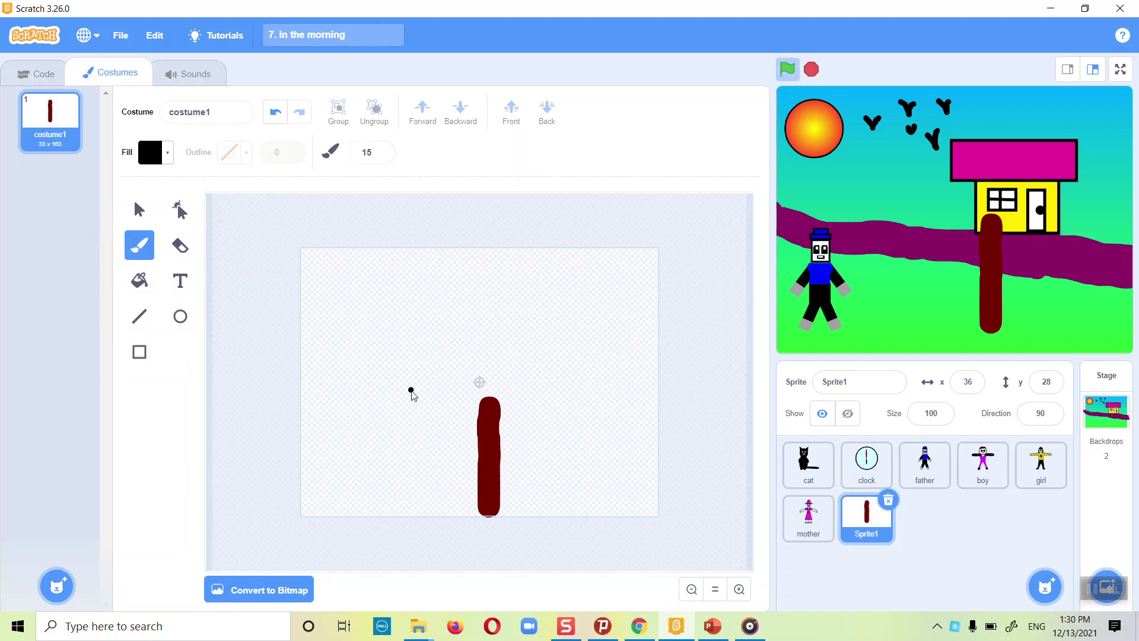
{"action": "mouse_move", "coordinate": [414, 397]}
{"action": "left_mouse_down"}
{"action": "mouse_move", "coordinate": [361, 386]}
{"action": "mouse_move", "coordinate": [351, 356]}
{"action": "mouse_move", "coordinate": [403, 316]}
{"action": "mouse_move", "coordinate": [484, 319]}
{"action": "mouse_move", "coordinate": [528, 358]}
{"action": "mouse_move", "coordinate": [520, 379]}
{"action": "mouse_move", "coordinate": [461, 414]}
{"action": "mouse_move", "coordinate": [416, 401]}
{"action": "left_mouse_up"}
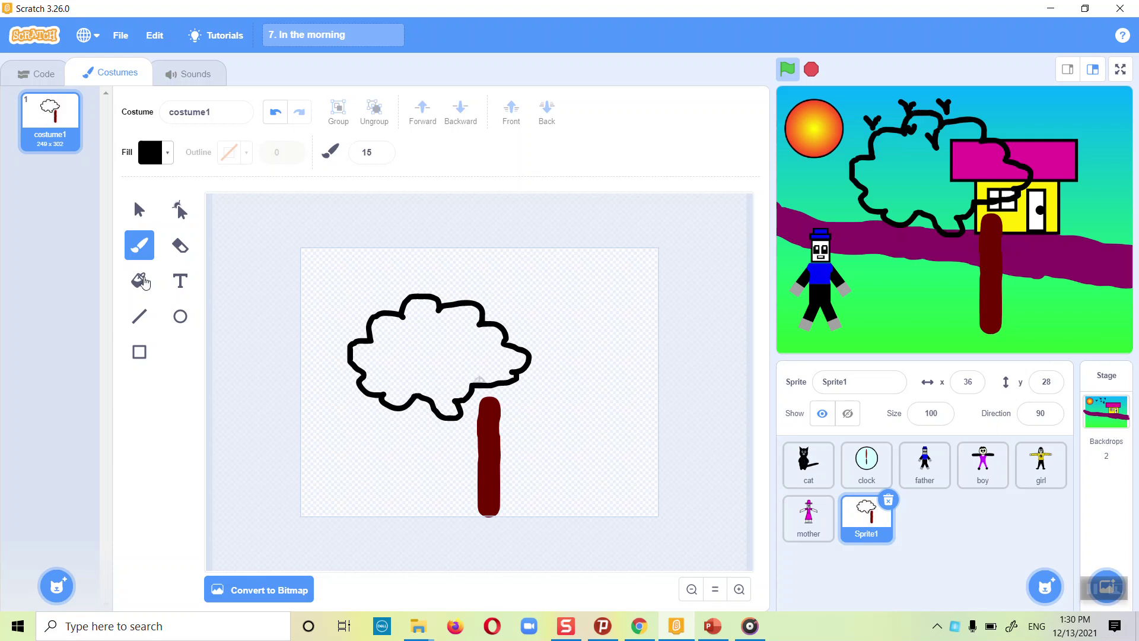
Fill the inside of the crown outline with solid green (color 29, saturation 100, brightness 71)
{"action": "left_click", "coordinate": [142, 280]}
{"action": "left_click", "coordinate": [168, 151]}
{"action": "left_click", "coordinate": [128, 272]}
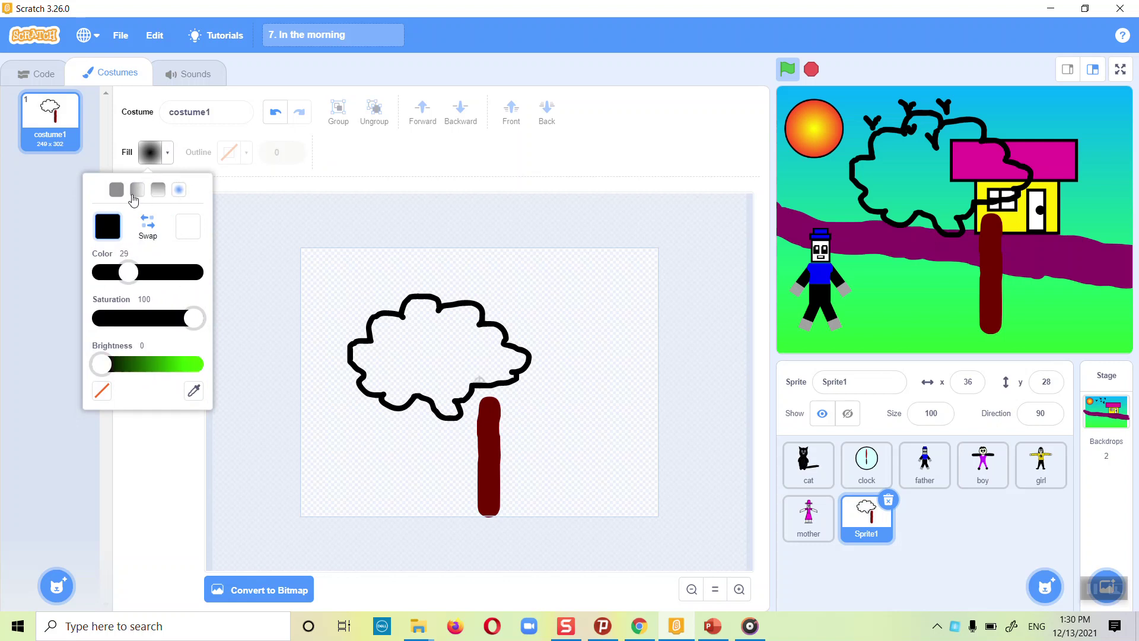
{"action": "left_click", "coordinate": [116, 190]}
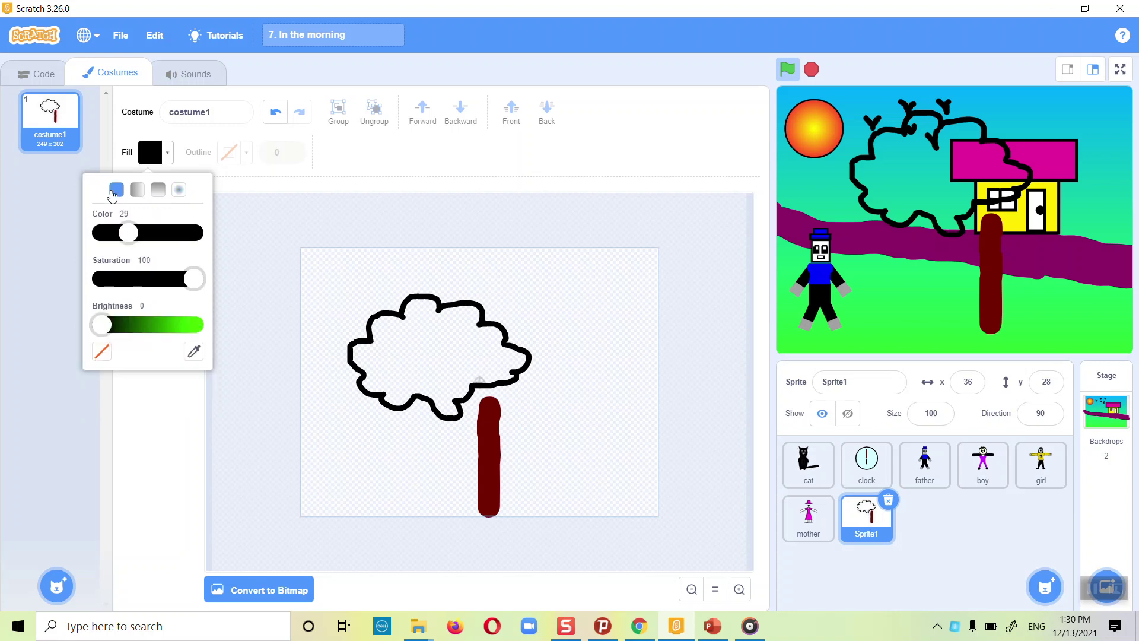
{"action": "left_click_drag", "start_coordinate": [106, 331], "coordinate": [171, 335]}
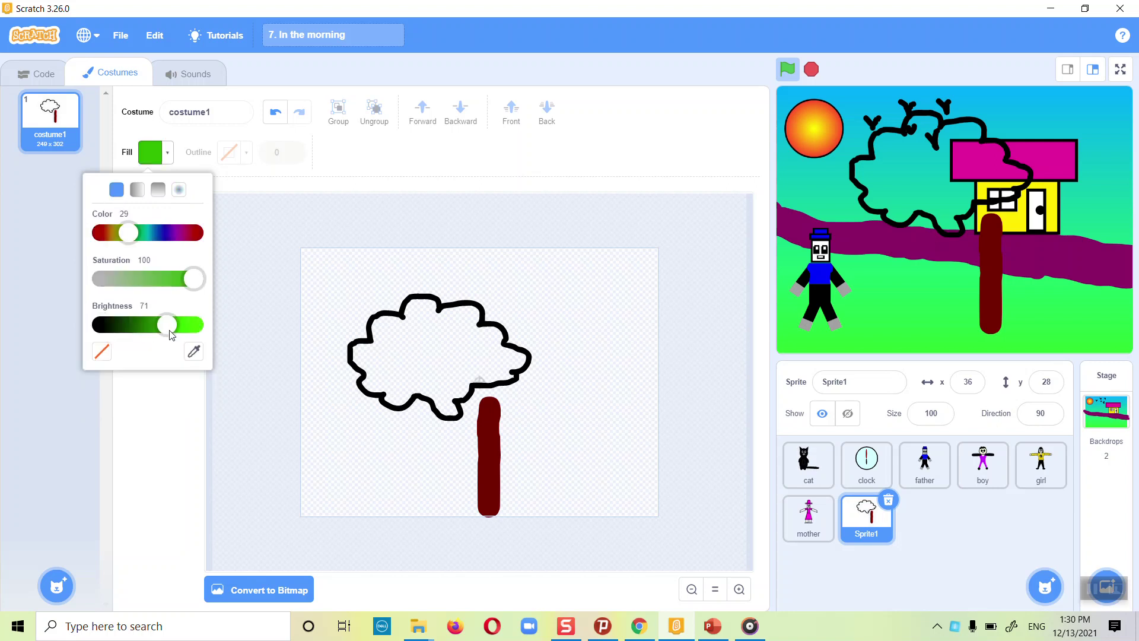
{"action": "left_click", "coordinate": [432, 347]}
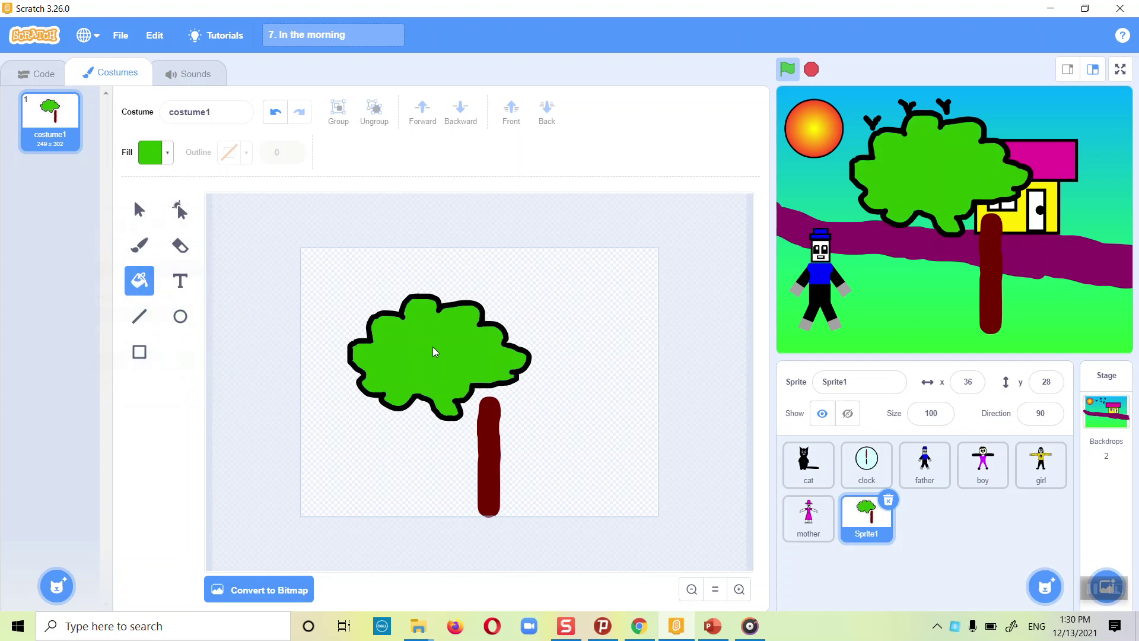
Group the crown's outline and green fill, and move the group so it is centred on top of the trunk
{"action": "left_click", "coordinate": [142, 214]}
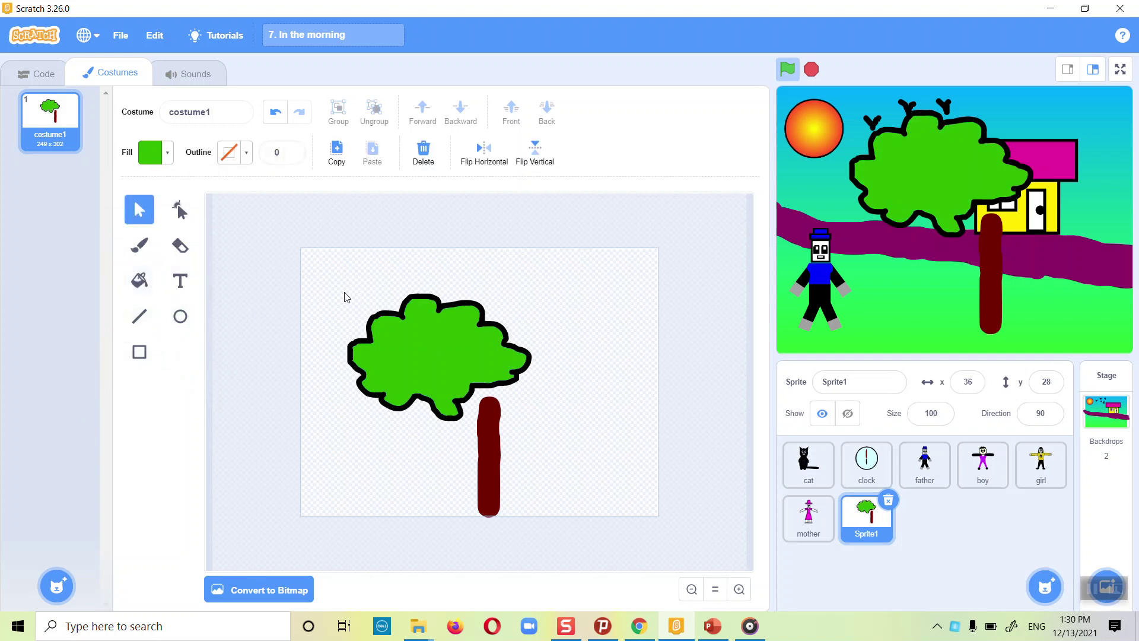
{"action": "left_click_drag", "start_coordinate": [331, 281], "coordinate": [538, 382]}
{"action": "left_click", "coordinate": [339, 116]}
{"action": "left_click_drag", "start_coordinate": [436, 363], "coordinate": [501, 381]}
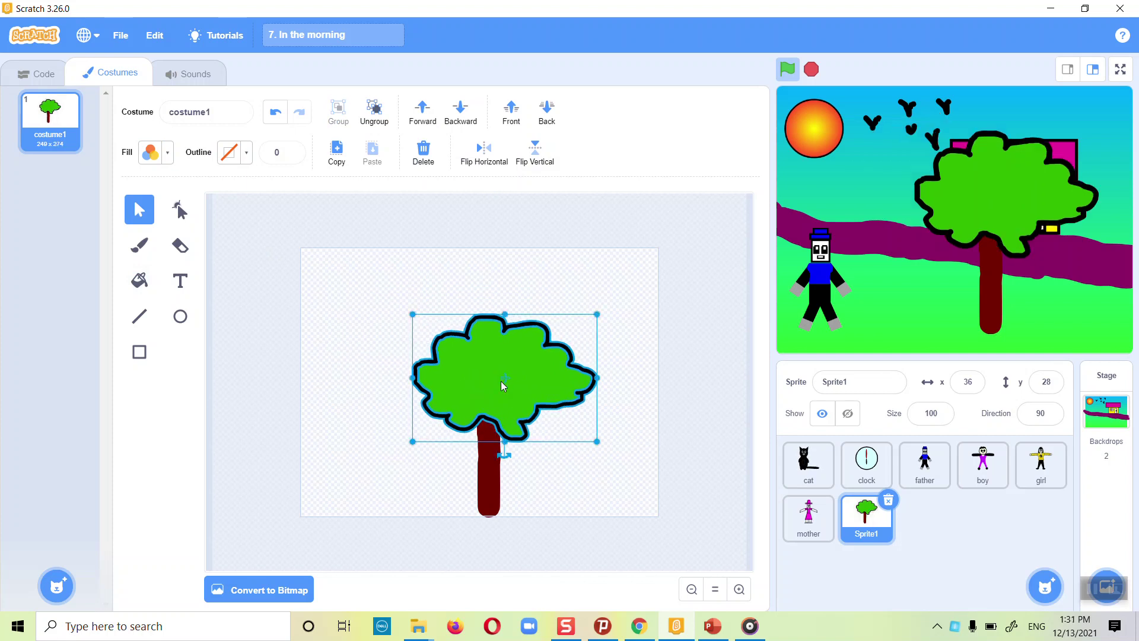
{"action": "left_click", "coordinate": [648, 346]}
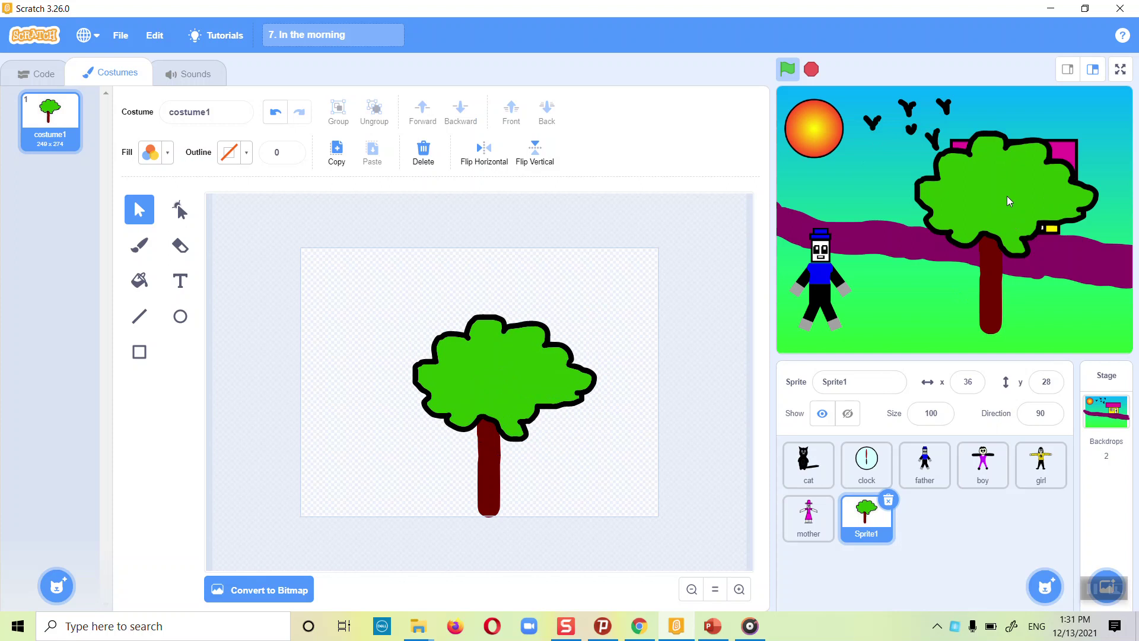
Set the tree sprite's size to 60 and move it on the stage to about x -92, y 110
{"action": "left_click_drag", "start_coordinate": [1007, 196], "coordinate": [904, 136]}
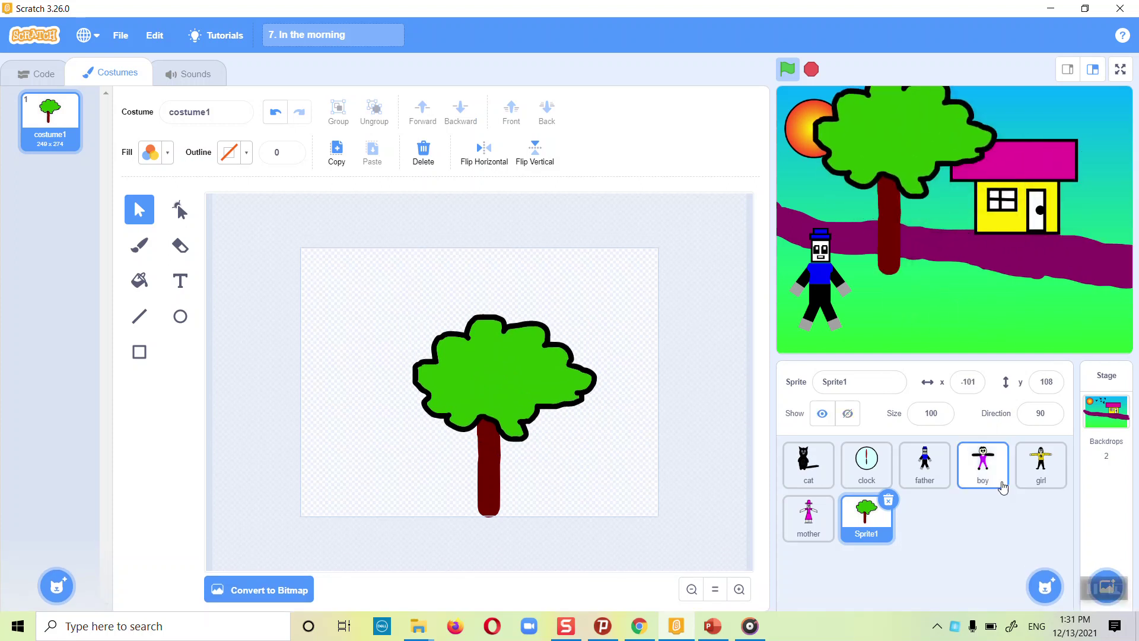
{"action": "left_click", "coordinate": [937, 413]}
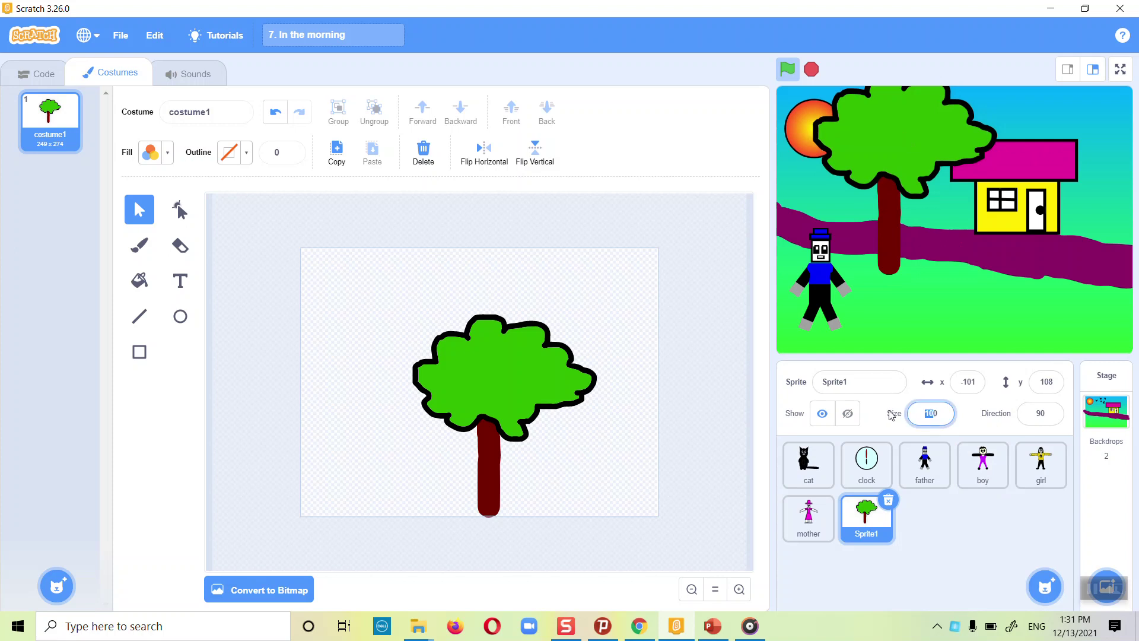
{"action": "type", "text": "60"}
{"action": "key", "text": "Return"}
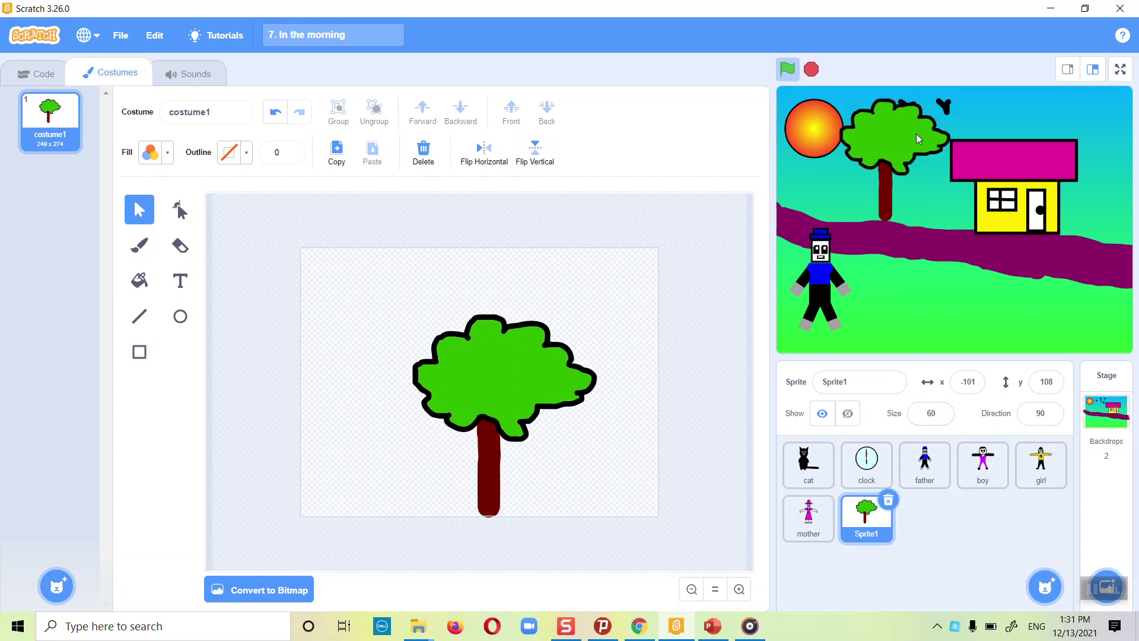
{"action": "mouse_move", "coordinate": [899, 150]}
{"action": "left_mouse_down"}
{"action": "mouse_move", "coordinate": [910, 153]}
{"action": "mouse_move", "coordinate": [912, 138]}
{"action": "left_mouse_up"}
Set the tree sprite's size to 50 and move it on the stage to about x -114, y 85
{"action": "left_click", "coordinate": [915, 415]}
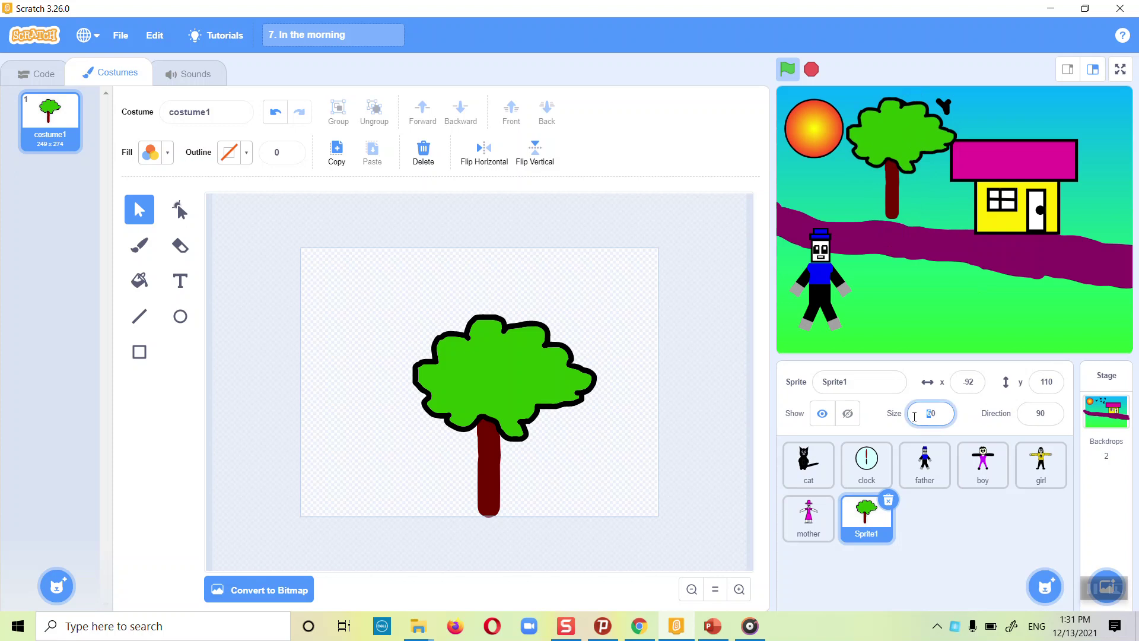
{"action": "type", "text": "50"}
{"action": "key", "text": "Return"}
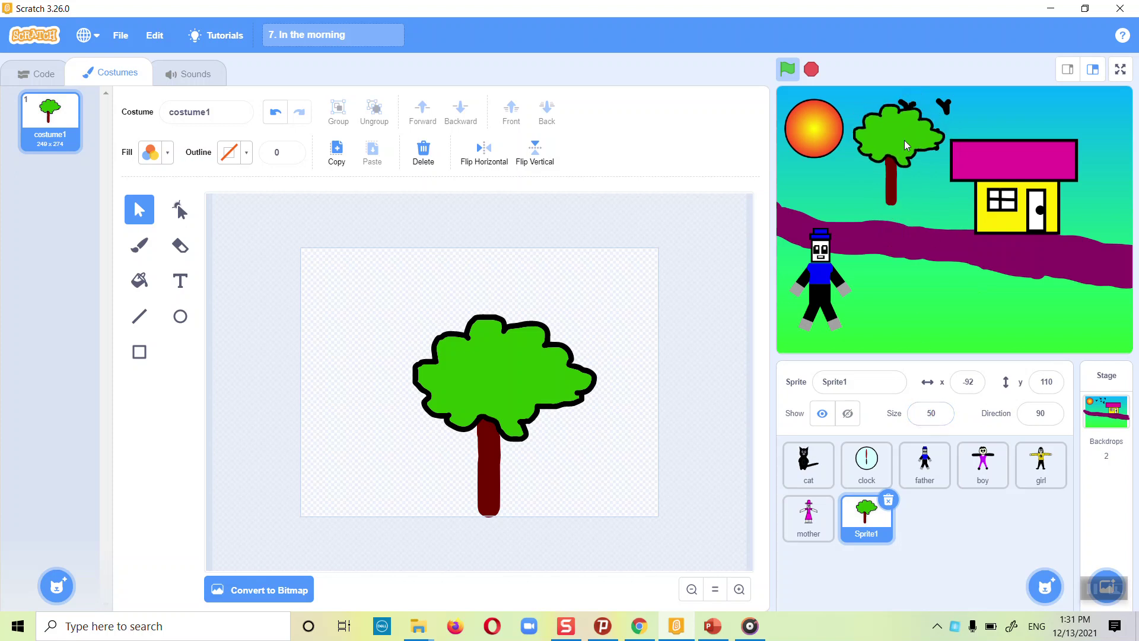
{"action": "left_click_drag", "start_coordinate": [905, 142], "coordinate": [888, 158]}
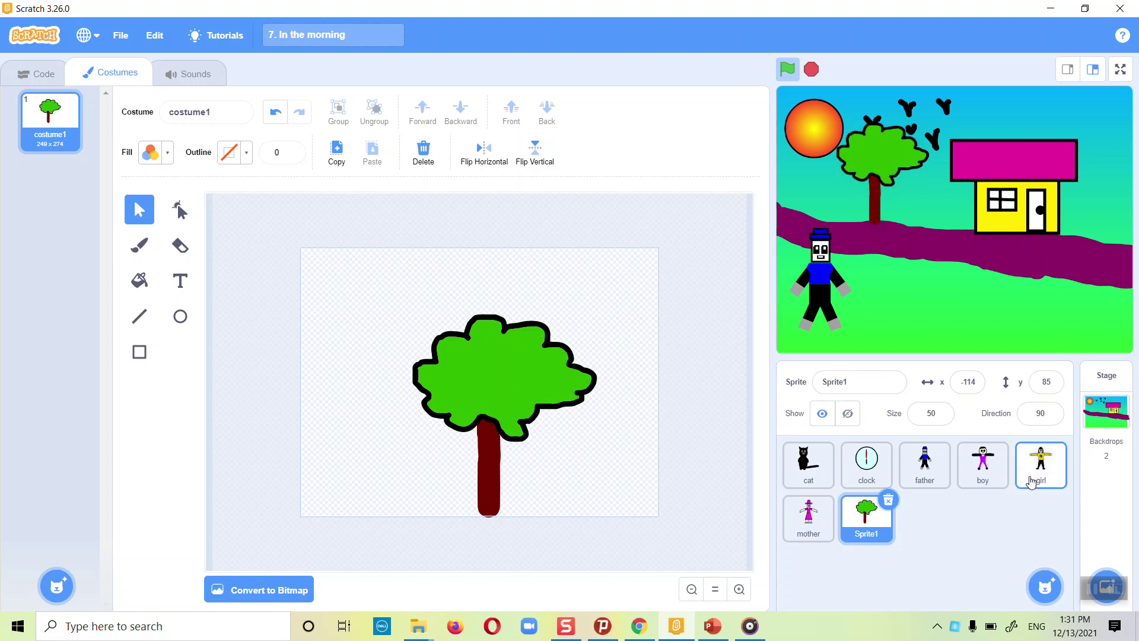
Set the tree sprite's size to 40 and move it between the sun and house to about x -78, y 66
{"action": "left_click", "coordinate": [934, 416]}
{"action": "left_click_drag", "start_coordinate": [933, 416], "coordinate": [899, 421]}
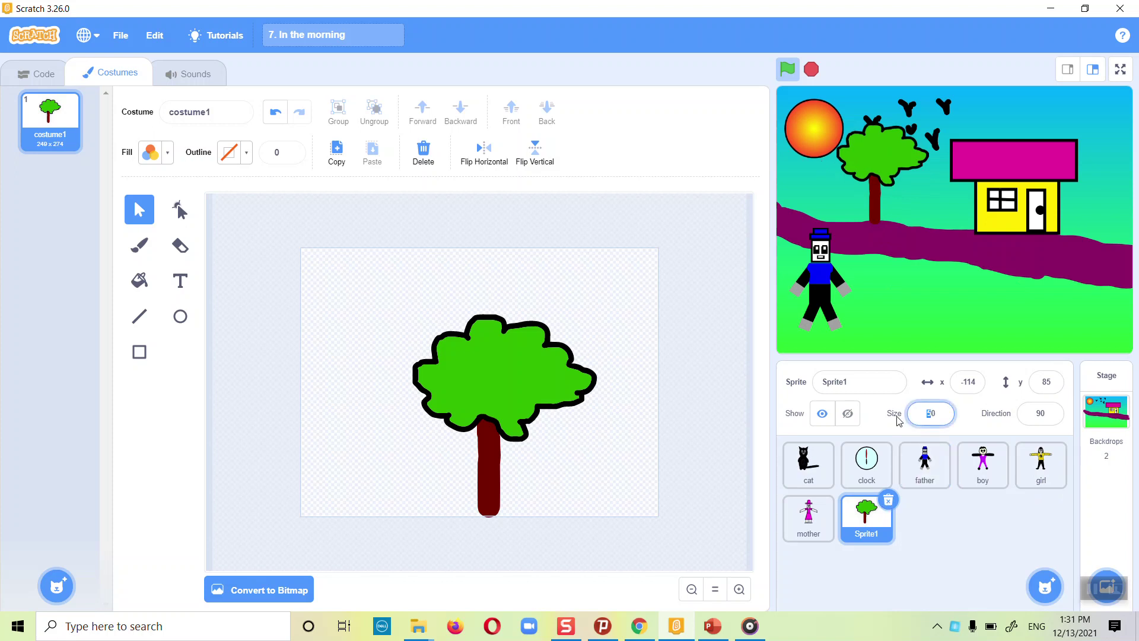
{"action": "type", "text": "4"}
{"action": "key", "text": "Return"}
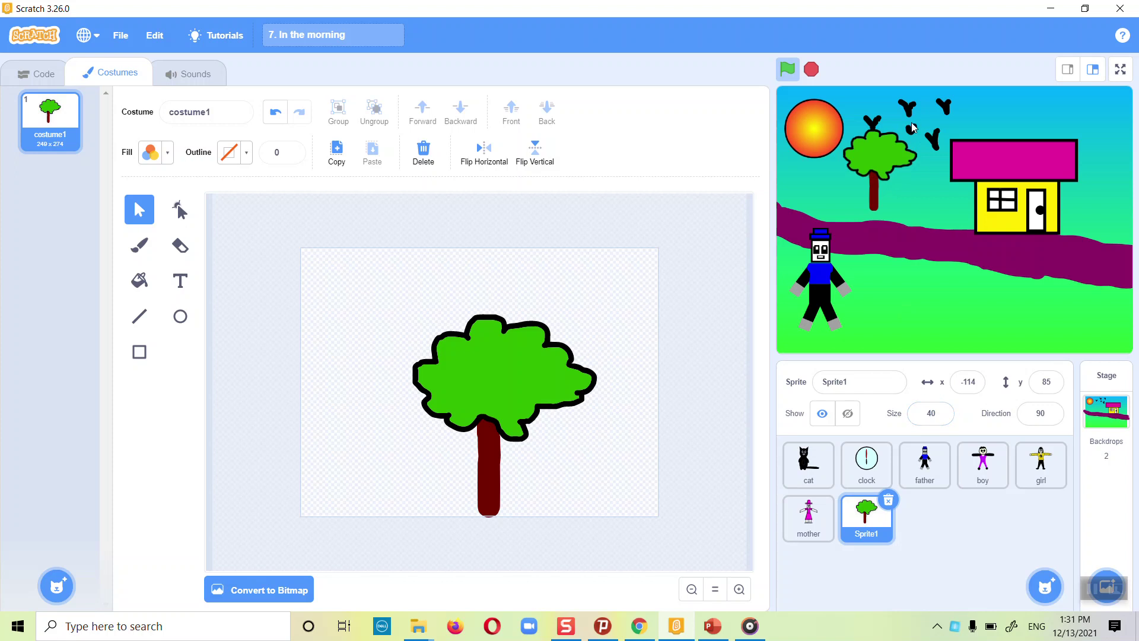
{"action": "left_click_drag", "start_coordinate": [890, 151], "coordinate": [914, 162]}
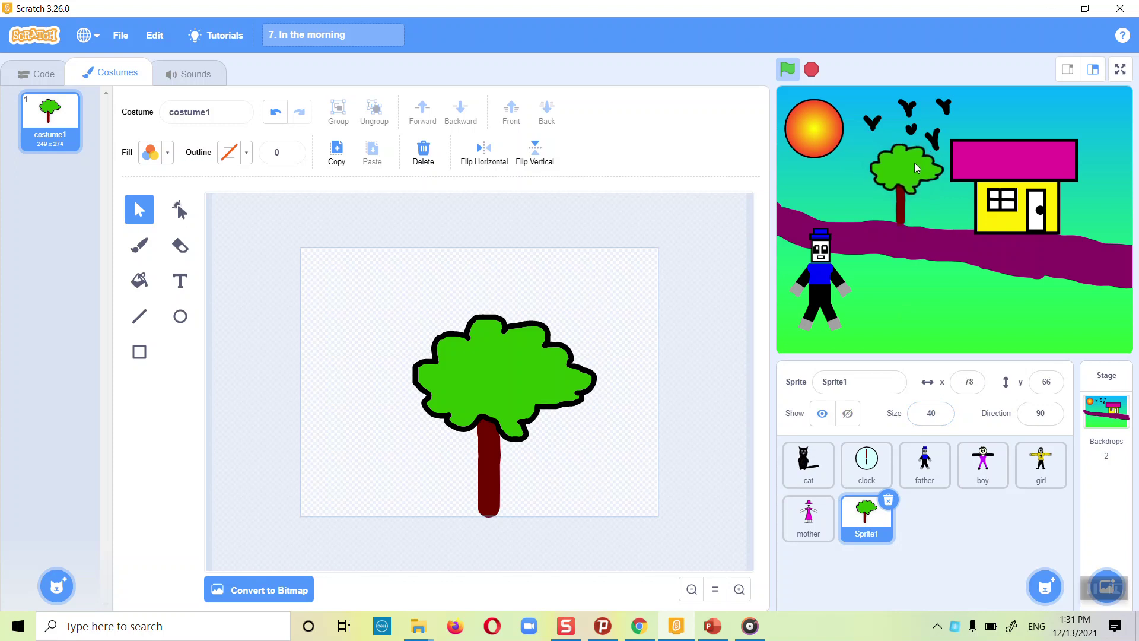
Rename the new sprite as tree
{"action": "right_click", "coordinate": [876, 524]}
{"action": "left_click", "coordinate": [860, 382]}
{"action": "type", "text": "tree"}
{"action": "key", "text": "Return"}
Duplicate the tree sprite twice, placing one copy below the sun at about x -165, y 68 and the other beside the house's left wall
{"action": "right_click", "coordinate": [867, 530]}
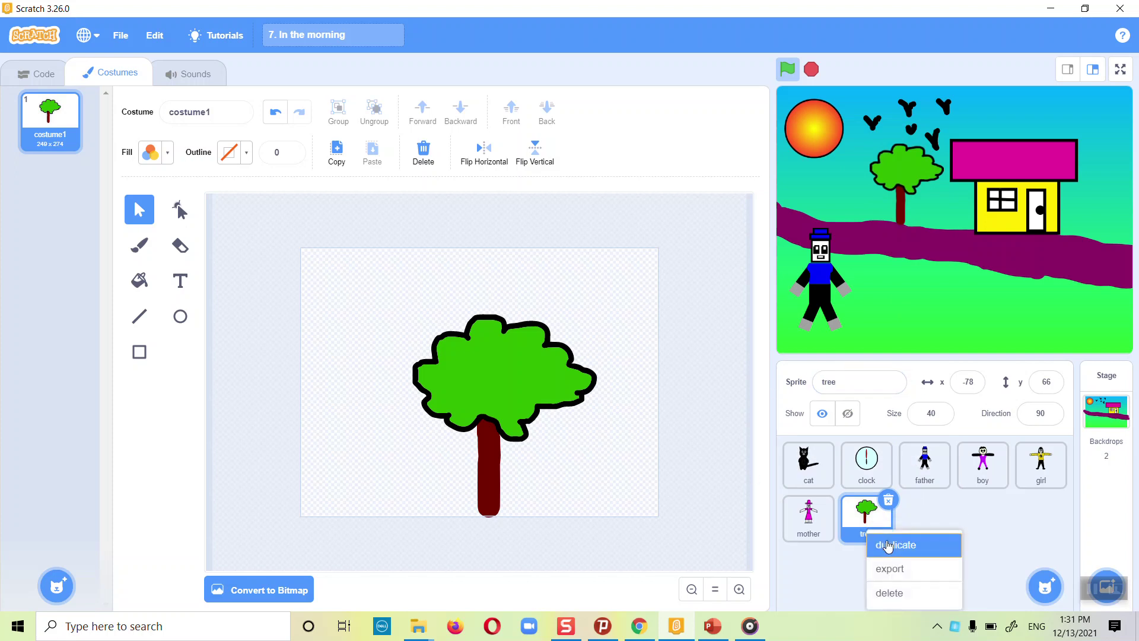
{"action": "left_click", "coordinate": [889, 545]}
{"action": "left_click_drag", "start_coordinate": [1051, 216], "coordinate": [845, 170]}
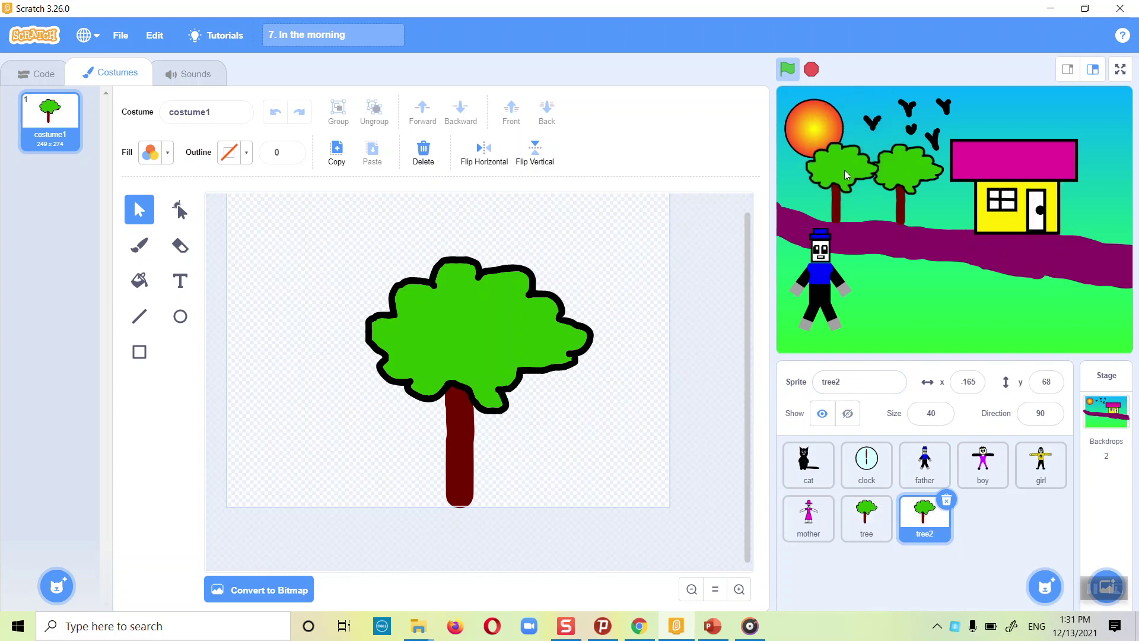
{"action": "right_click", "coordinate": [927, 525]}
{"action": "left_click", "coordinate": [954, 539]}
{"action": "mouse_move", "coordinate": [956, 212]}
{"action": "left_mouse_down"}
{"action": "mouse_move", "coordinate": [881, 212]}
{"action": "mouse_move", "coordinate": [952, 223]}
{"action": "left_mouse_up"}
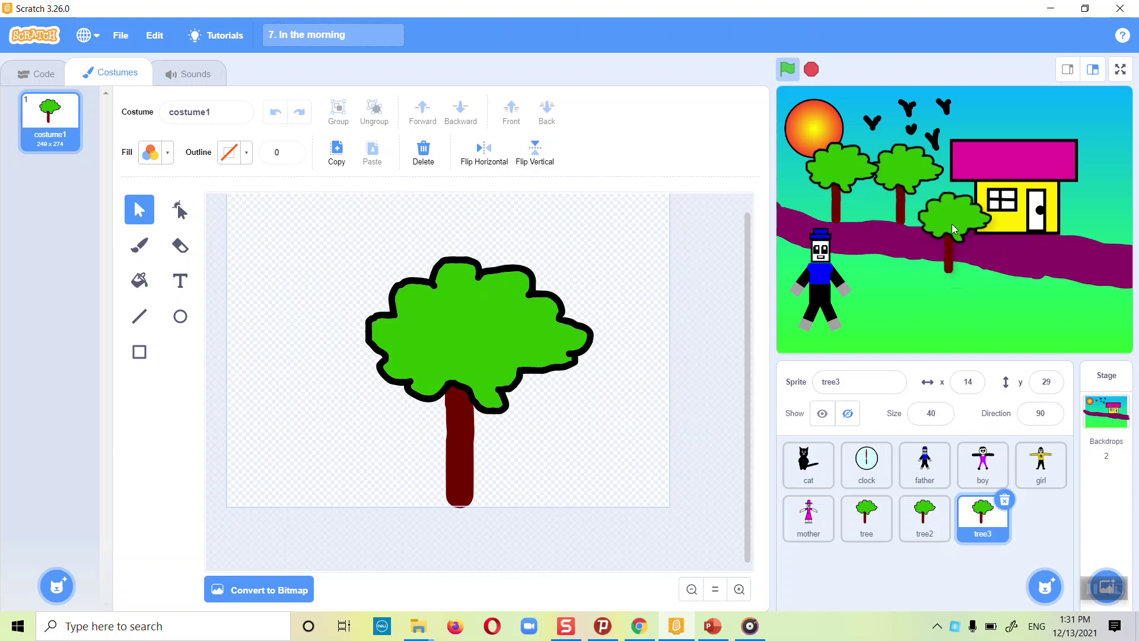
Duplicate the tree twice more, placing the copies beyond the house's right side at about x 192, y 42 and x 181, y -26
{"action": "right_click", "coordinate": [1009, 517]}
{"action": "left_click", "coordinate": [1007, 544]}
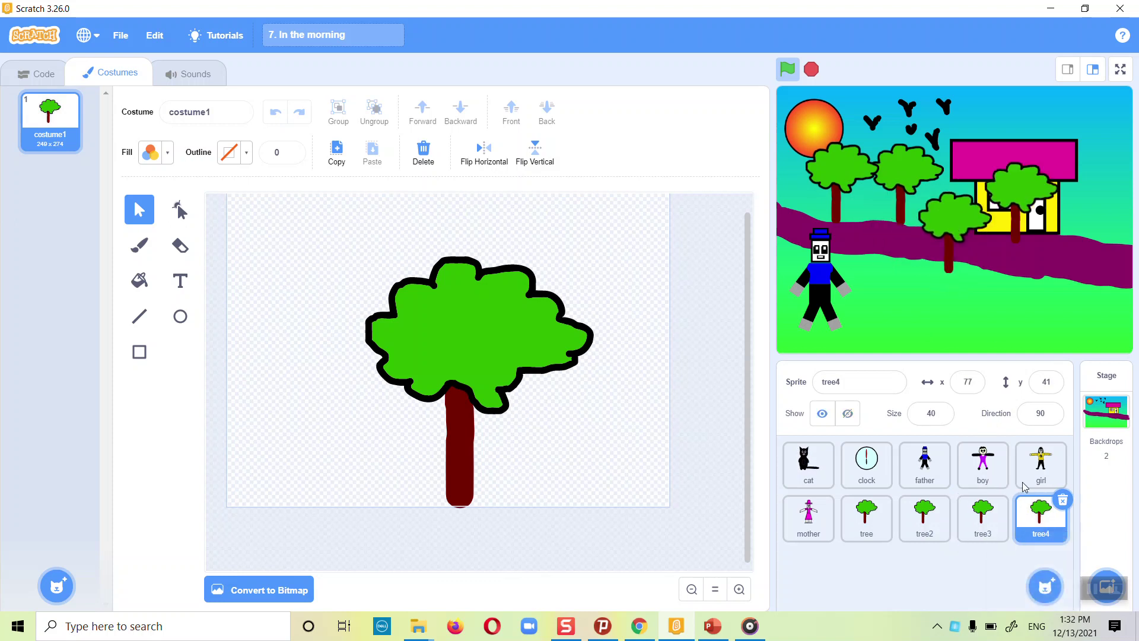
{"action": "left_click_drag", "start_coordinate": [1028, 201], "coordinate": [1113, 203]}
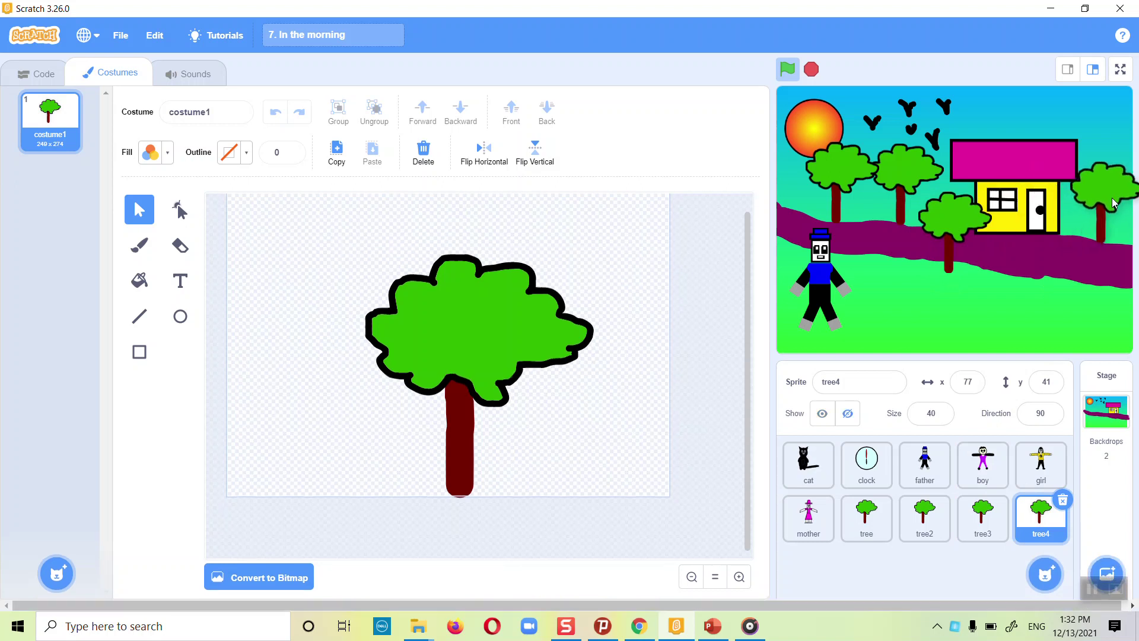
{"action": "right_click", "coordinate": [1023, 523]}
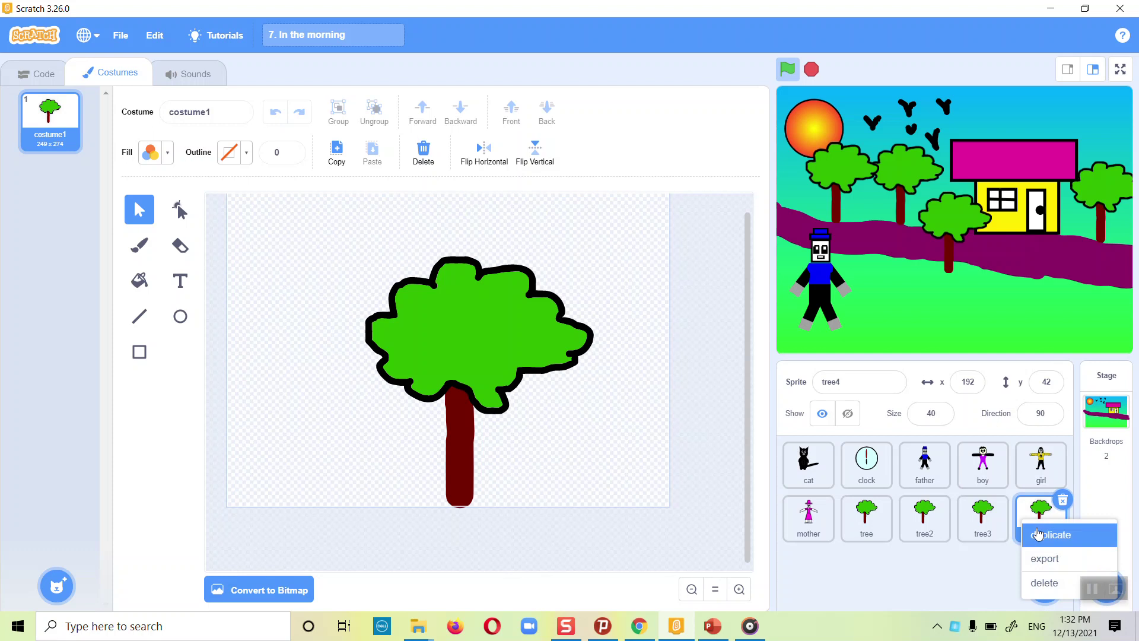
{"action": "left_click", "coordinate": [1039, 534]}
{"action": "left_click_drag", "start_coordinate": [962, 198], "coordinate": [1111, 239]}
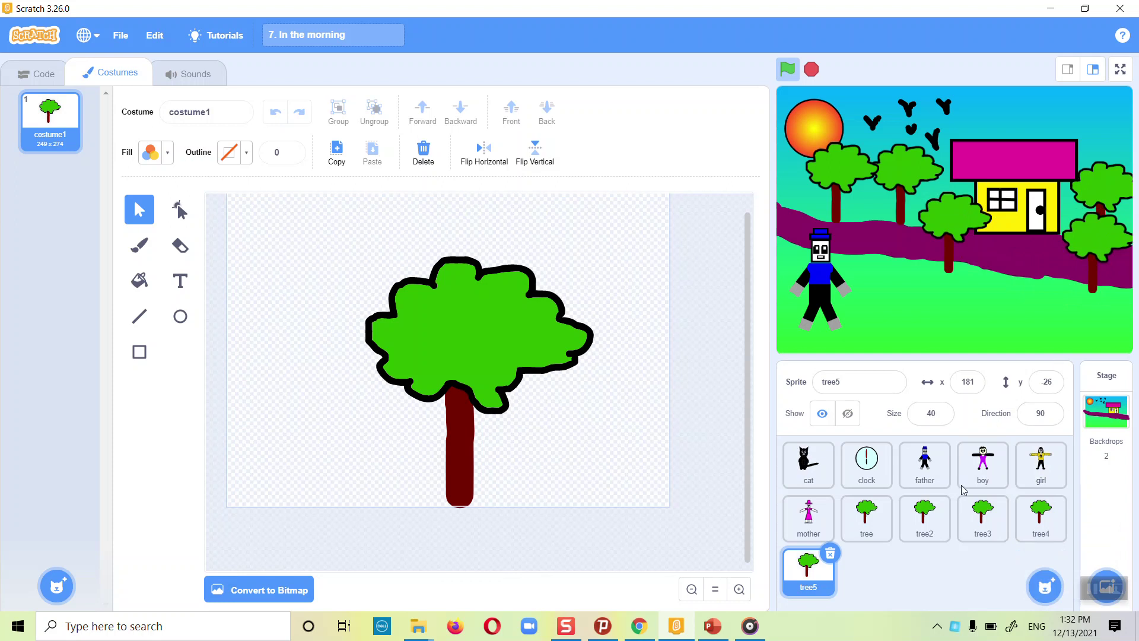
Duplicate tree5 and place the copy at about x -127, y 20, and move tree2 to the stage's left edge at about x -225, y 37
{"action": "right_click", "coordinate": [811, 580]}
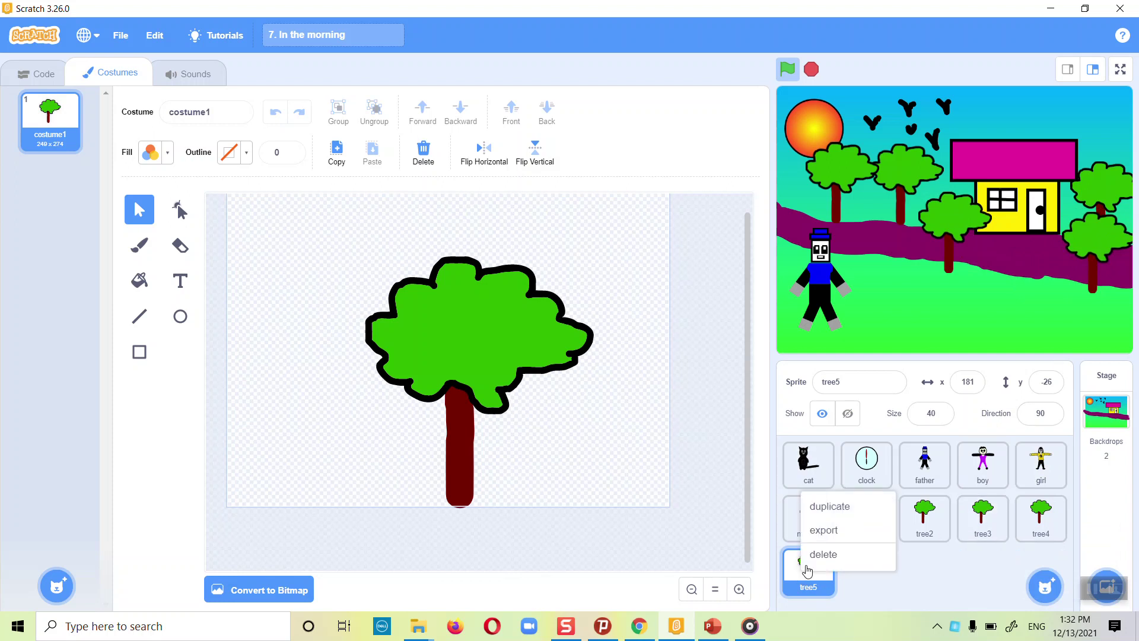
{"action": "left_click", "coordinate": [833, 504]}
{"action": "left_click_drag", "start_coordinate": [1021, 251], "coordinate": [856, 210]}
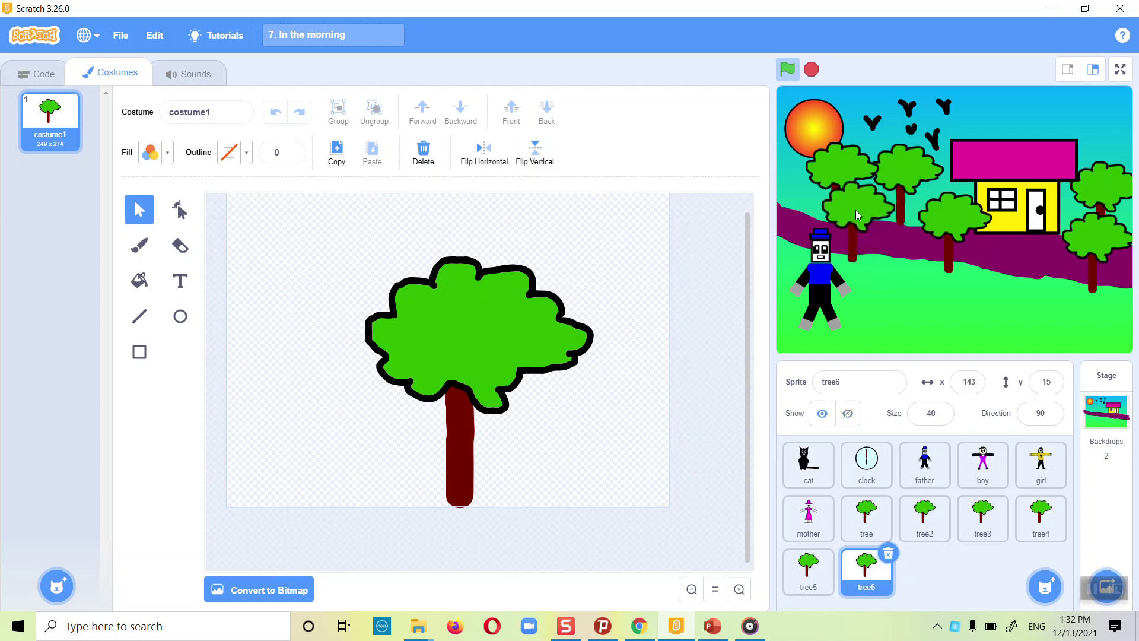
{"action": "left_click_drag", "start_coordinate": [862, 208], "coordinate": [874, 204]}
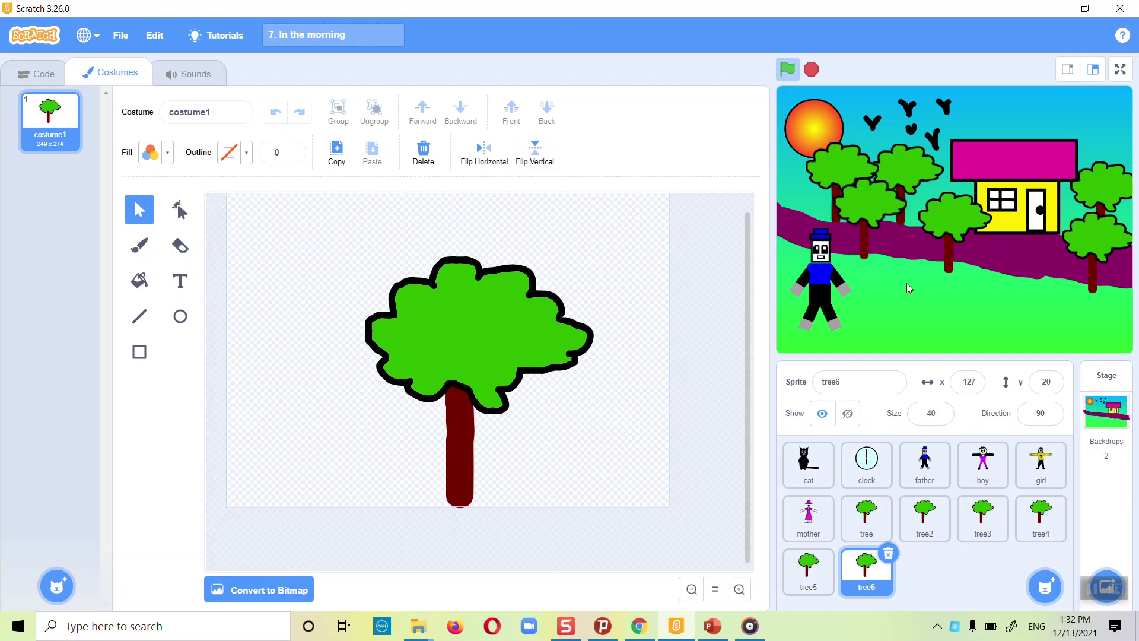
{"action": "left_click_drag", "start_coordinate": [849, 163], "coordinate": [804, 187]}
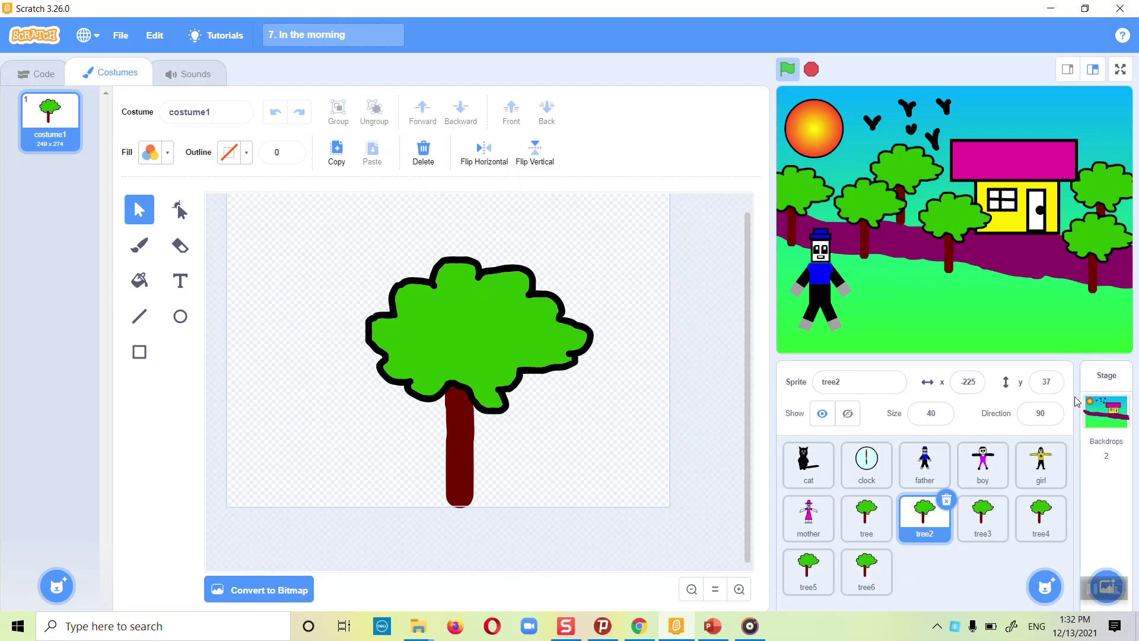
Compare the stage's living room and backdrop1 backdrops and review the cat sprite's scripts
{"action": "left_click", "coordinate": [1107, 422]}
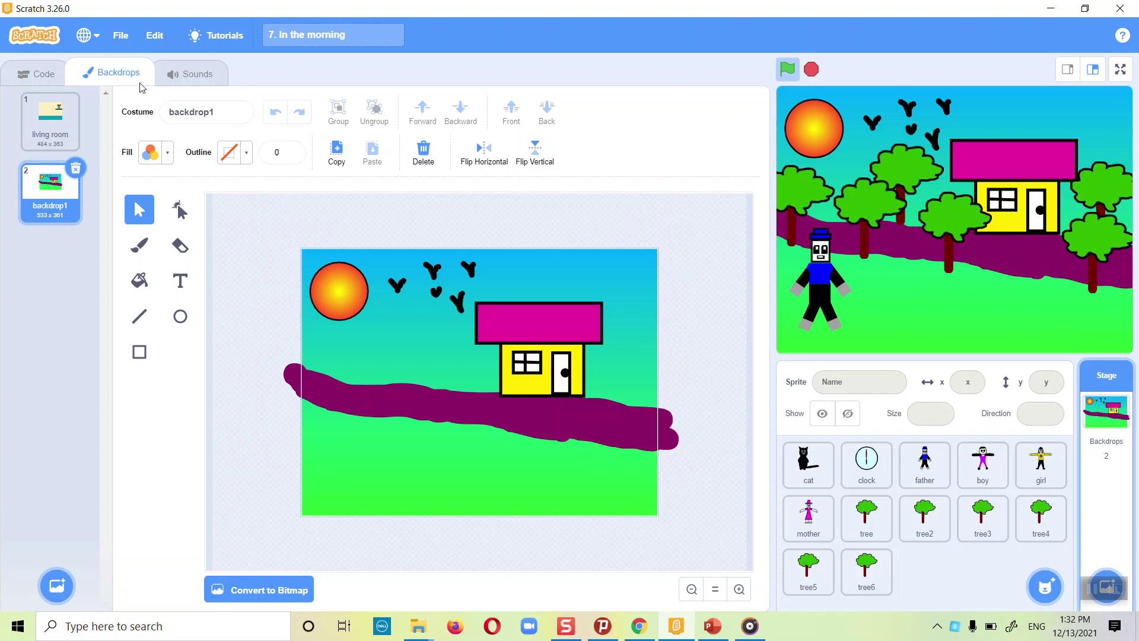
{"action": "left_click", "coordinate": [50, 125]}
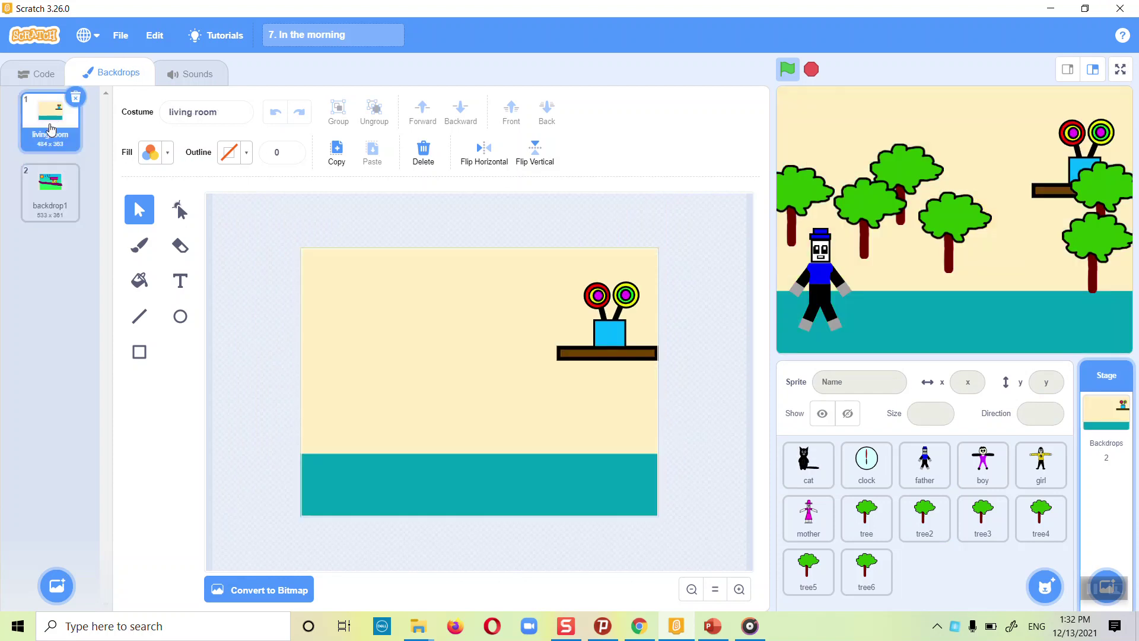
{"action": "left_click", "coordinate": [54, 185]}
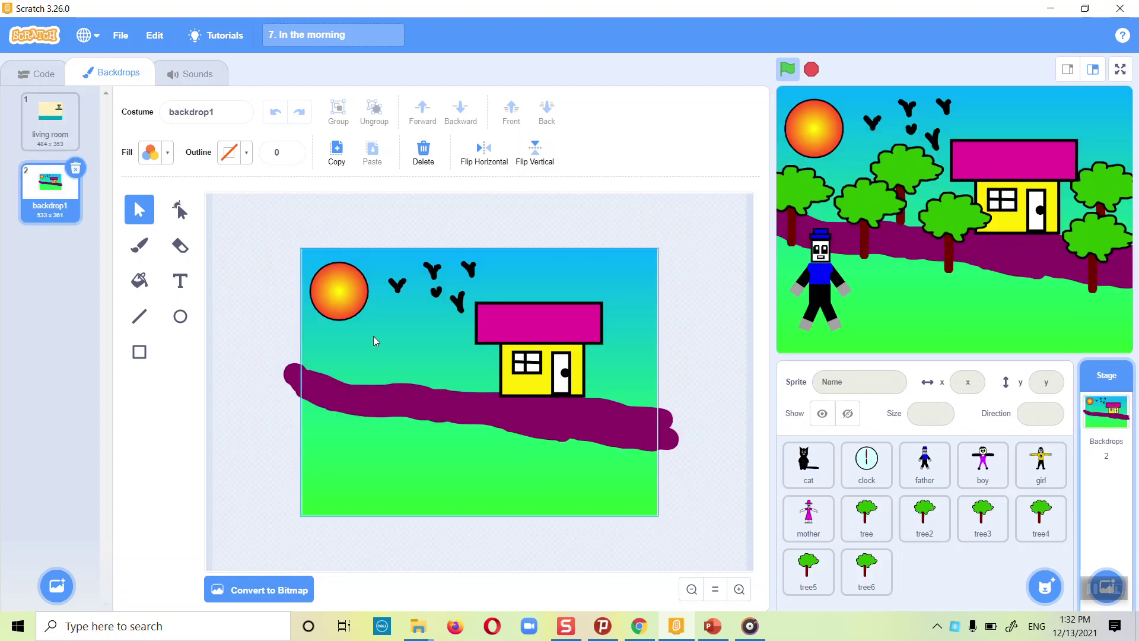
{"action": "left_click", "coordinate": [71, 123]}
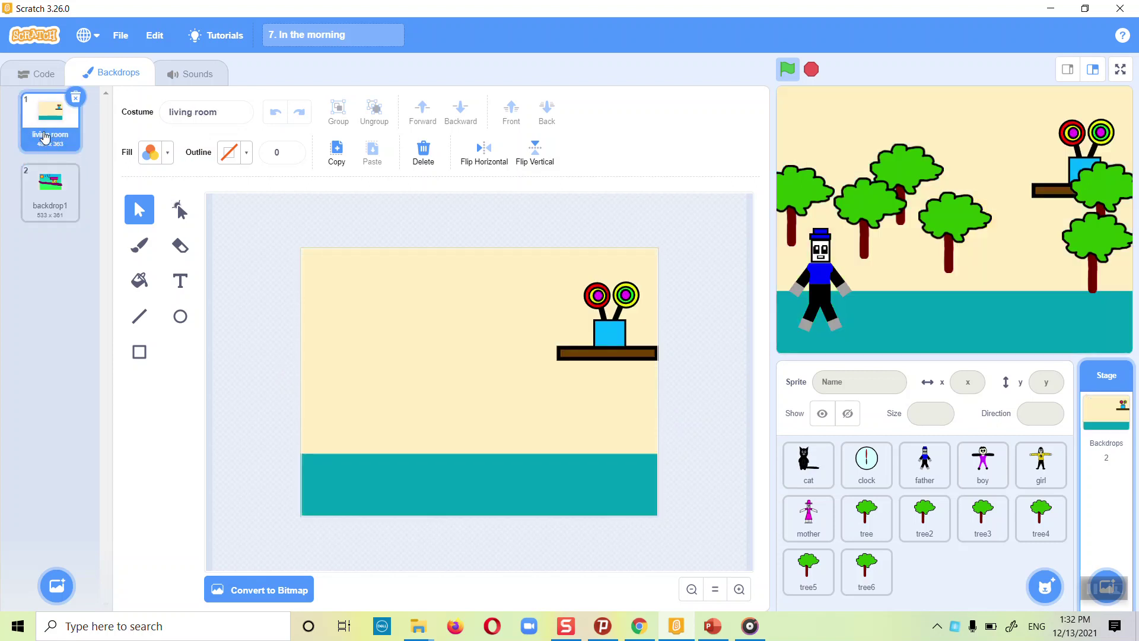
{"action": "left_click", "coordinate": [50, 201]}
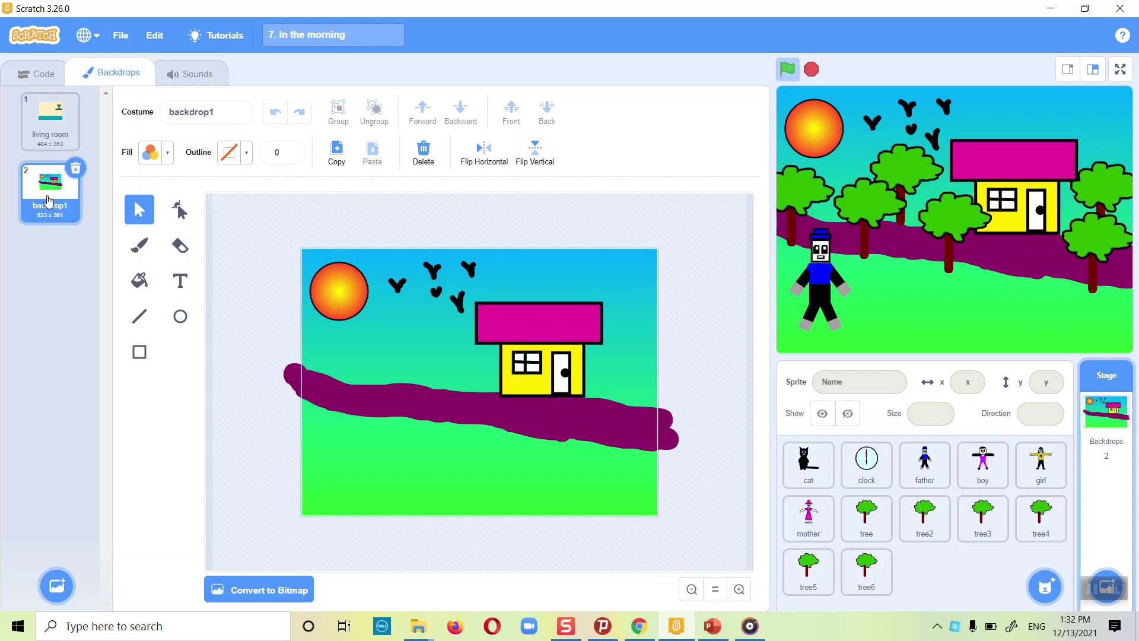
{"action": "left_click", "coordinate": [38, 76]}
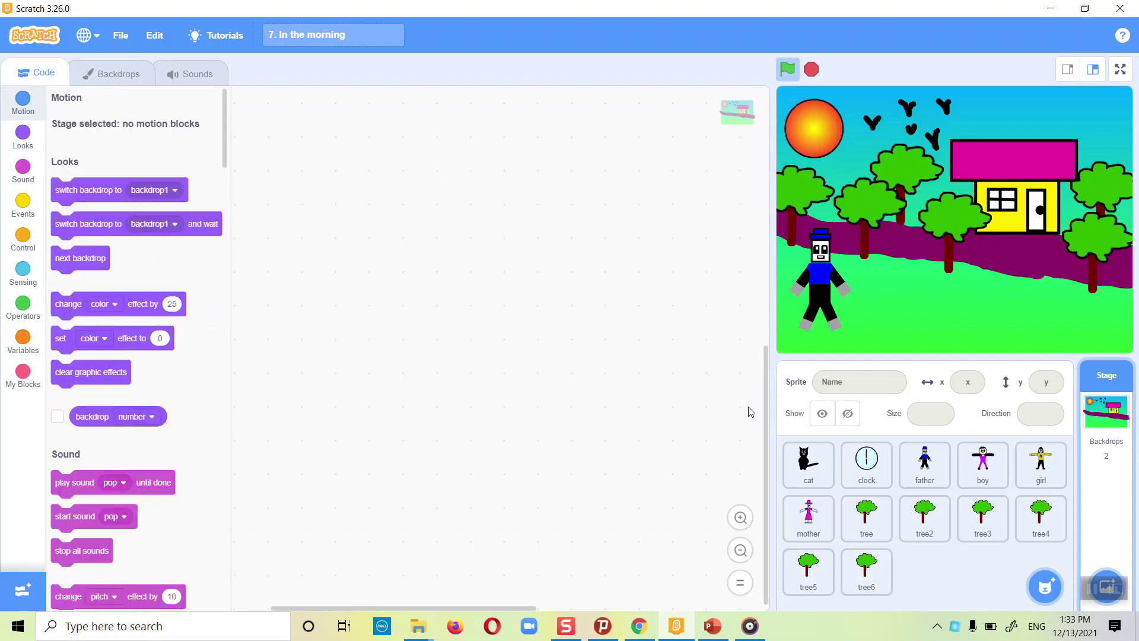
{"action": "left_click", "coordinate": [797, 455]}
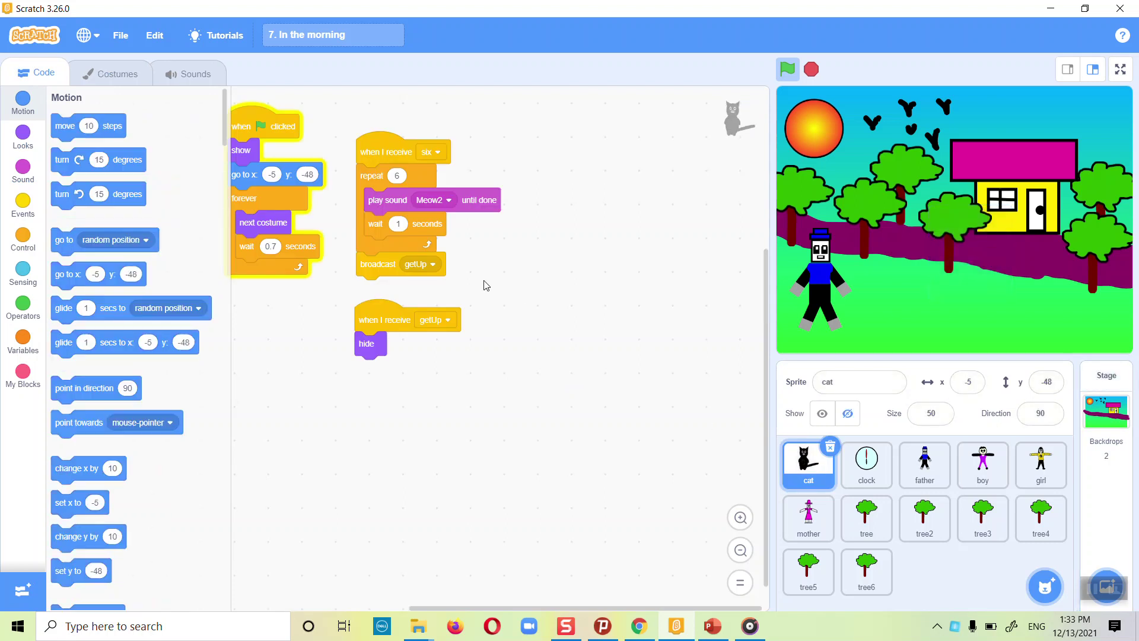
{"action": "scroll", "coordinate": [486, 285], "scroll_direction": "up", "scroll_amount": 2}
{"action": "scroll", "coordinate": [485, 286], "scroll_direction": "up", "scroll_amount": 2}
{"action": "scroll", "coordinate": [486, 285], "scroll_direction": "left", "scroll_amount": 2}
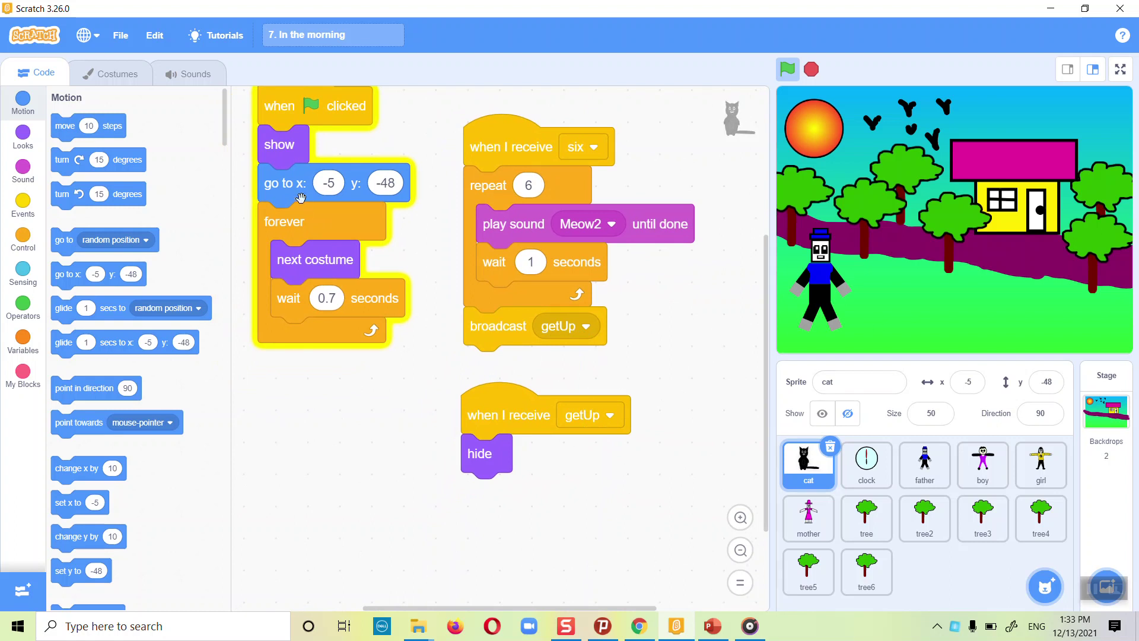
{"action": "scroll", "coordinate": [475, 237], "scroll_direction": "up", "scroll_amount": 1}
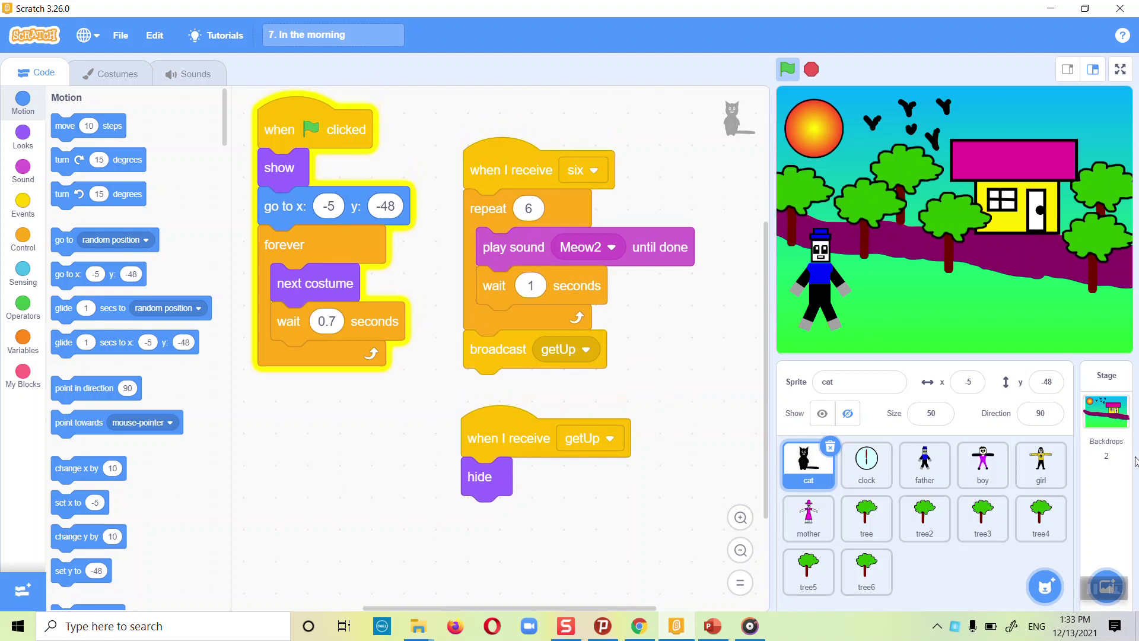
Rename the outdoor backdrop as Front
{"action": "left_click", "coordinate": [1092, 415]}
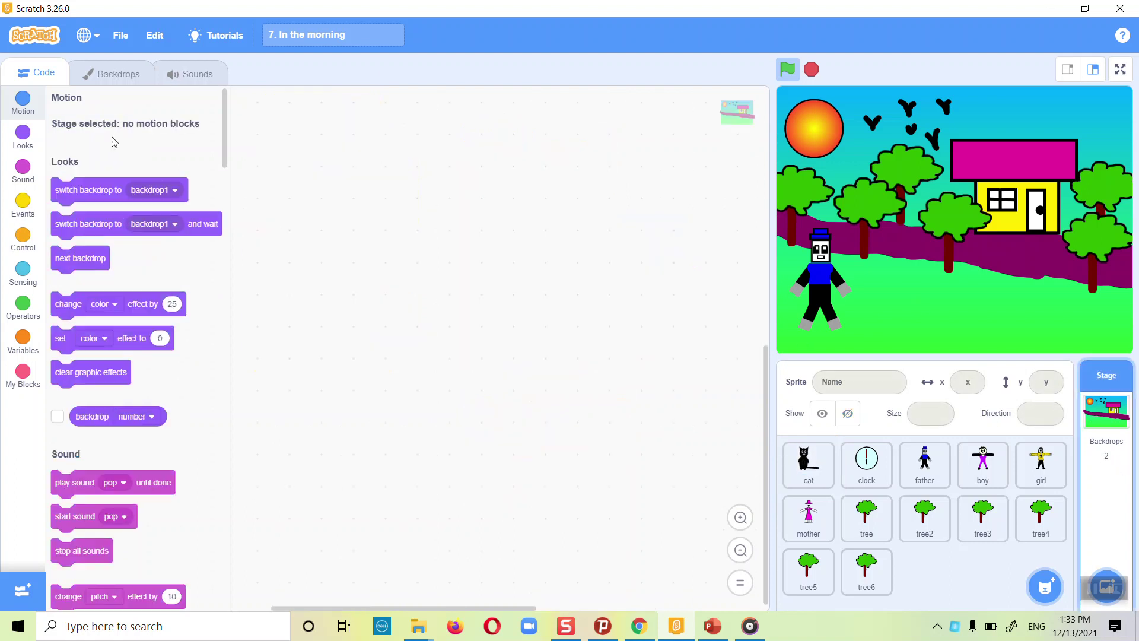
{"action": "left_click", "coordinate": [116, 71]}
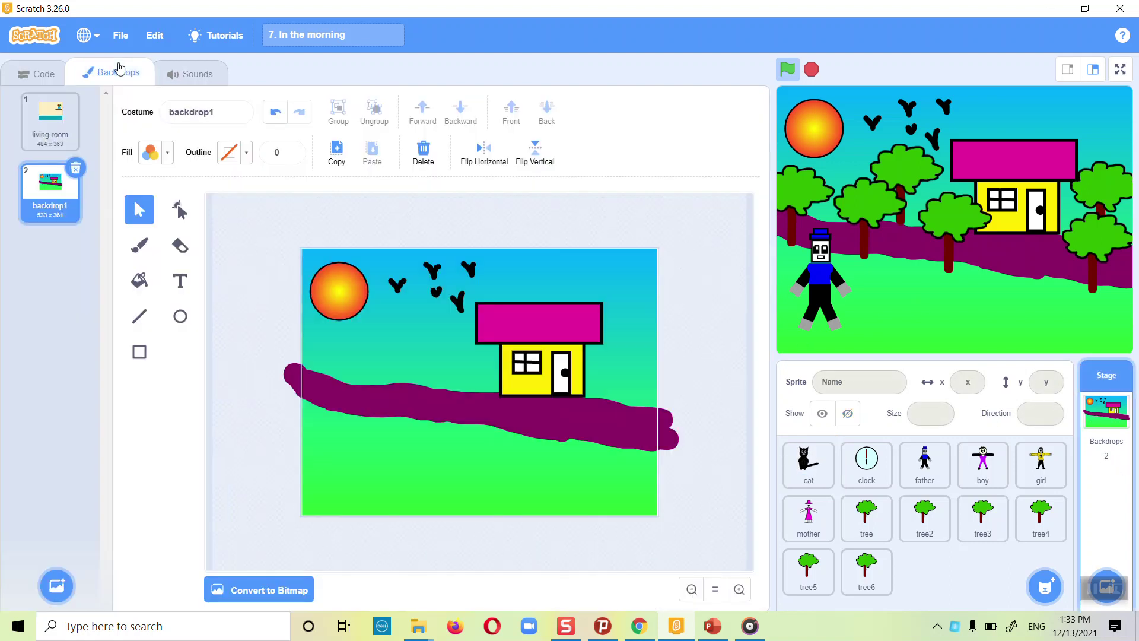
{"action": "left_click", "coordinate": [60, 128]}
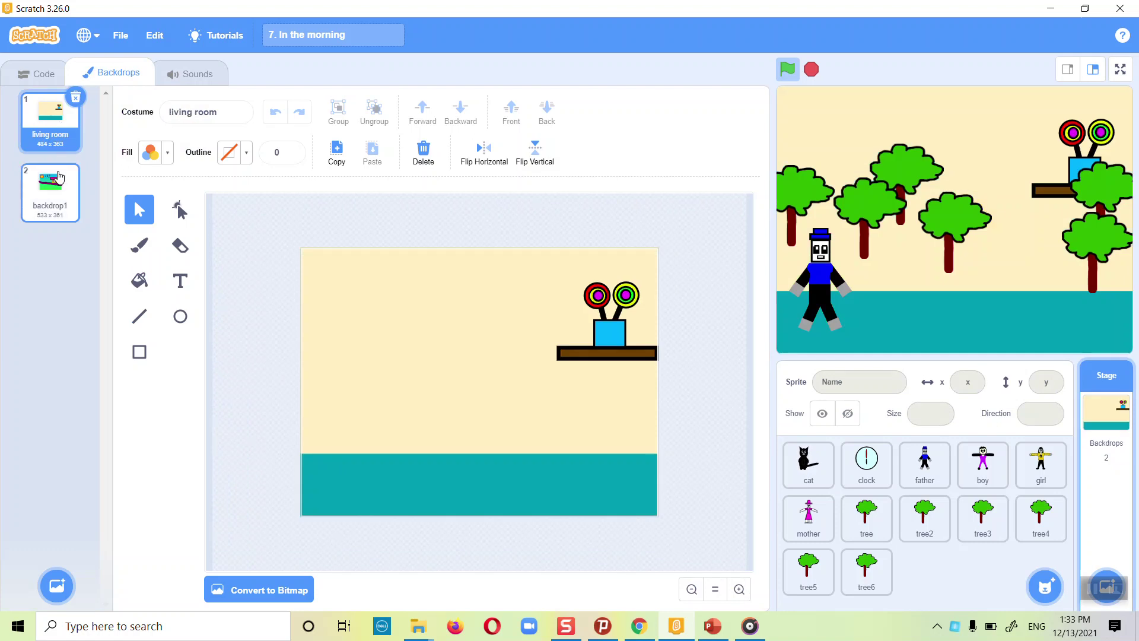
{"action": "left_click", "coordinate": [55, 196]}
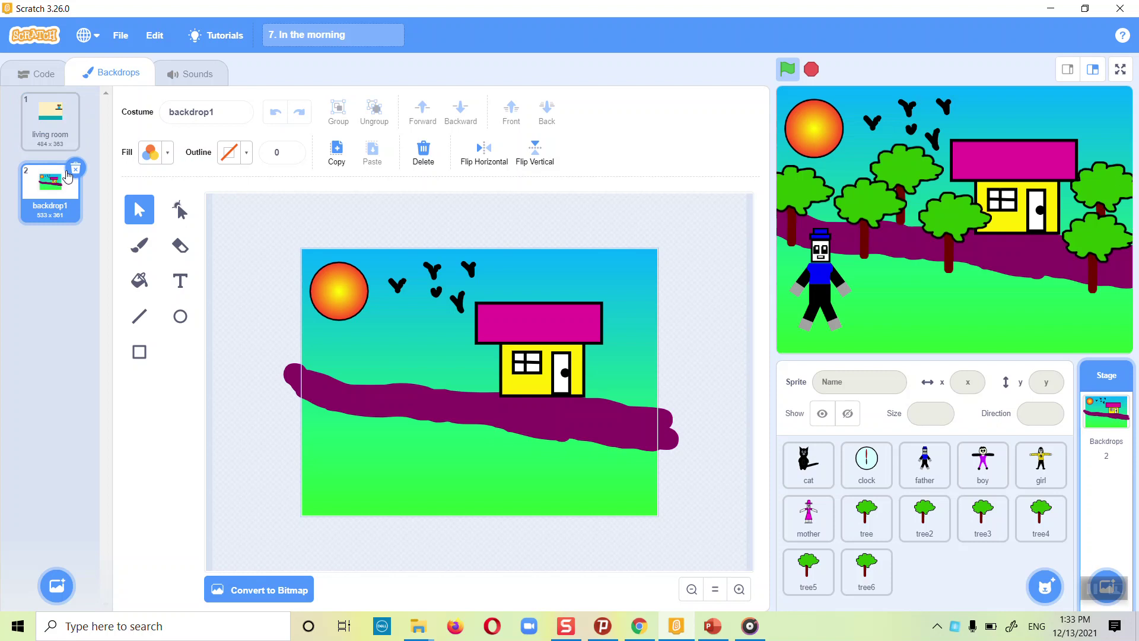
{"action": "left_click", "coordinate": [218, 111]}
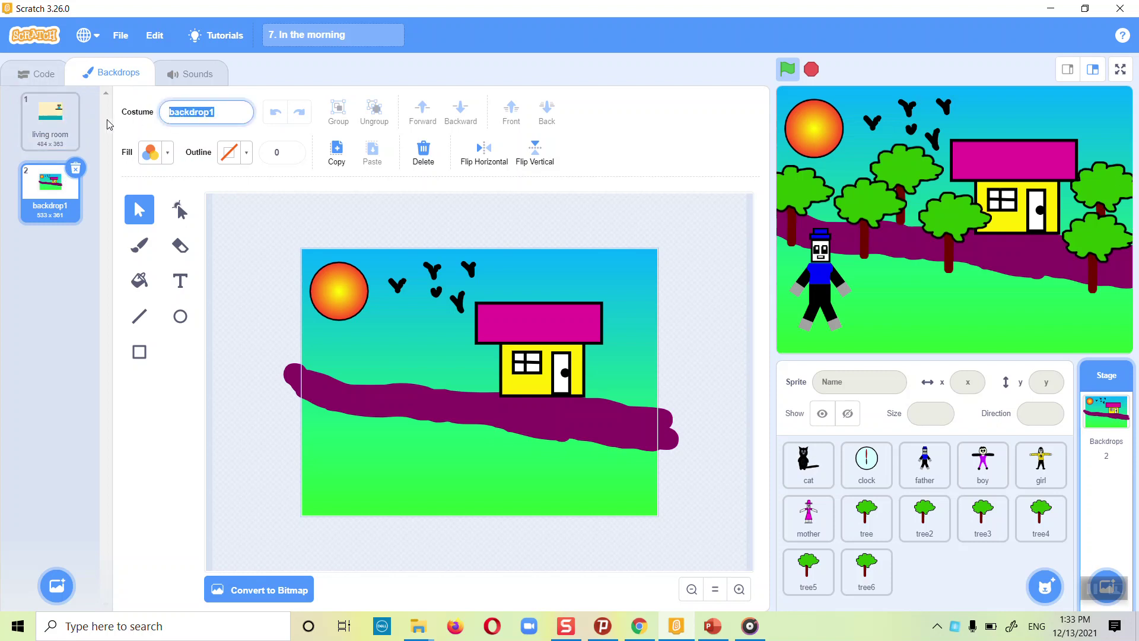
{"action": "type", "text": "in"}
{"action": "type", "text": "Front"}
{"action": "key", "text": "Return"}
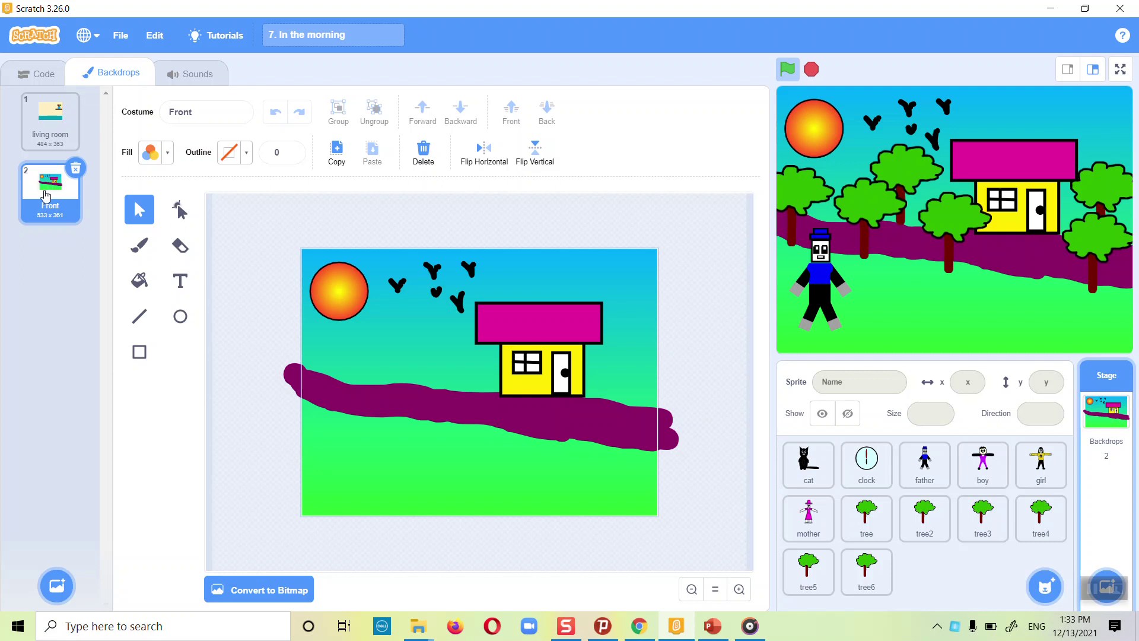
In the cat's scripts, add switch backdrop to living room directly under the green-flag hat and switch backdrop to Front above hide under getUp
{"action": "left_click", "coordinate": [42, 71]}
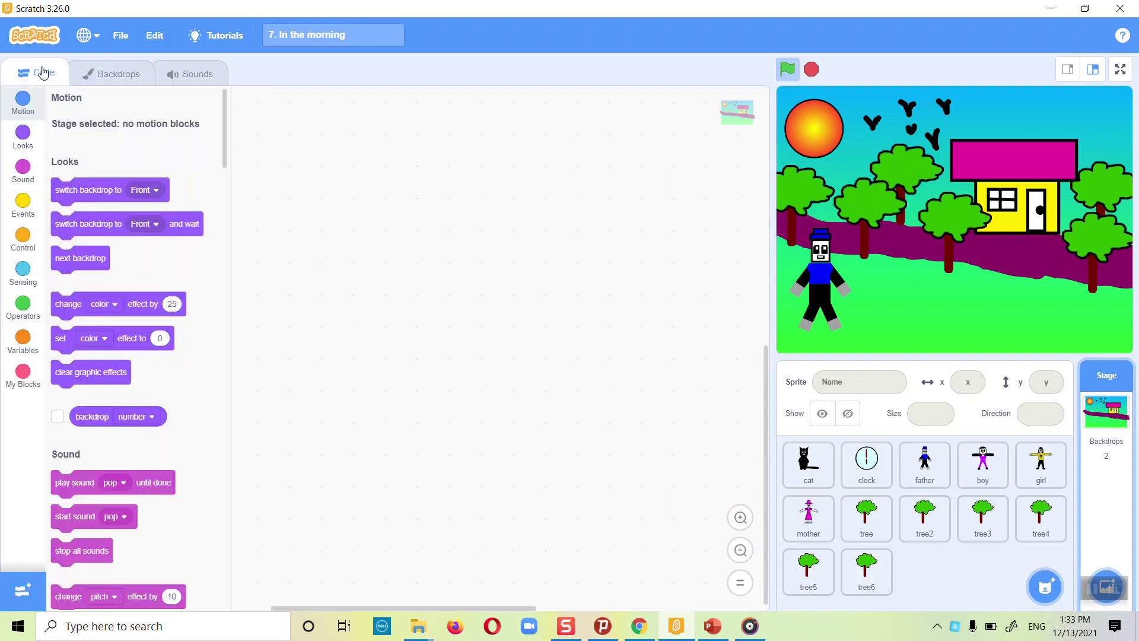
{"action": "left_click", "coordinate": [806, 463]}
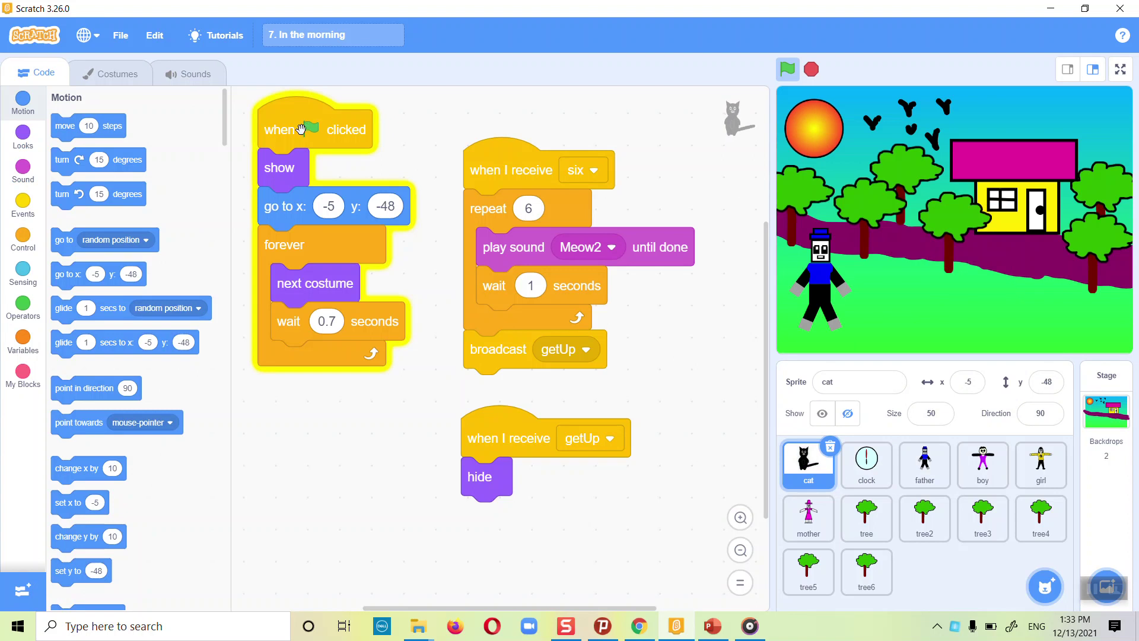
{"action": "left_click", "coordinate": [25, 134]}
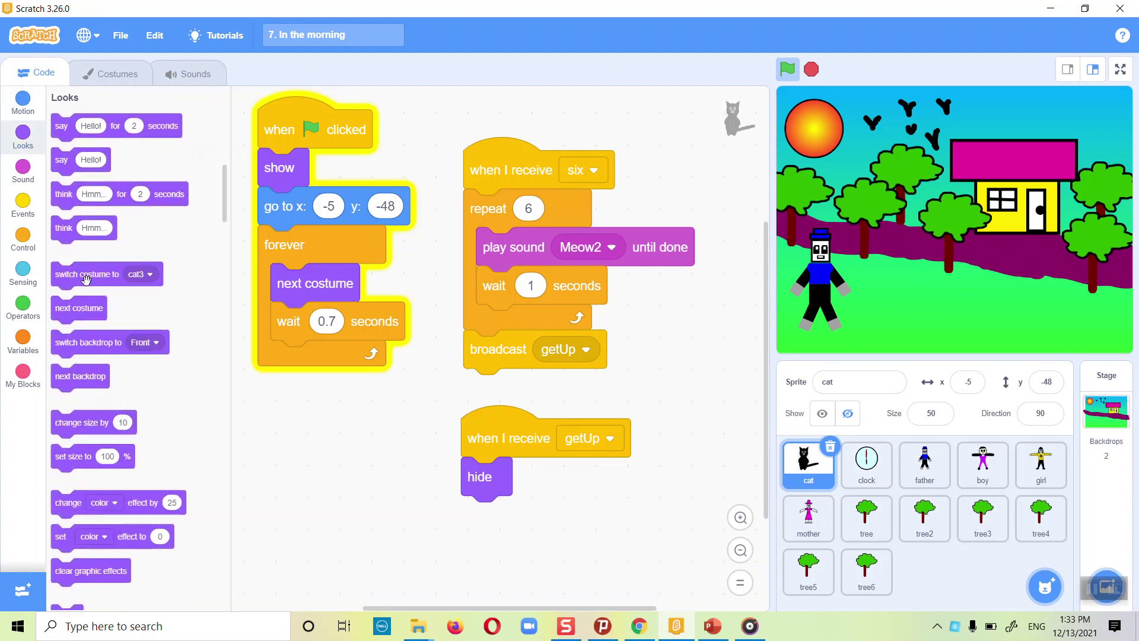
{"action": "left_click_drag", "start_coordinate": [83, 342], "coordinate": [315, 167]}
{"action": "left_click", "coordinate": [408, 169]}
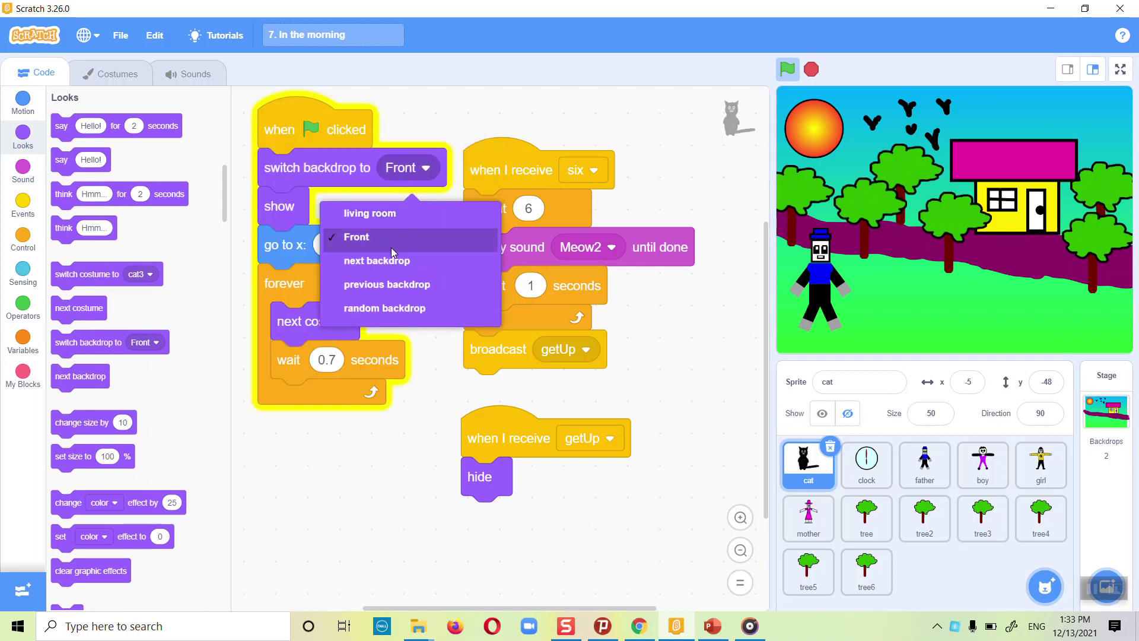
{"action": "left_click", "coordinate": [372, 217]}
{"action": "left_click_drag", "start_coordinate": [329, 130], "coordinate": [315, 130]}
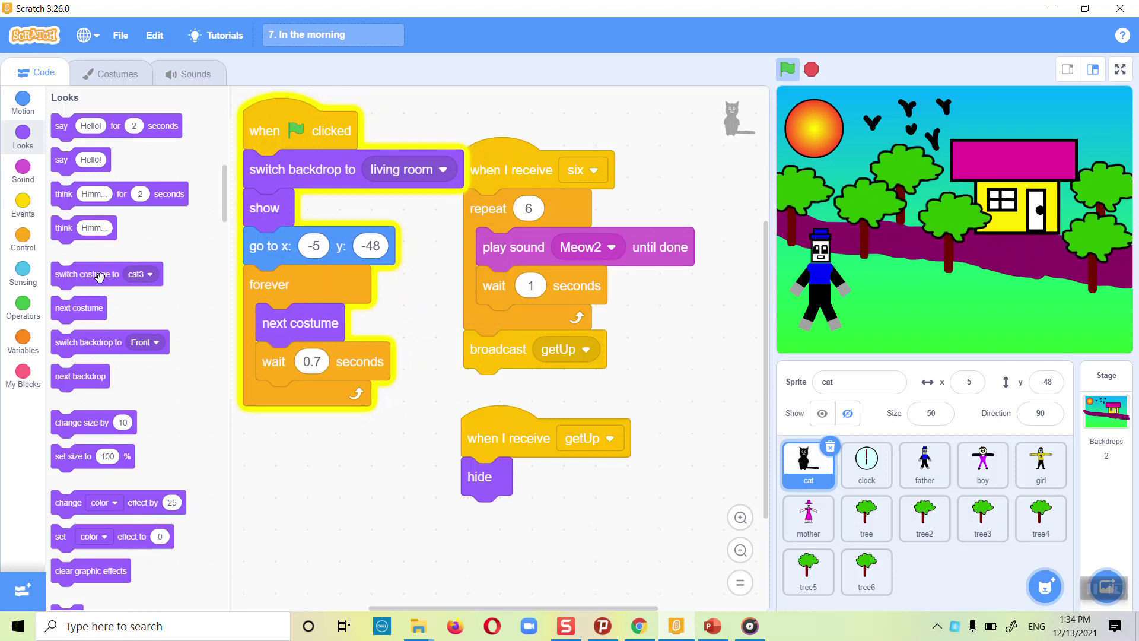
{"action": "left_click_drag", "start_coordinate": [93, 340], "coordinate": [528, 474]}
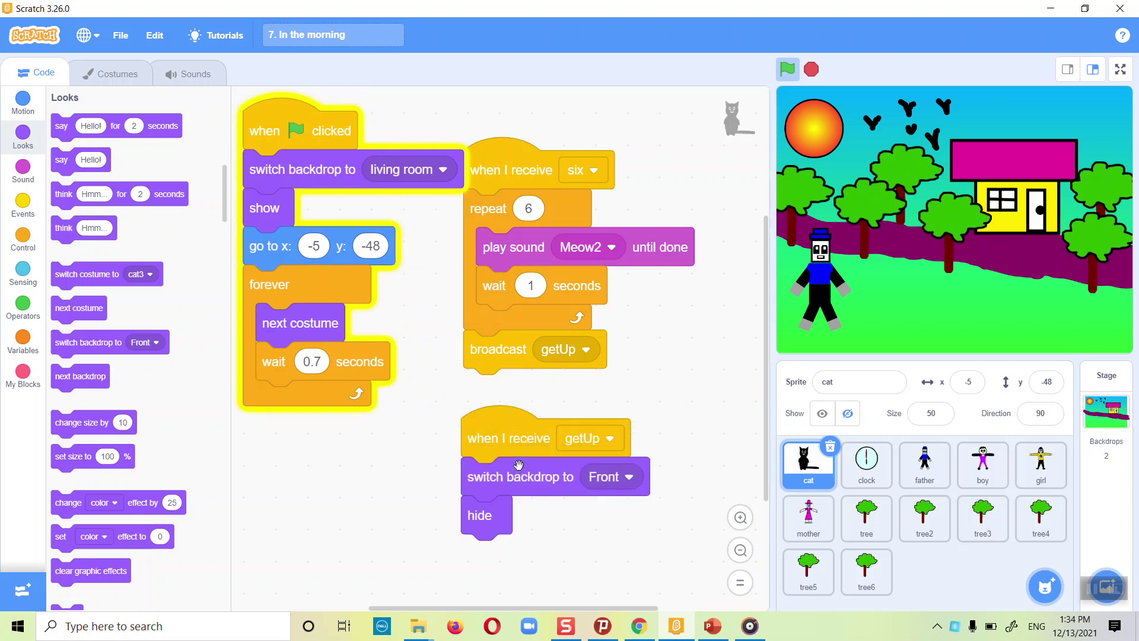
Restart the animation in full screen to check the starting scene, and stop it
{"action": "left_click", "coordinate": [1120, 70]}
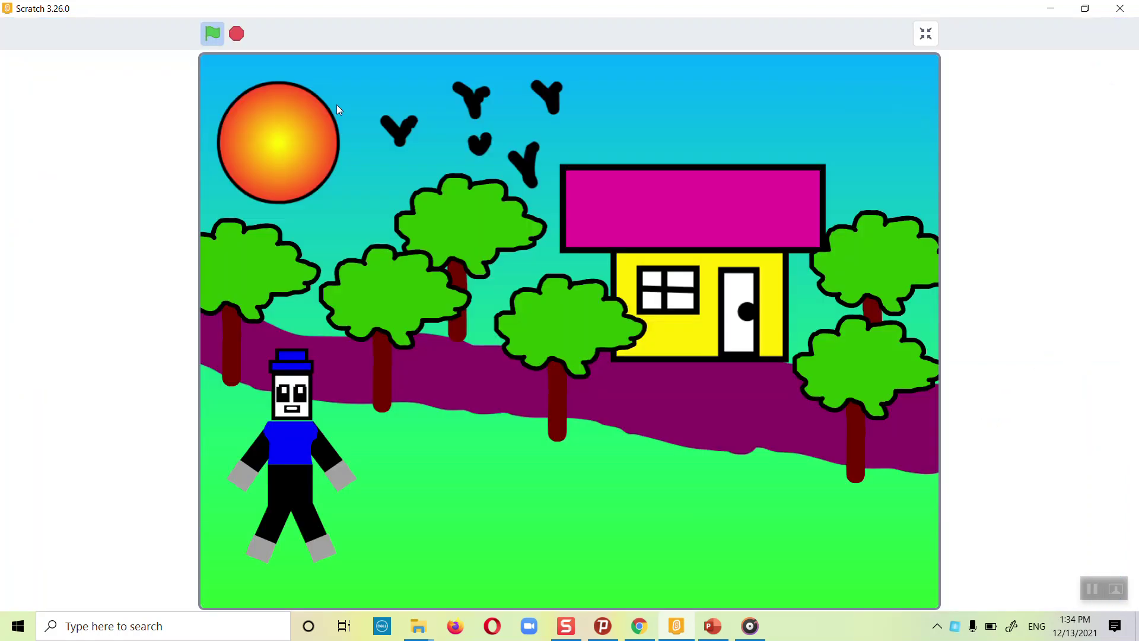
{"action": "left_click", "coordinate": [237, 36]}
{"action": "left_click", "coordinate": [214, 34]}
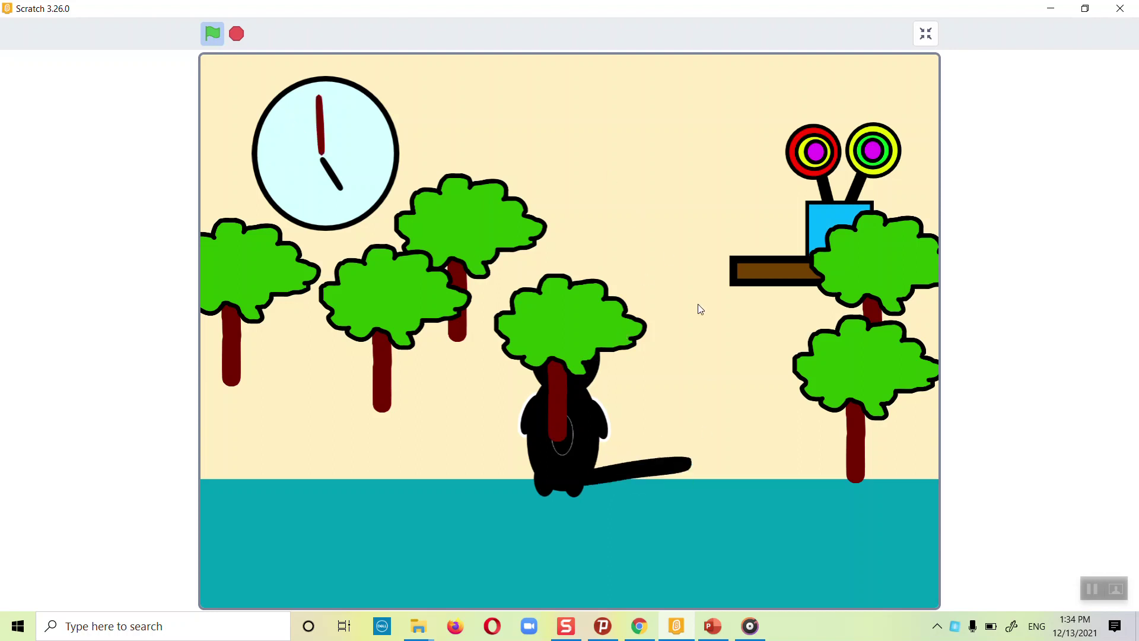
{"action": "left_click", "coordinate": [236, 33]}
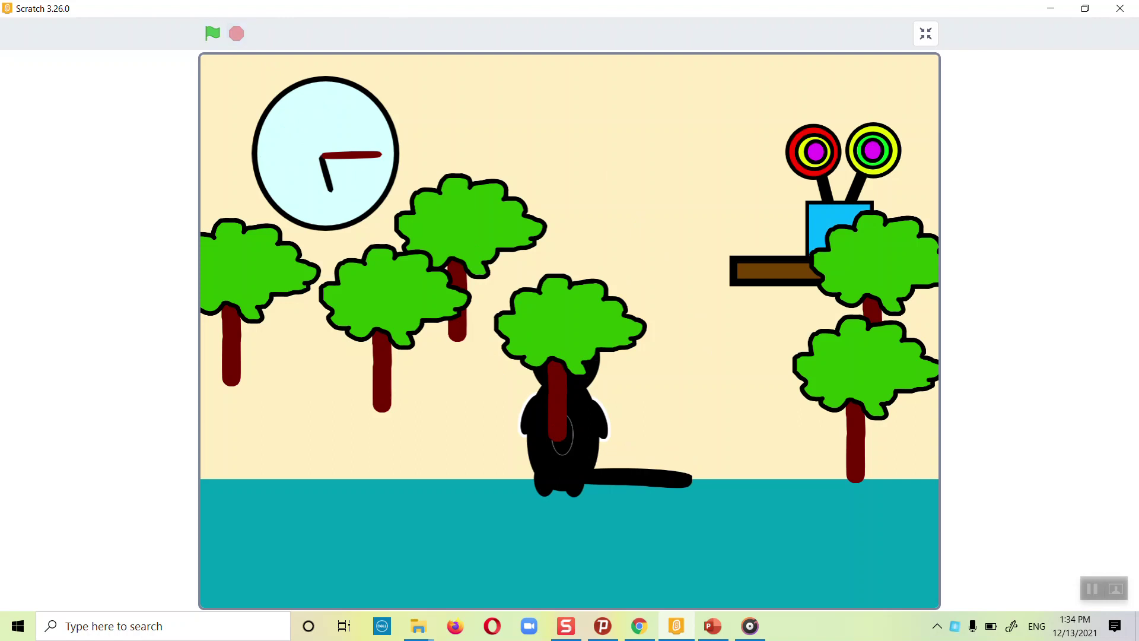
Leave full screen and give the tree sprite a green-flag script with go to x: -78 y: 66 and hide
{"action": "left_click", "coordinate": [926, 34]}
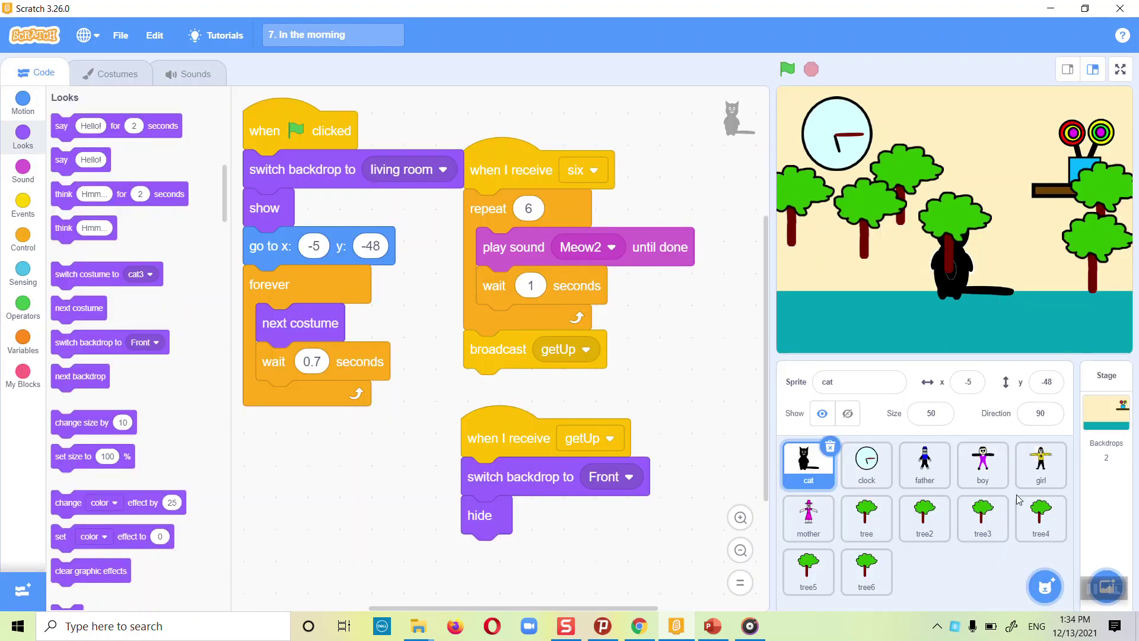
{"action": "left_click", "coordinate": [853, 540]}
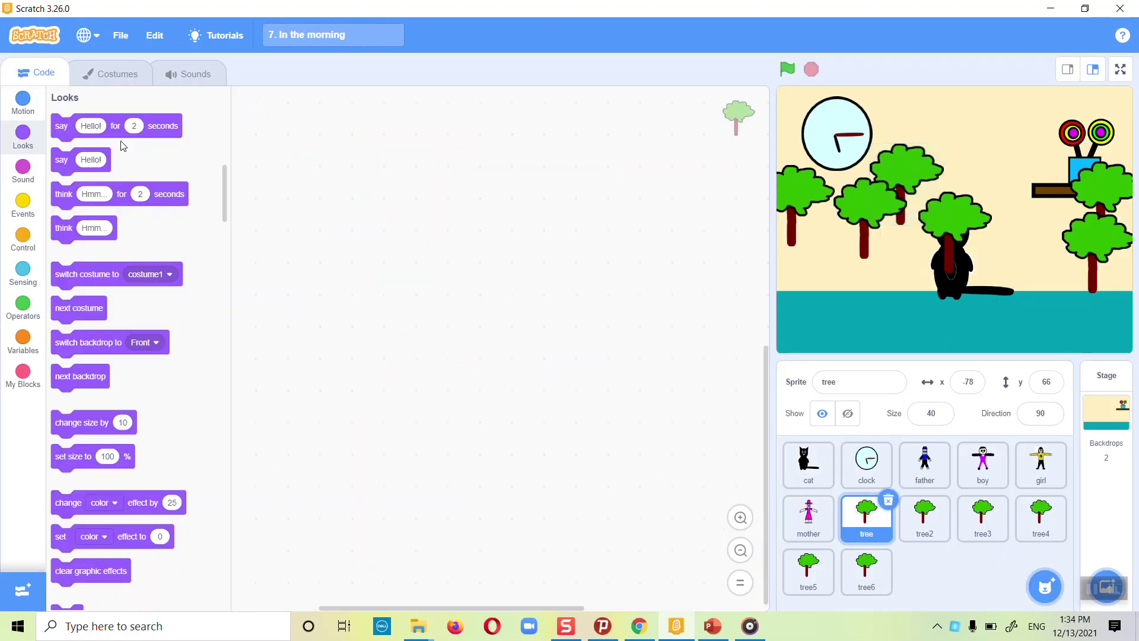
{"action": "left_click", "coordinate": [22, 208]}
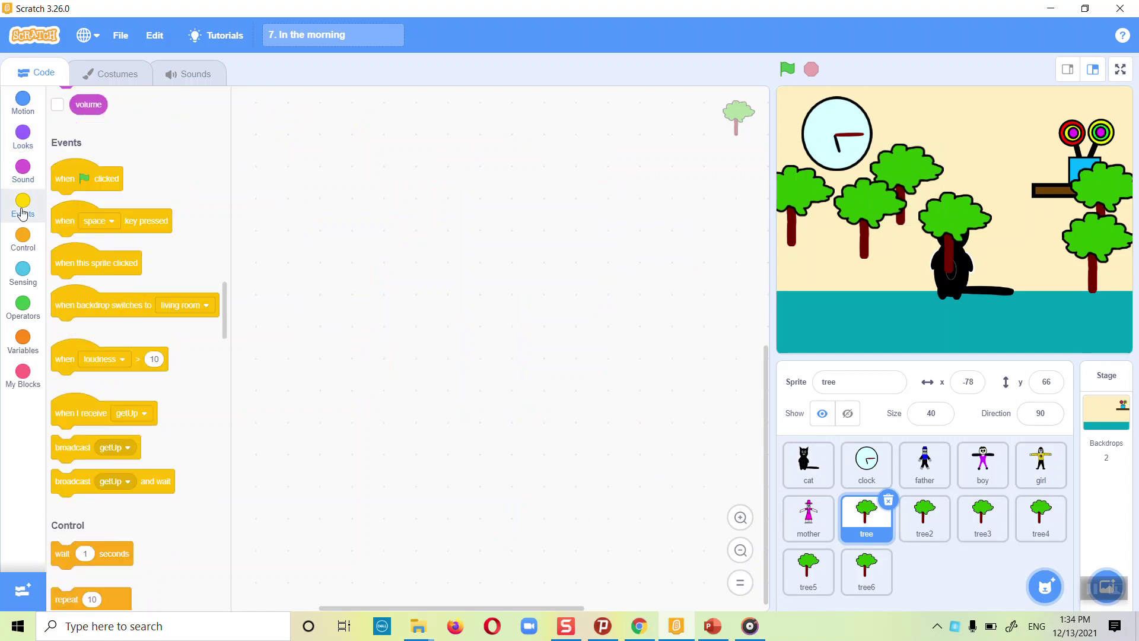
{"action": "left_click_drag", "start_coordinate": [77, 126], "coordinate": [281, 122]}
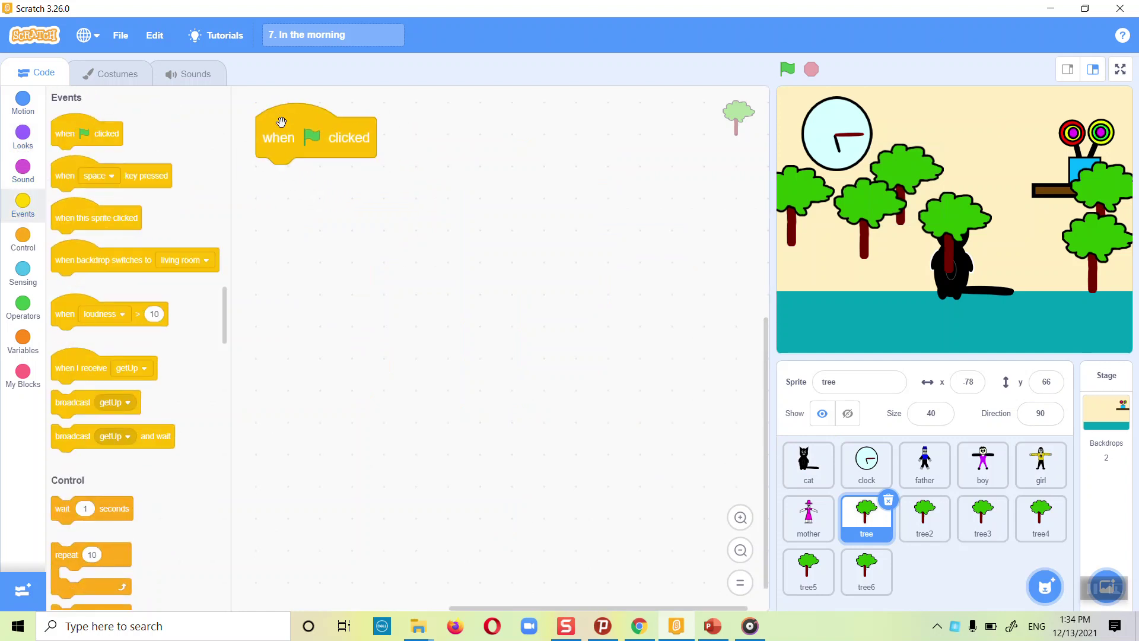
{"action": "left_click", "coordinate": [10, 101]}
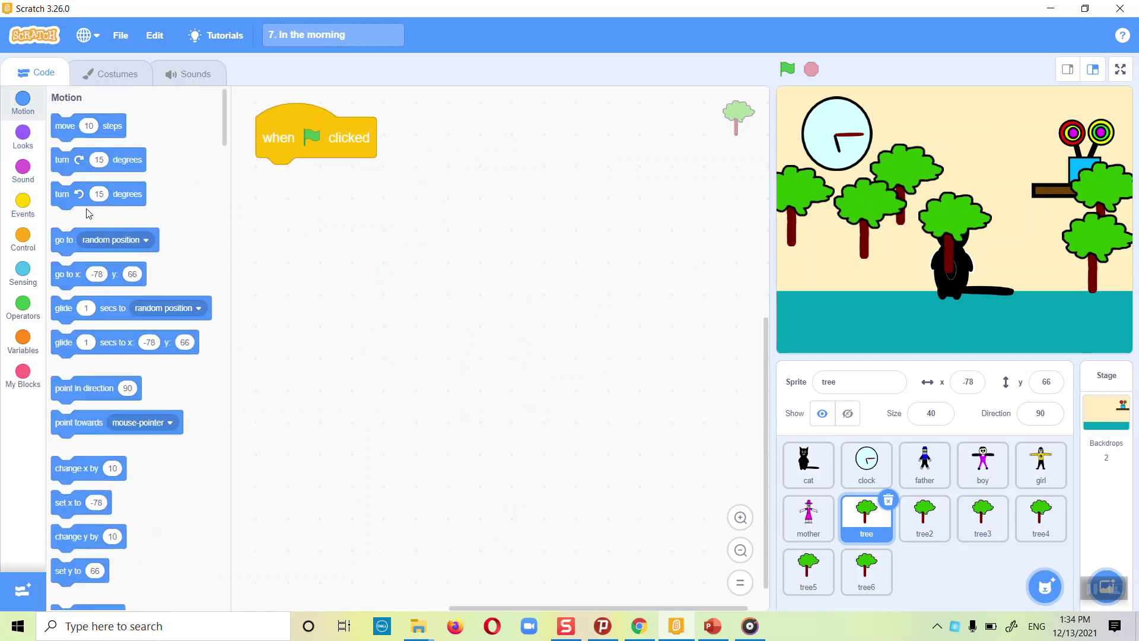
{"action": "left_click_drag", "start_coordinate": [67, 285], "coordinate": [284, 181]}
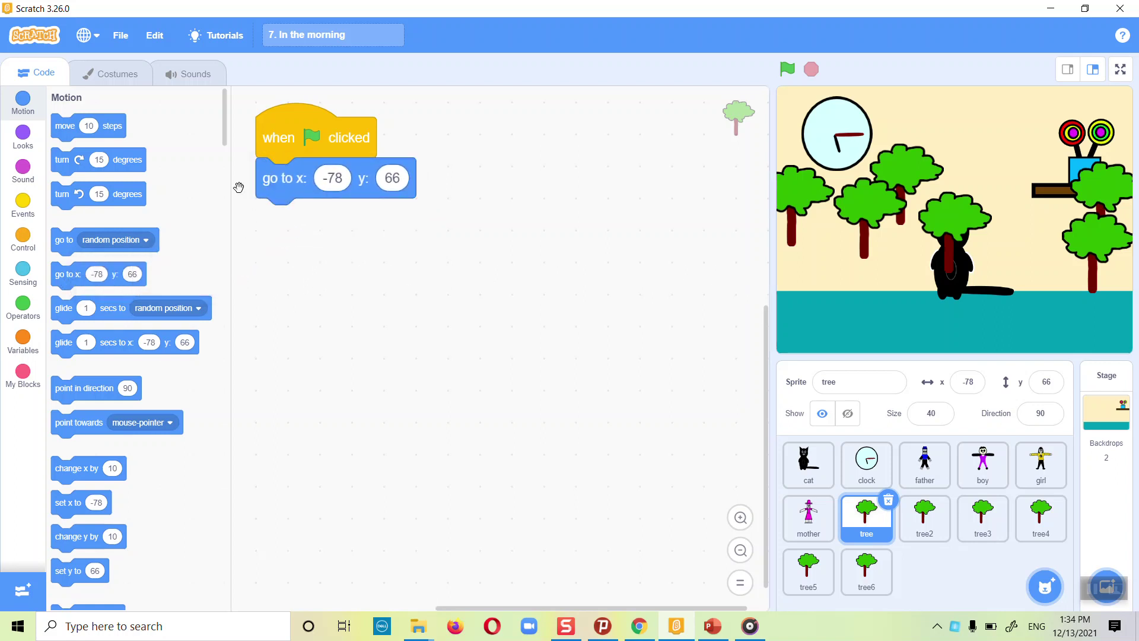
{"action": "left_click", "coordinate": [26, 146]}
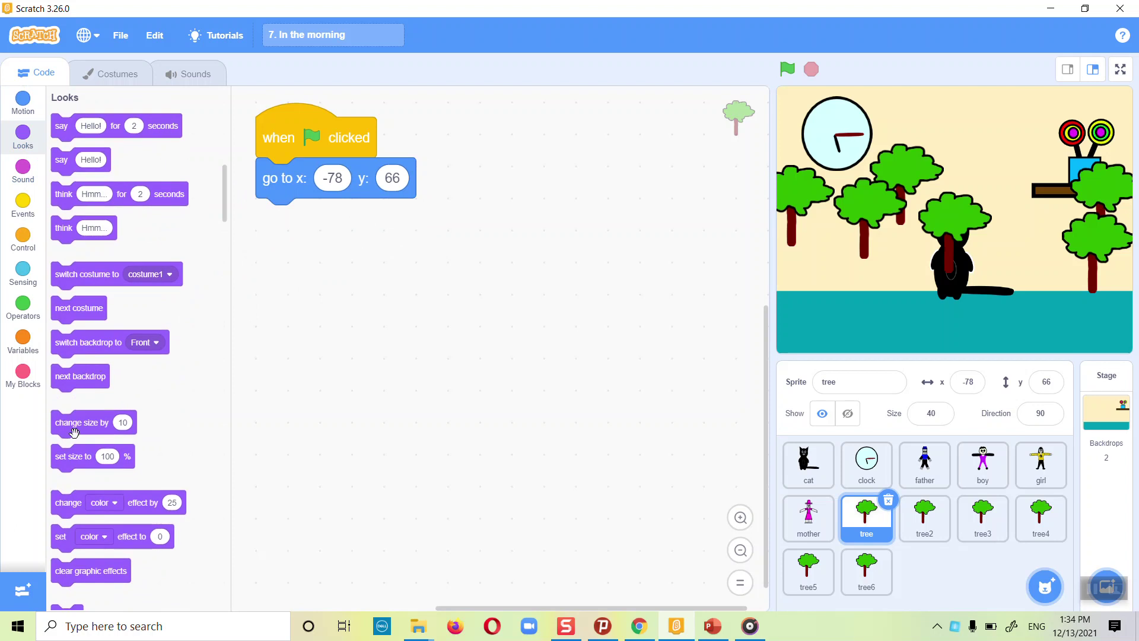
{"action": "scroll", "coordinate": [72, 431], "scroll_direction": "down", "scroll_amount": 5}
{"action": "left_click_drag", "start_coordinate": [66, 443], "coordinate": [272, 222]}
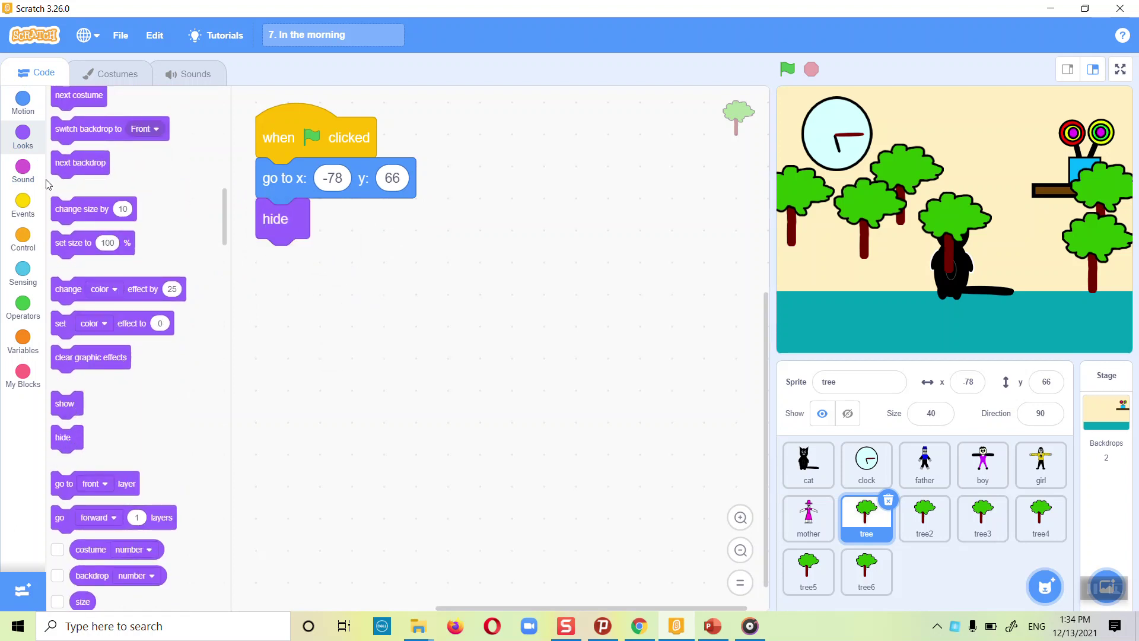
Add a second script to the tree: when I receive getUp followed by show, below the green-flag script
{"action": "left_click", "coordinate": [23, 204]}
{"action": "scroll", "coordinate": [97, 362], "scroll_direction": "down", "scroll_amount": 2}
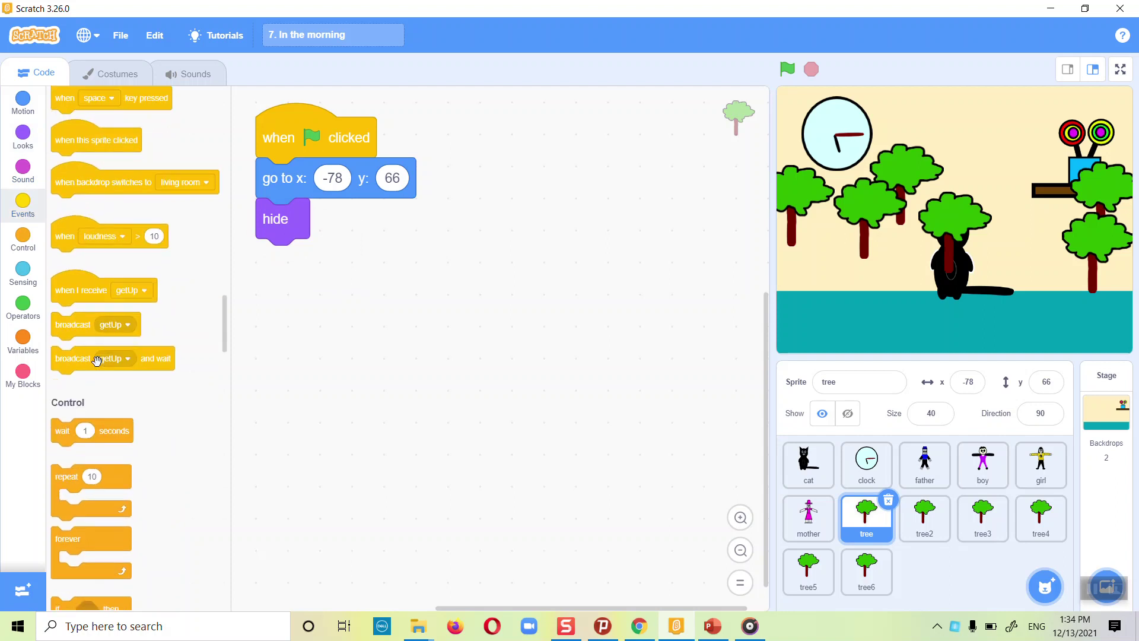
{"action": "left_click_drag", "start_coordinate": [84, 297], "coordinate": [296, 328]}
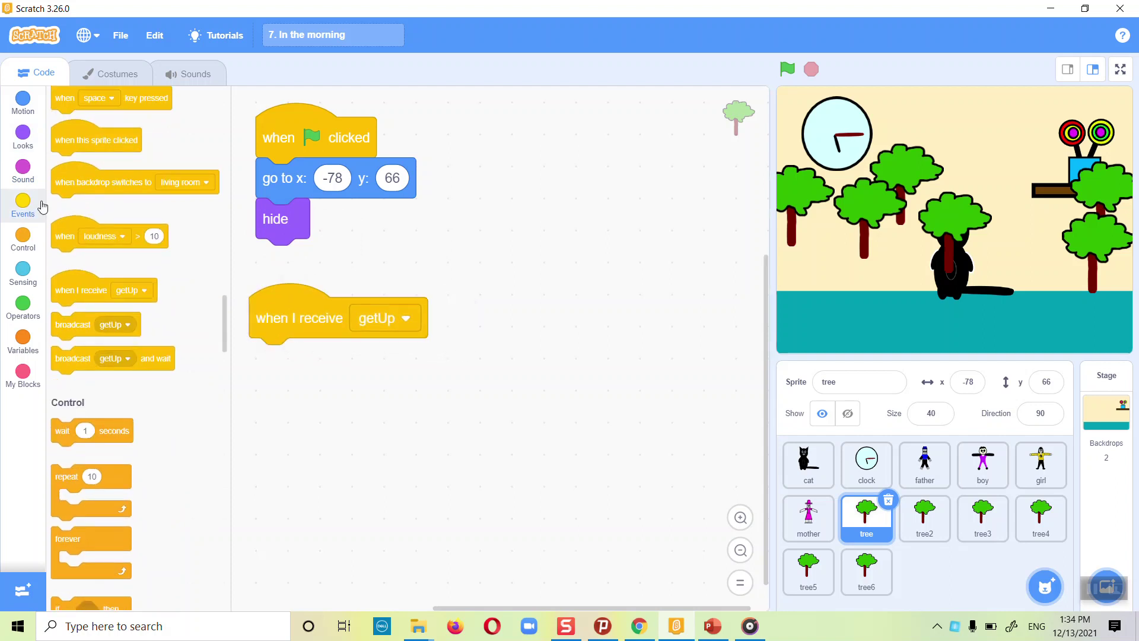
{"action": "left_click", "coordinate": [23, 135]}
{"action": "scroll", "coordinate": [107, 301], "scroll_direction": "down", "scroll_amount": 5}
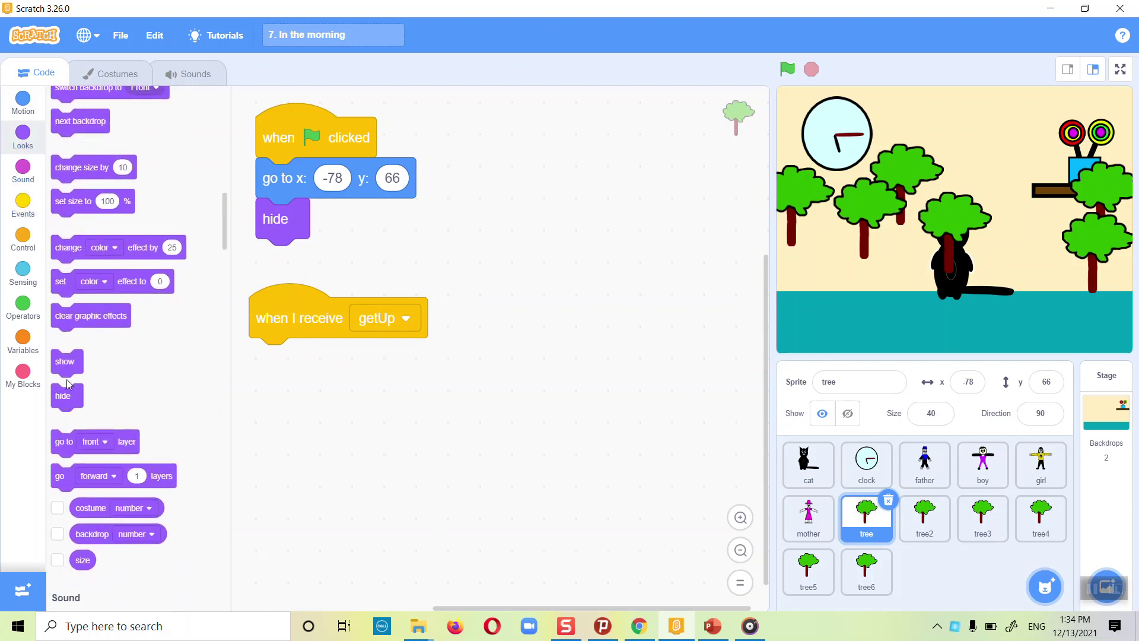
{"action": "left_click_drag", "start_coordinate": [65, 362], "coordinate": [273, 350]}
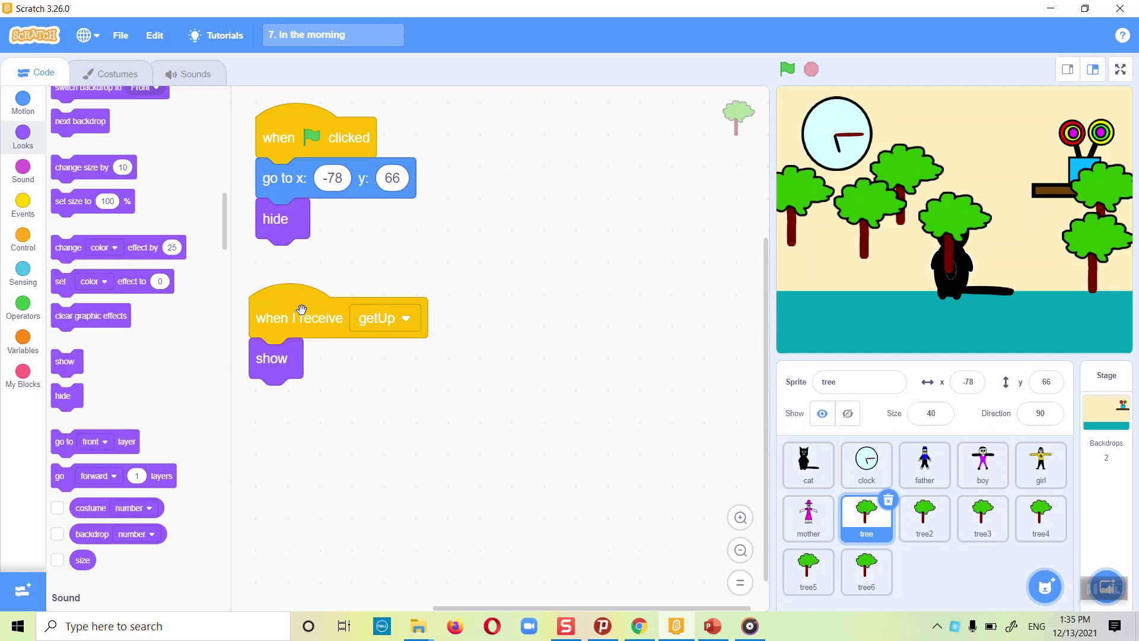
Copy the tree's getUp show script to tree2 through tree6 and check each of those sprites
{"action": "left_click", "coordinate": [923, 517]}
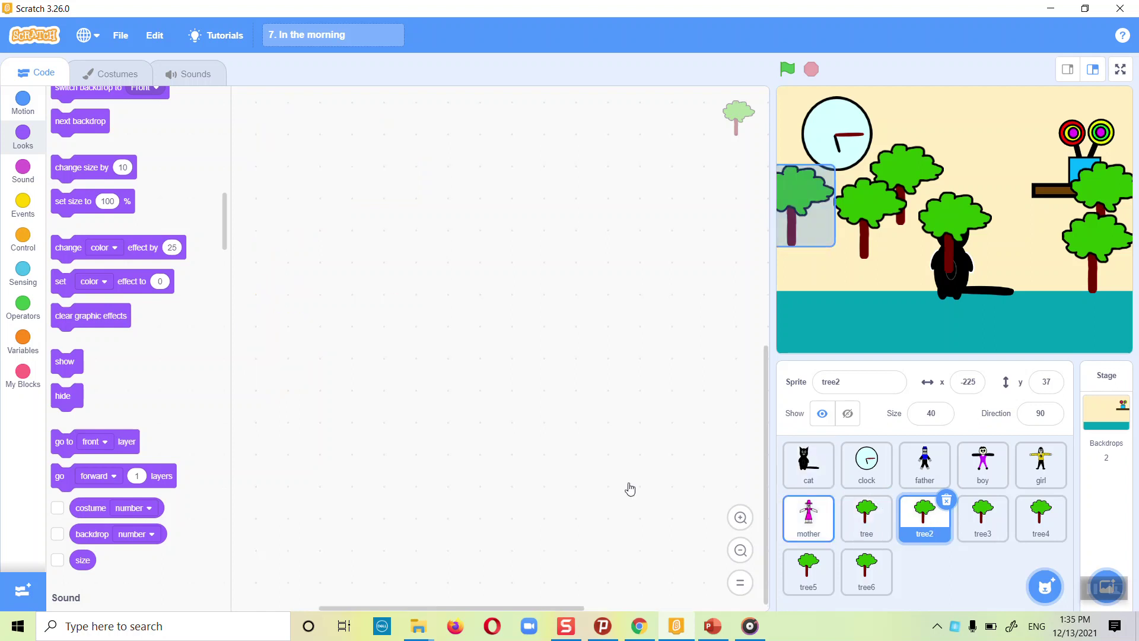
{"action": "left_click", "coordinate": [980, 515]}
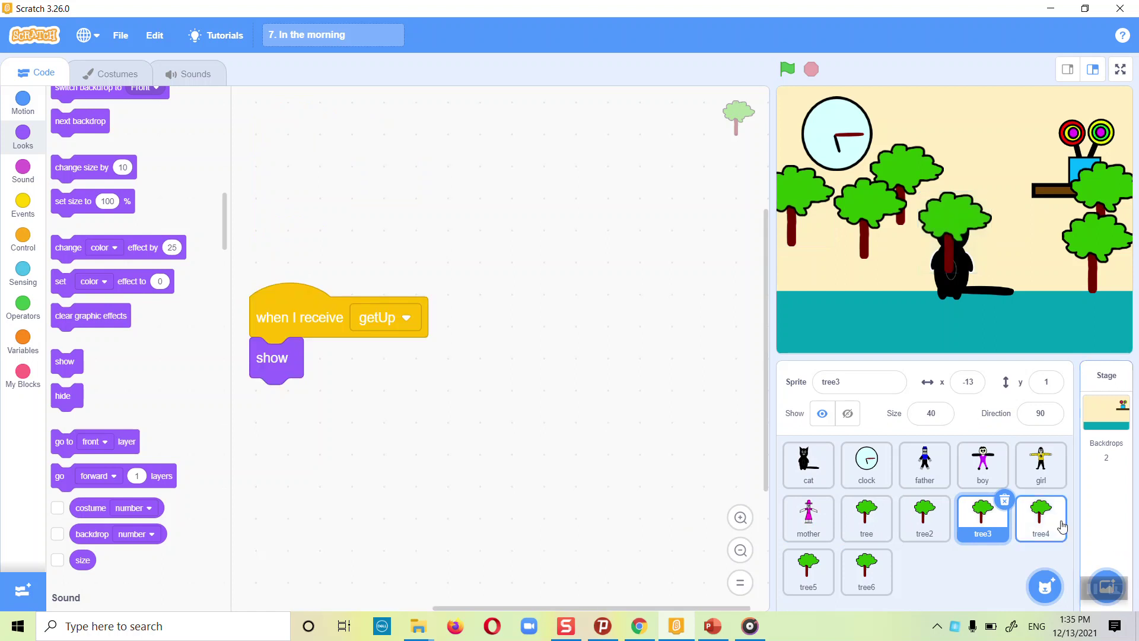
{"action": "left_click", "coordinate": [1046, 510]}
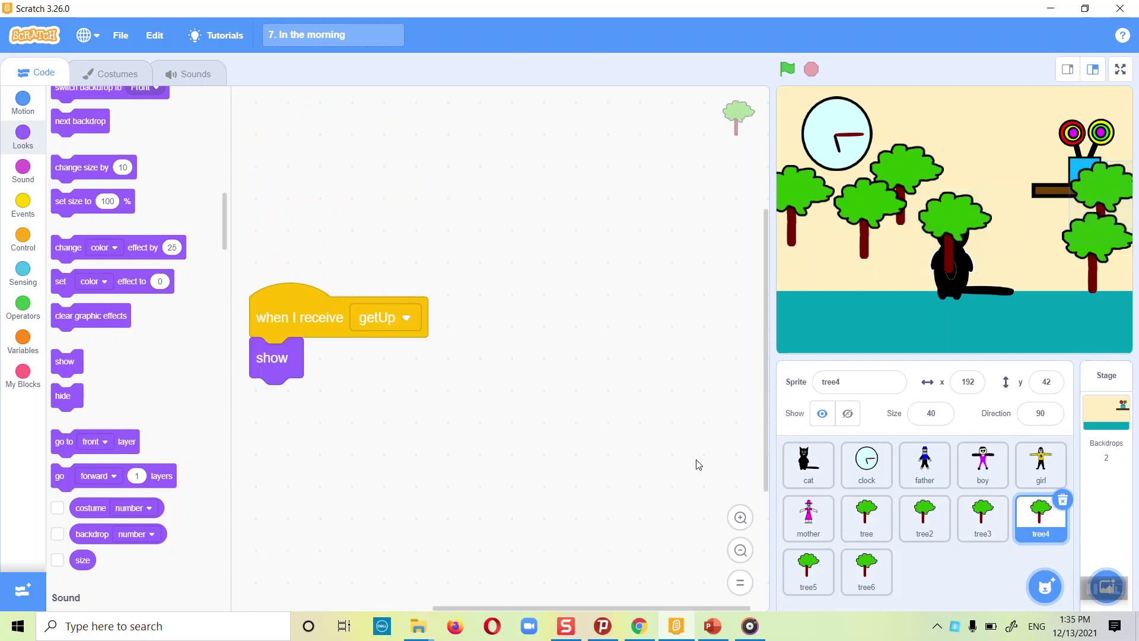
{"action": "left_click", "coordinate": [814, 562]}
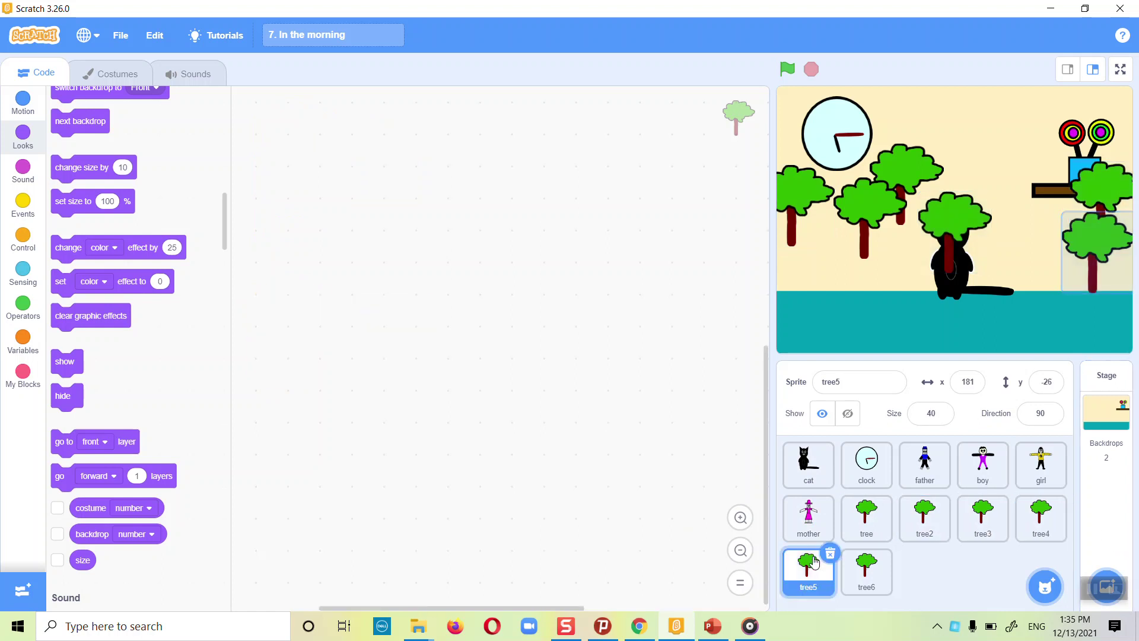
{"action": "left_click", "coordinate": [862, 580]}
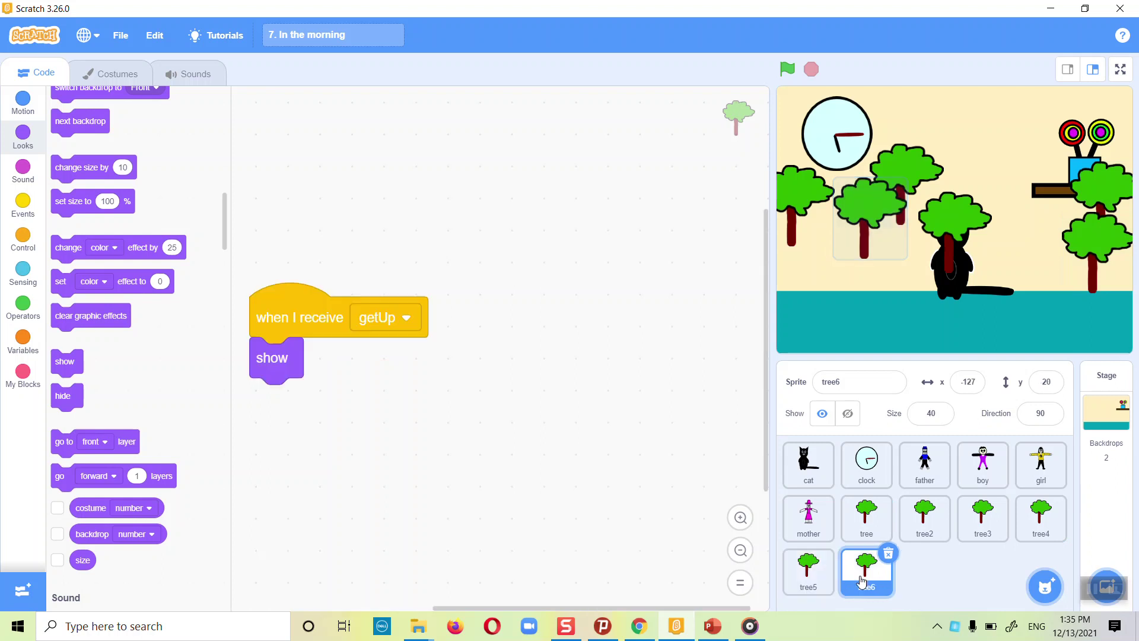
Copy the tree's green-flag script to tree2, remove its go to block, rejoin hide under the hat and run it
{"action": "left_click", "coordinate": [858, 509]}
{"action": "left_click", "coordinate": [351, 153]}
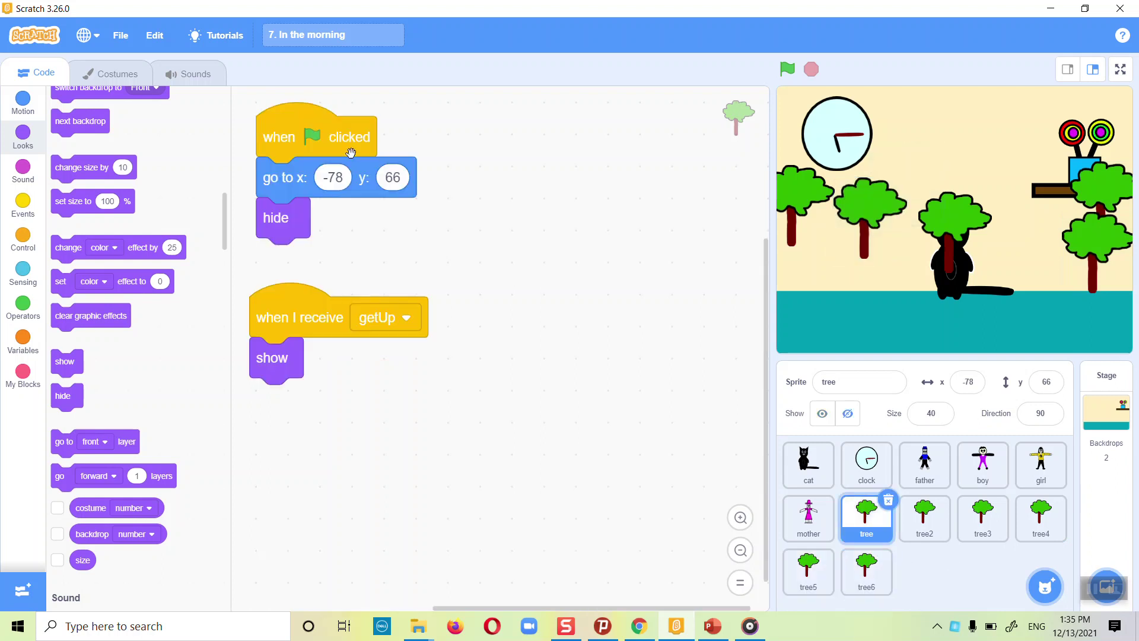
{"action": "left_click", "coordinate": [912, 530]}
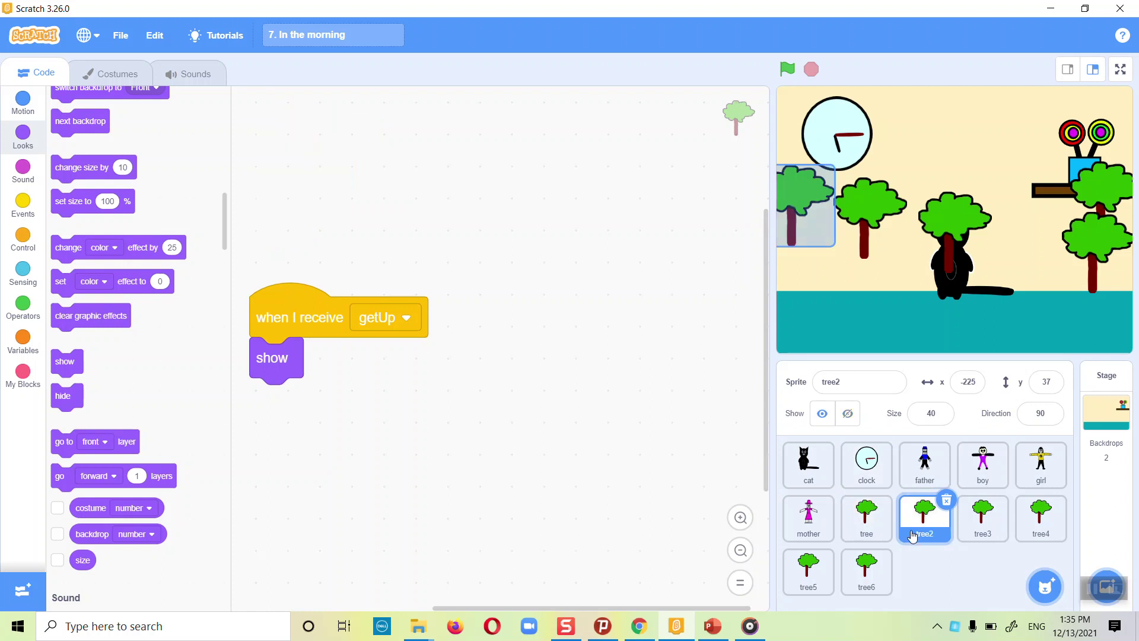
{"action": "left_click_drag", "start_coordinate": [297, 215], "coordinate": [543, 181]}
{"action": "left_click_drag", "start_coordinate": [287, 183], "coordinate": [161, 228]}
{"action": "left_click_drag", "start_coordinate": [525, 185], "coordinate": [279, 177]}
{"action": "left_click", "coordinate": [302, 144]}
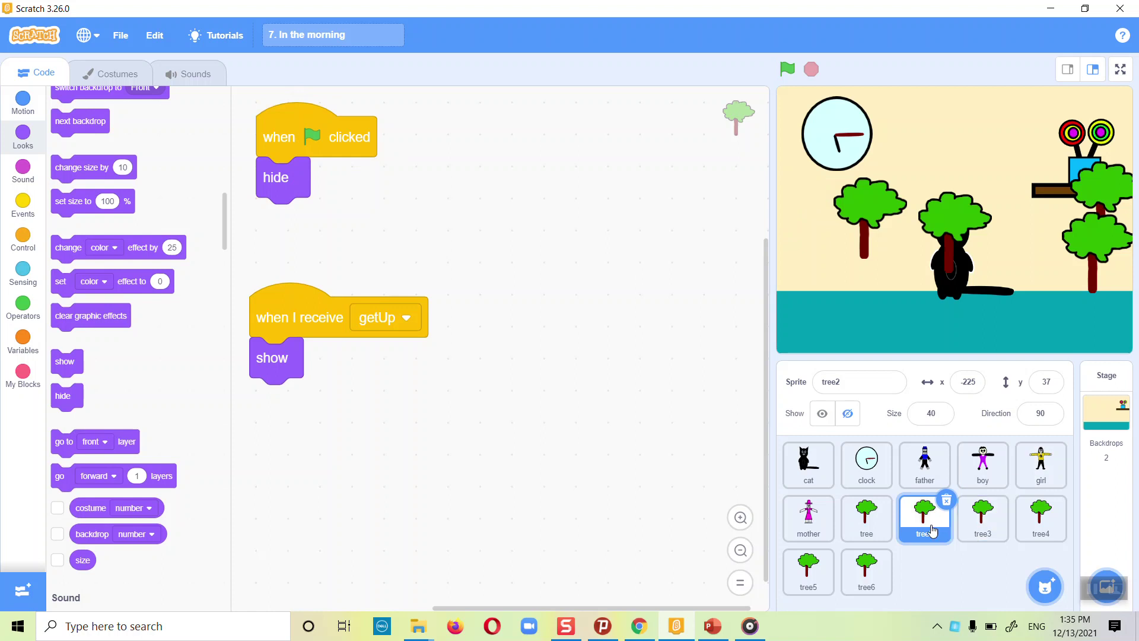
Copy tree2's green-flag hide script to tree3 through tree6 and check the scripts of the other tree sprites
{"action": "left_click", "coordinate": [878, 532]}
{"action": "left_click", "coordinate": [979, 523]}
{"action": "left_click", "coordinate": [1042, 524]}
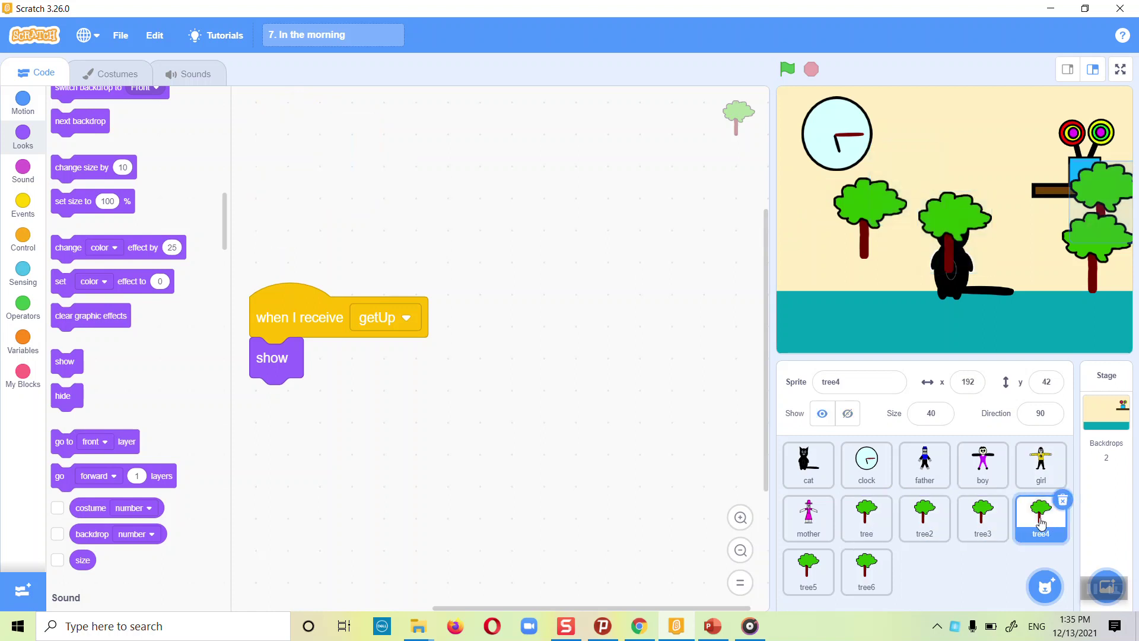
{"action": "left_click", "coordinate": [825, 564]}
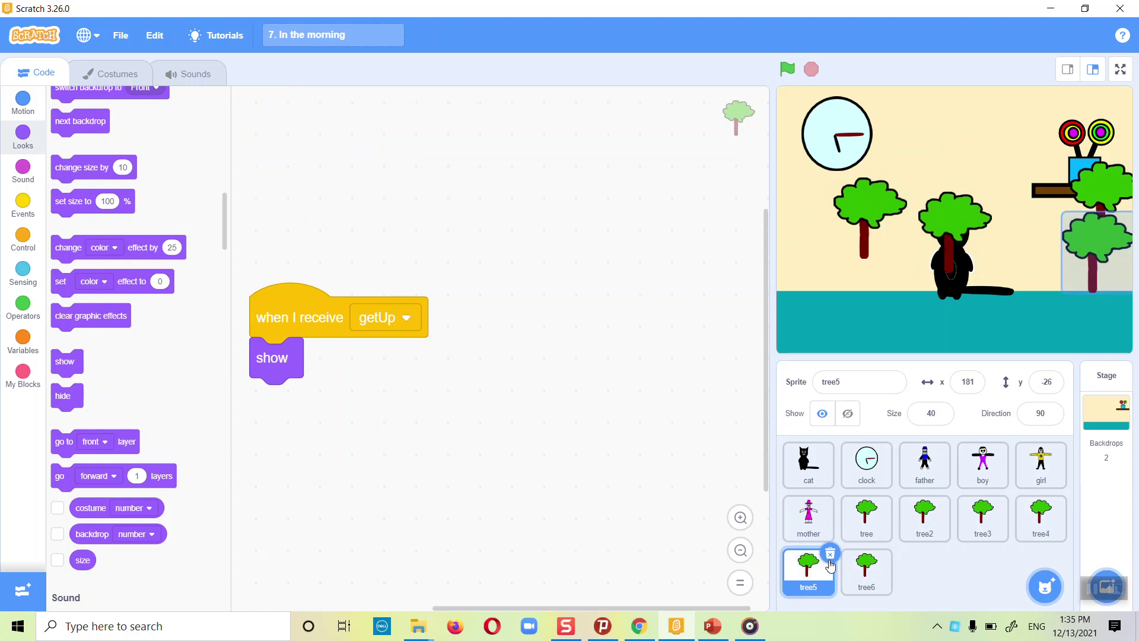
{"action": "left_click", "coordinate": [863, 578]}
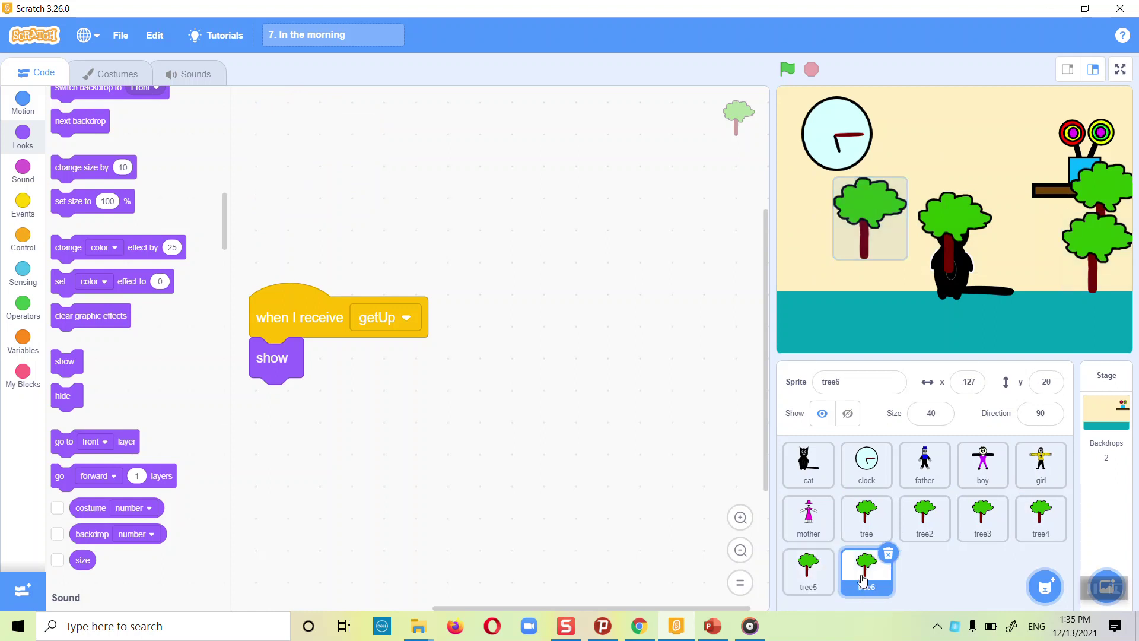
Insert go to blocks above hide in the green-flag scripts: x: -225 y: 37 for tree2 and x: -13 y: 1 for tree3
{"action": "left_click", "coordinate": [928, 520]}
{"action": "left_click", "coordinate": [21, 106]}
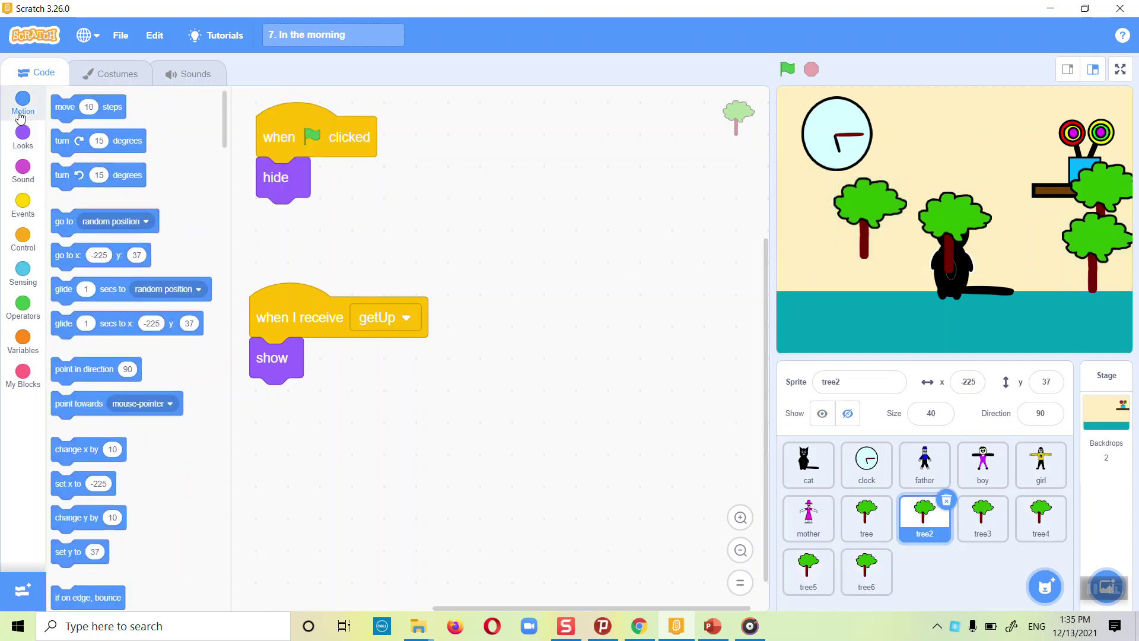
{"action": "left_click_drag", "start_coordinate": [65, 281], "coordinate": [280, 178]}
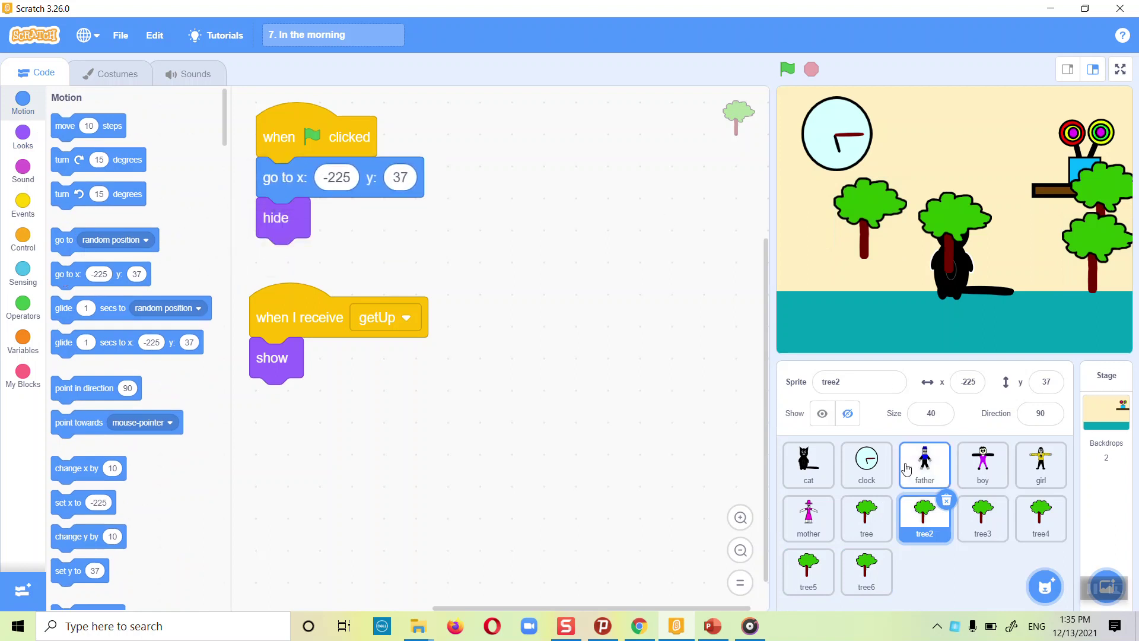
{"action": "left_click", "coordinate": [967, 514]}
{"action": "left_click_drag", "start_coordinate": [71, 274], "coordinate": [283, 177]}
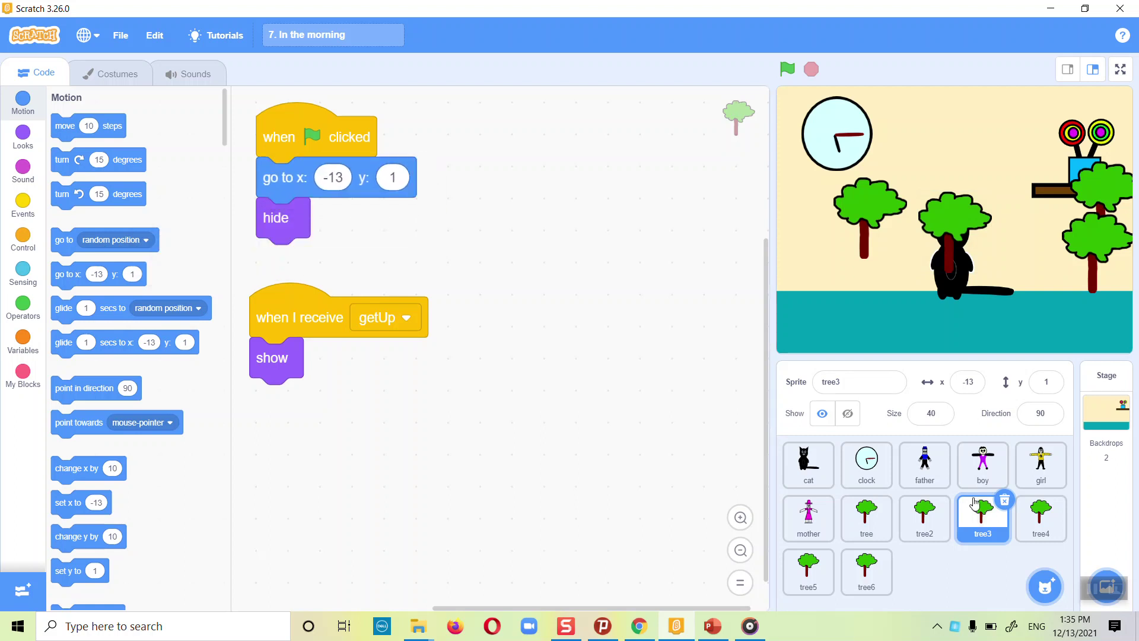
Insert go to blocks above hide: x: 192 y: 42 for tree4, x: 181 y: -26 for tree5, and x: -127 y: 20 for tree6
{"action": "left_click", "coordinate": [1040, 532]}
{"action": "left_click_drag", "start_coordinate": [117, 276], "coordinate": [333, 178]}
{"action": "left_click", "coordinate": [828, 579]}
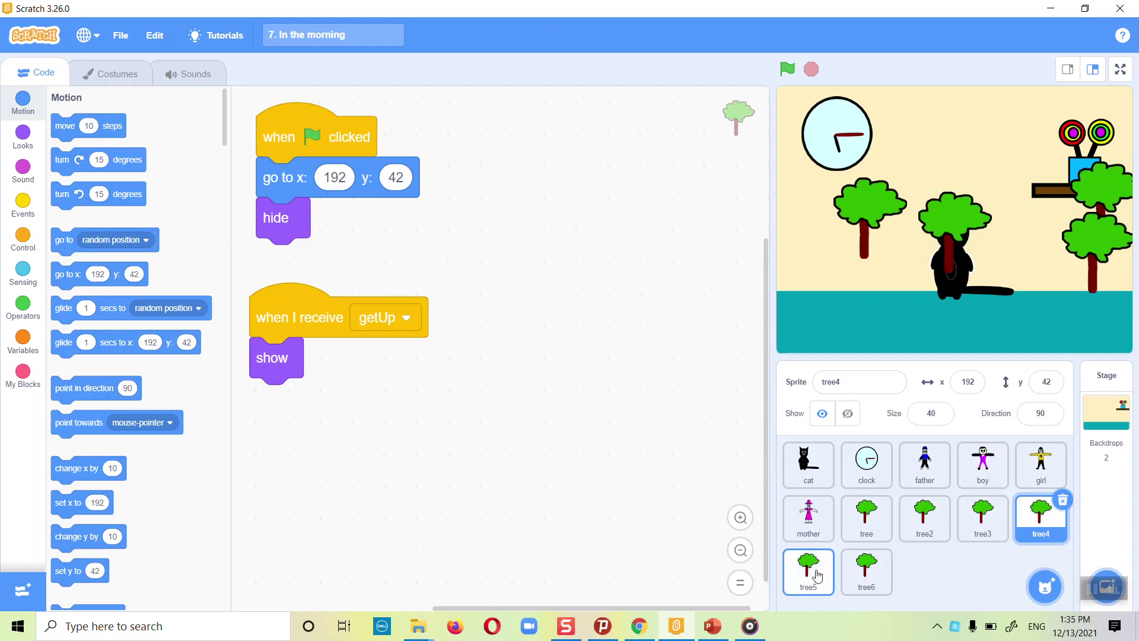
{"action": "left_click_drag", "start_coordinate": [72, 271], "coordinate": [276, 177]}
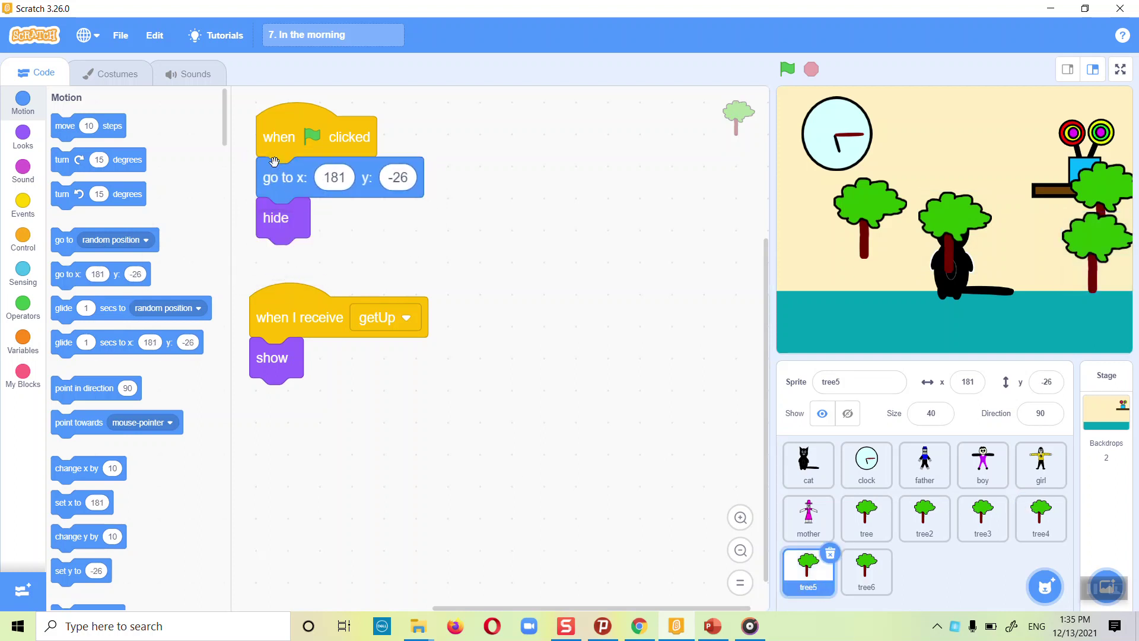
{"action": "left_click", "coordinate": [864, 581]}
{"action": "left_click_drag", "start_coordinate": [68, 277], "coordinate": [273, 171]}
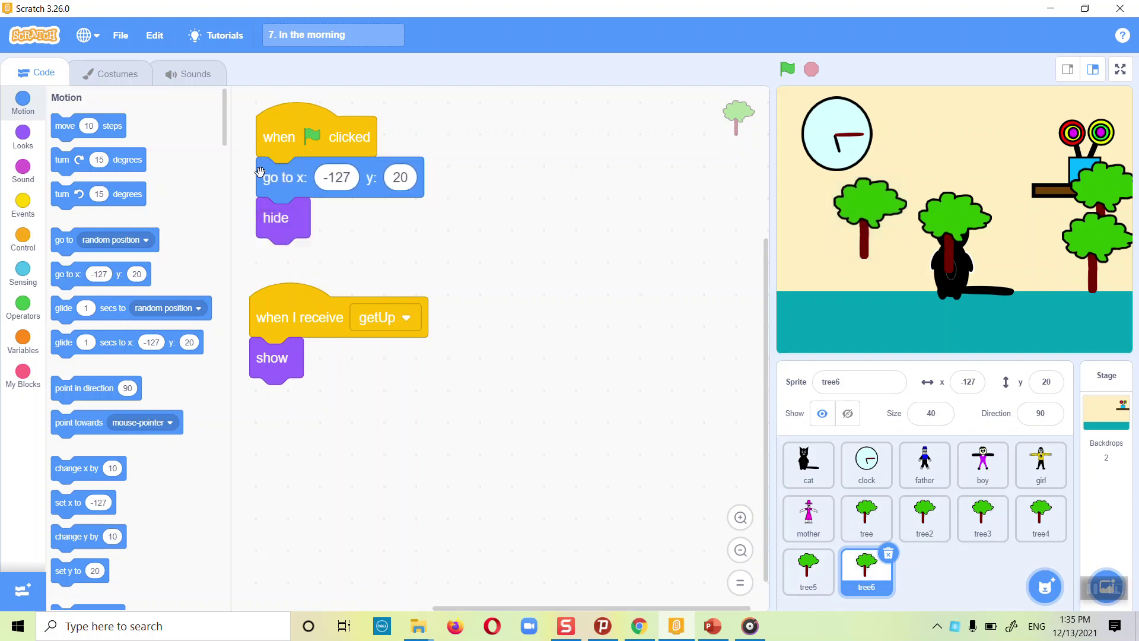
Play the animation in full screen through the switch to the outdoor scene, and return to the editor
{"action": "left_click", "coordinate": [1121, 69]}
{"action": "left_click", "coordinate": [213, 36]}
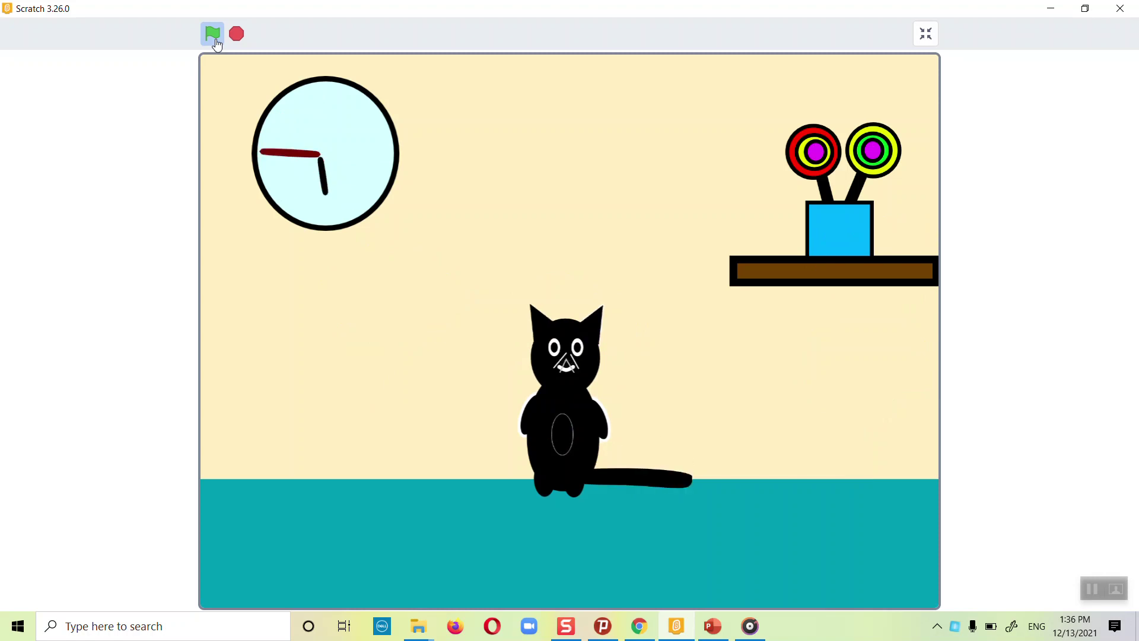
{"action": "left_click", "coordinate": [212, 35]}
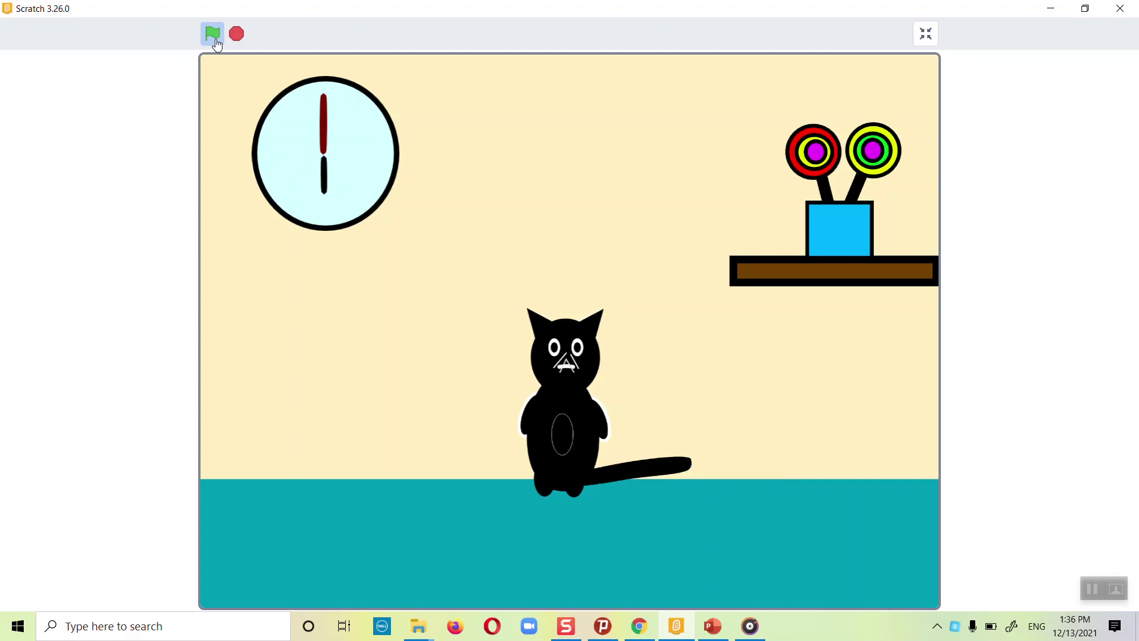
{"action": "left_click", "coordinate": [212, 34]}
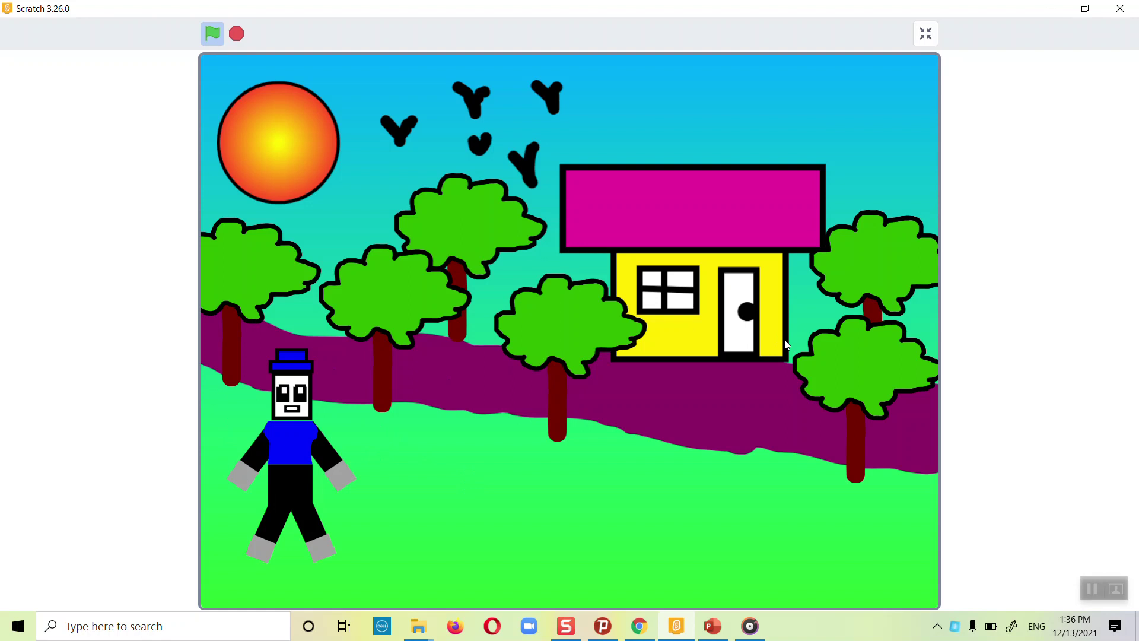
{"action": "left_click", "coordinate": [931, 37]}
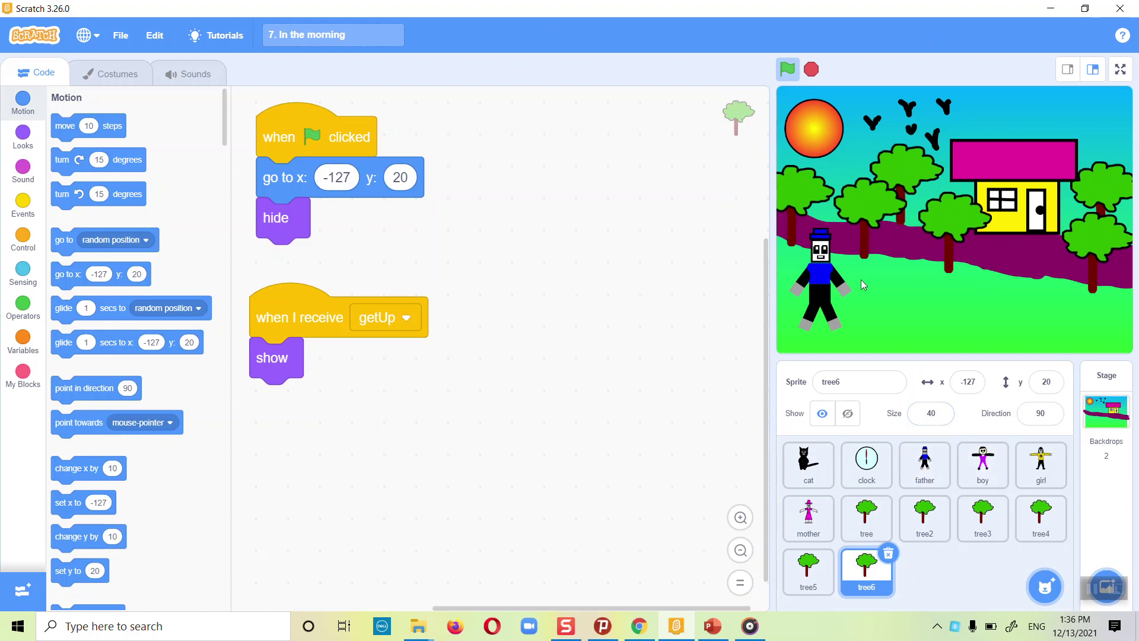
Move father's getUp script clear of its green-flag script and look through the sprite's five costumes, leaving costume1 selected
{"action": "left_click", "coordinate": [929, 481]}
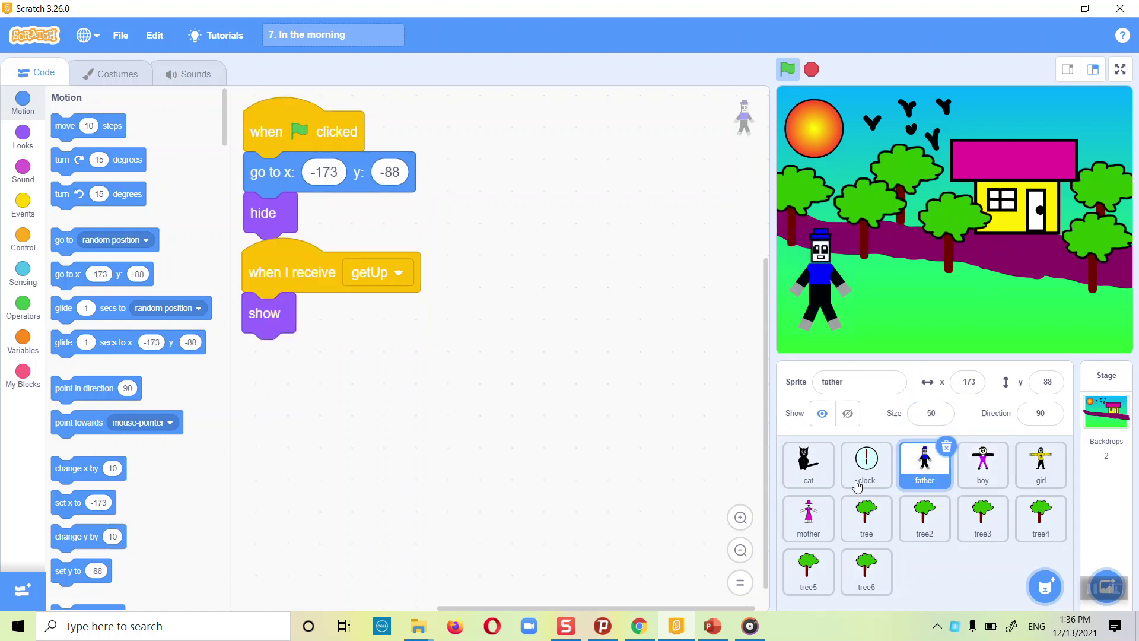
{"action": "left_click_drag", "start_coordinate": [269, 276], "coordinate": [272, 304]}
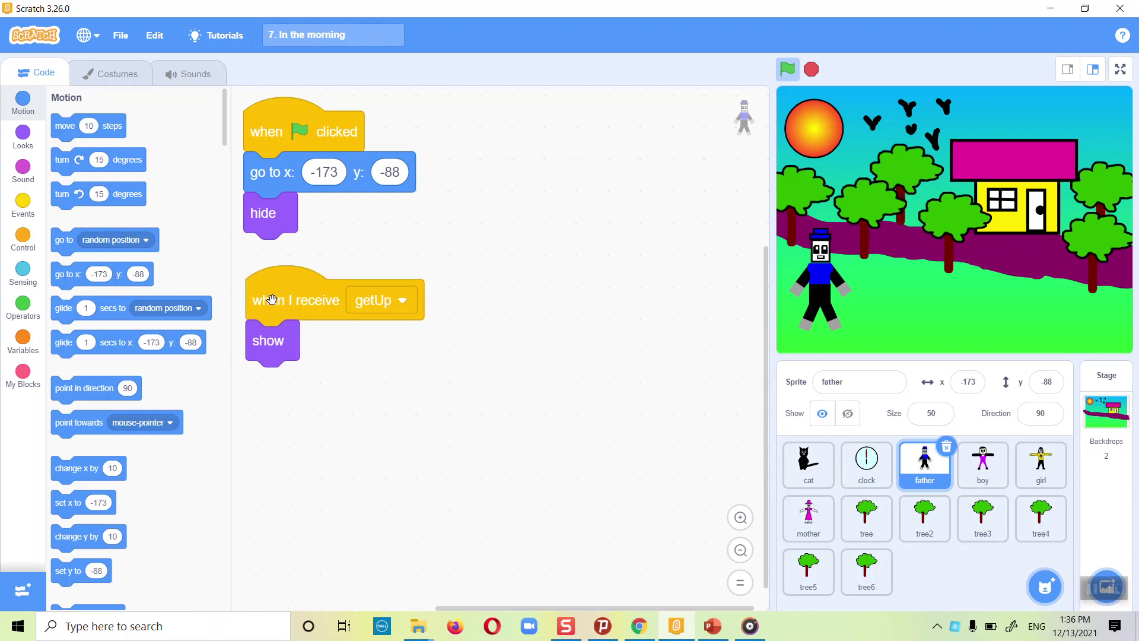
{"action": "left_click", "coordinate": [113, 74]}
{"action": "left_click", "coordinate": [61, 131]}
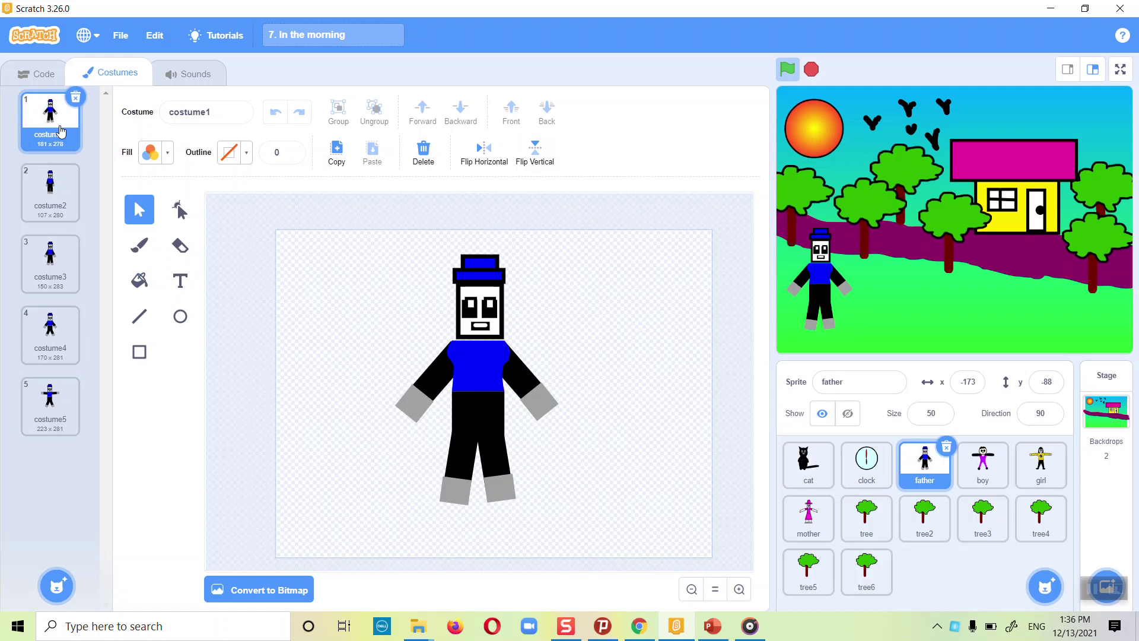
{"action": "left_click", "coordinate": [58, 180]}
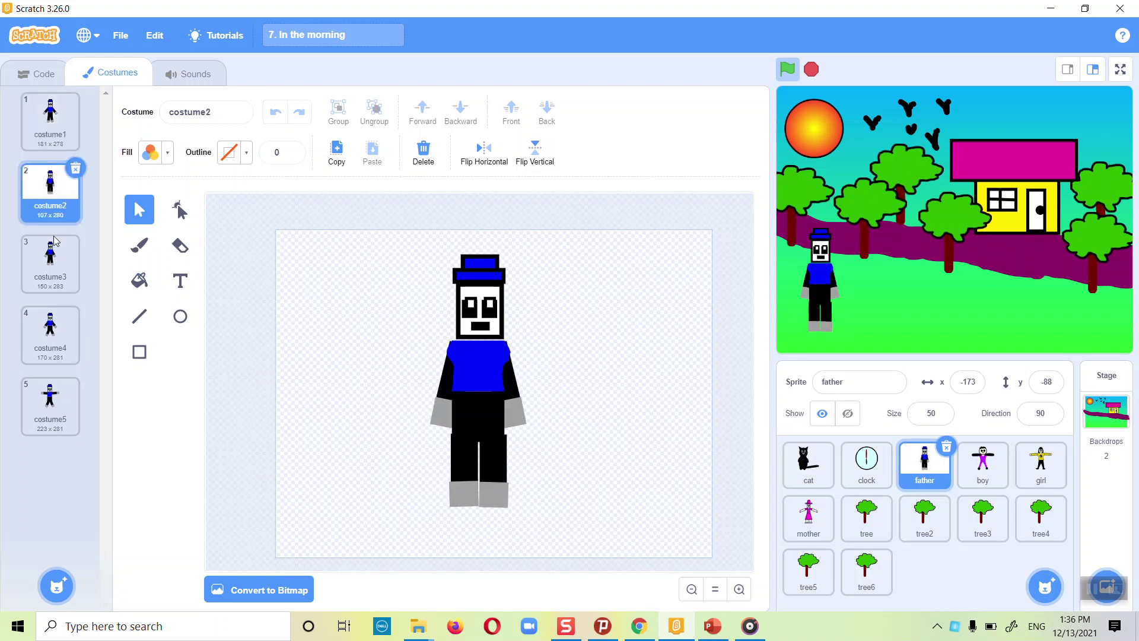
{"action": "left_click", "coordinate": [51, 270]}
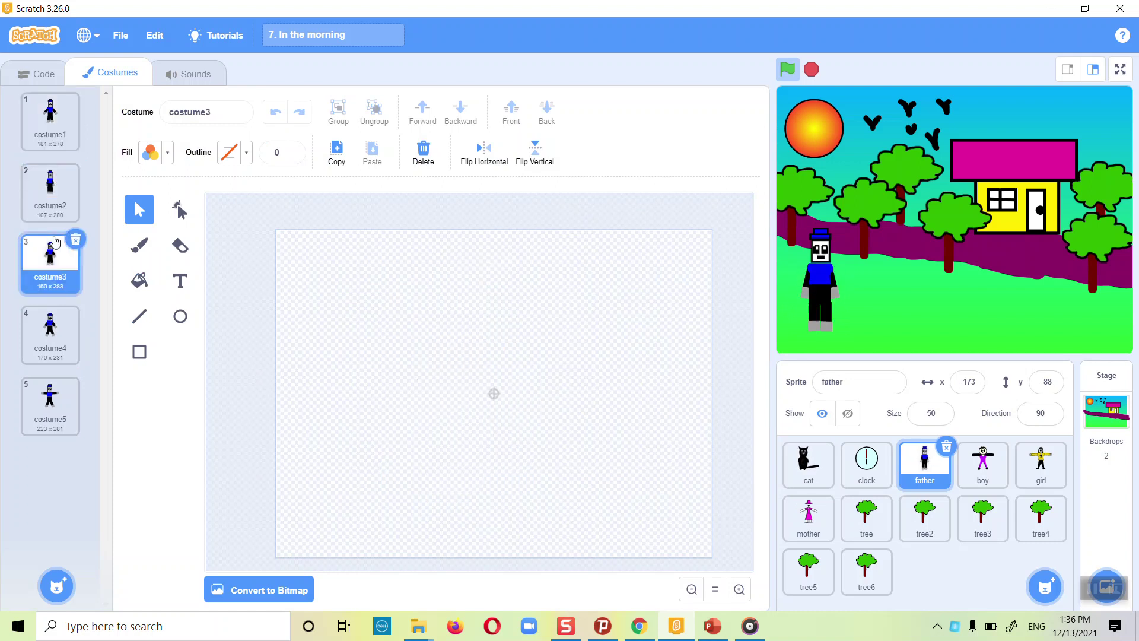
{"action": "left_click", "coordinate": [50, 329]}
{"action": "left_click", "coordinate": [46, 385]}
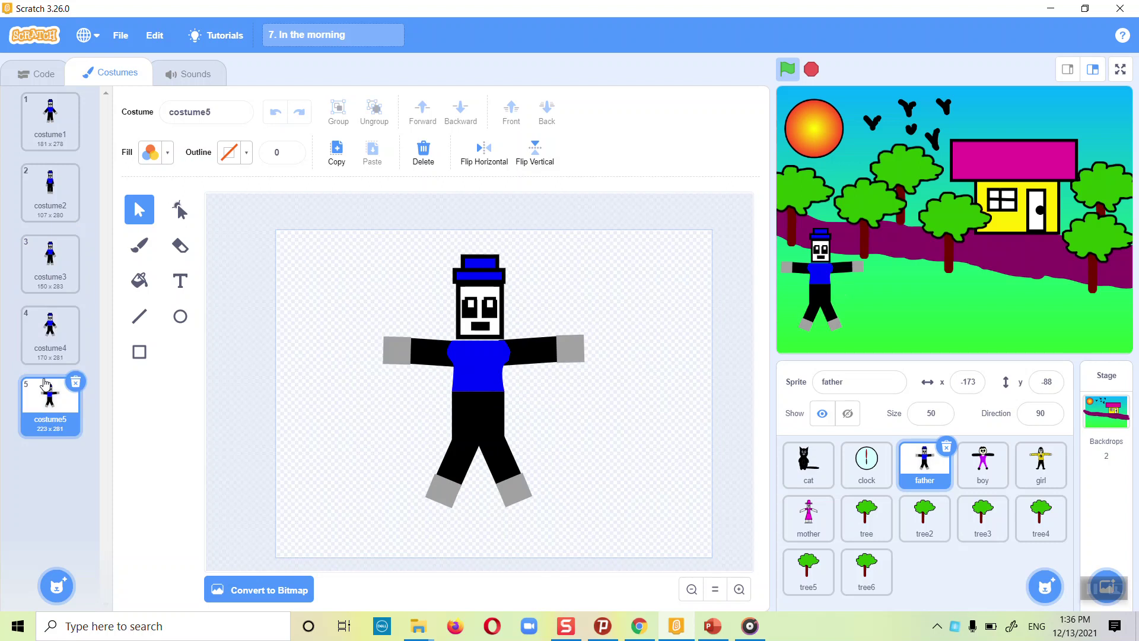
{"action": "left_click", "coordinate": [36, 145]}
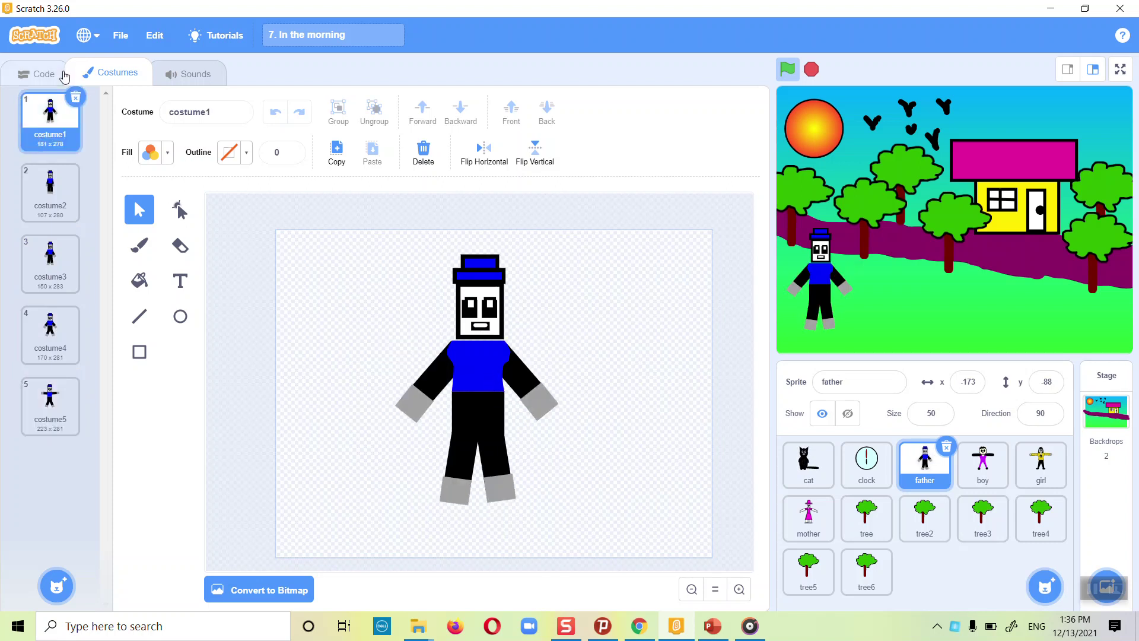
{"action": "left_click", "coordinate": [36, 80]}
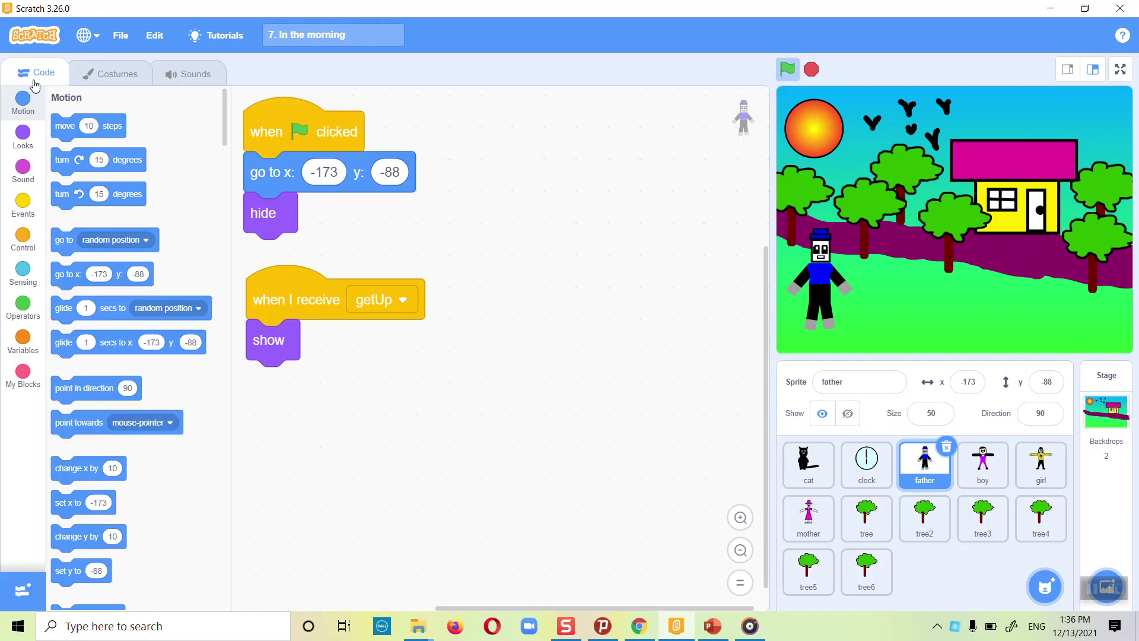
{"action": "left_click", "coordinate": [101, 78]}
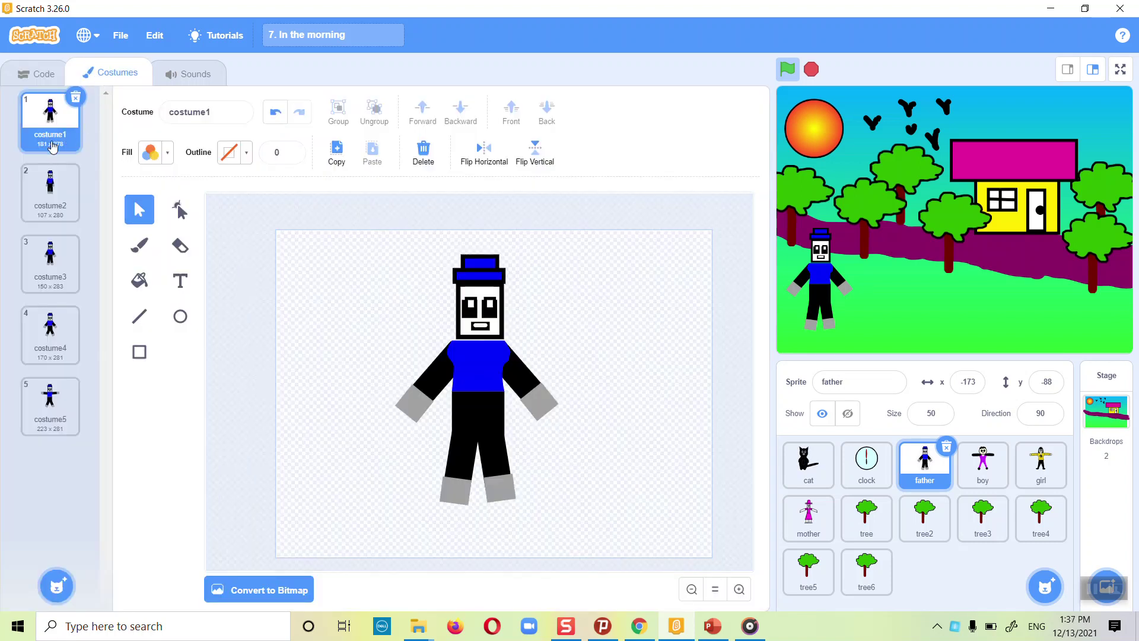
{"action": "left_click", "coordinate": [39, 73]}
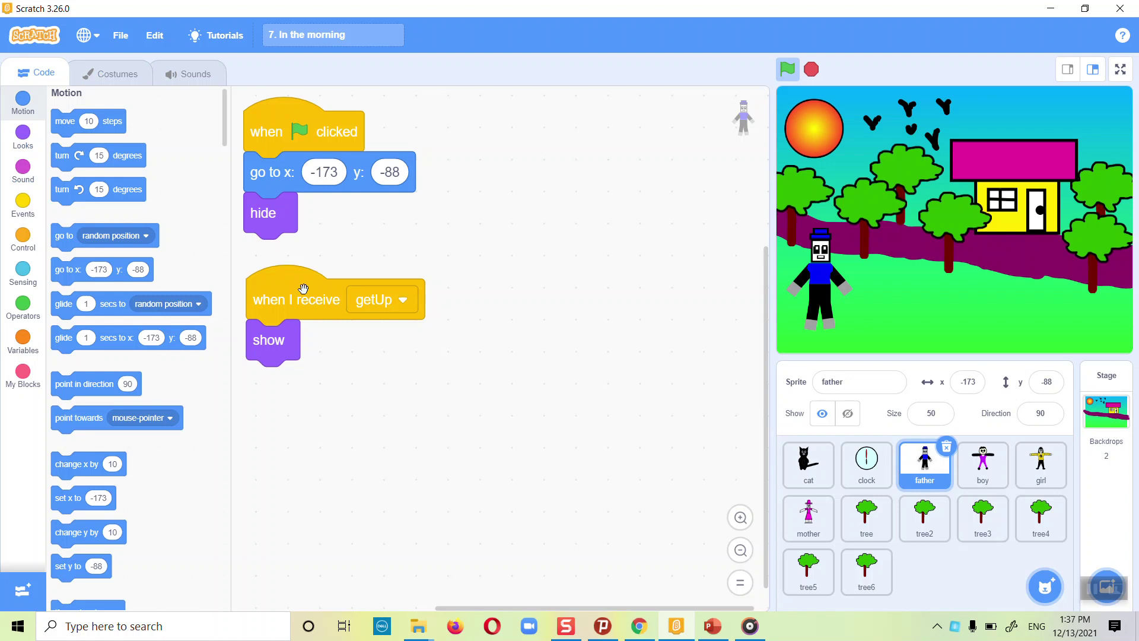
Insert a switch costume to costume1 block above show in father's getUp script
{"action": "left_click", "coordinate": [24, 135]}
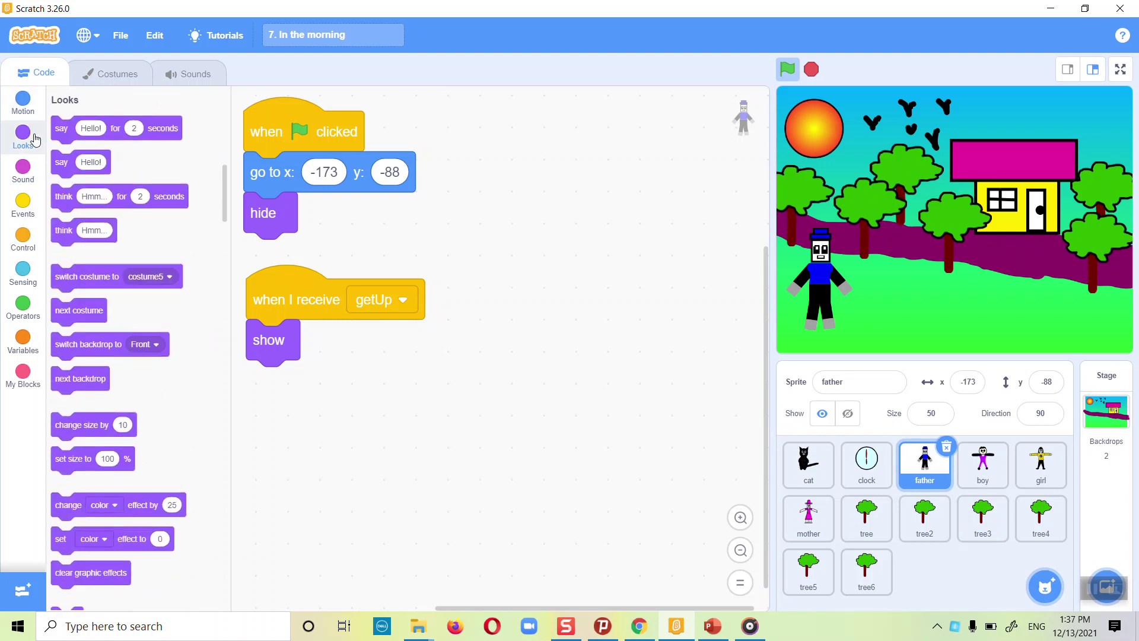
{"action": "left_click_drag", "start_coordinate": [76, 276], "coordinate": [274, 343]}
{"action": "left_click", "coordinate": [402, 342]}
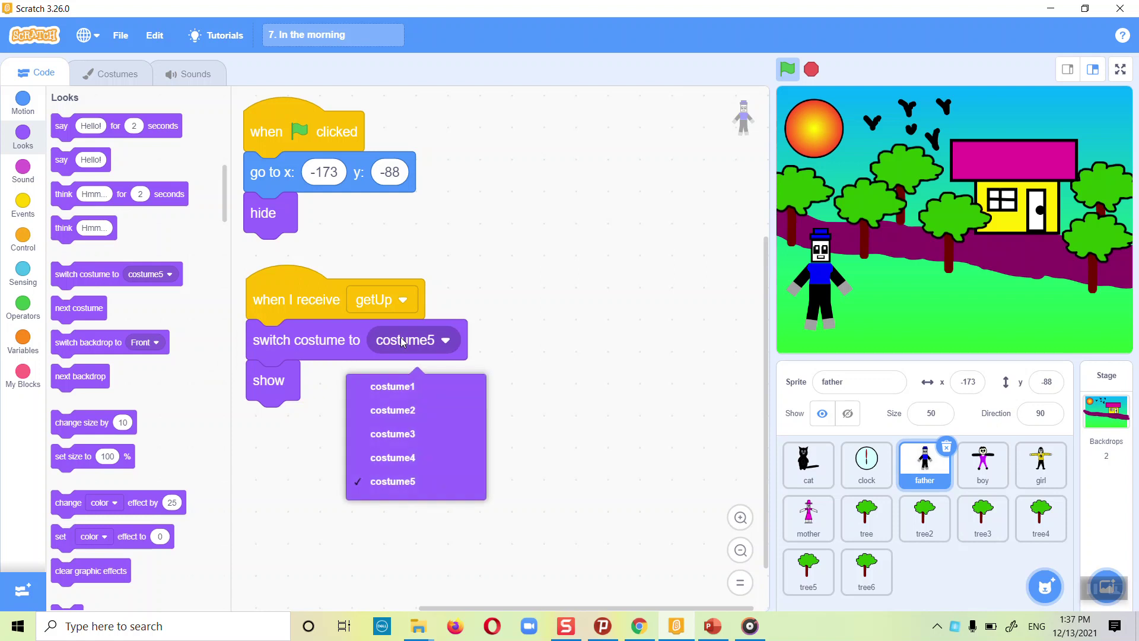
{"action": "left_click", "coordinate": [398, 389]}
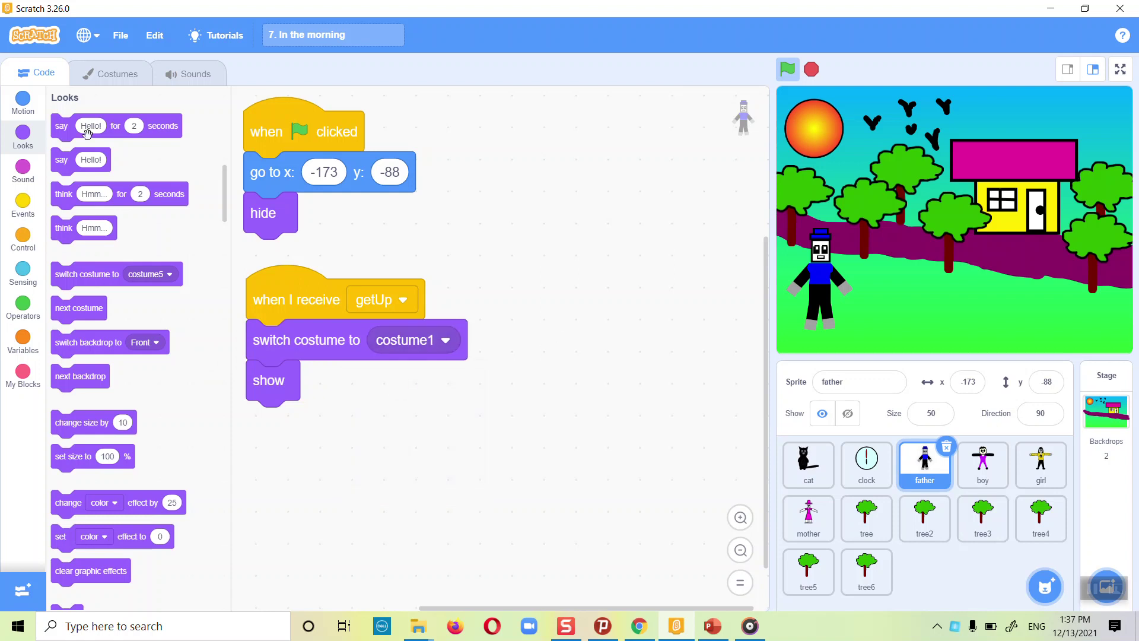
Add a say block below show in father's getUp script with the text "Get Up!" for 2 seconds
{"action": "left_click_drag", "start_coordinate": [65, 125], "coordinate": [254, 416]}
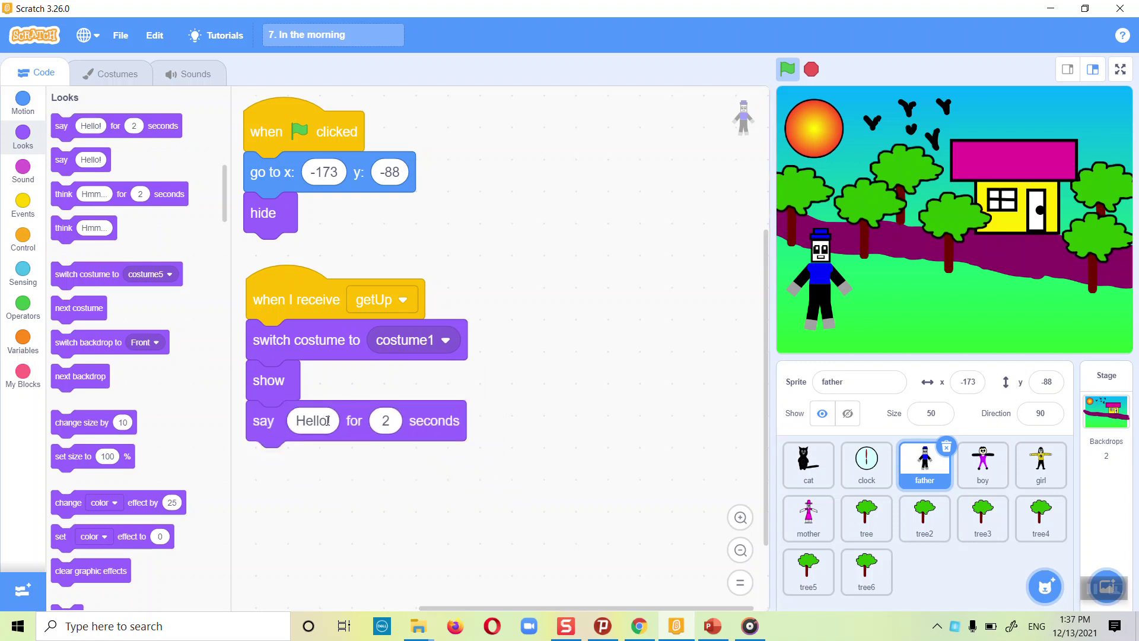
{"action": "mouse_move", "coordinate": [326, 424]}
{"action": "left_mouse_down"}
{"action": "mouse_move", "coordinate": [264, 426]}
{"action": "mouse_move", "coordinate": [327, 425]}
{"action": "left_mouse_up"}
{"action": "left_click", "coordinate": [330, 421]}
{"action": "left_click", "coordinate": [327, 420]}
{"action": "key", "text": "shift+Home"}
{"action": "type", "text": "Get "}
{"action": "type", "text": "up"}
{"action": "key", "text": "BackSpace"}
{"action": "key", "text": "BackSpace"}
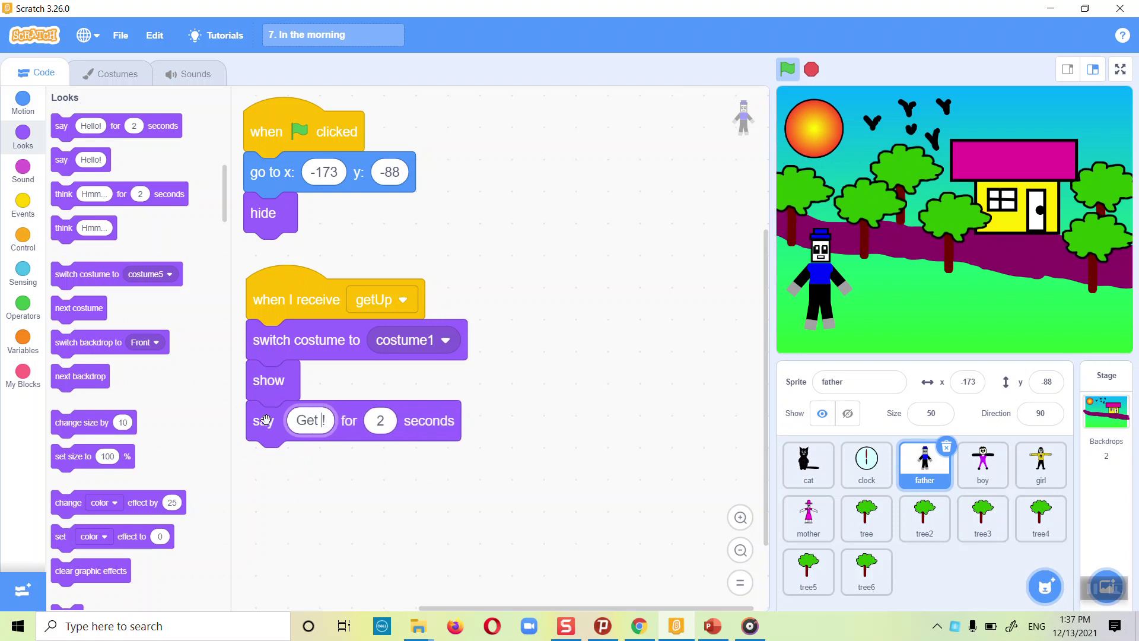
{"action": "type", "text": "Up"}
{"action": "left_click", "coordinate": [523, 428]}
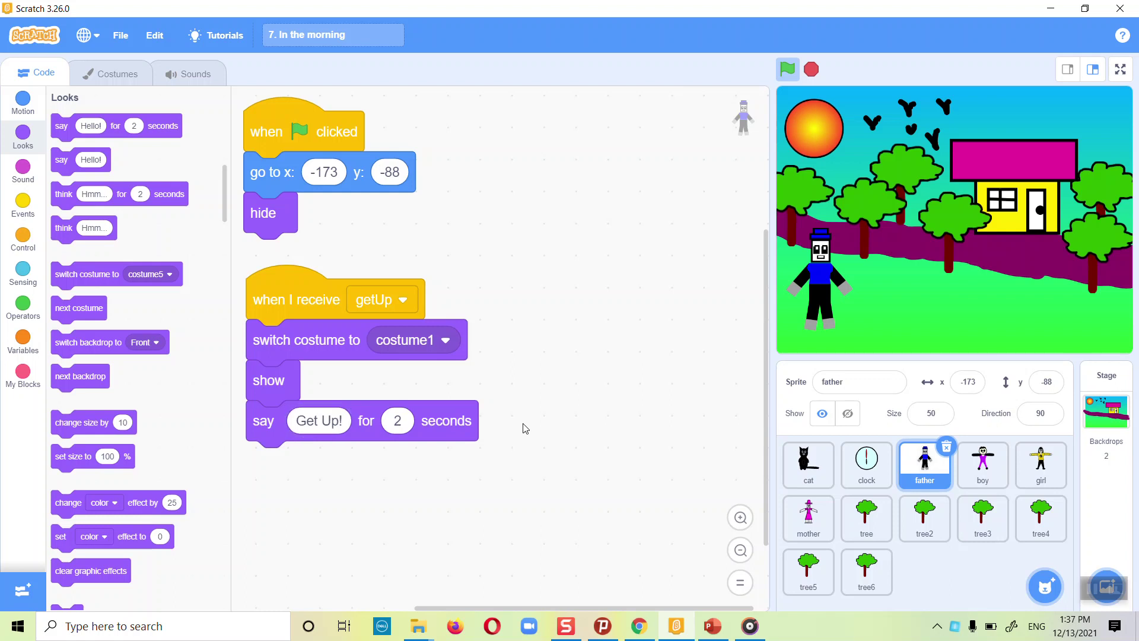
{"action": "scroll", "coordinate": [524, 429], "scroll_direction": "down", "scroll_amount": 3}
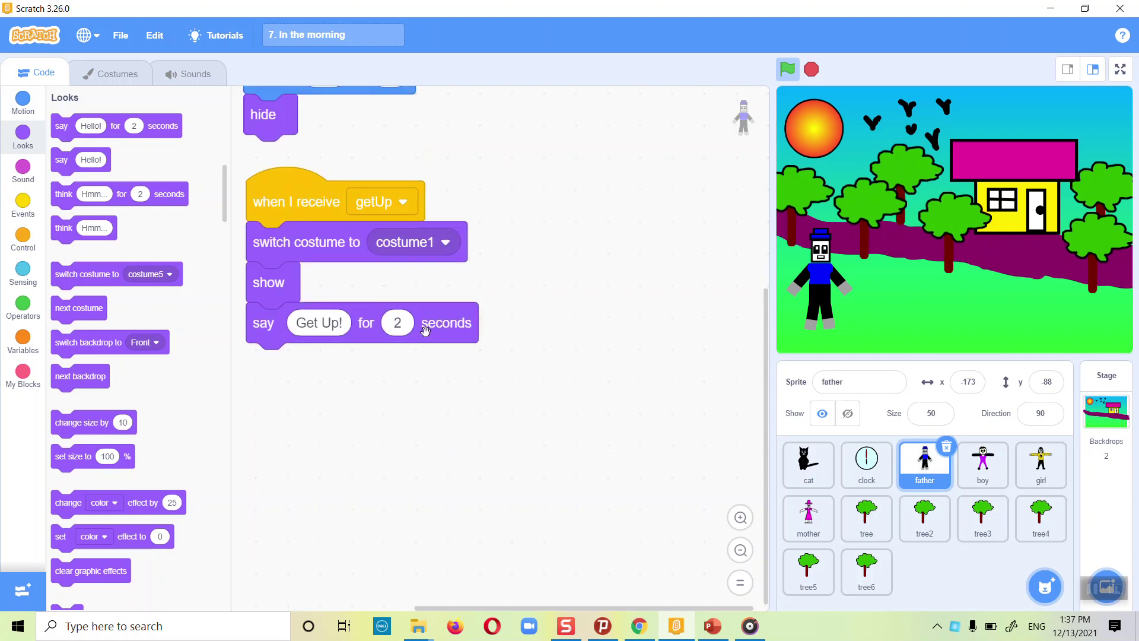
Record a new voice sound for the father sprite and save it to its sounds
{"action": "left_click", "coordinate": [206, 78]}
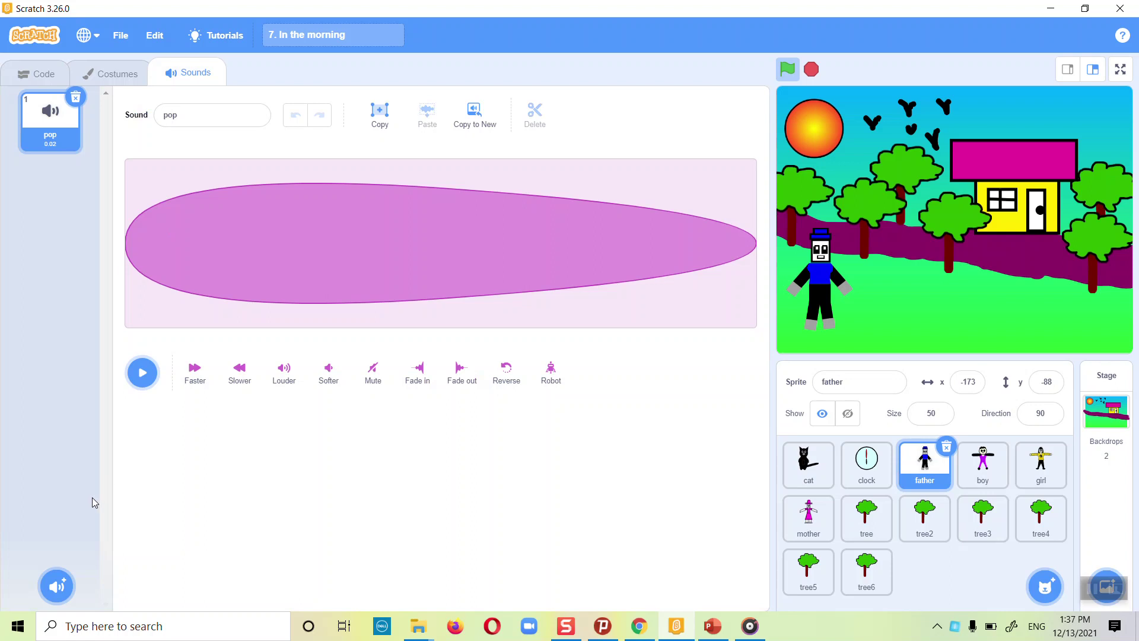
{"action": "mouse_move", "coordinate": [61, 579]}
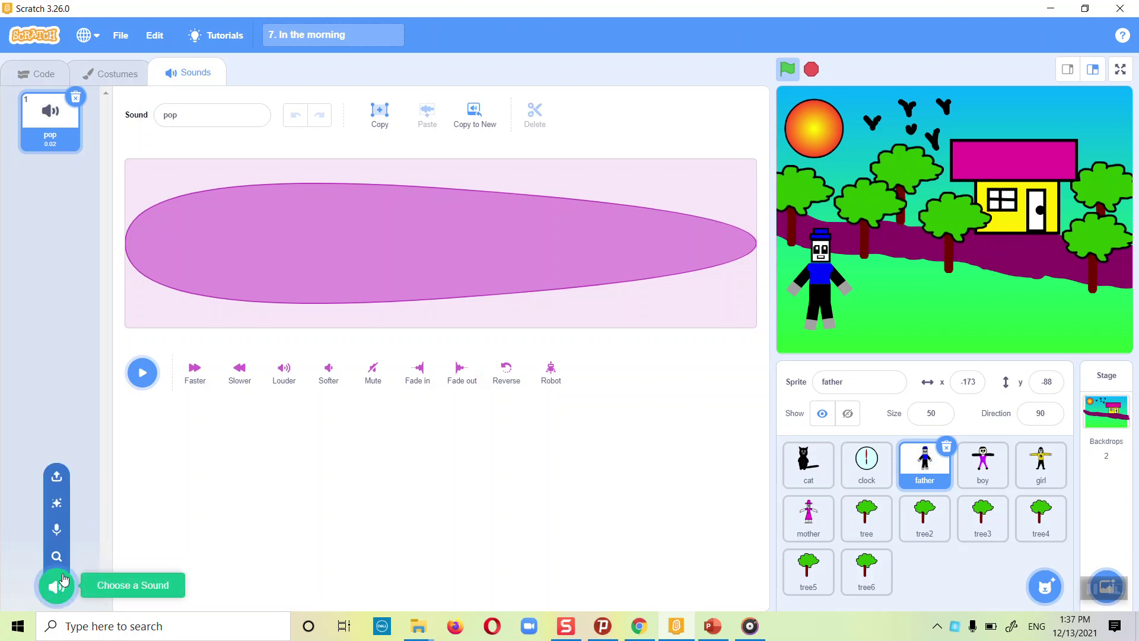
{"action": "left_click", "coordinate": [57, 536]}
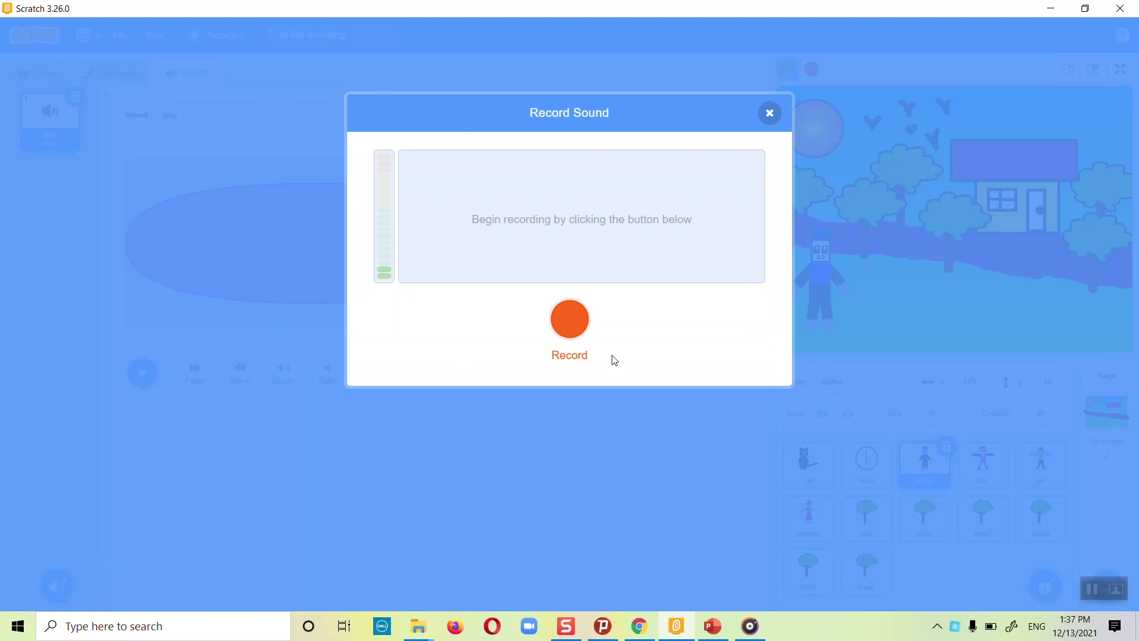
{"action": "left_click", "coordinate": [566, 316]}
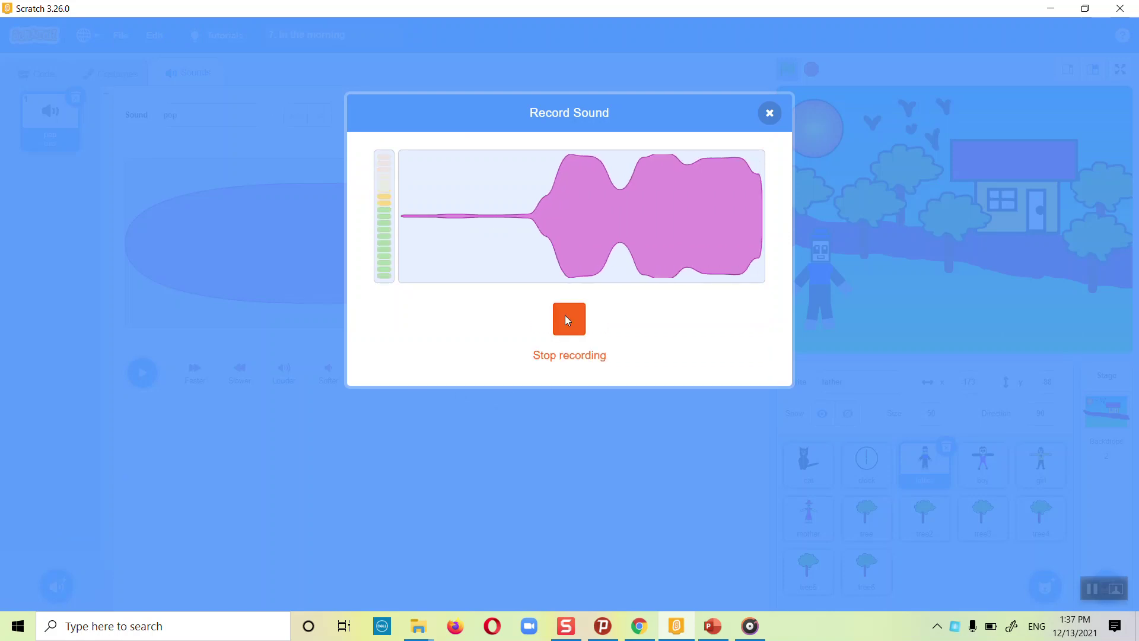
{"action": "left_click", "coordinate": [567, 321]}
{"action": "left_click", "coordinate": [743, 383]}
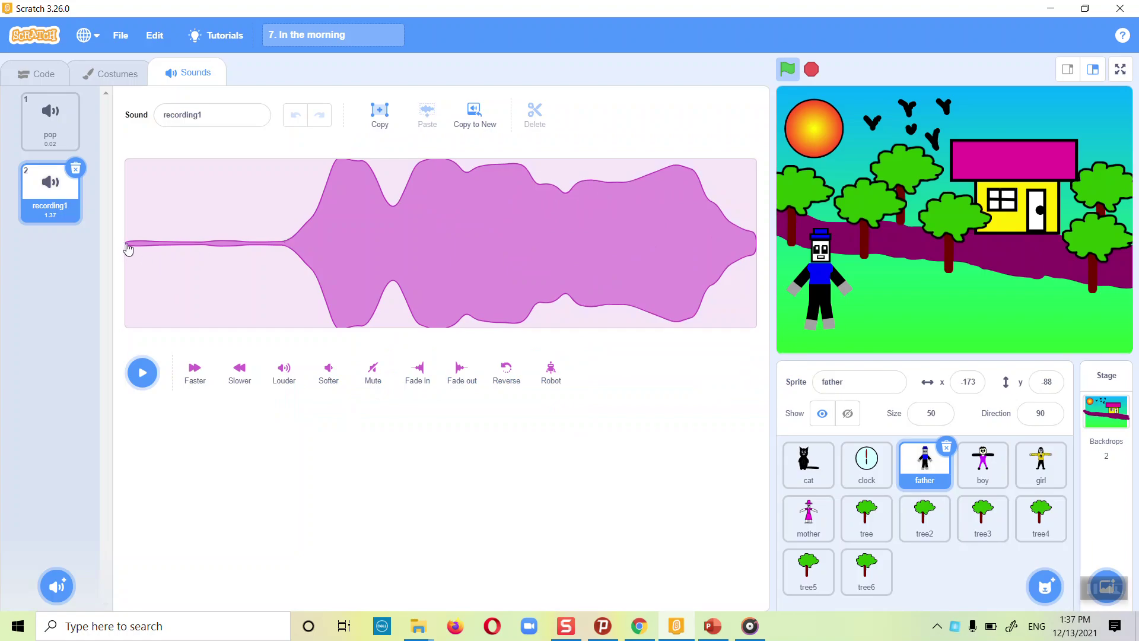
Delete the silent beginning of father's recording and apply the Slower effect twice
{"action": "left_click_drag", "start_coordinate": [126, 242], "coordinate": [283, 254]}
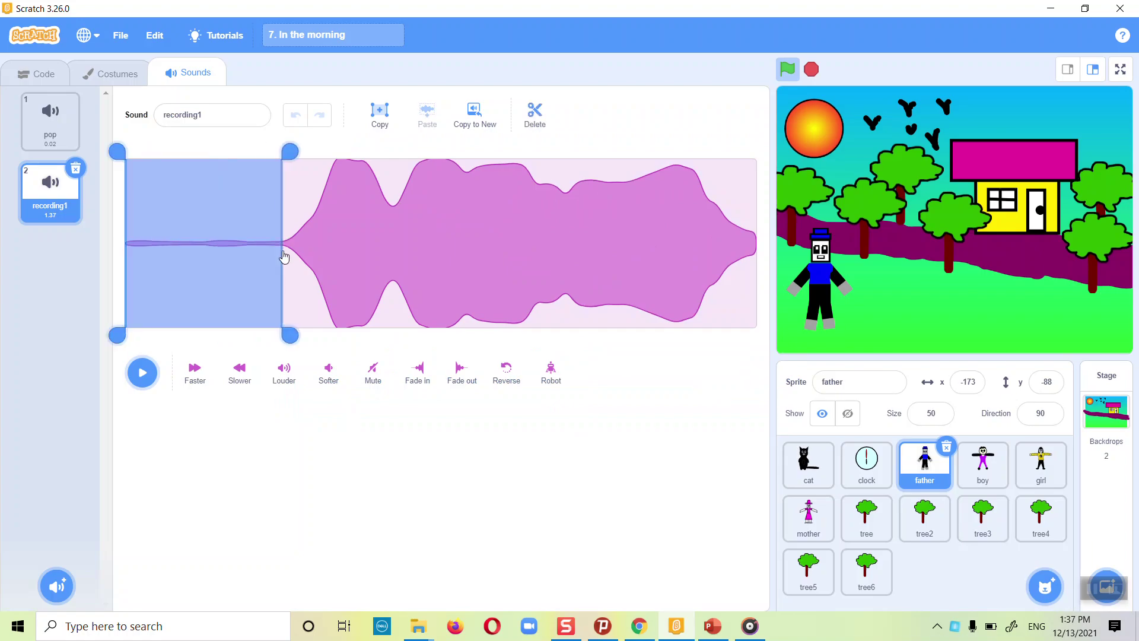
{"action": "left_click", "coordinate": [536, 111]}
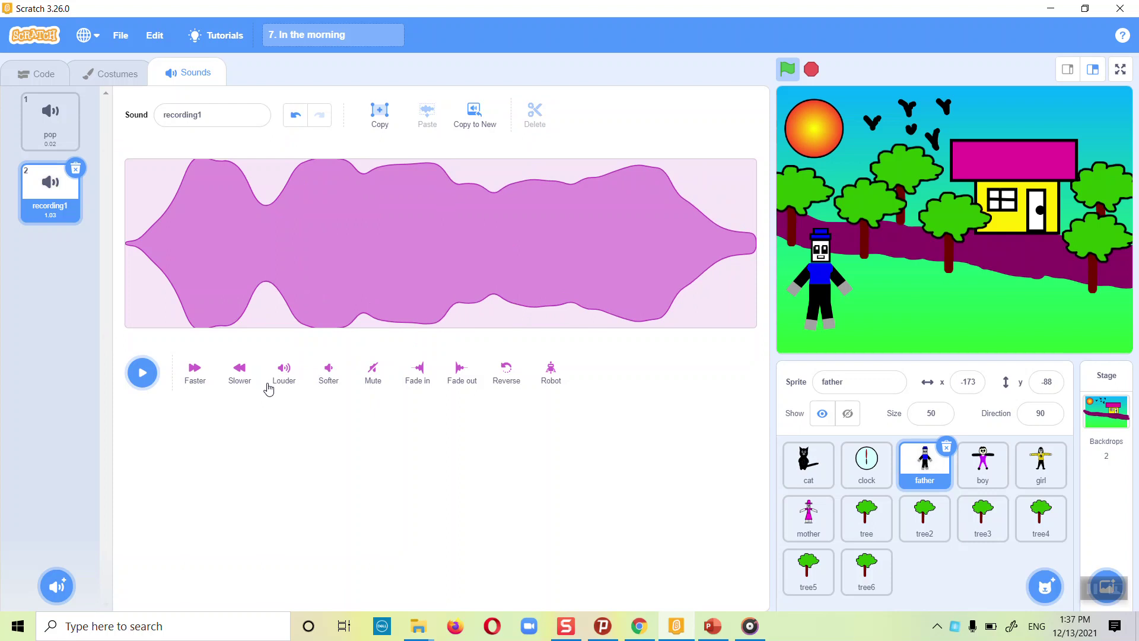
{"action": "left_click", "coordinate": [245, 390]}
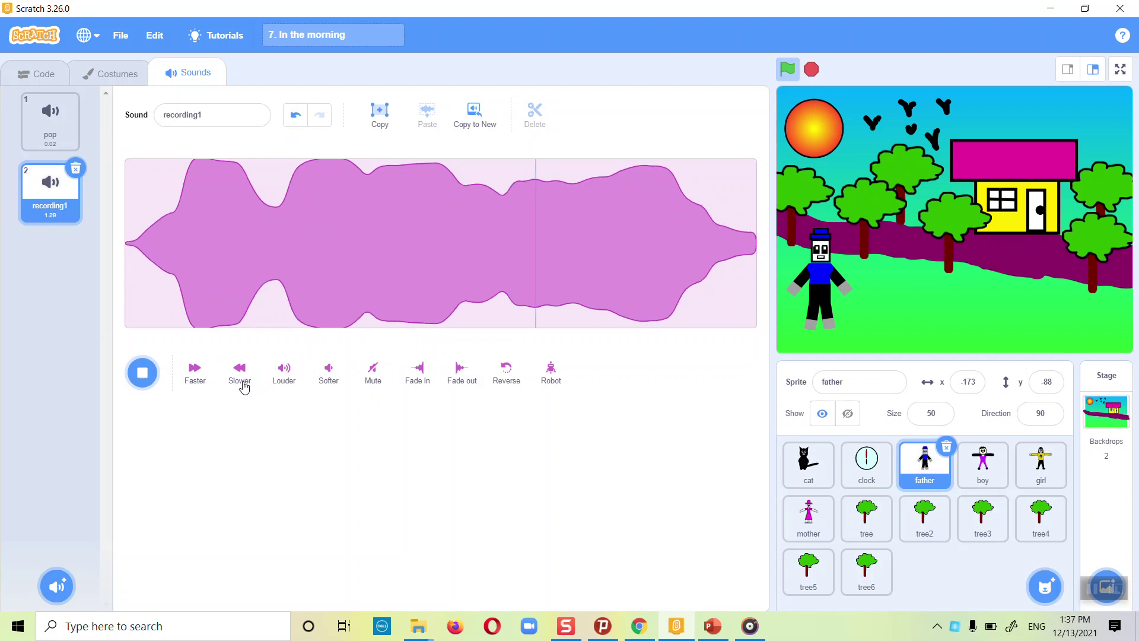
{"action": "key", "text": "ctrl+z"}
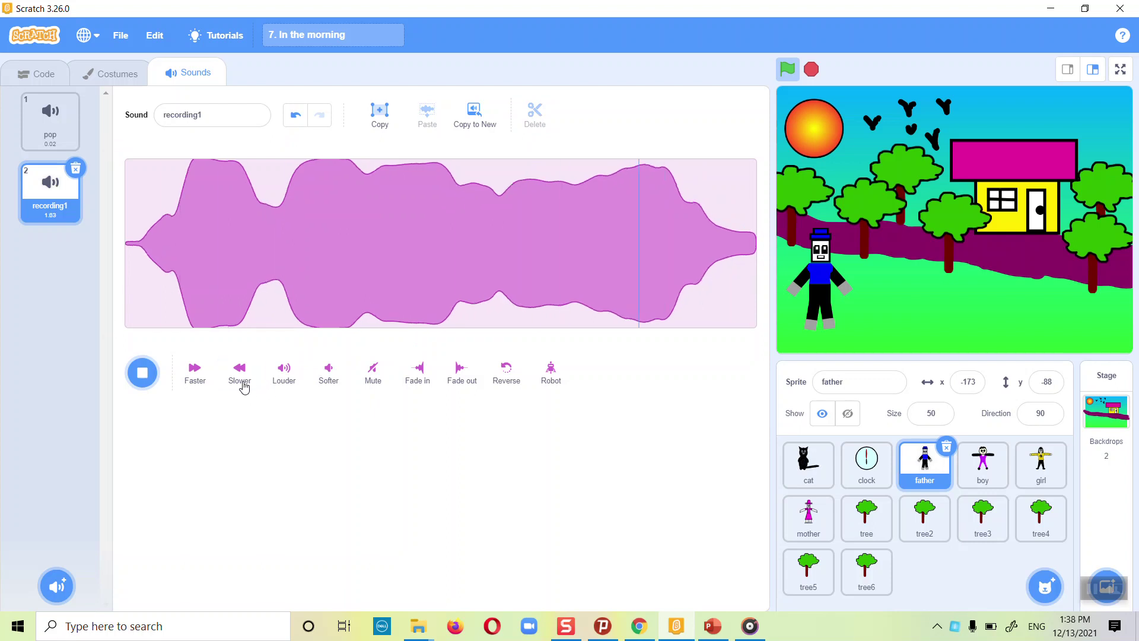
Insert a start sound recording1 block between show and say "Get Up!" in father's getUp script
{"action": "left_click", "coordinate": [38, 76]}
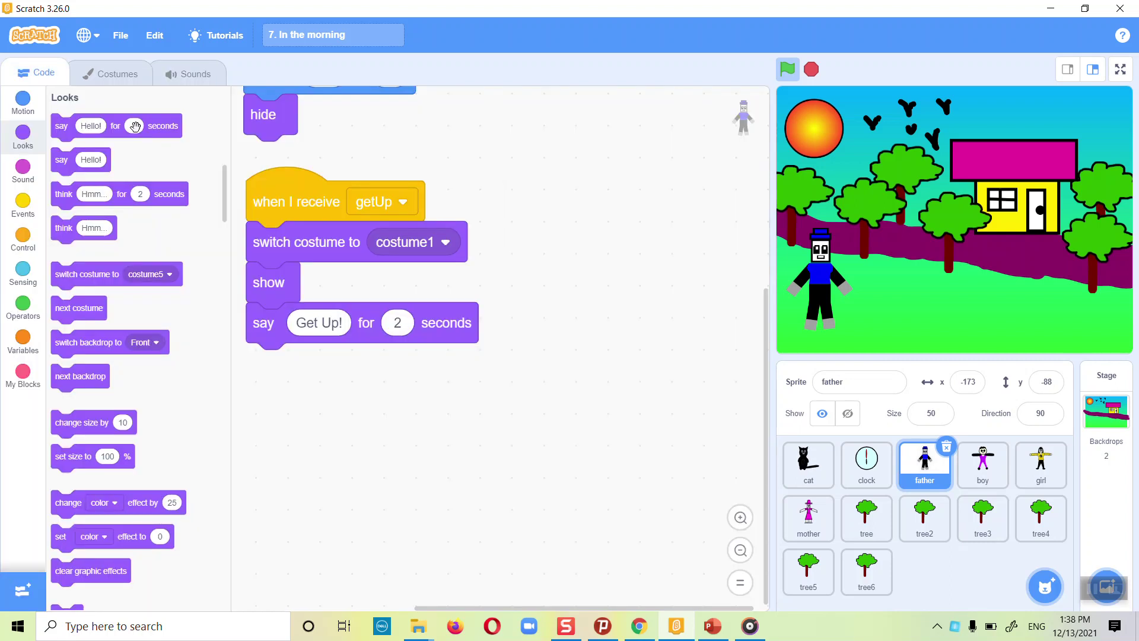
{"action": "left_click", "coordinate": [21, 172]}
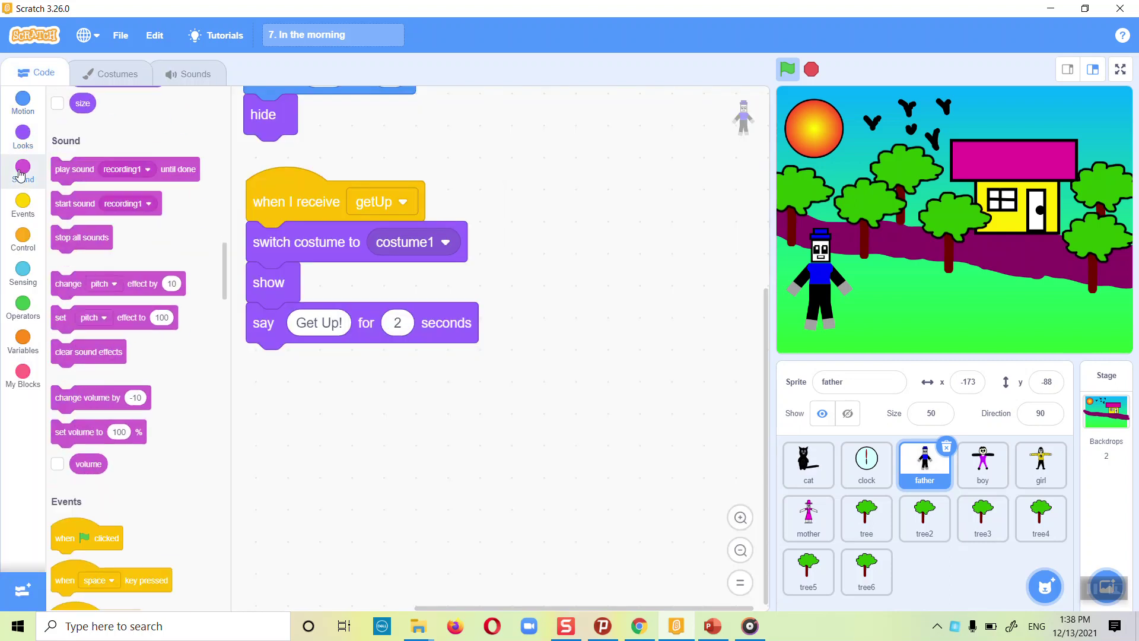
{"action": "left_click_drag", "start_coordinate": [58, 161], "coordinate": [265, 313]}
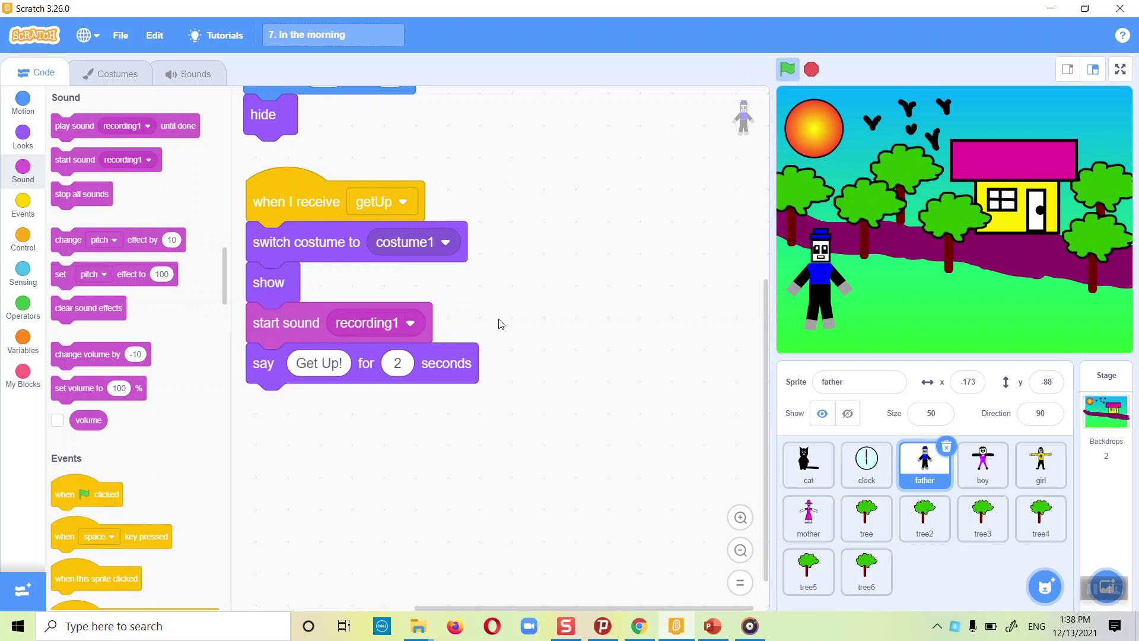
{"action": "scroll", "coordinate": [501, 324], "scroll_direction": "down", "scroll_amount": 2}
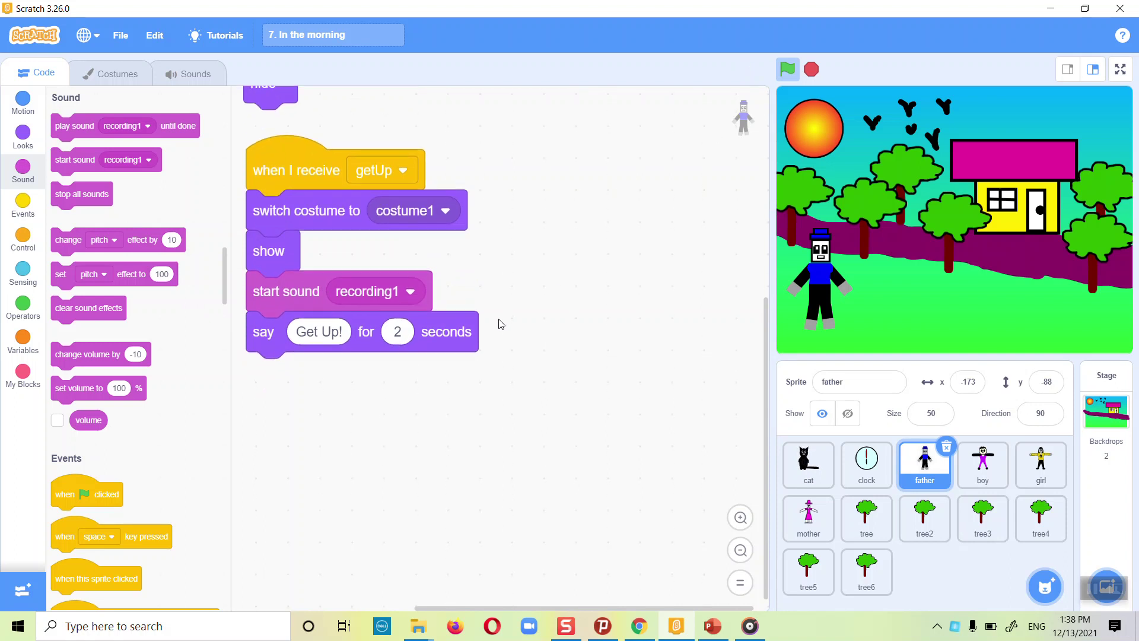
{"action": "scroll", "coordinate": [500, 324], "scroll_direction": "up", "scroll_amount": 1}
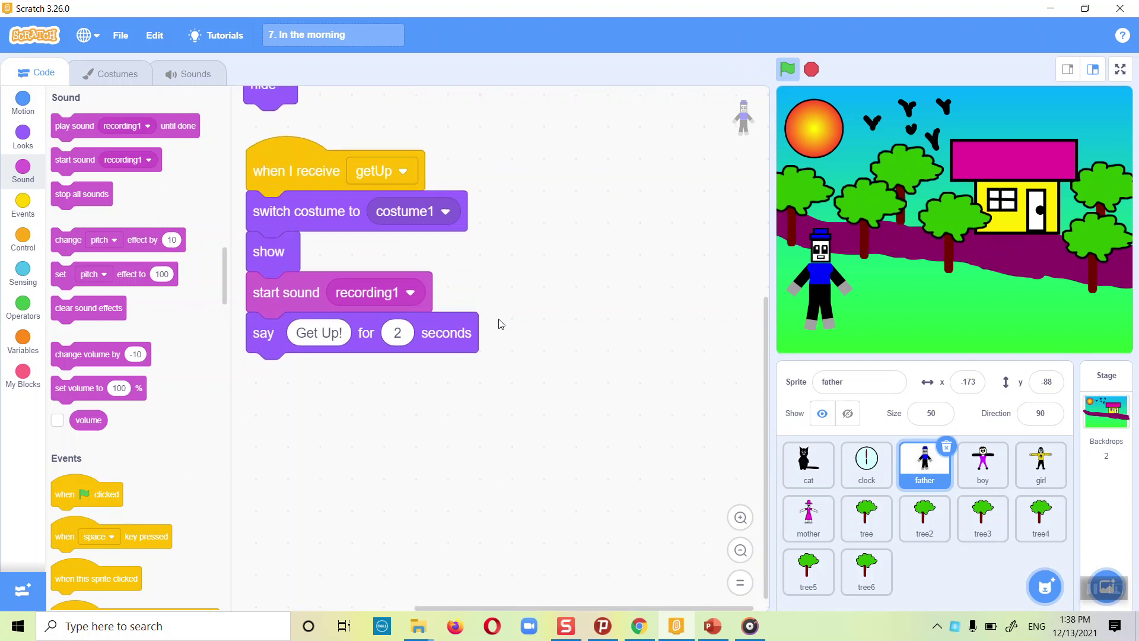
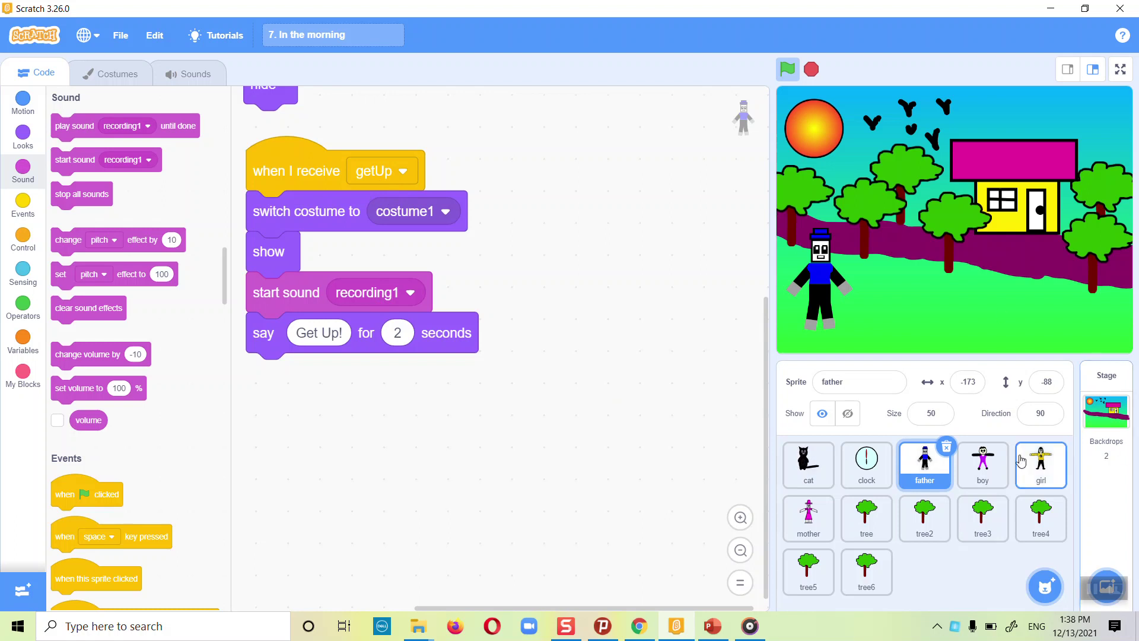
Check the boy sprite's script and the duration of father's "Get Up!" speech
{"action": "left_click", "coordinate": [992, 466]}
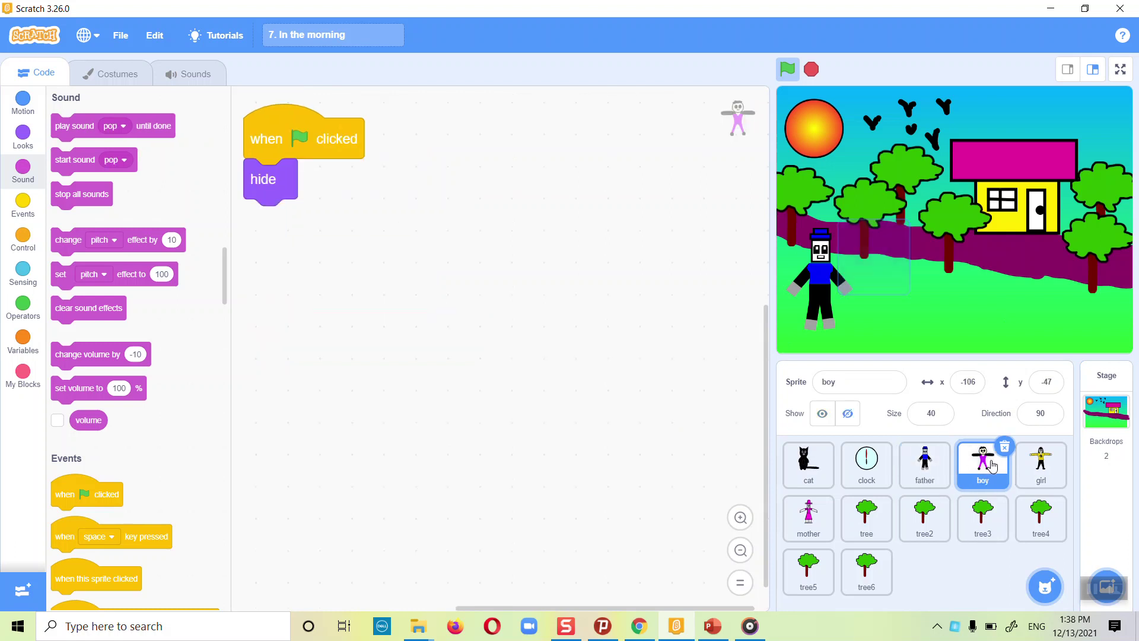
{"action": "left_click", "coordinate": [926, 469]}
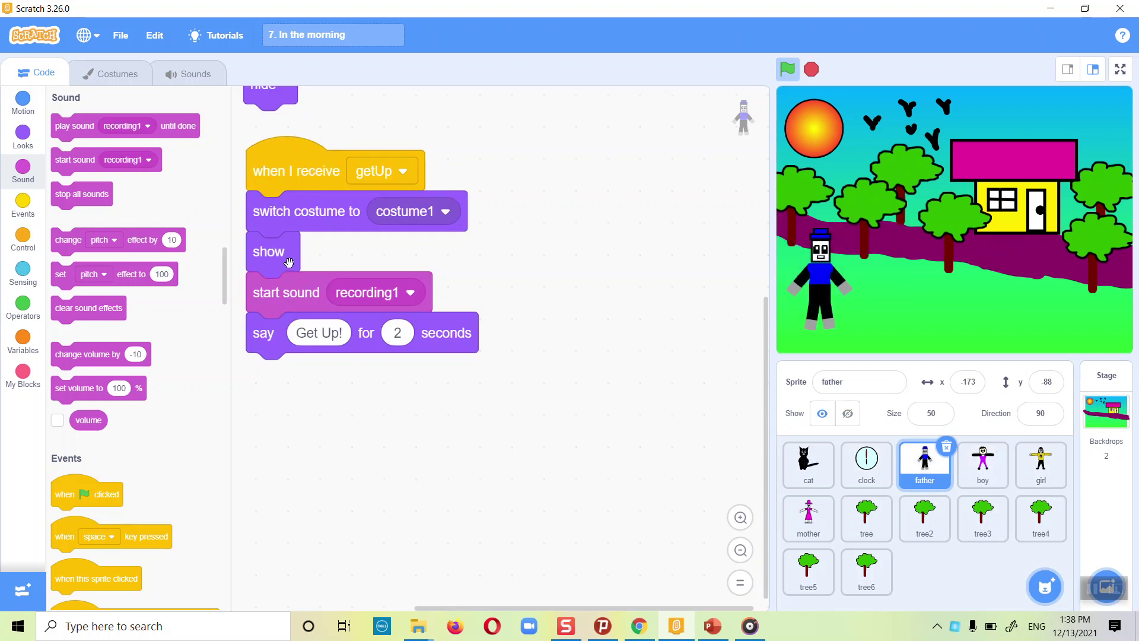
{"action": "left_click", "coordinate": [410, 333]}
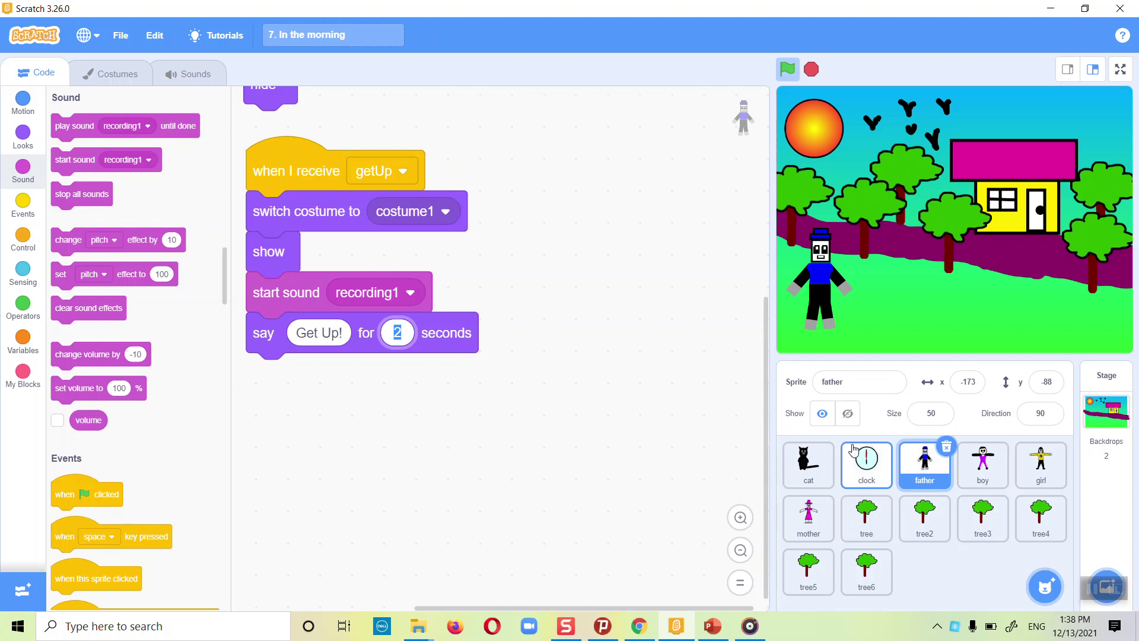
Add a when I receive getUp block to the boy sprite's code, below its green flag script
{"action": "left_click", "coordinate": [981, 460]}
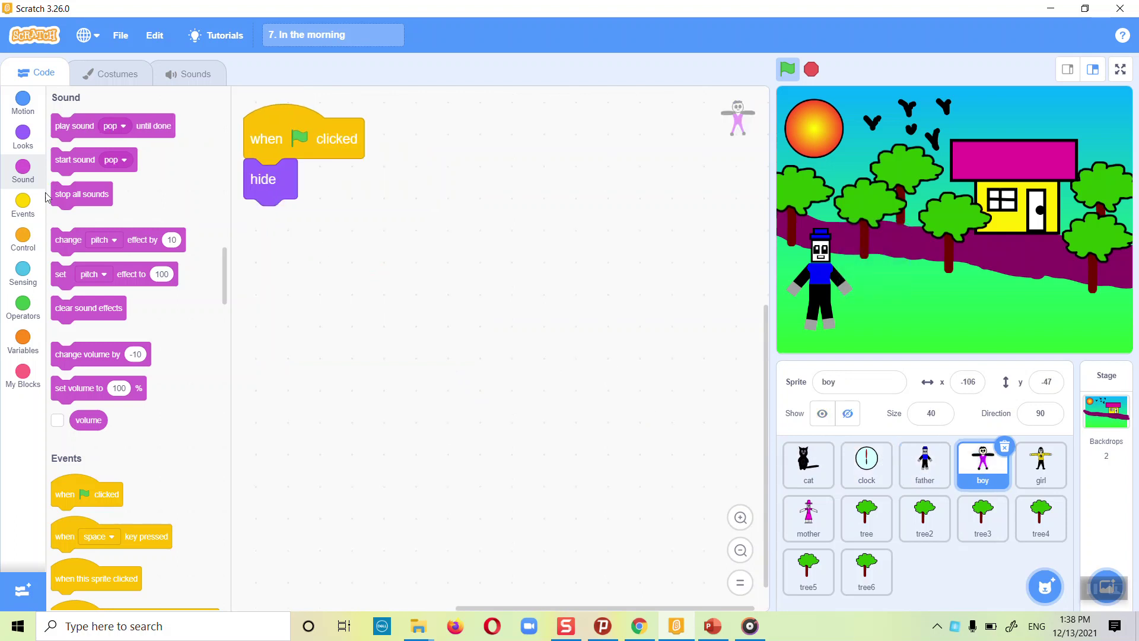
{"action": "left_click", "coordinate": [23, 234]}
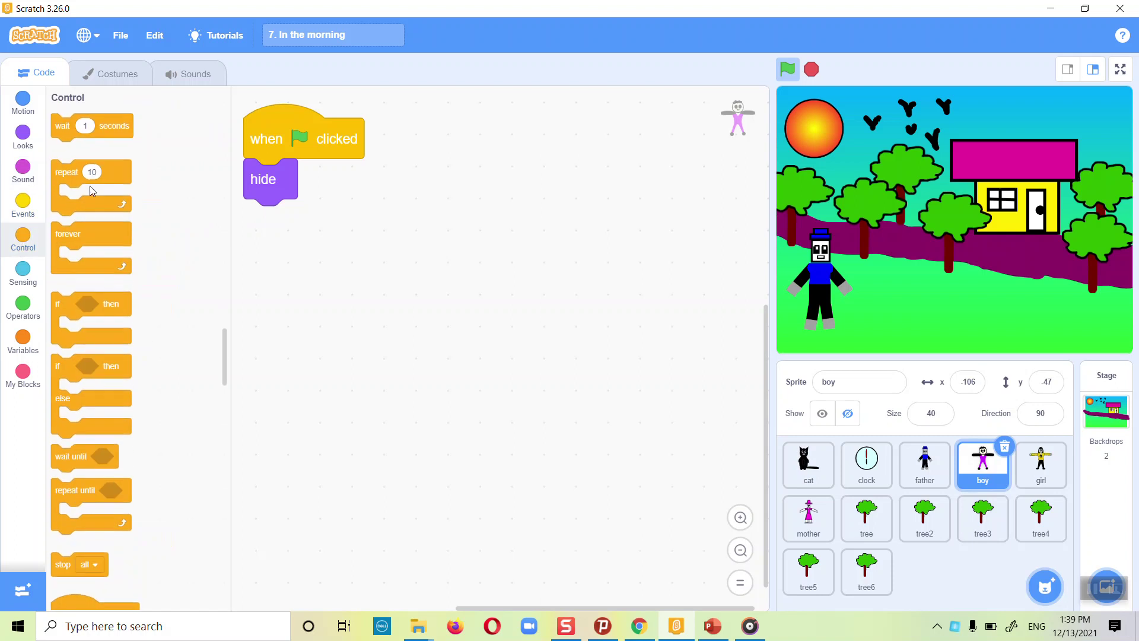
{"action": "scroll", "coordinate": [408, 335], "scroll_direction": "down", "scroll_amount": 1}
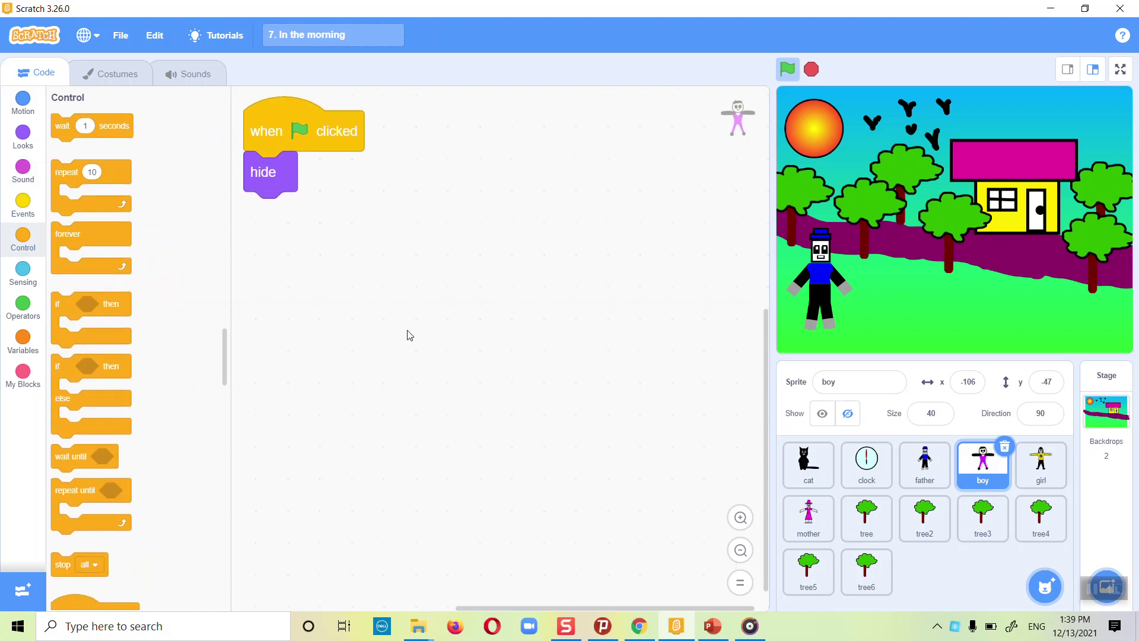
{"action": "scroll", "coordinate": [409, 336], "scroll_direction": "down", "scroll_amount": 2}
{"action": "left_click", "coordinate": [16, 284]}
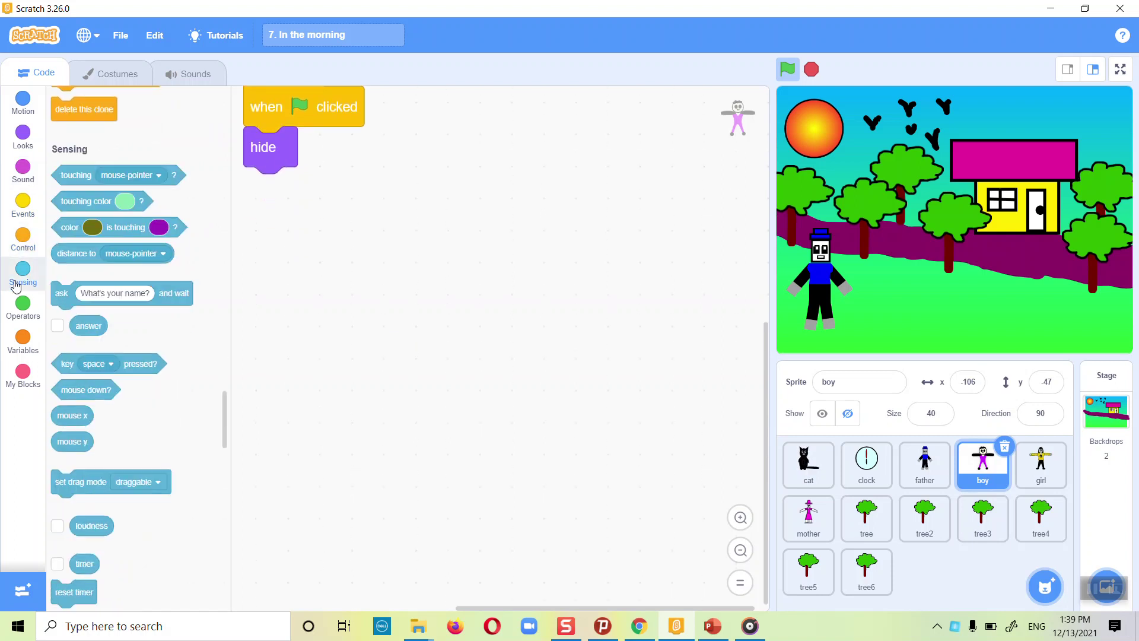
{"action": "left_click", "coordinate": [22, 208]}
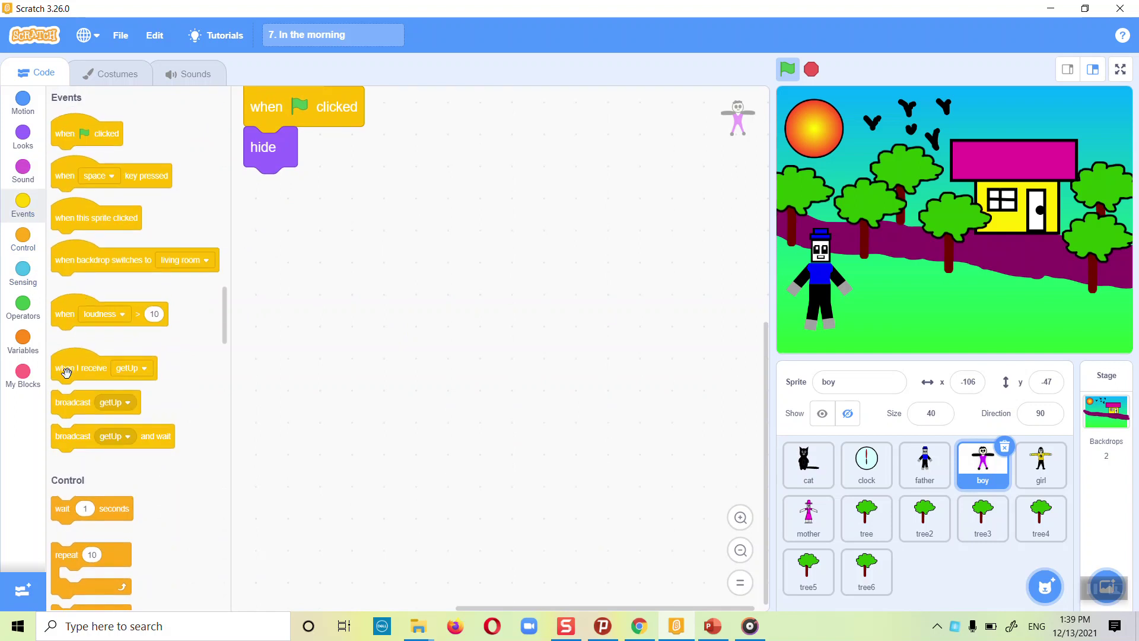
{"action": "left_click_drag", "start_coordinate": [67, 374], "coordinate": [274, 259]}
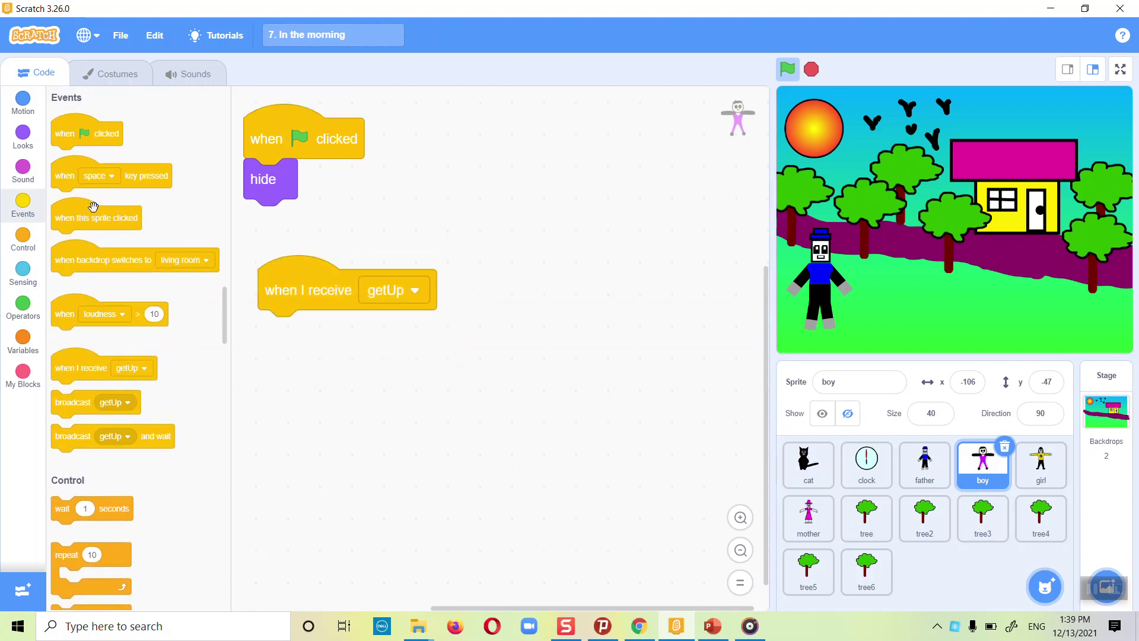
Attach a wait 3 seconds block and a show block under the boy's when I receive getUp
{"action": "left_click", "coordinate": [23, 237]}
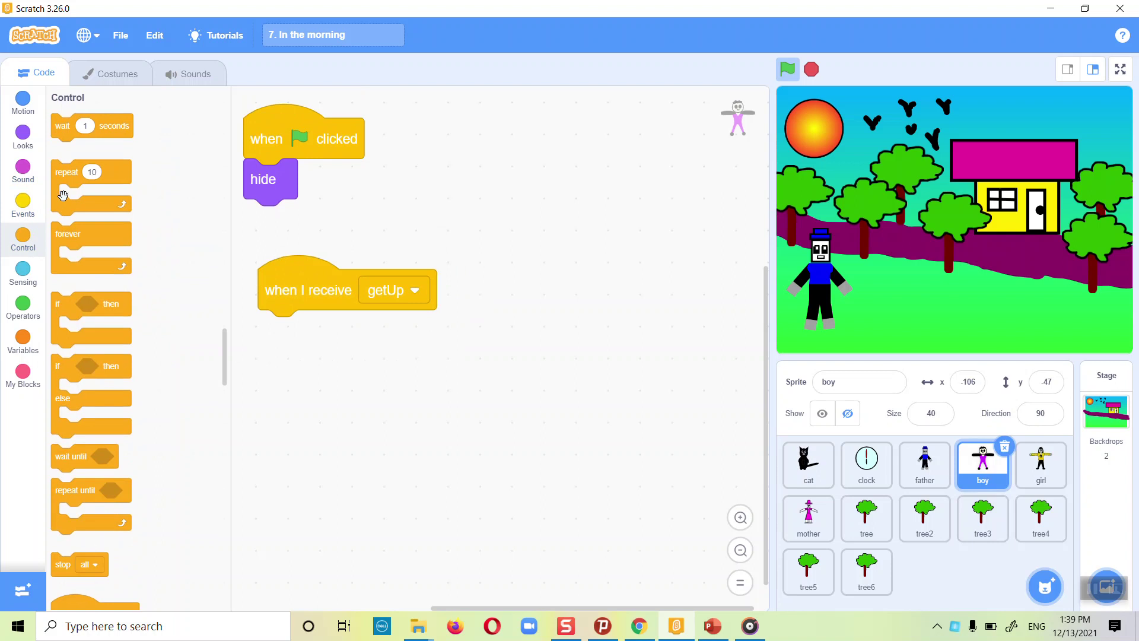
{"action": "left_click_drag", "start_coordinate": [62, 126], "coordinate": [287, 331]}
{"action": "left_click", "coordinate": [312, 327]}
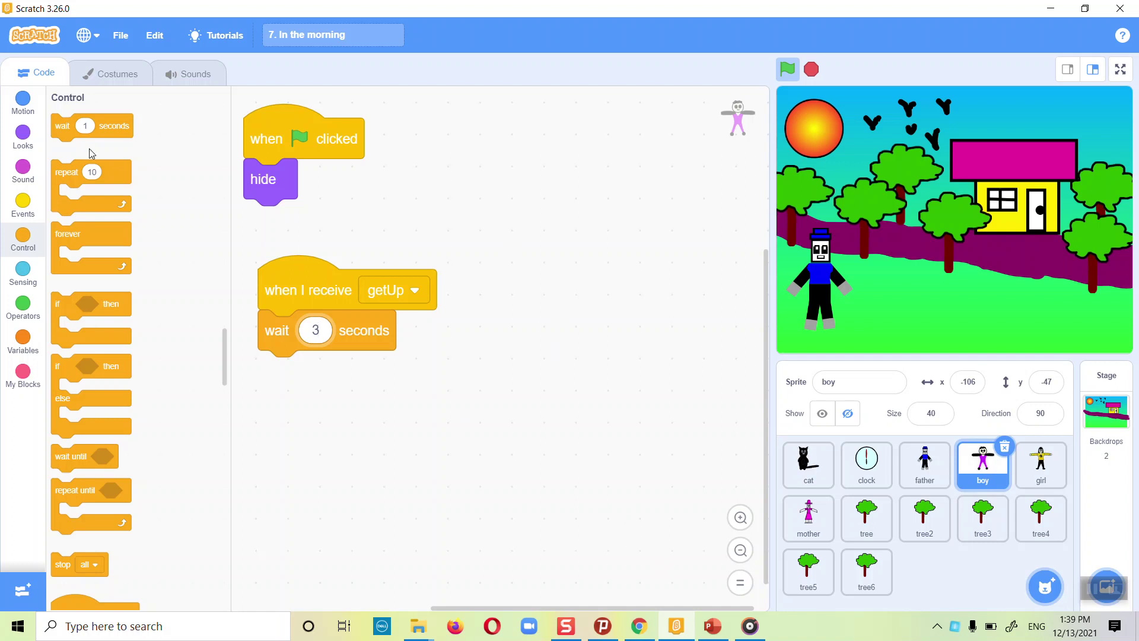
{"action": "left_click", "coordinate": [25, 117]}
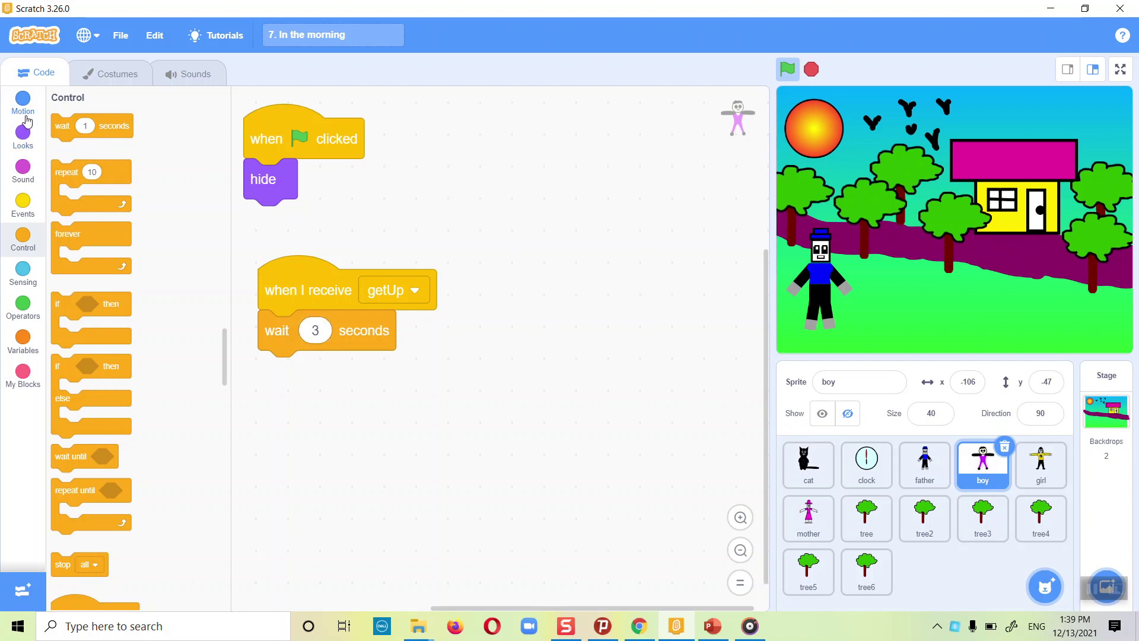
{"action": "left_click", "coordinate": [22, 150]}
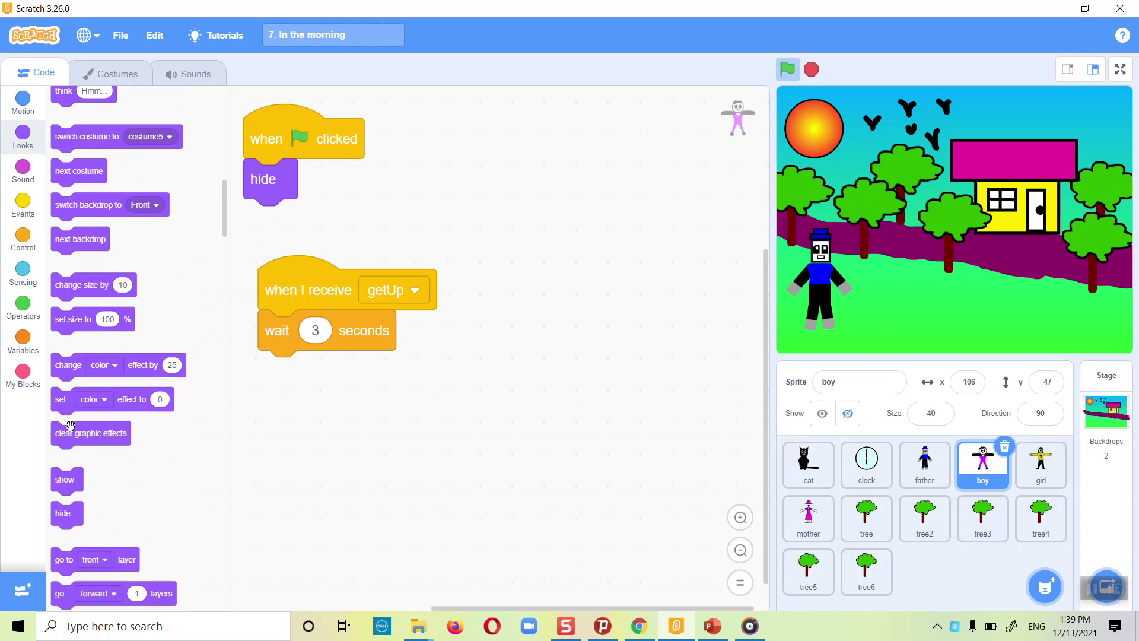
{"action": "left_click_drag", "start_coordinate": [64, 477], "coordinate": [280, 369]}
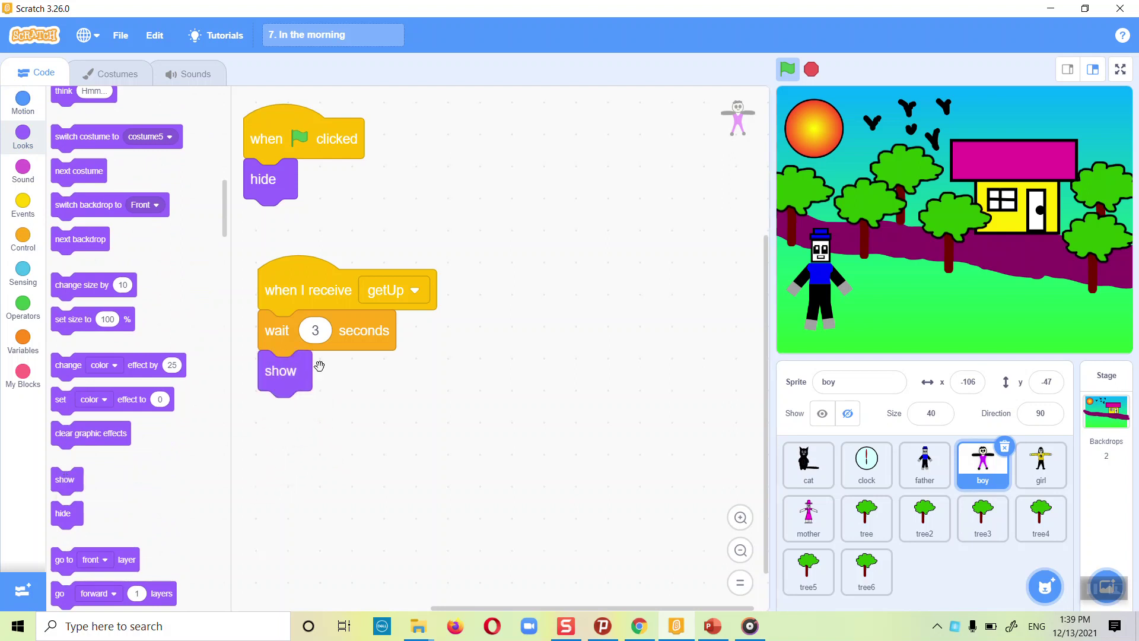
Show the boy on the stage beside father at about x -98, y -94 and add an unattached go to block with those coordinates
{"action": "left_click", "coordinate": [821, 421]}
{"action": "left_click_drag", "start_coordinate": [883, 253], "coordinate": [889, 288]}
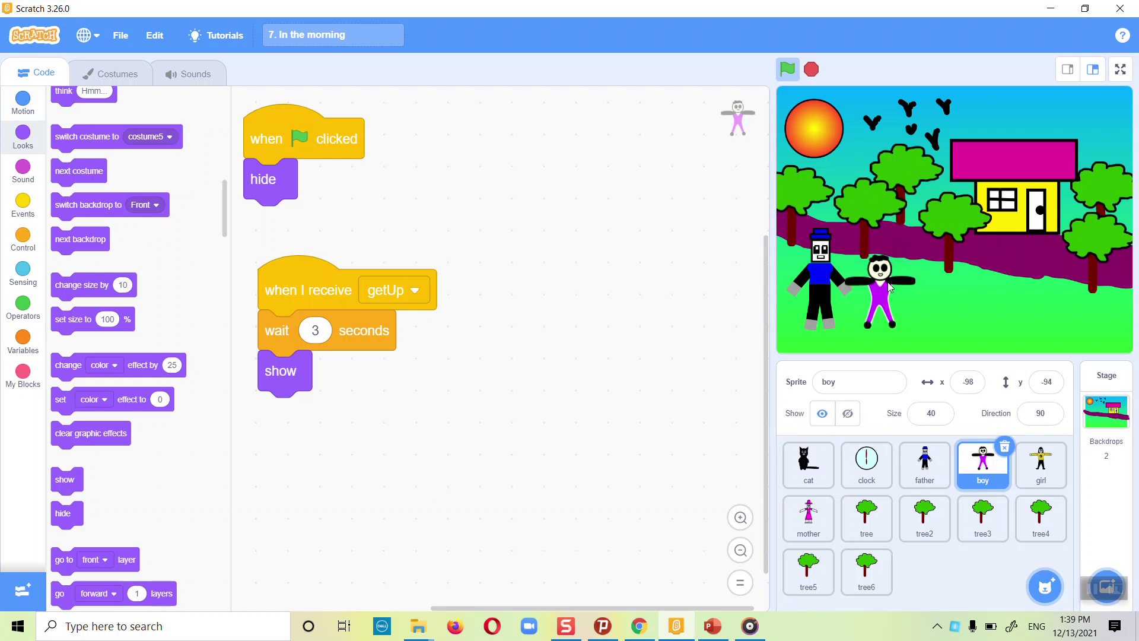
{"action": "left_click", "coordinate": [23, 104]}
{"action": "left_click_drag", "start_coordinate": [75, 274], "coordinate": [489, 335]}
Copy the boy's getUp script to the girl and insert the go to x: -98 y: -94 block between the boy's wait and show
{"action": "left_click", "coordinate": [308, 283]}
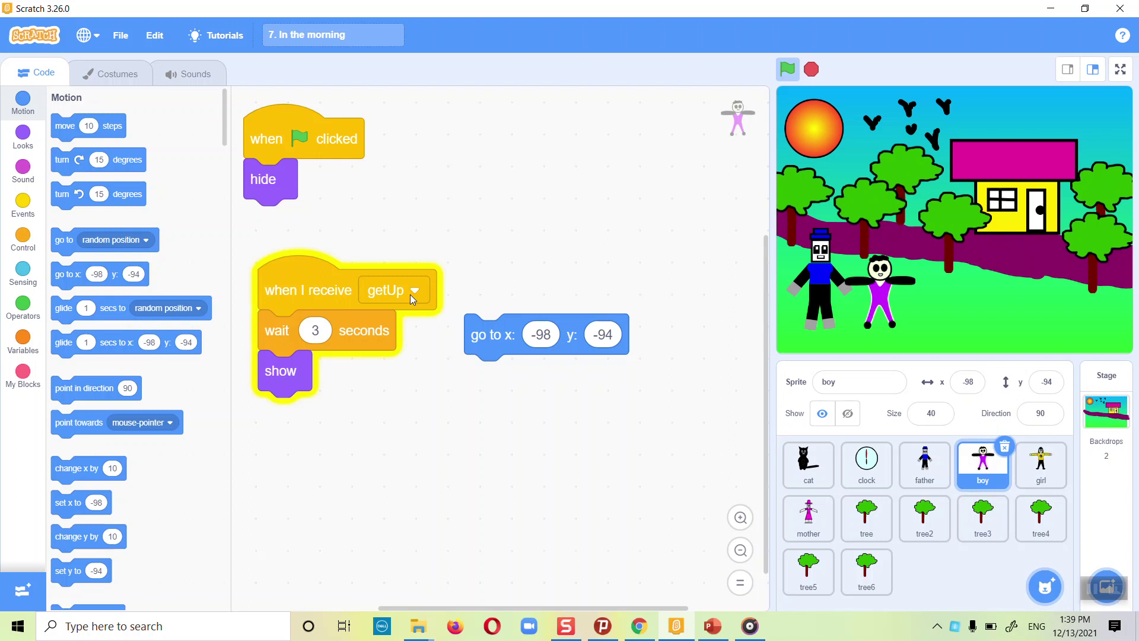
{"action": "left_click_drag", "start_coordinate": [472, 336], "coordinate": [264, 373]}
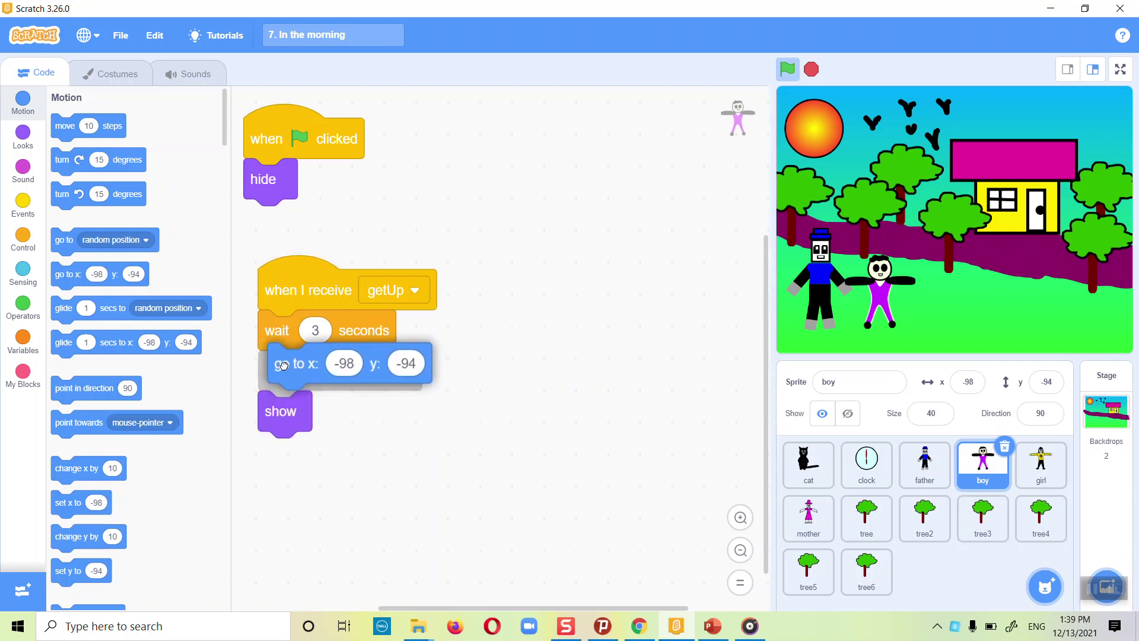
Show the girl sprite on the stage at about x 5, y -97 and set its size to 40
{"action": "left_click", "coordinate": [1040, 460]}
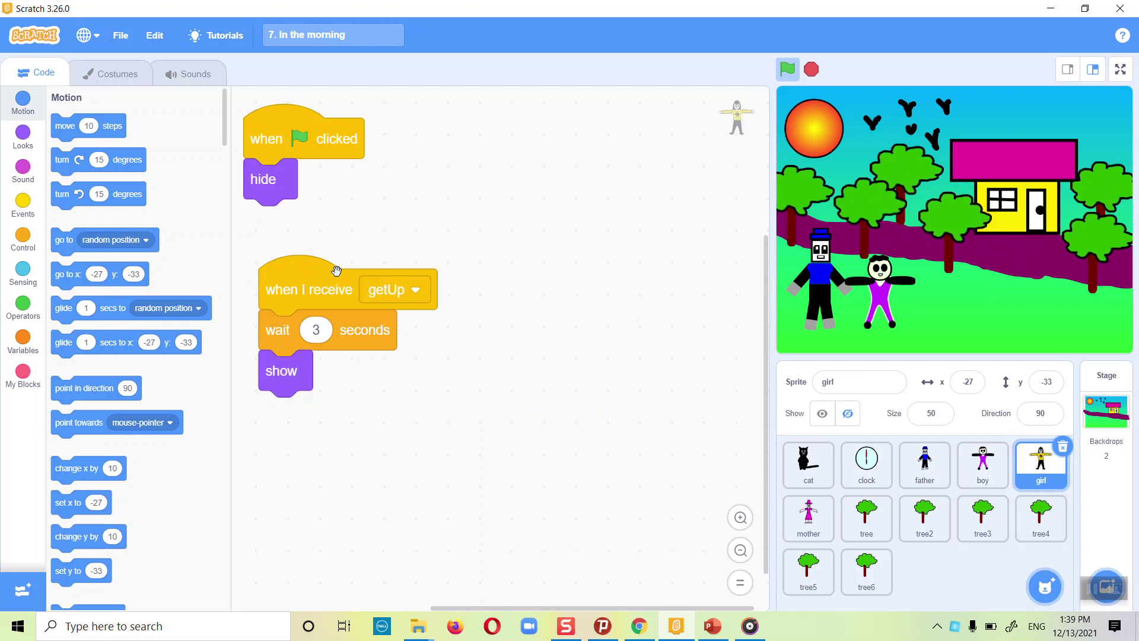
{"action": "left_click_drag", "start_coordinate": [323, 285], "coordinate": [303, 287]}
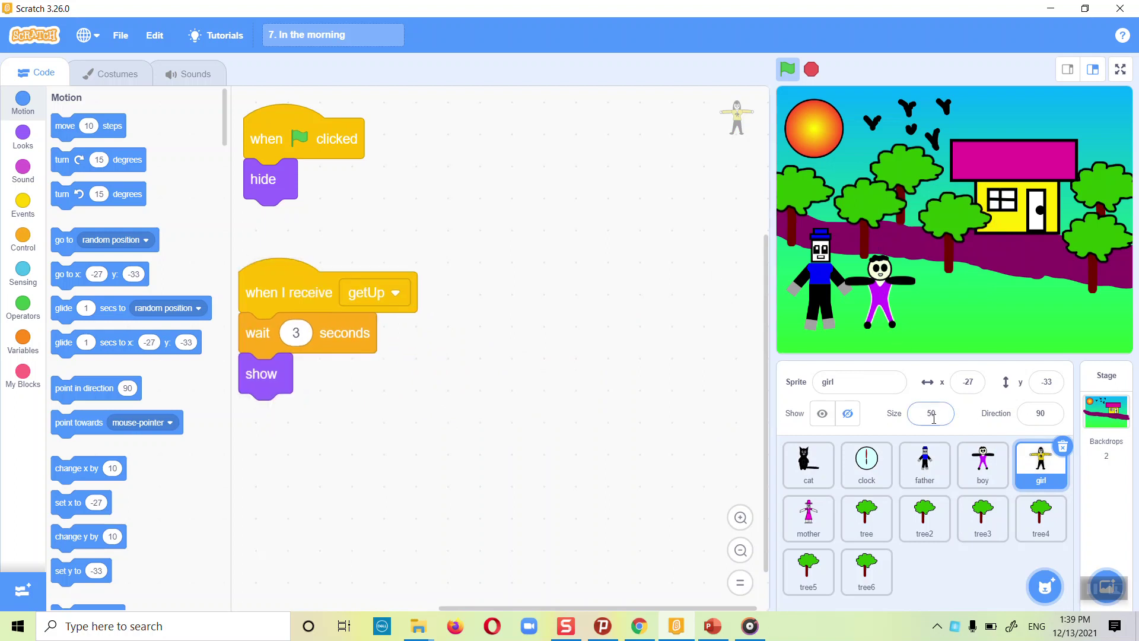
{"action": "left_click", "coordinate": [822, 414]}
{"action": "left_click_drag", "start_coordinate": [930, 268], "coordinate": [956, 313]}
{"action": "left_click", "coordinate": [933, 414]}
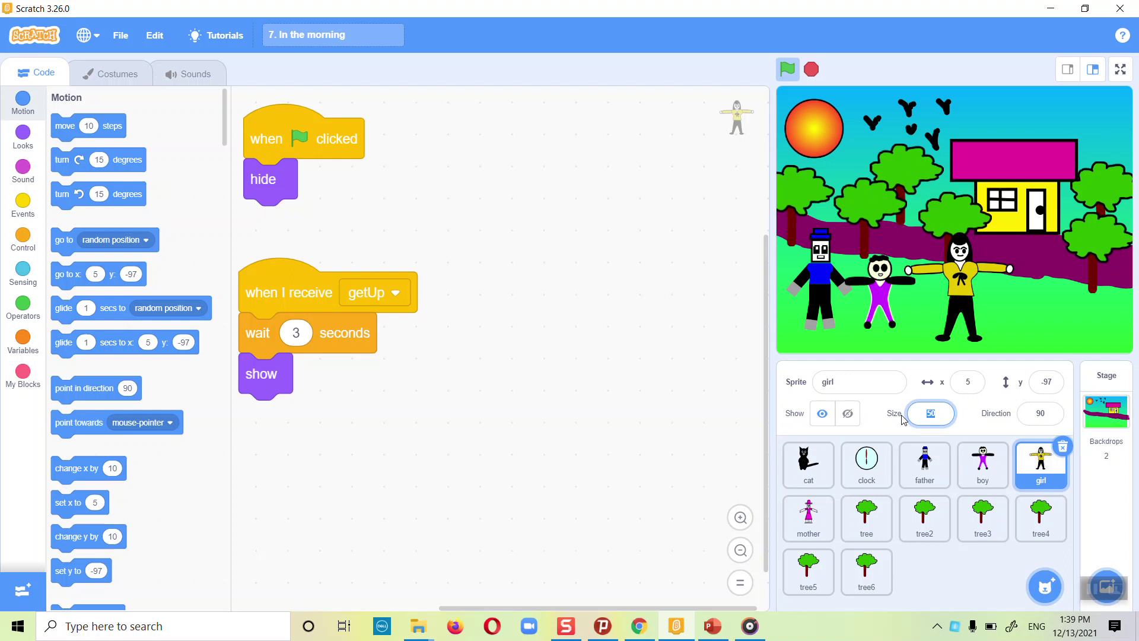
{"action": "type", "text": "40"}
{"action": "key", "text": "Return"}
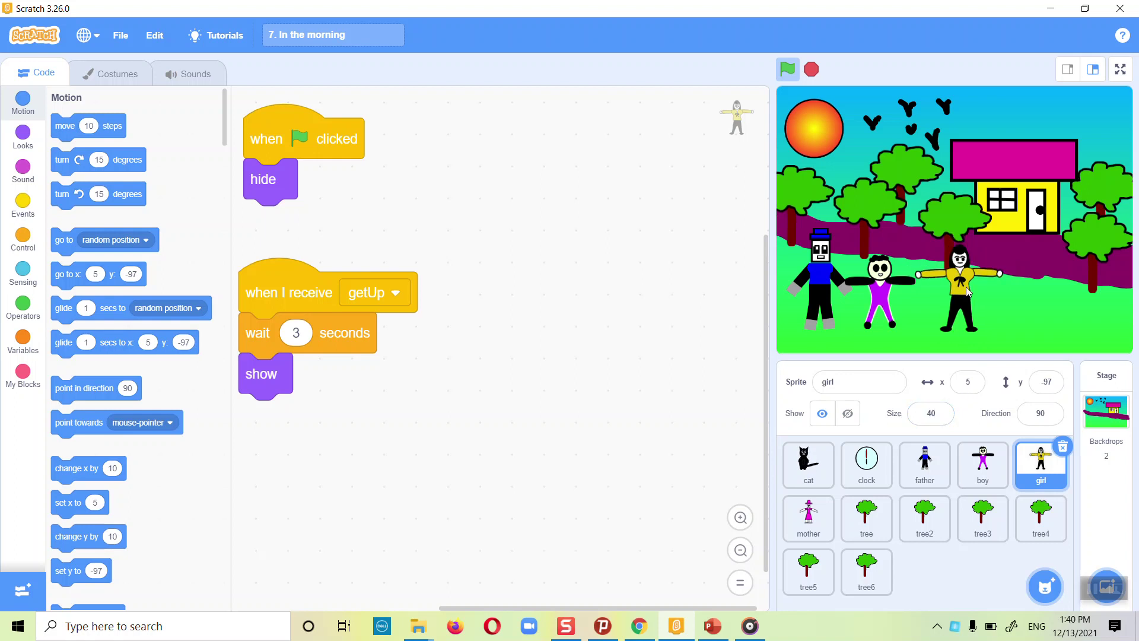
Space out the children on the stage, with the girl at about x 48, y -103 and the boy at about x -64, y -96
{"action": "left_click_drag", "start_coordinate": [959, 283], "coordinate": [978, 291]}
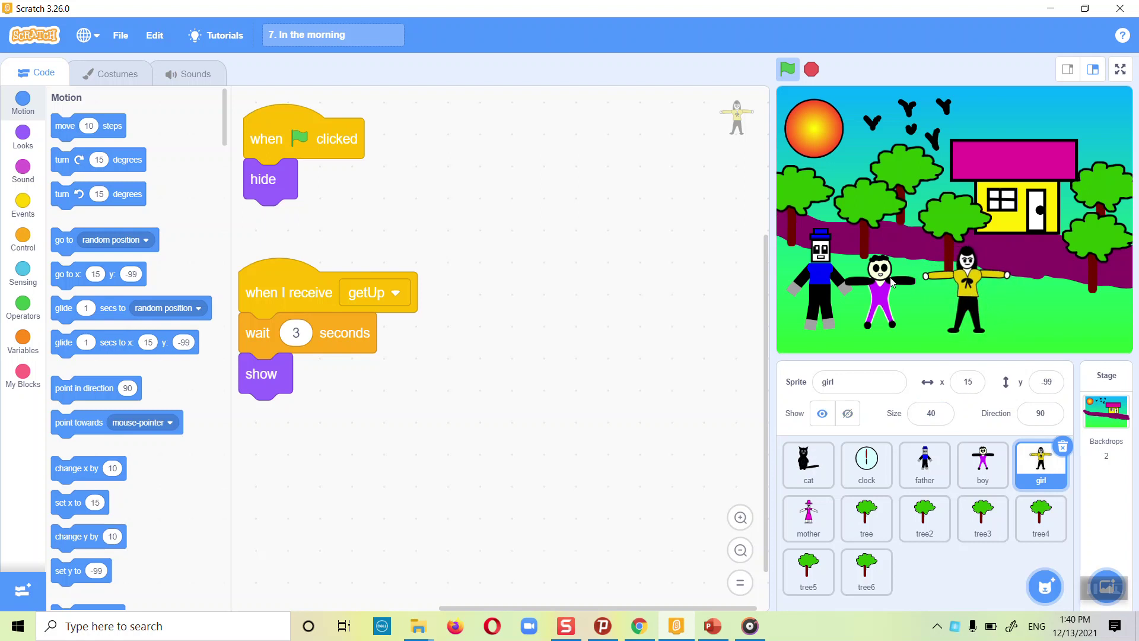
{"action": "left_click_drag", "start_coordinate": [891, 282], "coordinate": [977, 277]}
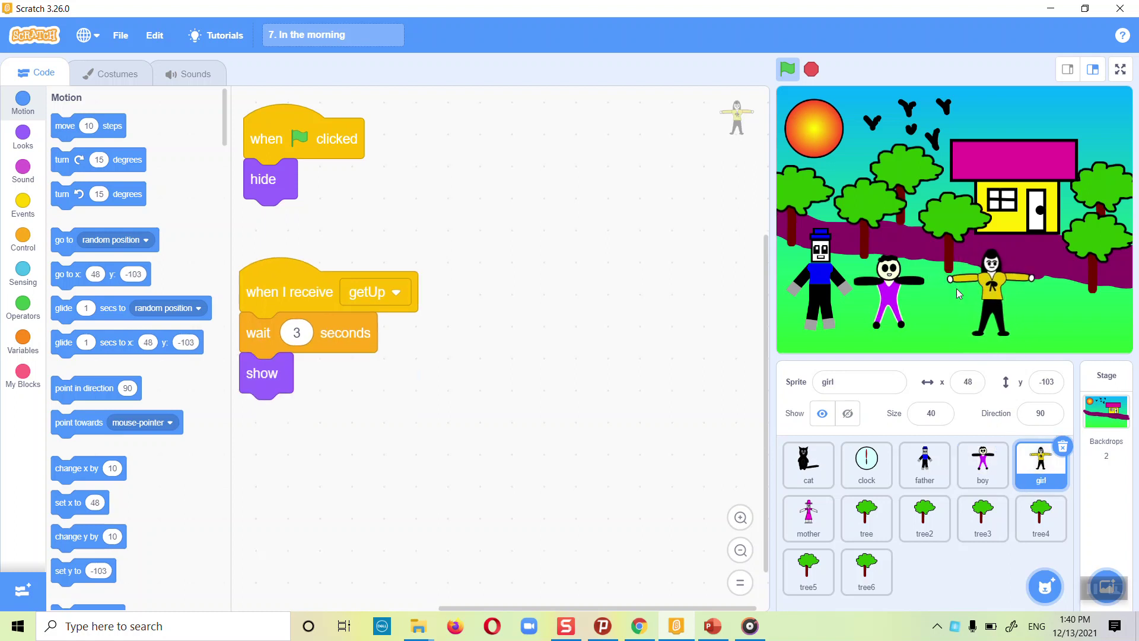
{"action": "left_click_drag", "start_coordinate": [894, 296], "coordinate": [905, 294]}
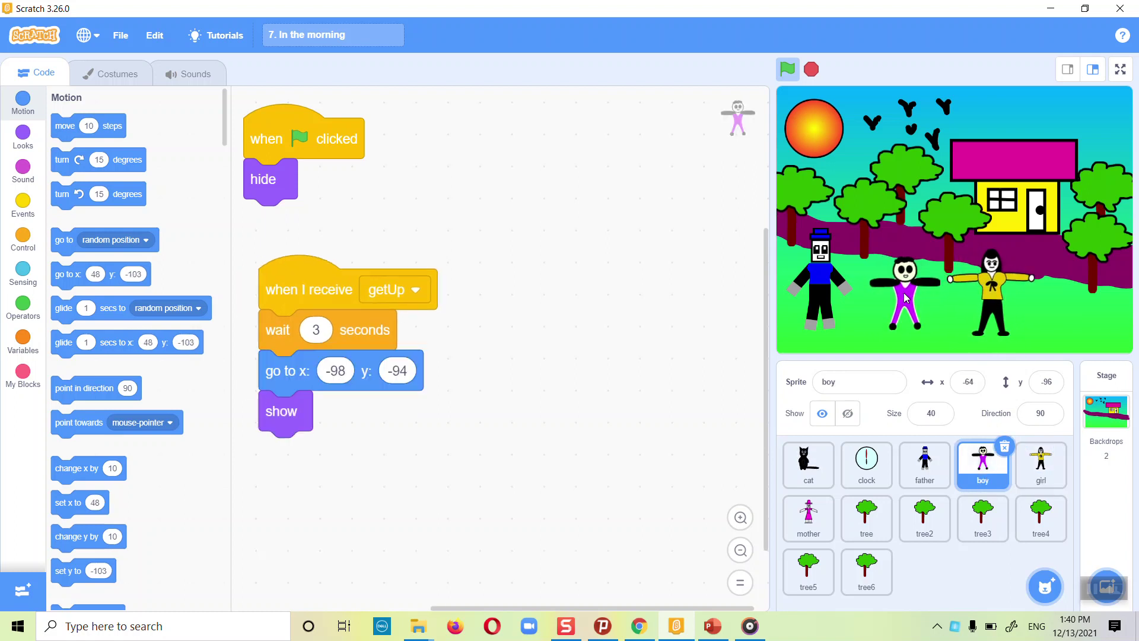
Replace the boy's go to block with go to x: -64 y: -96, and insert go to x: 48 y: -103 before show in the girl's getUp script
{"action": "left_click", "coordinate": [923, 465]}
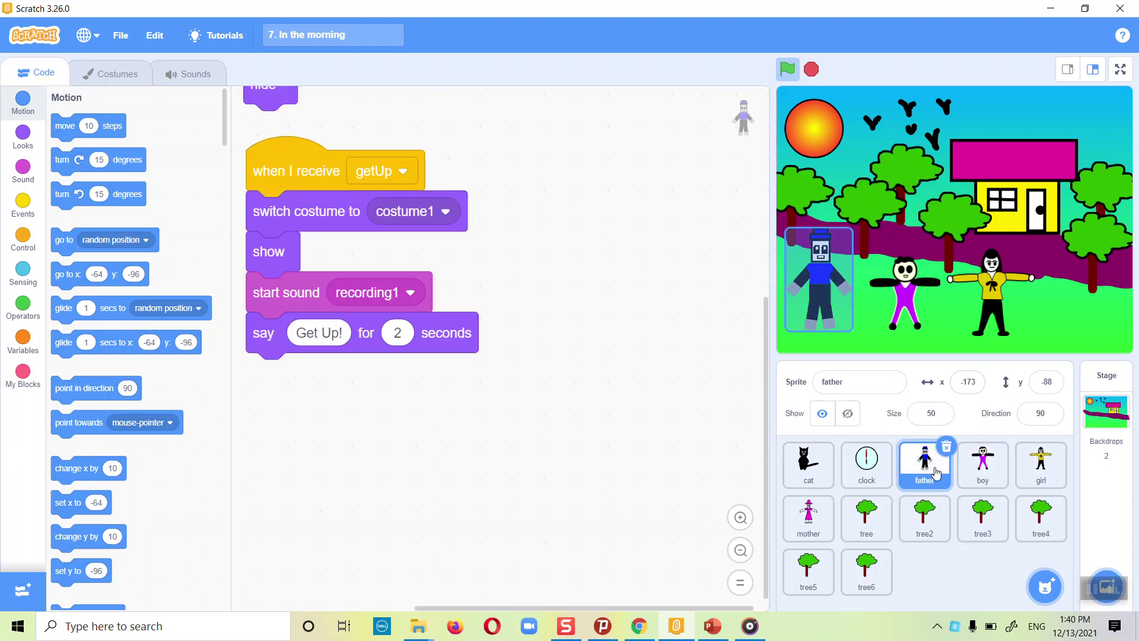
{"action": "left_click", "coordinate": [988, 466]}
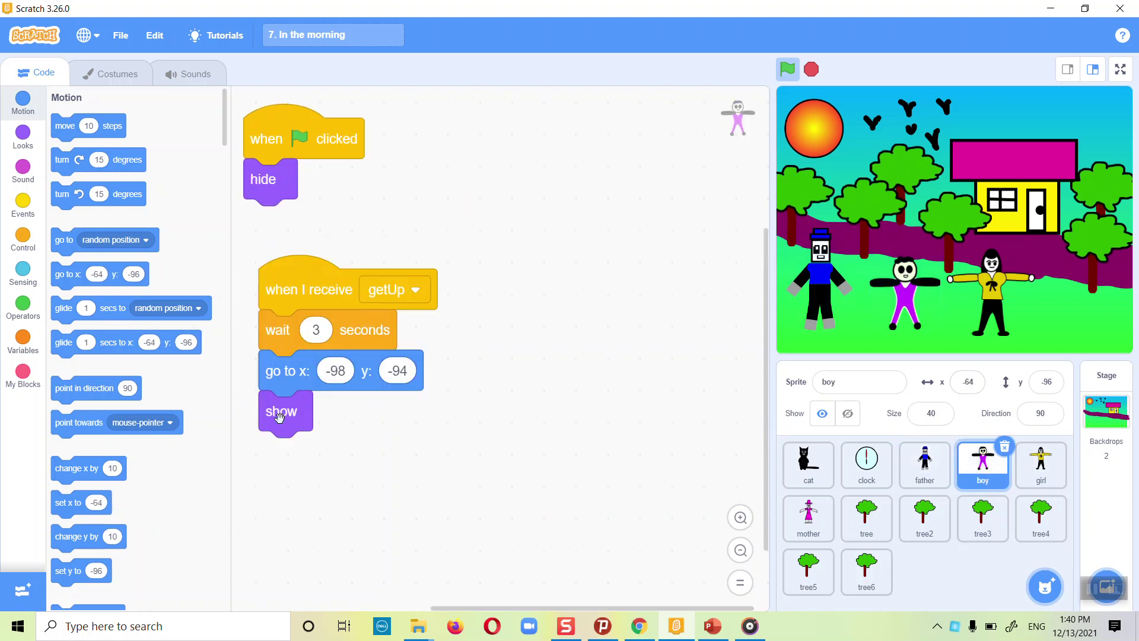
{"action": "left_click_drag", "start_coordinate": [279, 417], "coordinate": [361, 474]}
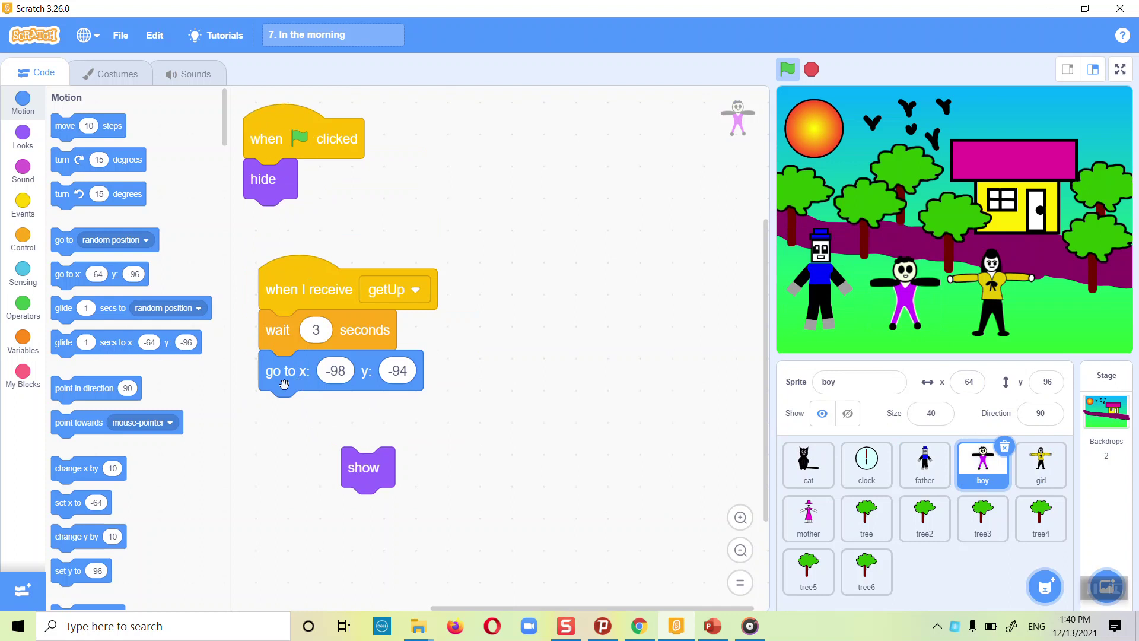
{"action": "left_click_drag", "start_coordinate": [298, 386], "coordinate": [133, 360]}
{"action": "left_click_drag", "start_coordinate": [63, 274], "coordinate": [274, 371]}
{"action": "left_click_drag", "start_coordinate": [348, 454], "coordinate": [267, 397]}
{"action": "left_click", "coordinate": [1044, 462]}
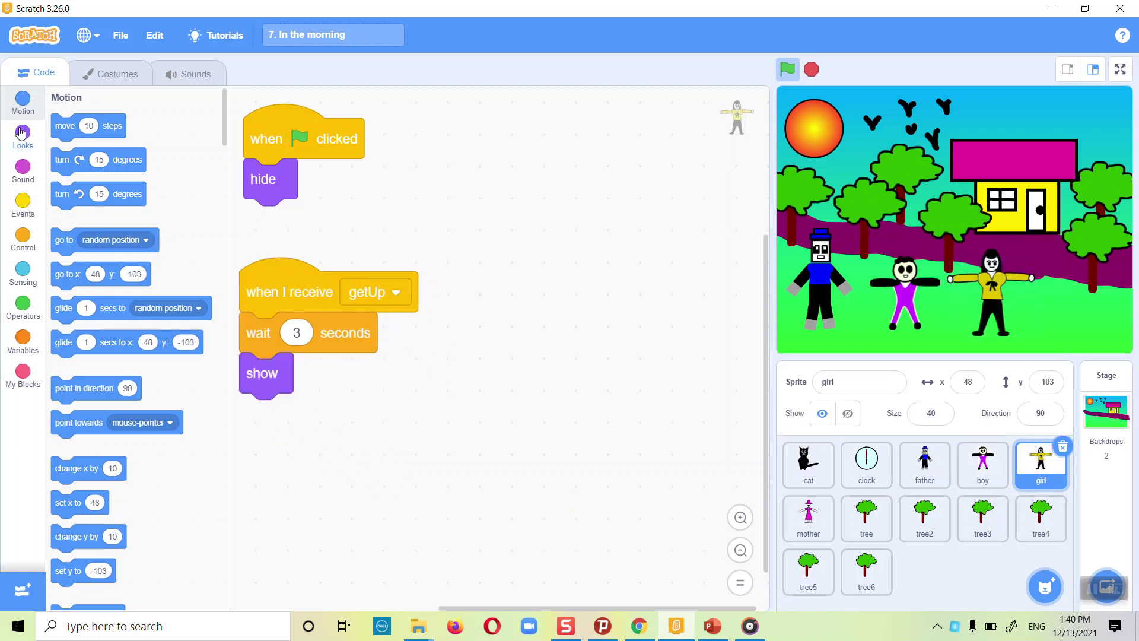
{"action": "left_click_drag", "start_coordinate": [79, 276], "coordinate": [268, 374]}
Show mother at about x 163, y -84 and give her a getUp script with wait 3 seconds, go to x: 163 y: -84 and show
{"action": "left_click", "coordinate": [810, 519]}
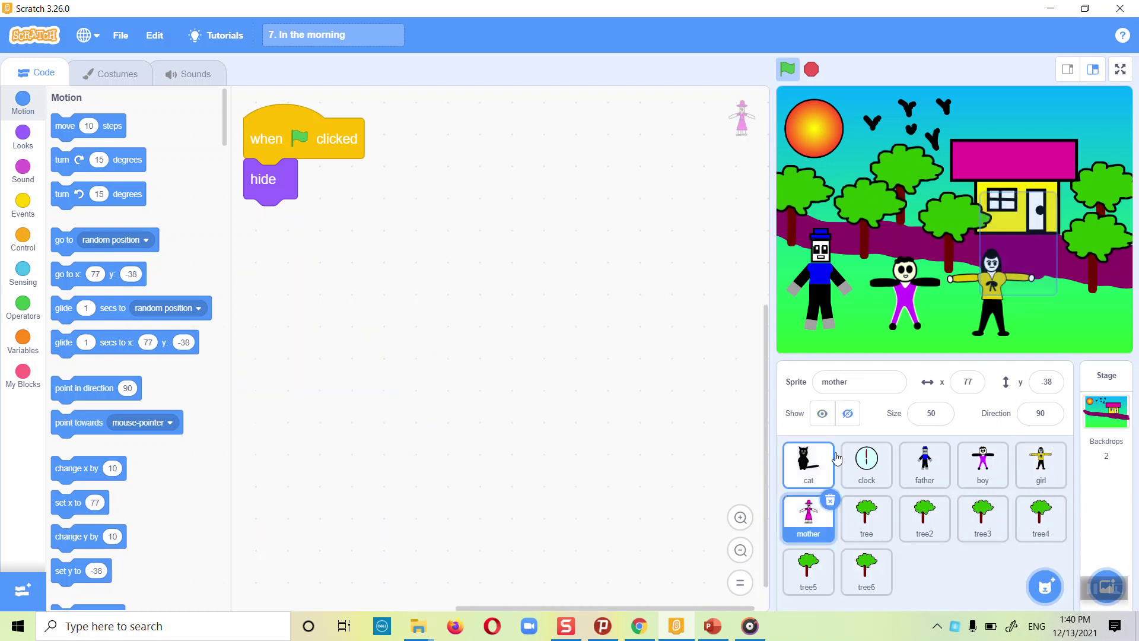
{"action": "left_click", "coordinate": [822, 414]}
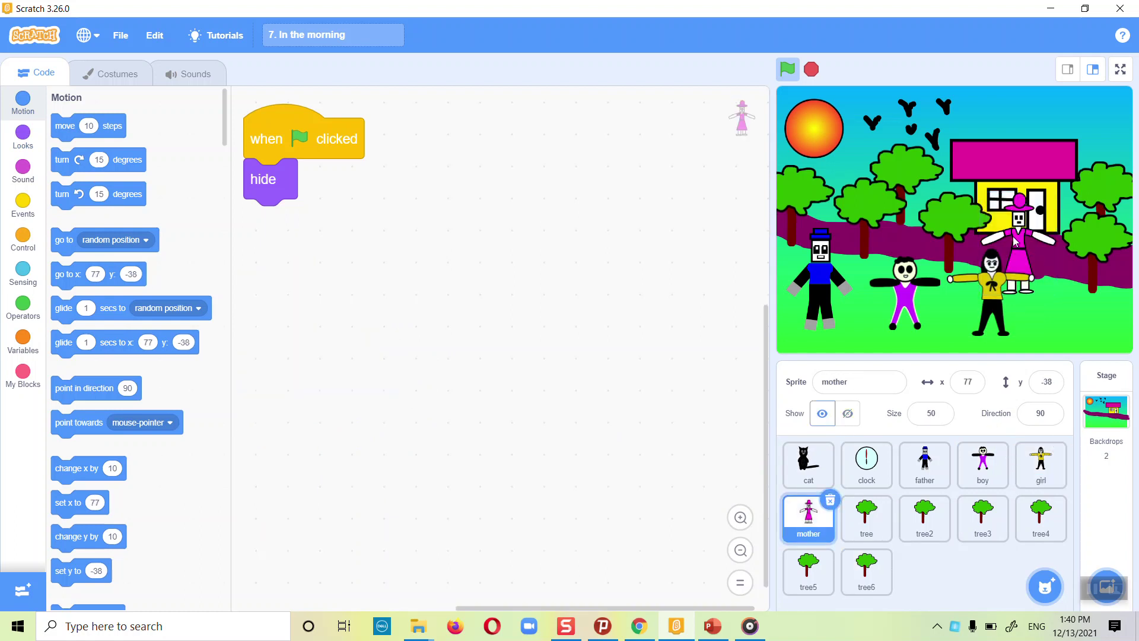
{"action": "left_click_drag", "start_coordinate": [1015, 244], "coordinate": [1080, 275]}
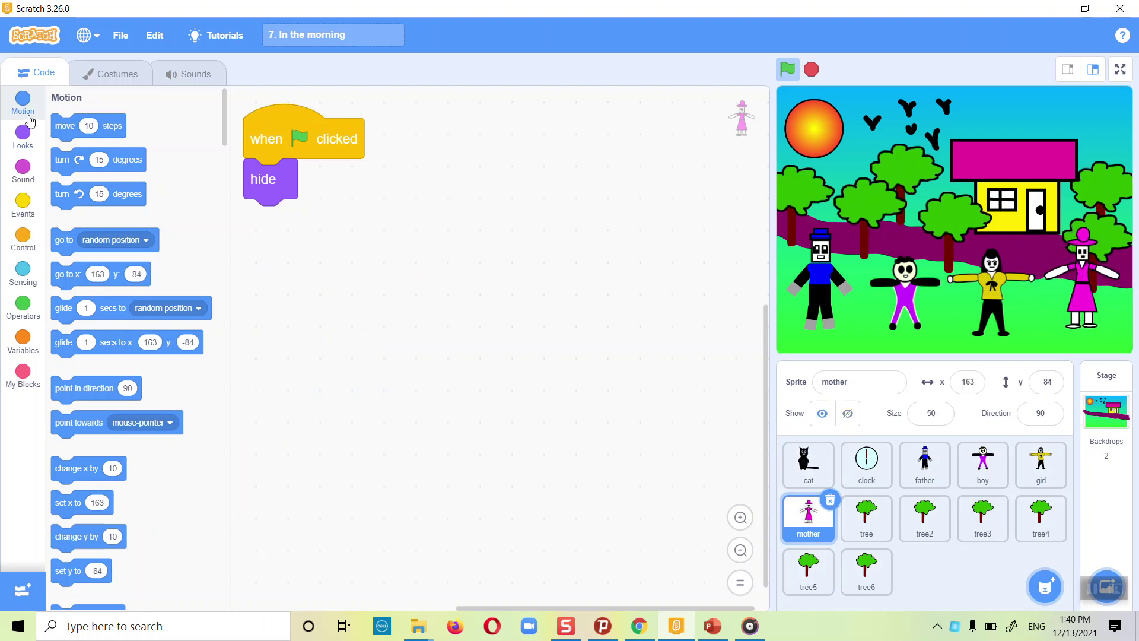
{"action": "left_click_drag", "start_coordinate": [69, 267], "coordinate": [458, 283]}
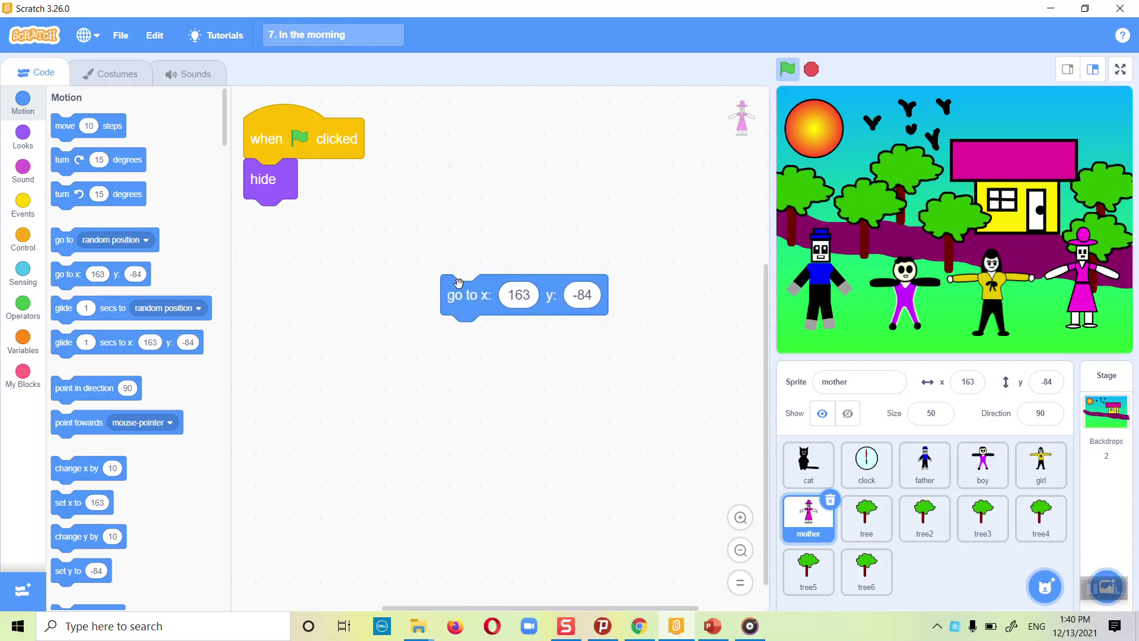
{"action": "left_click_drag", "start_coordinate": [465, 303], "coordinate": [282, 369]}
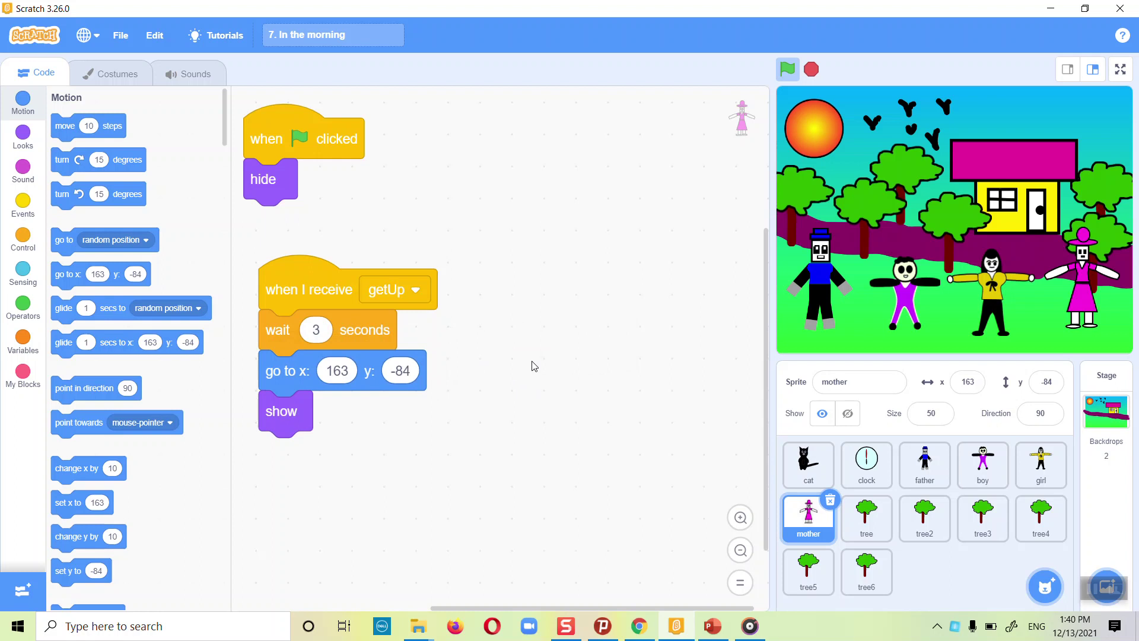
Play the animation from the start in full-screen view, stop it, and return to the editor
{"action": "left_click", "coordinate": [1113, 70]}
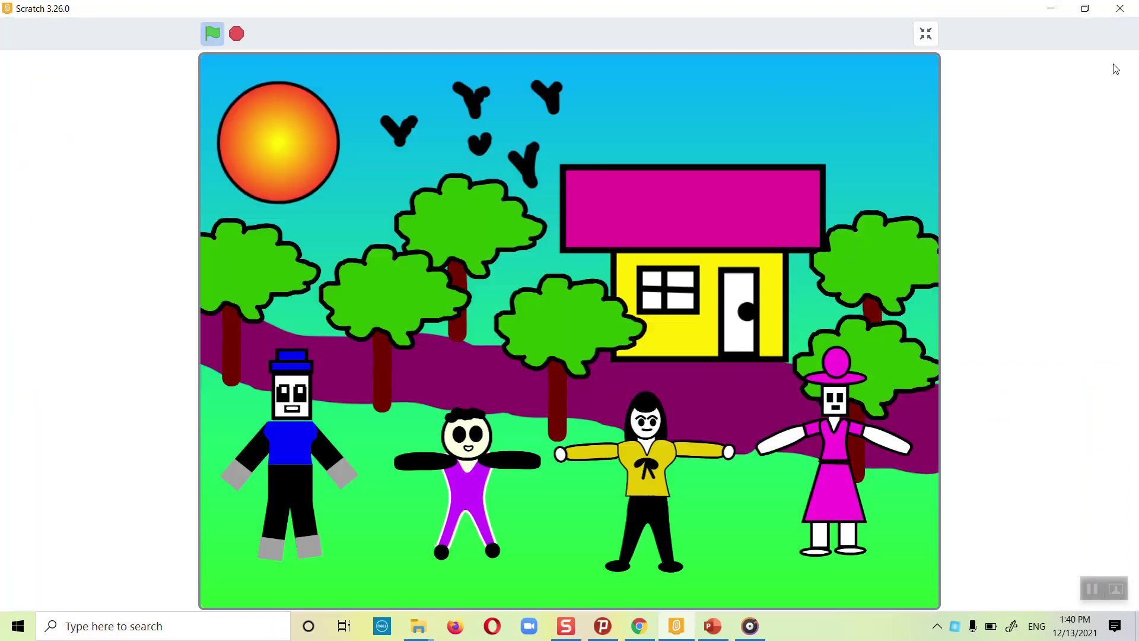
{"action": "left_click", "coordinate": [238, 37]}
{"action": "left_click", "coordinate": [213, 33]}
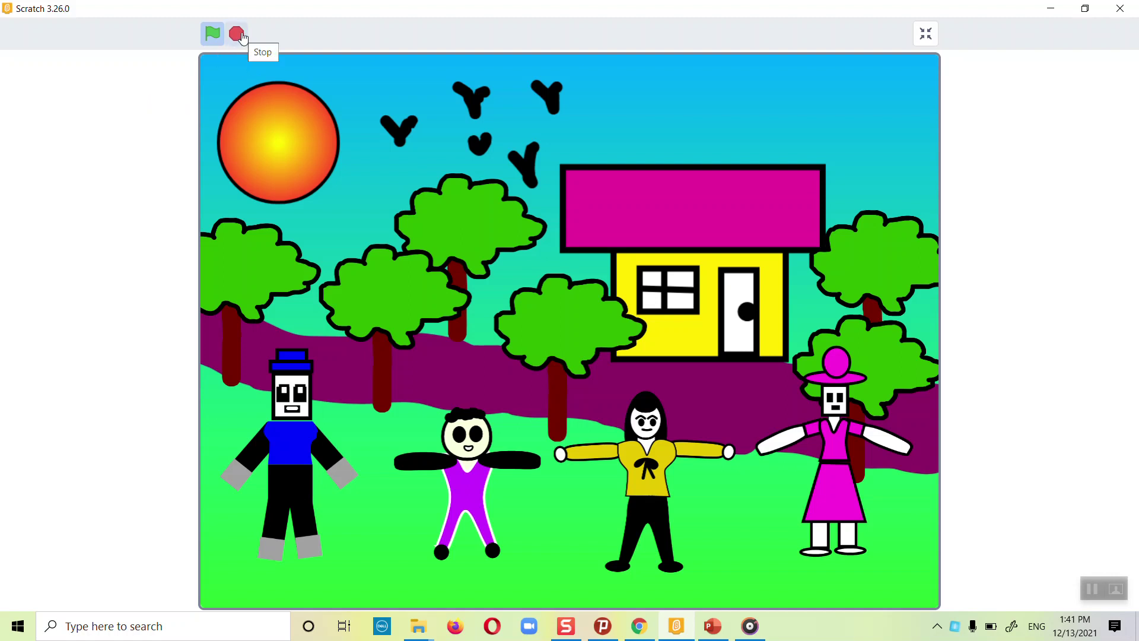
{"action": "left_click", "coordinate": [238, 35]}
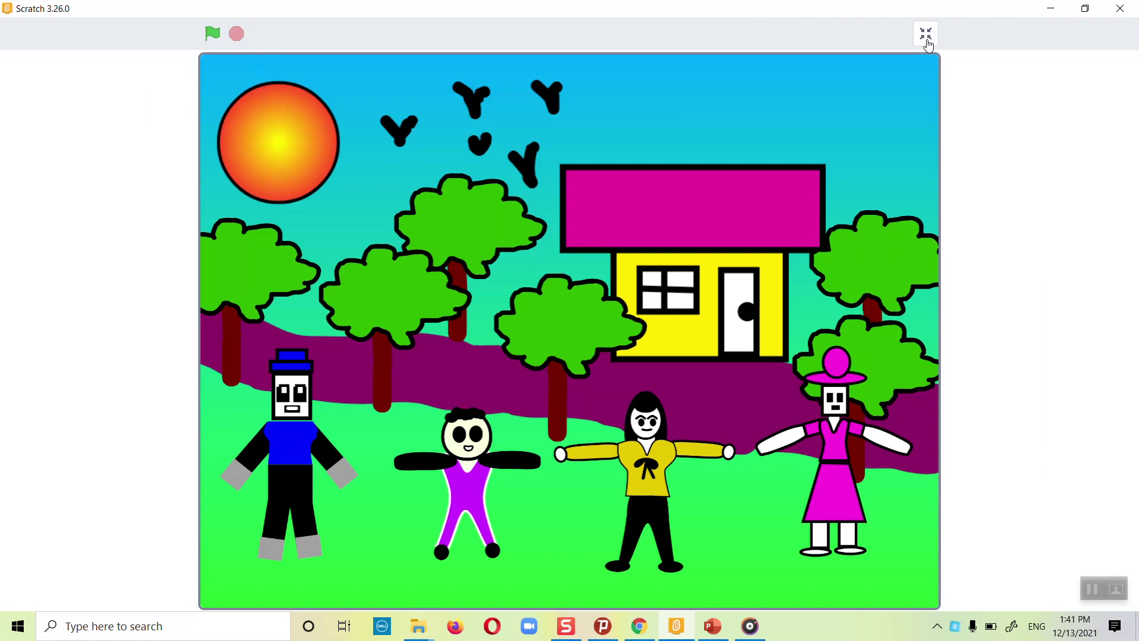
{"action": "left_click", "coordinate": [926, 37]}
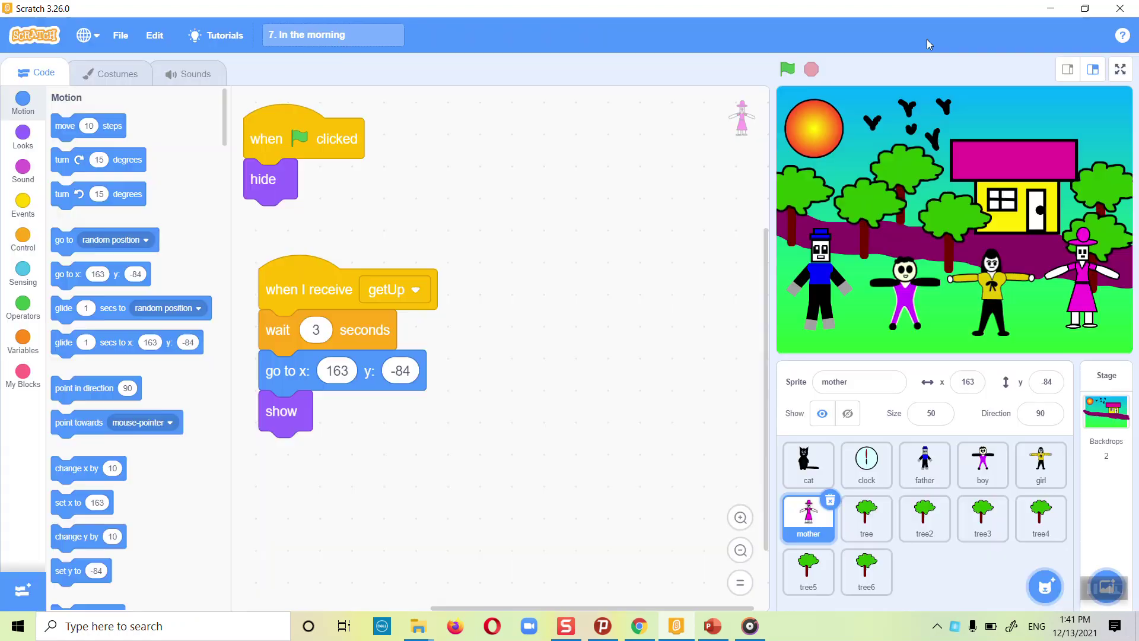
Build a separate forever loop containing a next costume block among father's scripts
{"action": "left_click", "coordinate": [924, 482]}
{"action": "scroll", "coordinate": [450, 321], "scroll_direction": "down", "scroll_amount": 1}
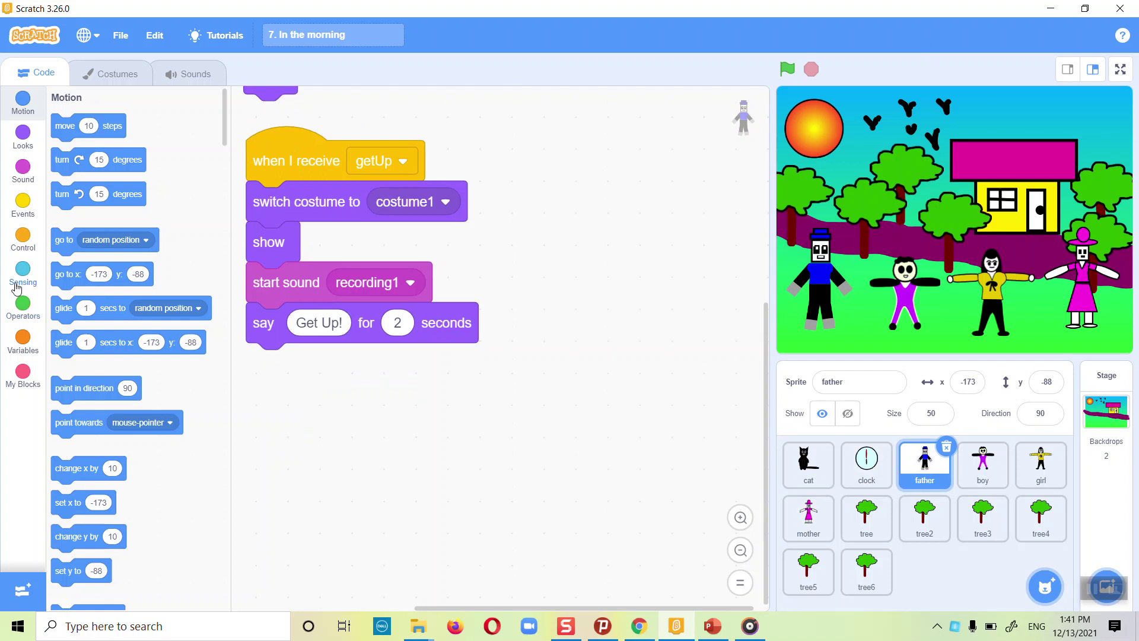
{"action": "left_click", "coordinate": [24, 254]}
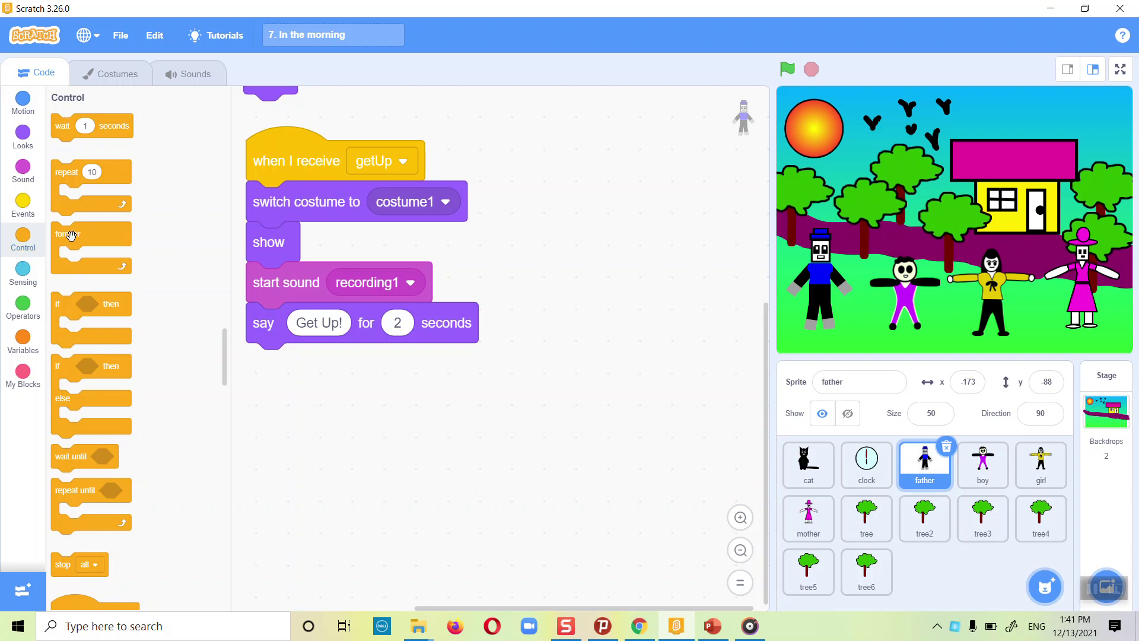
{"action": "left_click_drag", "start_coordinate": [119, 264], "coordinate": [425, 483]}
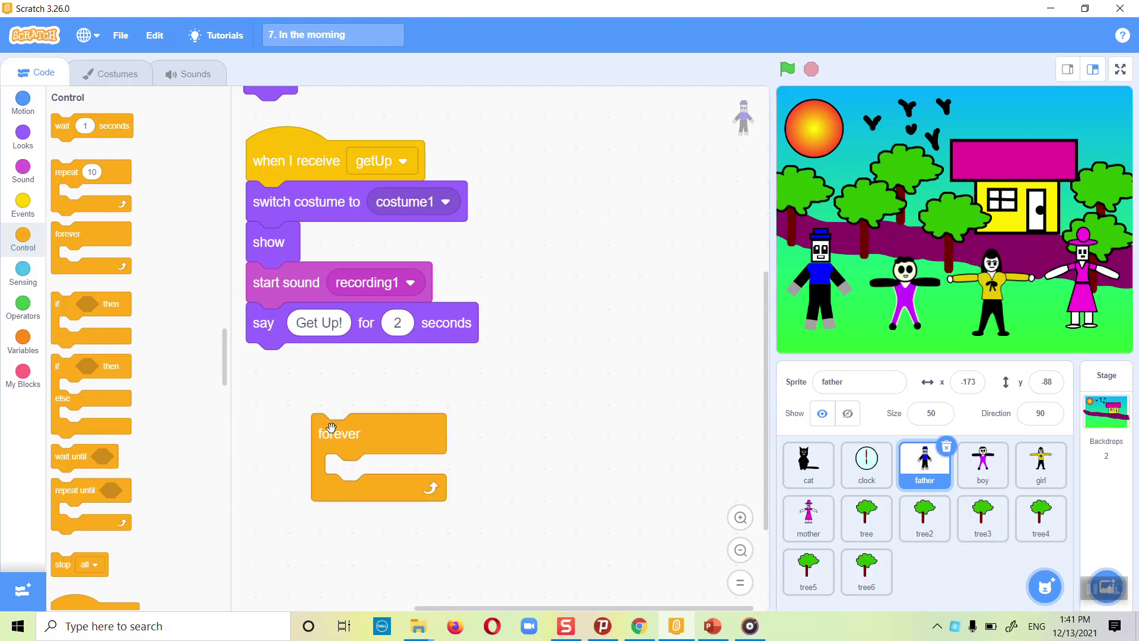
{"action": "left_click", "coordinate": [23, 149]}
{"action": "left_click_drag", "start_coordinate": [80, 312], "coordinate": [361, 467]}
{"action": "scroll", "coordinate": [362, 471], "scroll_direction": "down", "scroll_amount": 3}
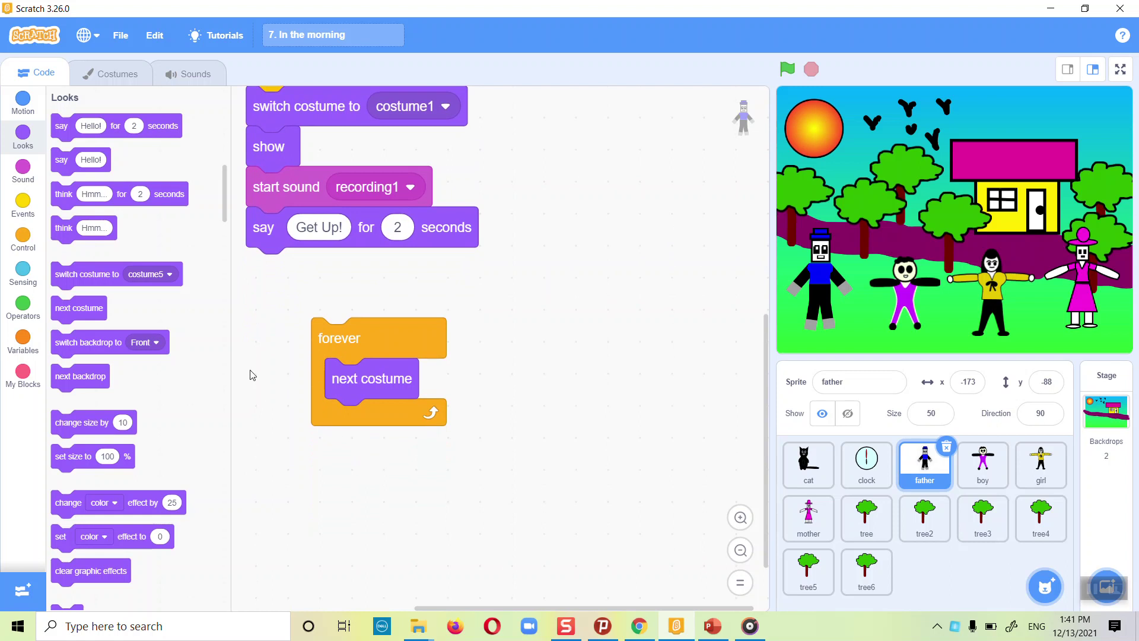
Replace the forever loop around father's next costume block with a repeat 30 loop
{"action": "left_click_drag", "start_coordinate": [401, 380], "coordinate": [543, 383]}
{"action": "left_click_drag", "start_coordinate": [431, 339], "coordinate": [160, 284]}
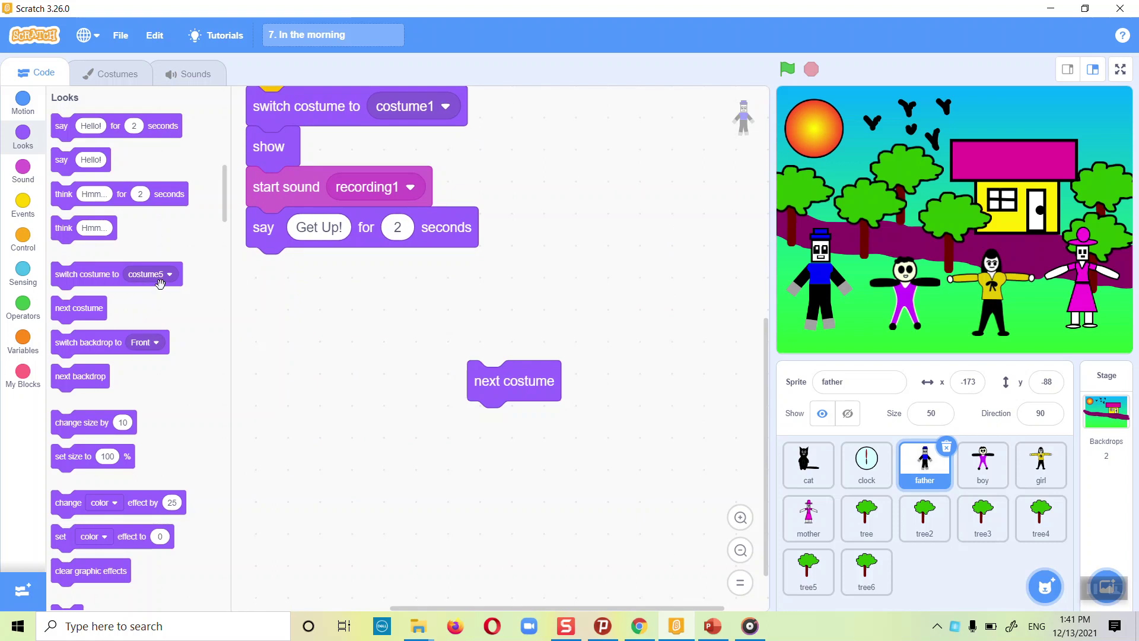
{"action": "left_click", "coordinate": [23, 236]}
{"action": "left_click_drag", "start_coordinate": [81, 170], "coordinate": [326, 337]}
{"action": "left_click", "coordinate": [345, 341]}
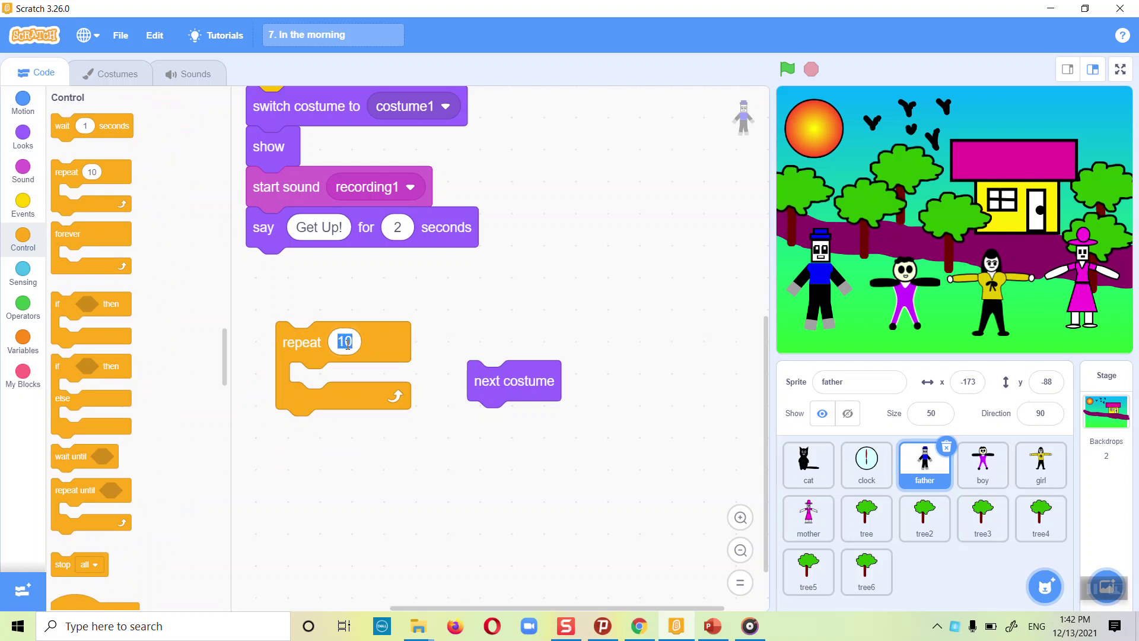
{"action": "type", "text": "3"}
{"action": "left_click_drag", "start_coordinate": [486, 384], "coordinate": [311, 386]}
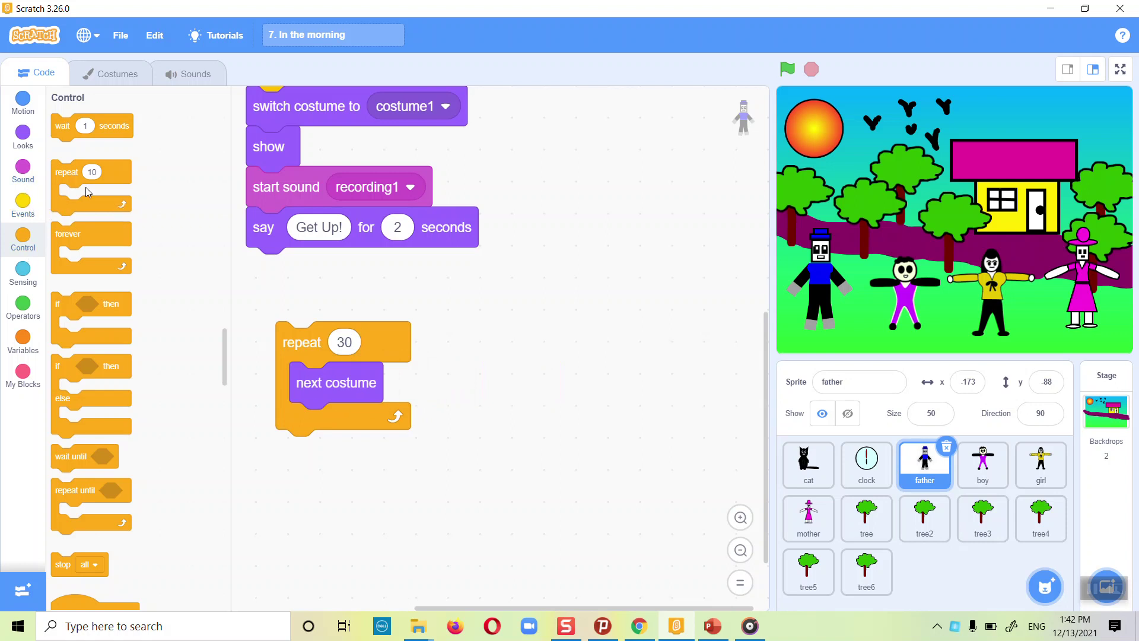
Add a wait 0.5 seconds block after next costume inside the repeat loop and run the loop
{"action": "left_click_drag", "start_coordinate": [68, 130], "coordinate": [311, 426]}
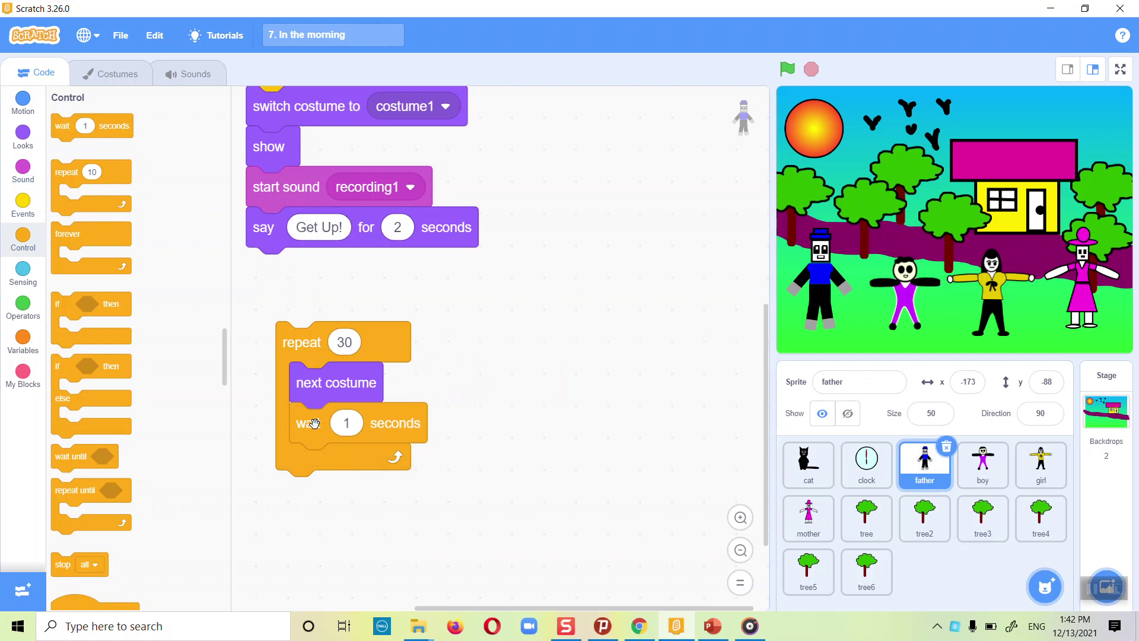
{"action": "left_click", "coordinate": [347, 423]}
{"action": "type", "text": "0.5"}
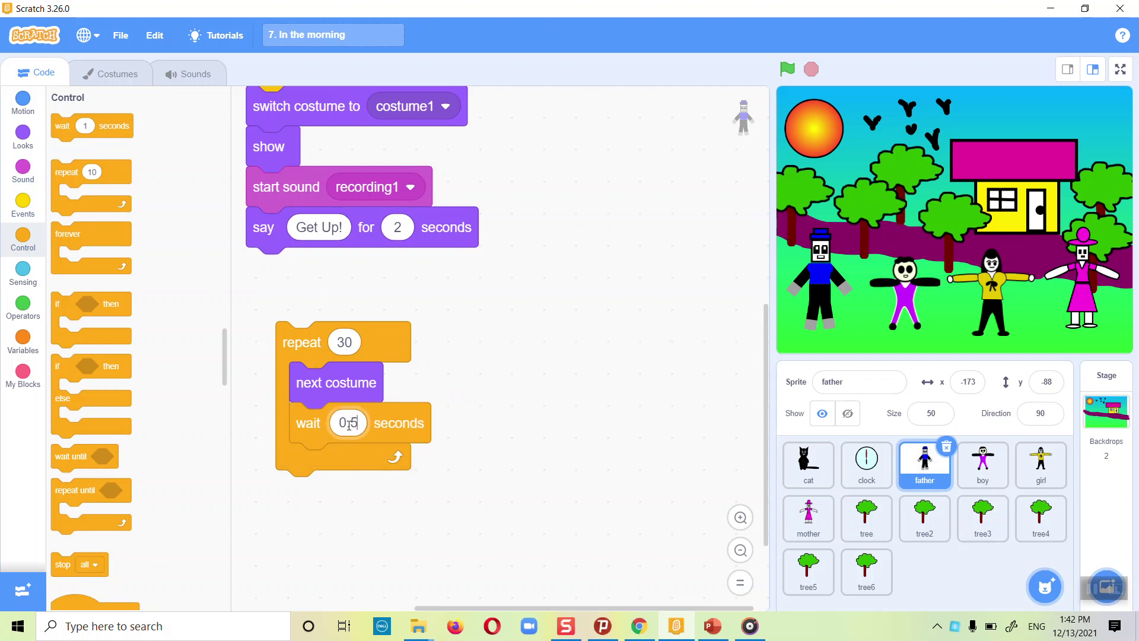
{"action": "left_click", "coordinate": [374, 344]}
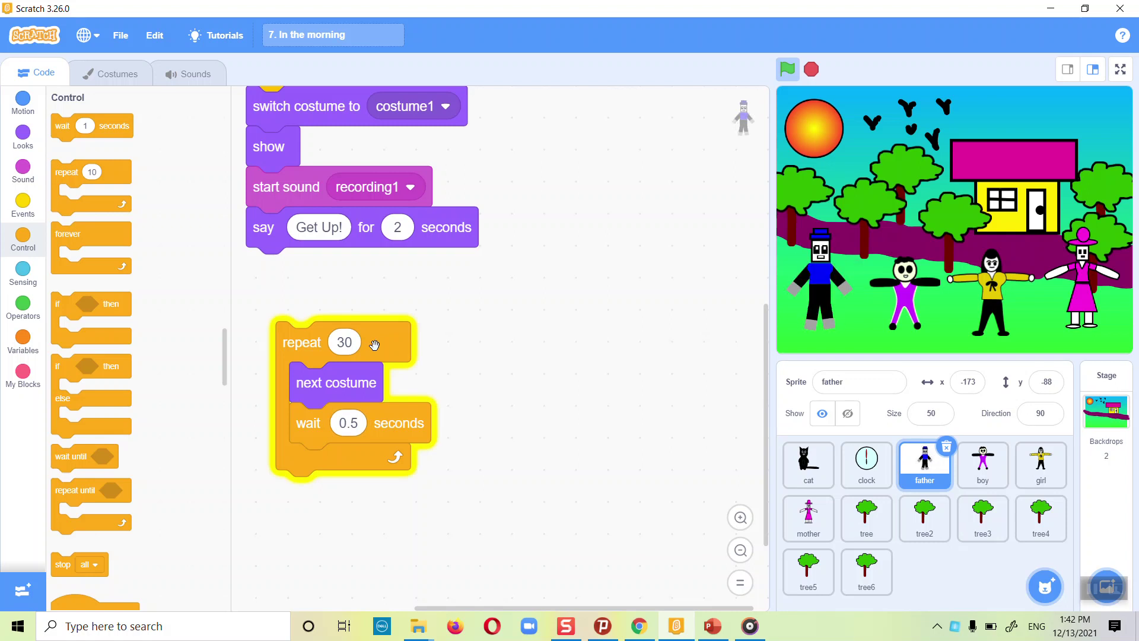
Set the loop's wait to 0.3 seconds, test it, and attach the loop below the say block in father's getUp script
{"action": "left_click", "coordinate": [361, 425]}
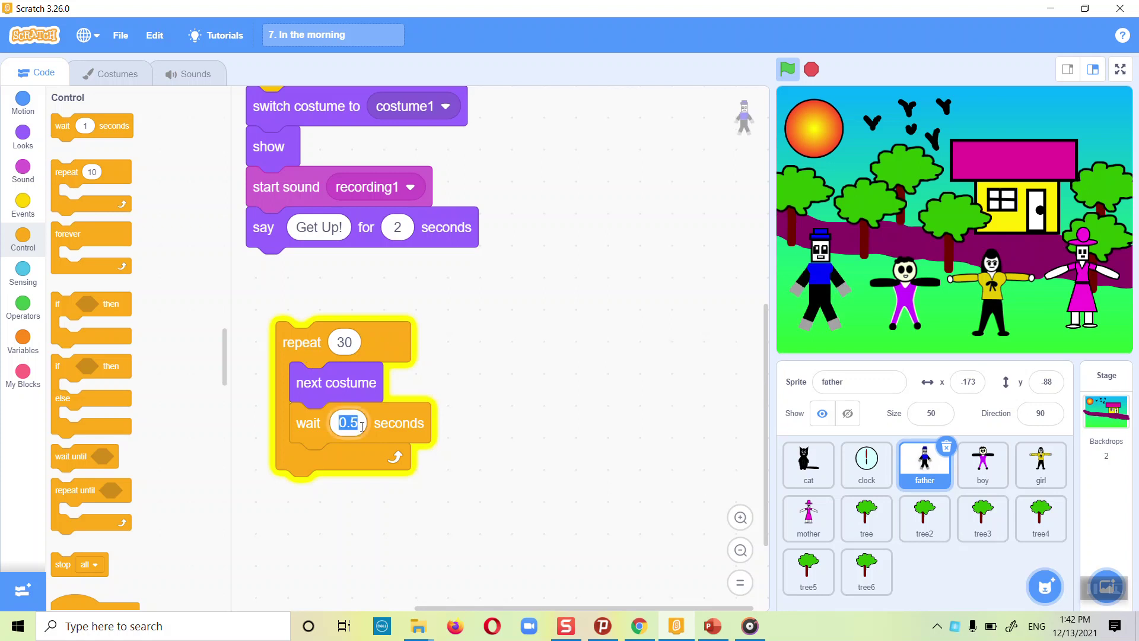
{"action": "left_click", "coordinate": [362, 424]}
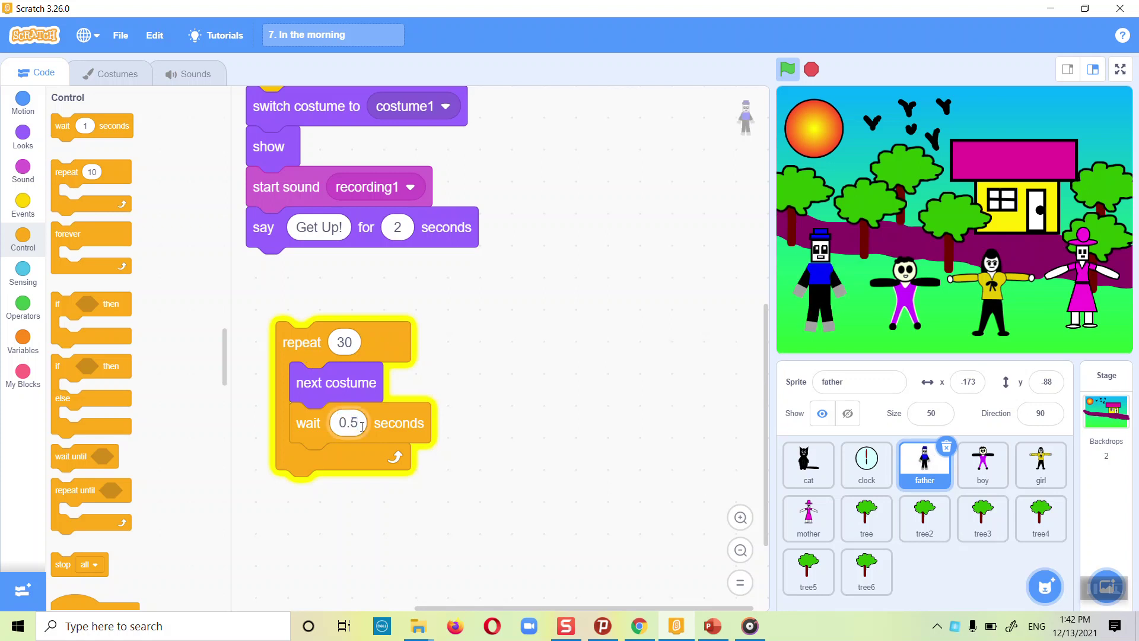
{"action": "key", "text": "BackSpace"}
{"action": "type", "text": "3"}
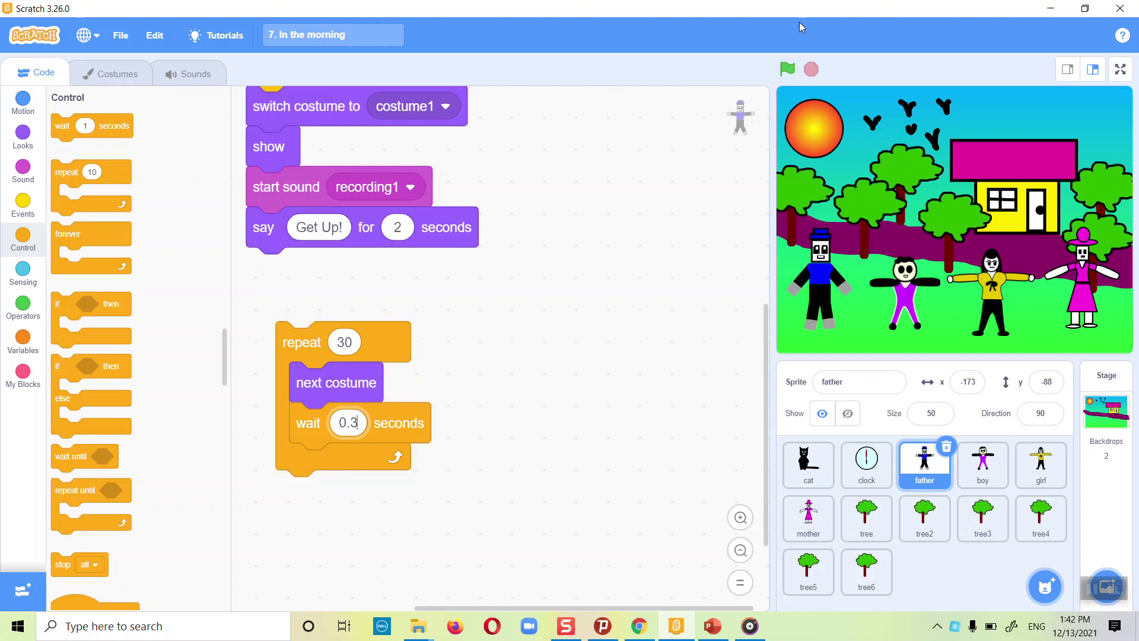
{"action": "left_click", "coordinate": [304, 342]}
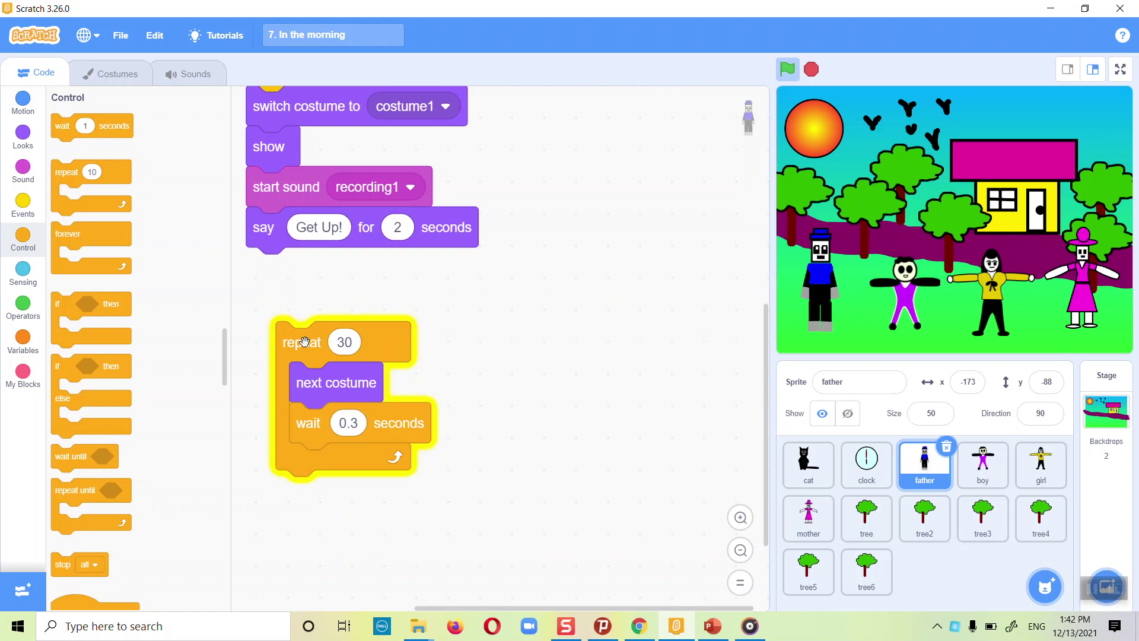
{"action": "left_click_drag", "start_coordinate": [304, 342], "coordinate": [275, 268]}
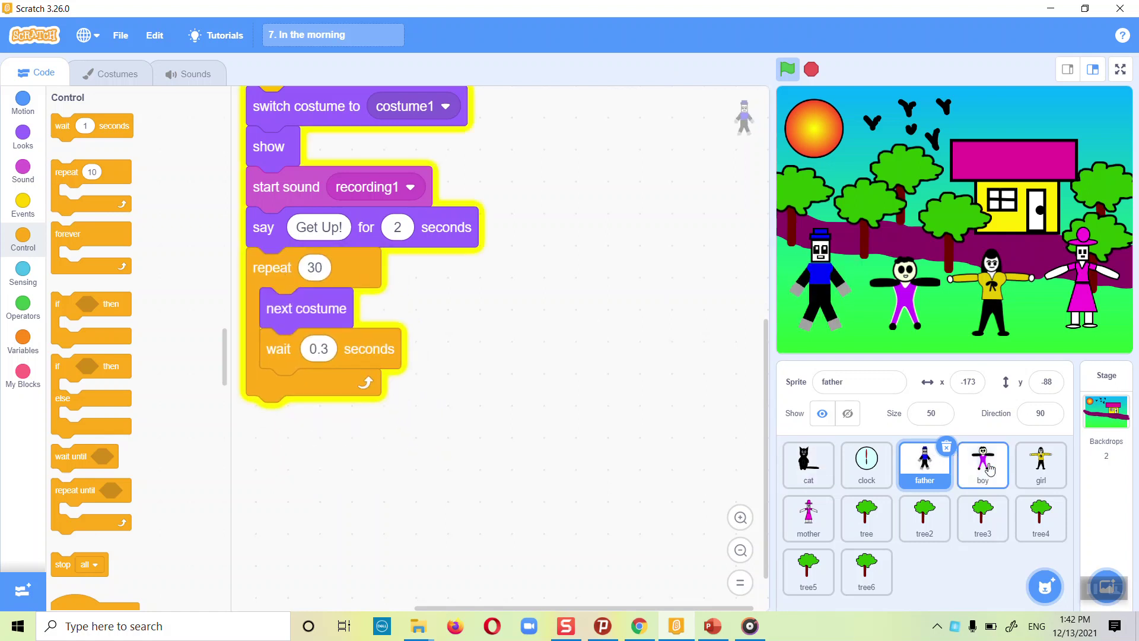
Attach the copied repeat 30 loop below show in the boy's, girl's and mother's getUp scripts, and play the animation from the start
{"action": "left_click", "coordinate": [983, 463]}
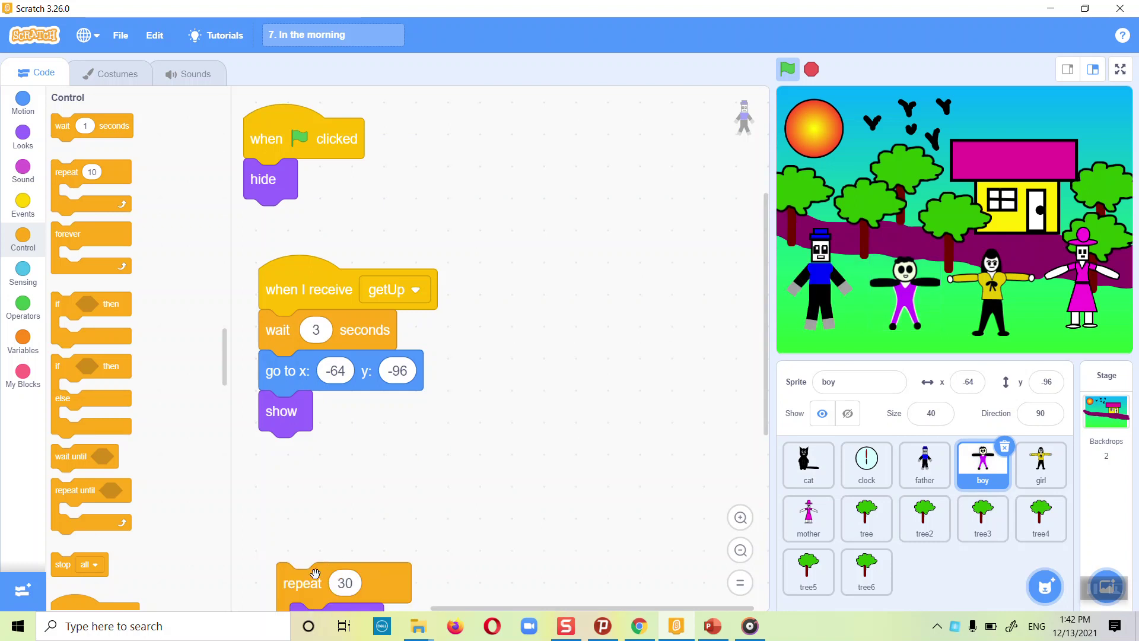
{"action": "left_click_drag", "start_coordinate": [310, 555], "coordinate": [293, 423]}
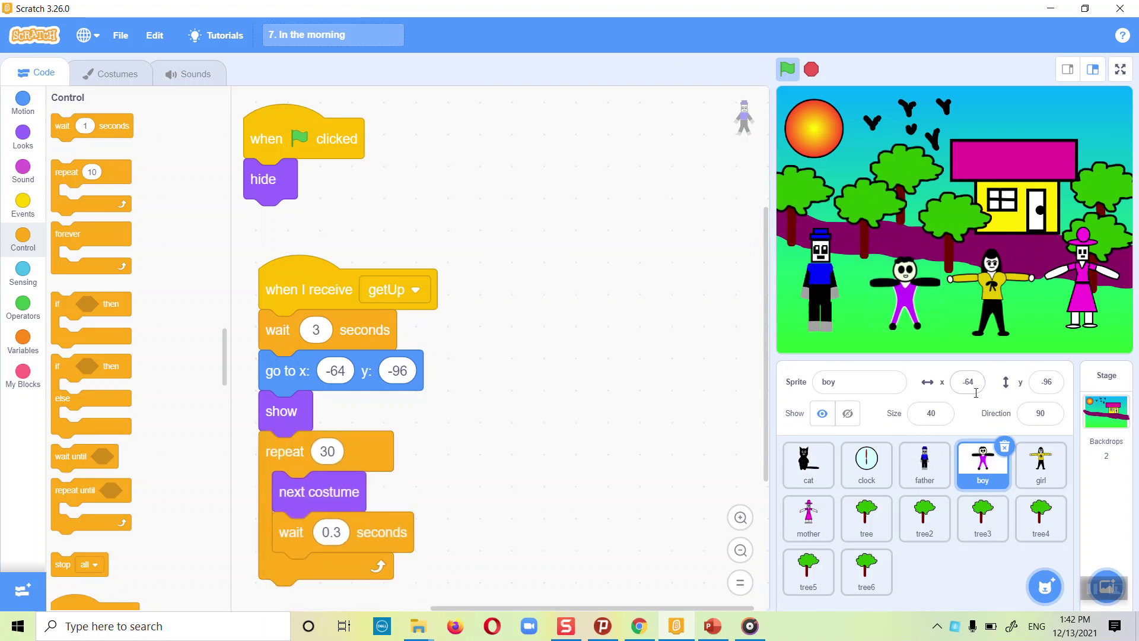
{"action": "left_click", "coordinate": [1046, 464]}
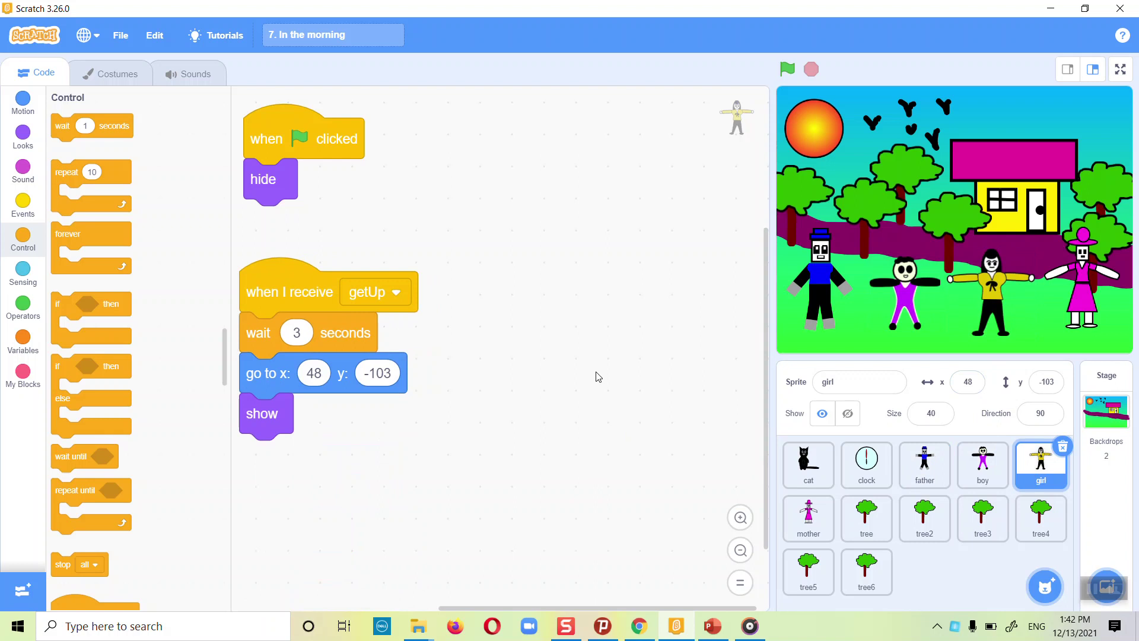
{"action": "left_click_drag", "start_coordinate": [304, 580], "coordinate": [264, 459]}
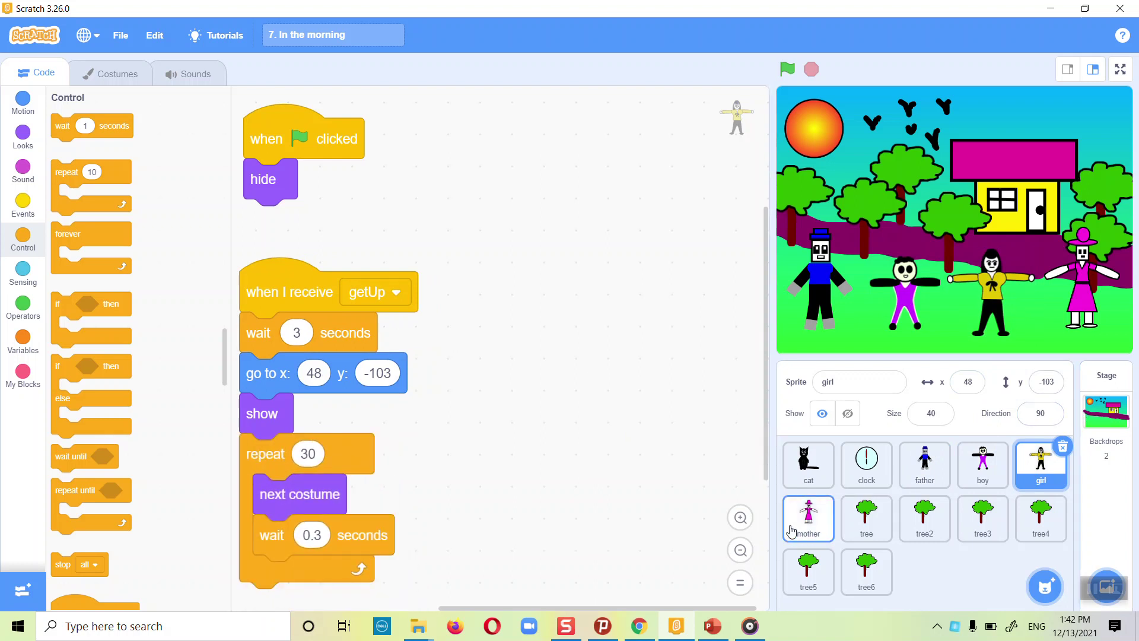
{"action": "left_click", "coordinate": [808, 515]}
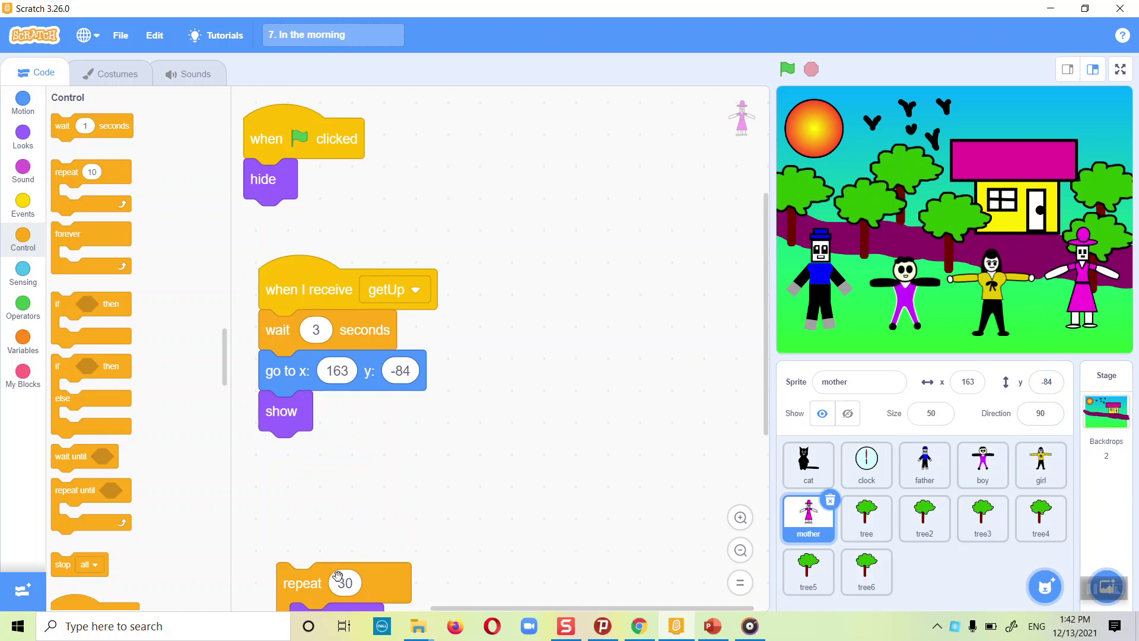
{"action": "left_click_drag", "start_coordinate": [309, 580], "coordinate": [289, 462]}
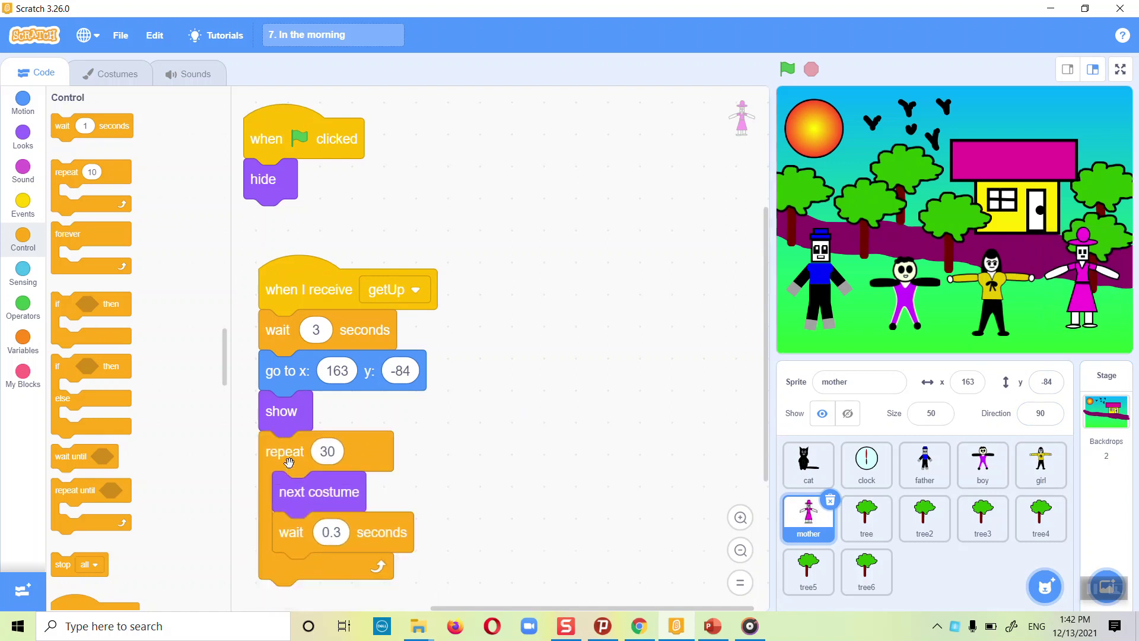
{"action": "left_click", "coordinate": [786, 69]}
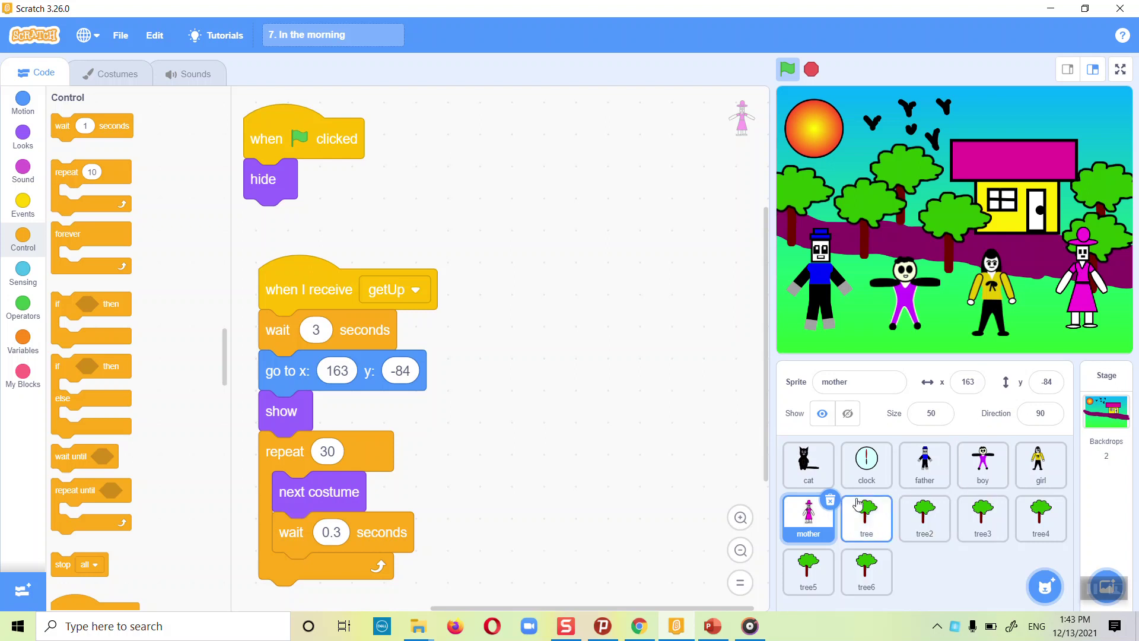
Open the sound library for father, filter it to Loops, and preview Odesong
{"action": "left_click", "coordinate": [926, 457]}
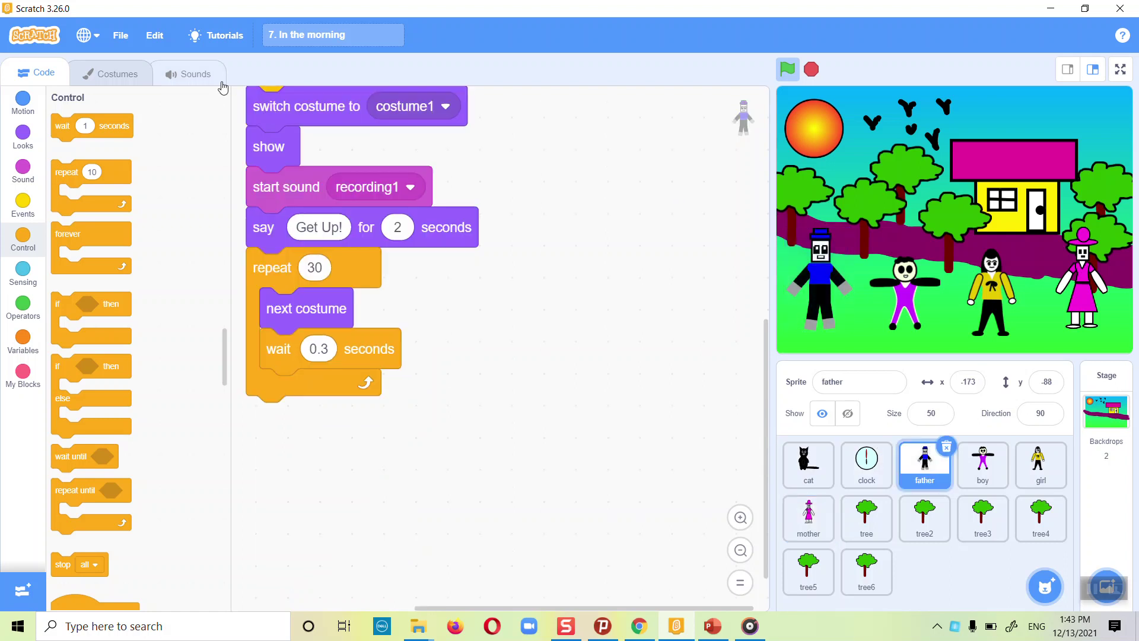
{"action": "left_click", "coordinate": [195, 74]}
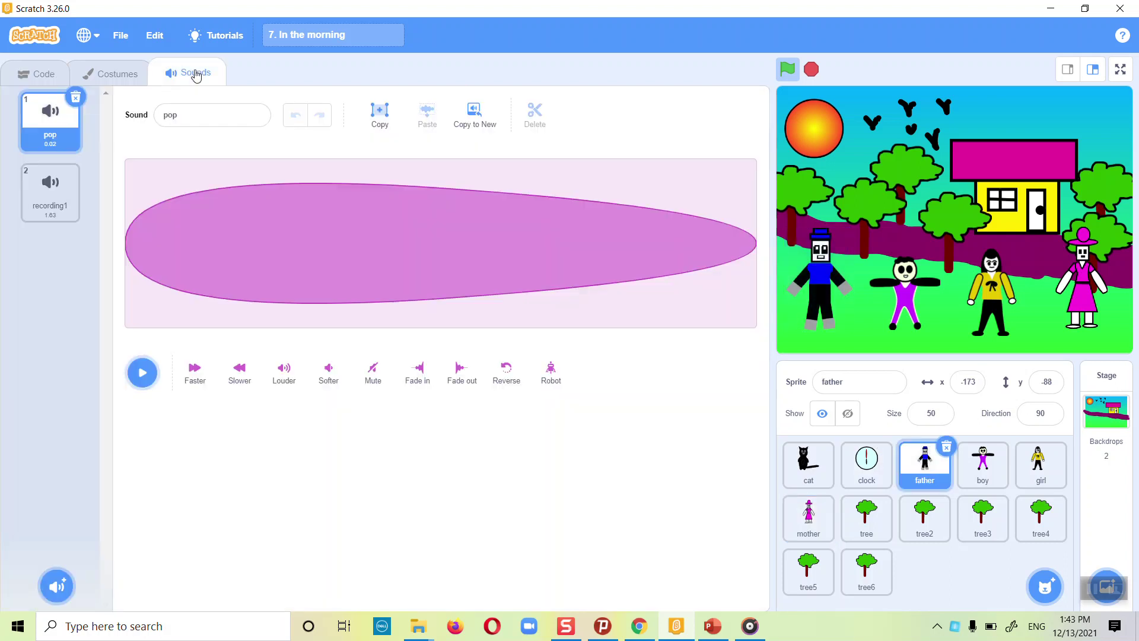
{"action": "left_click", "coordinate": [54, 587]}
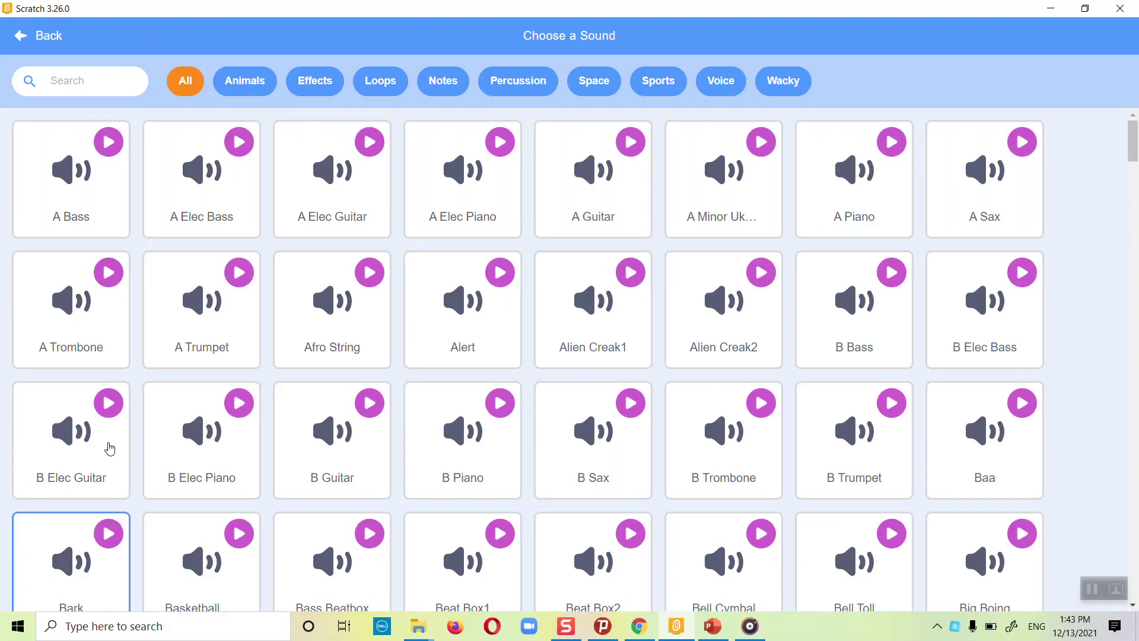
{"action": "left_click", "coordinate": [388, 80]}
{"action": "scroll", "coordinate": [611, 285], "scroll_direction": "down", "scroll_amount": 5}
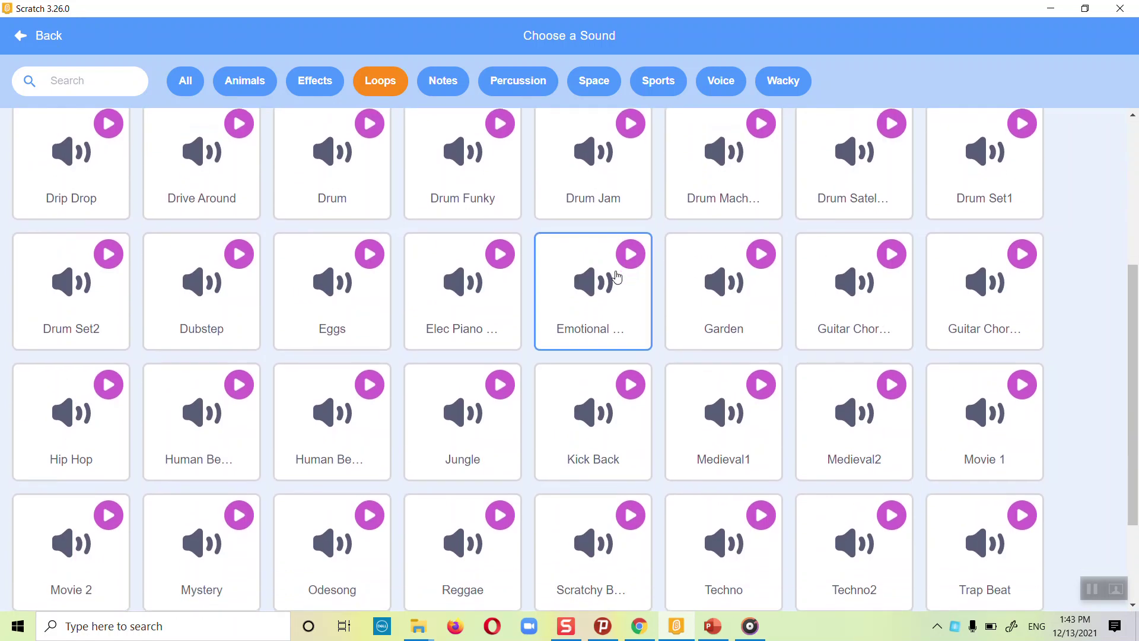
{"action": "scroll", "coordinate": [618, 277], "scroll_direction": "down", "scroll_amount": 2}
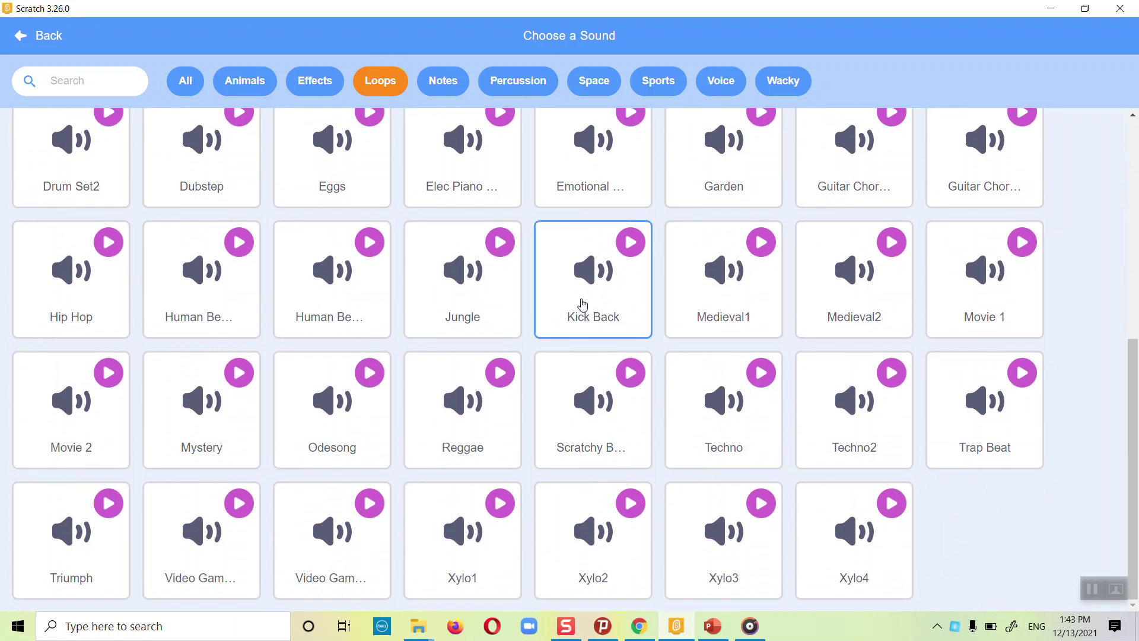
{"action": "scroll", "coordinate": [581, 305], "scroll_direction": "up", "scroll_amount": 1}
{"action": "left_click", "coordinate": [374, 438]}
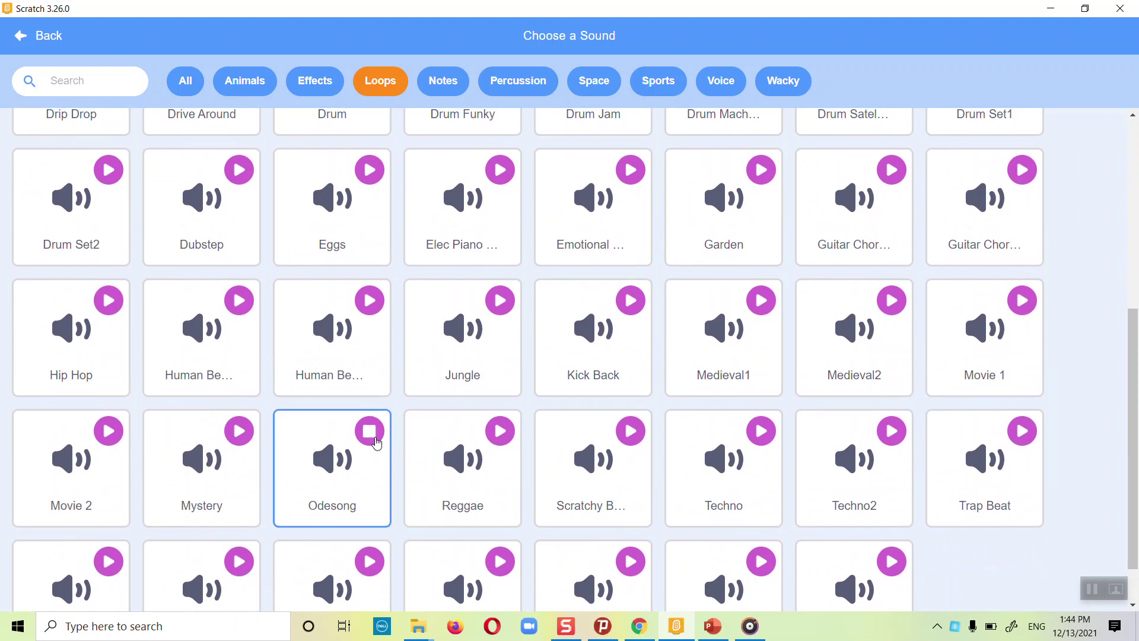
Preview more loop sounds, add Emotional Piano to father's sounds, and return to father's scripts
{"action": "mouse_move", "coordinate": [229, 307]}
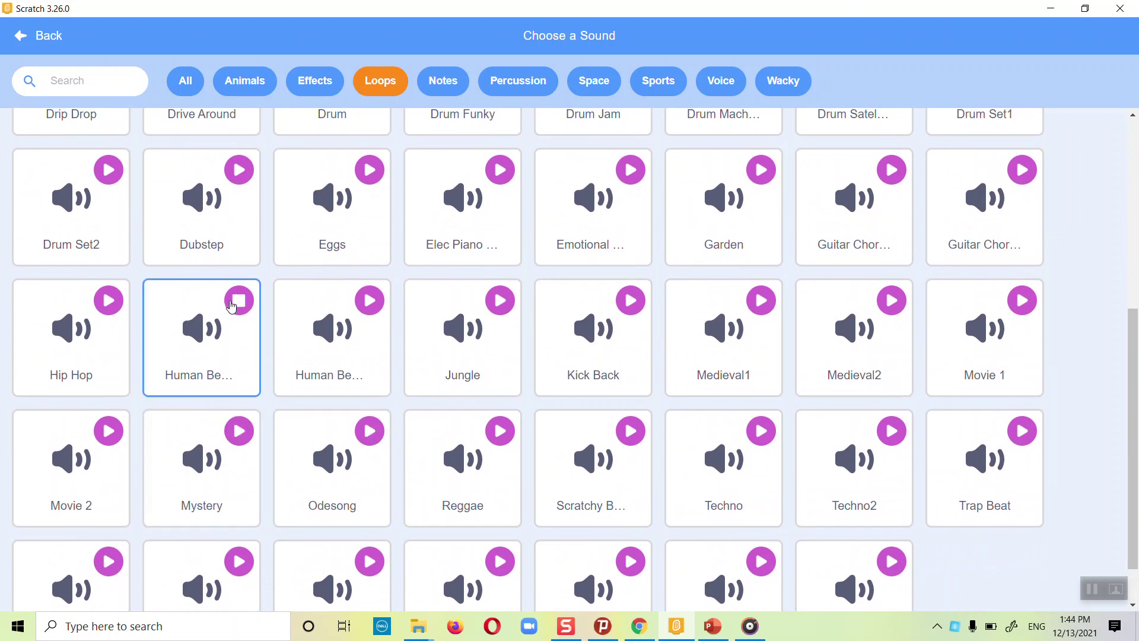
{"action": "mouse_move", "coordinate": [509, 295]}
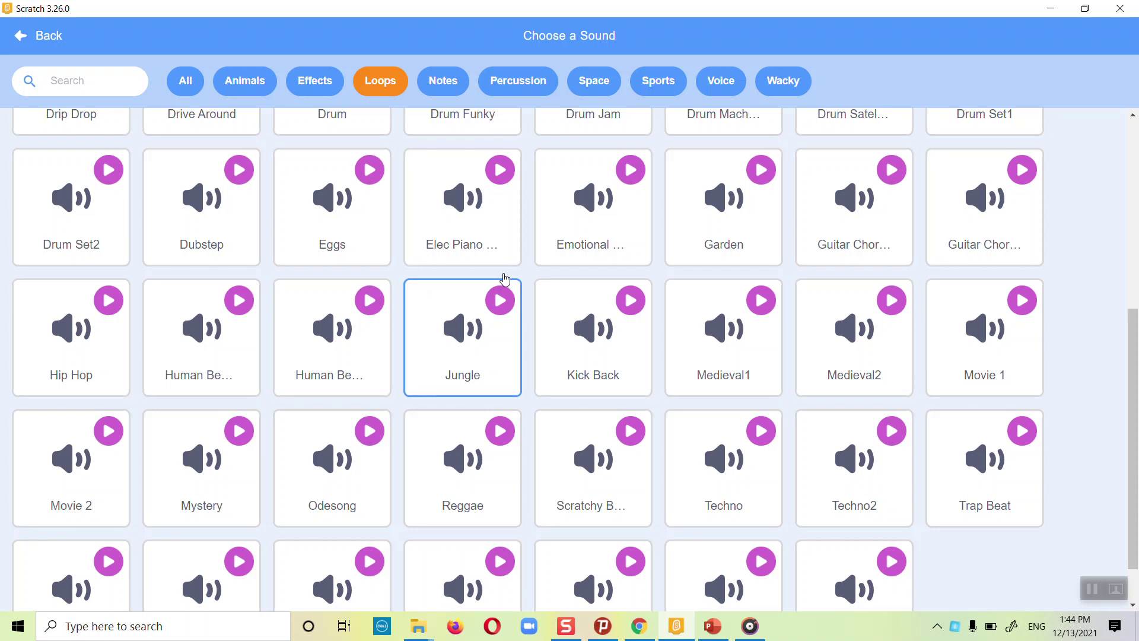
{"action": "mouse_move", "coordinate": [623, 171]}
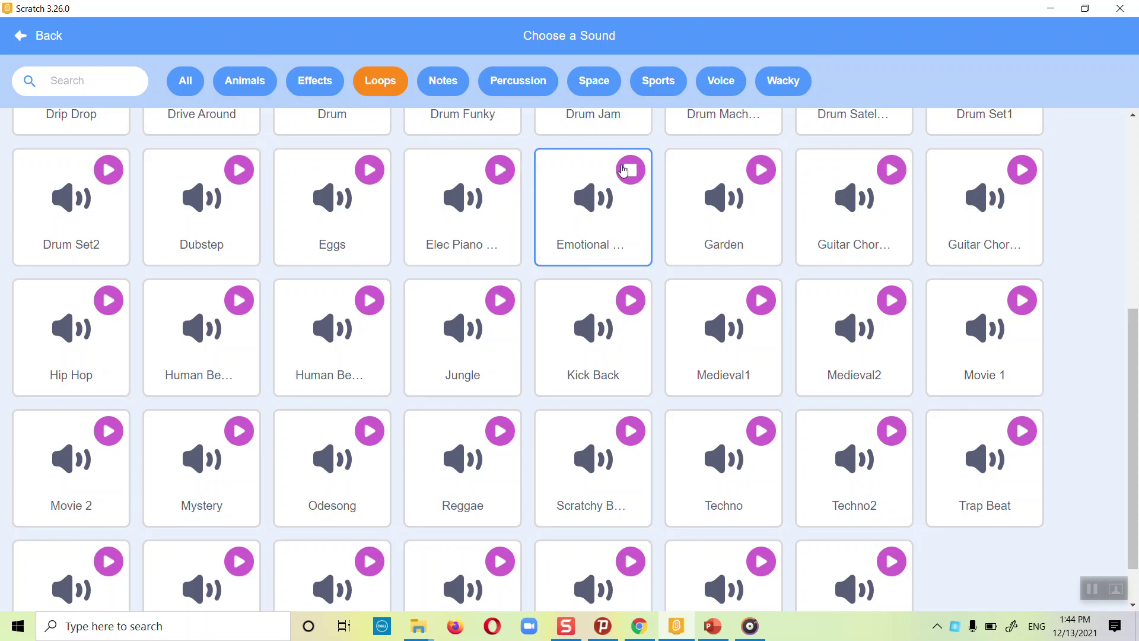
{"action": "mouse_move", "coordinate": [758, 169]}
{"action": "mouse_move", "coordinate": [1020, 170]}
{"action": "scroll", "coordinate": [634, 178], "scroll_direction": "up", "scroll_amount": 3}
{"action": "scroll", "coordinate": [633, 178], "scroll_direction": "up", "scroll_amount": 2}
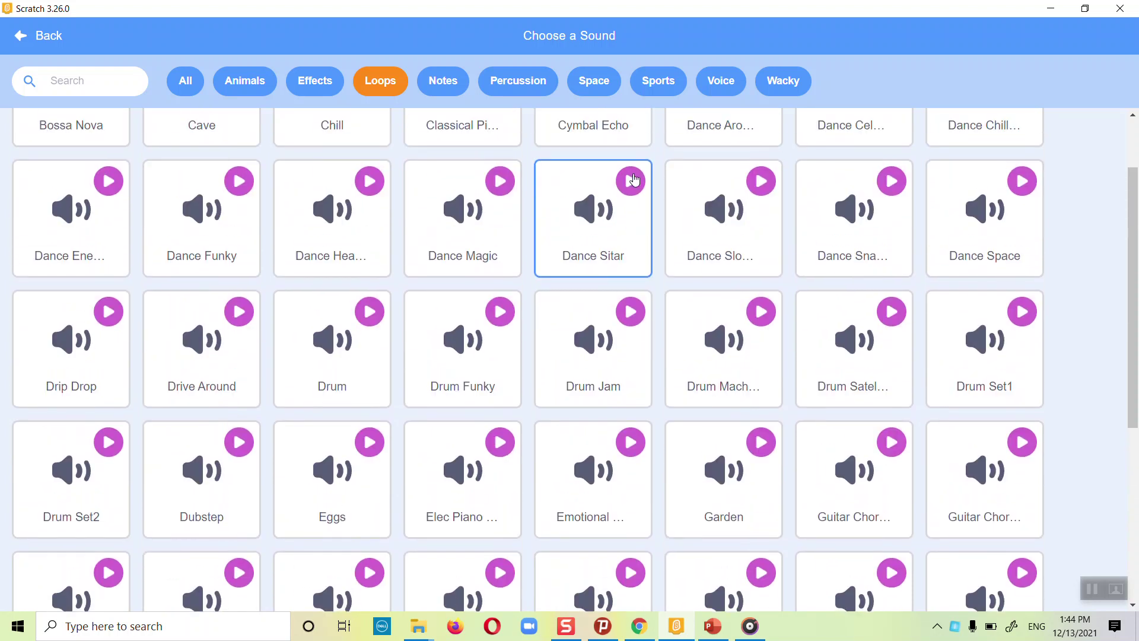
{"action": "mouse_move", "coordinate": [634, 448]}
{"action": "mouse_move", "coordinate": [503, 457]}
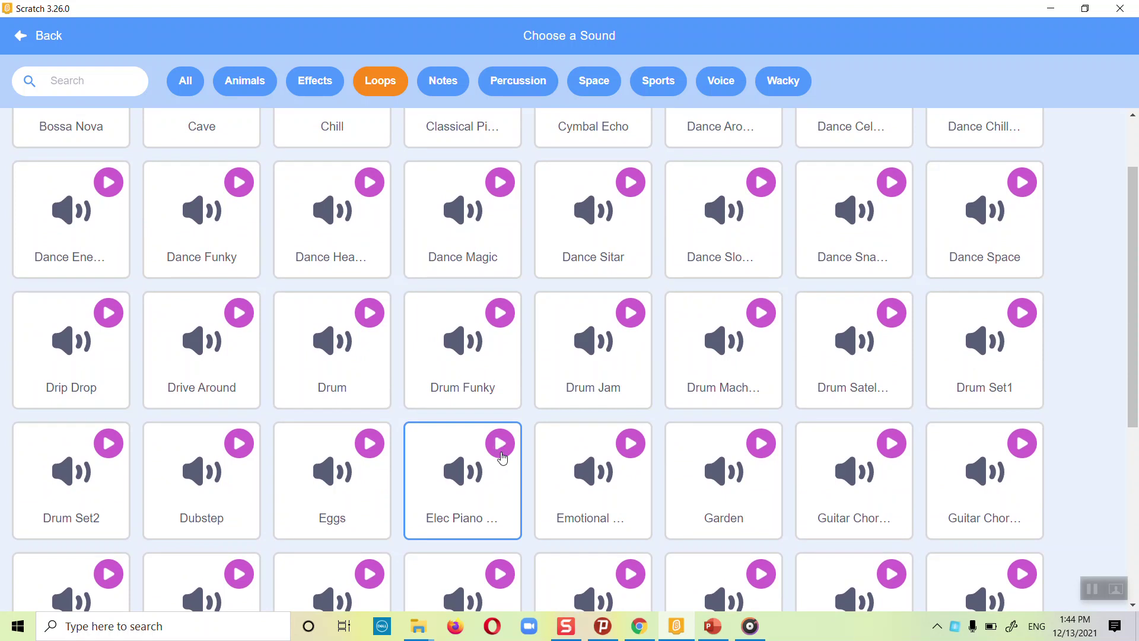
{"action": "left_click", "coordinate": [572, 498]}
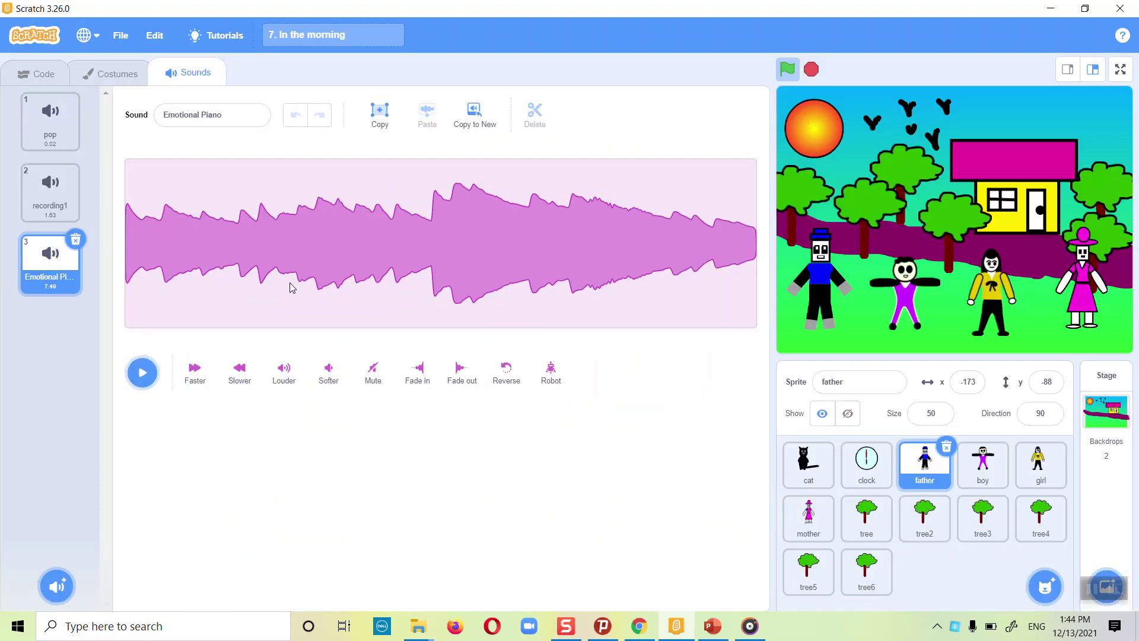
{"action": "left_click", "coordinate": [56, 78]}
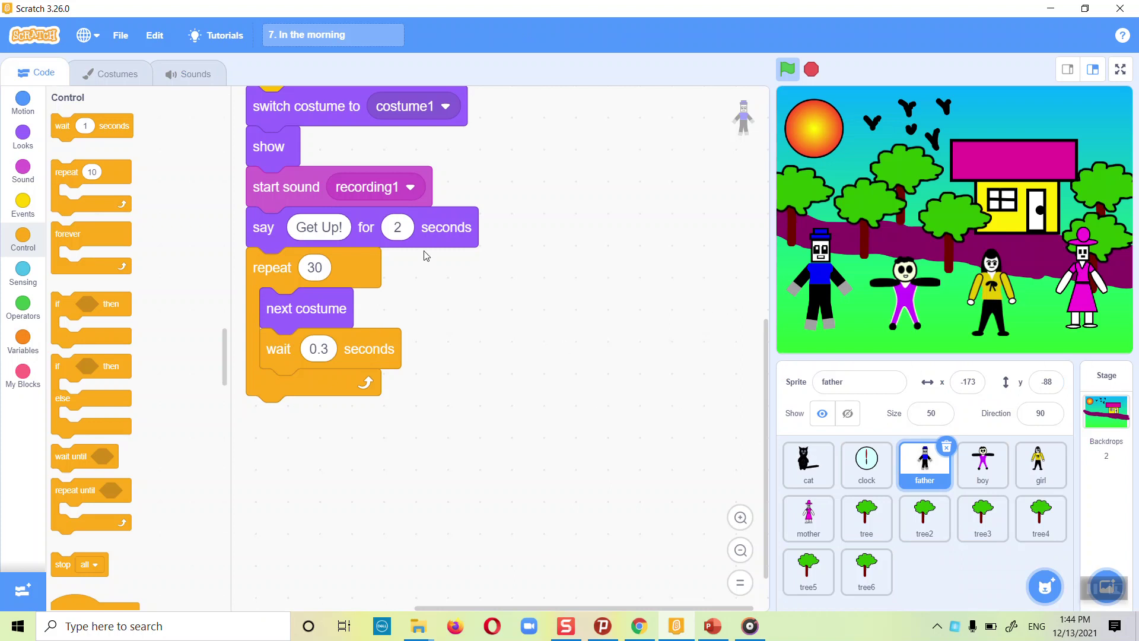
Insert a start sound Emotional Piano block between the say block and the repeat loop in father's getUp script
{"action": "scroll", "coordinate": [605, 438], "scroll_direction": "up", "scroll_amount": 3}
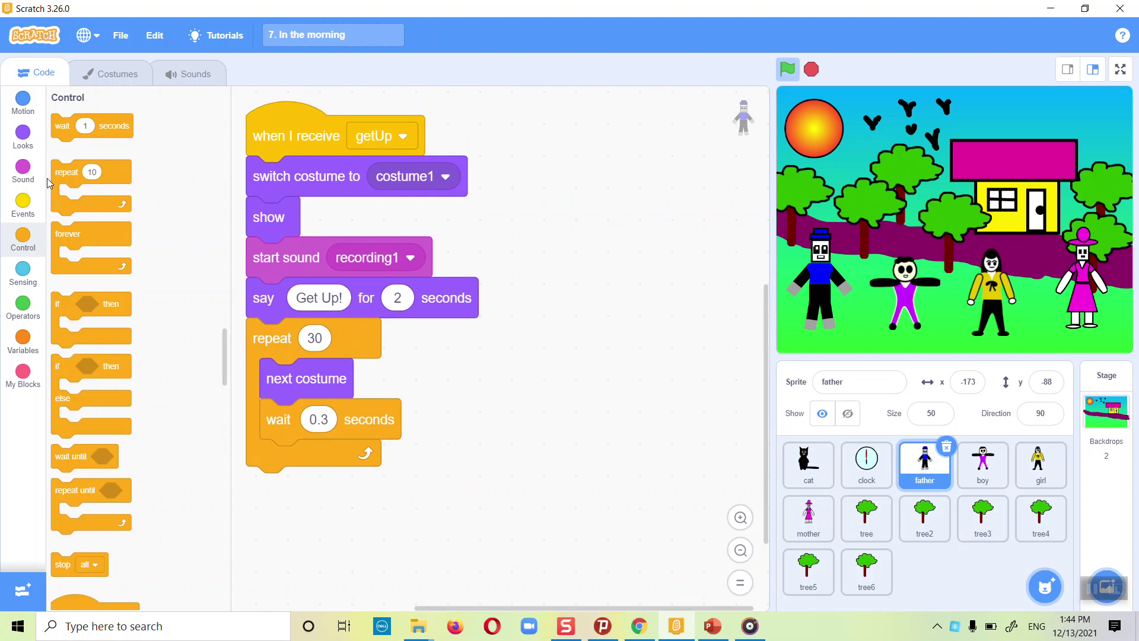
{"action": "left_click", "coordinate": [32, 156]}
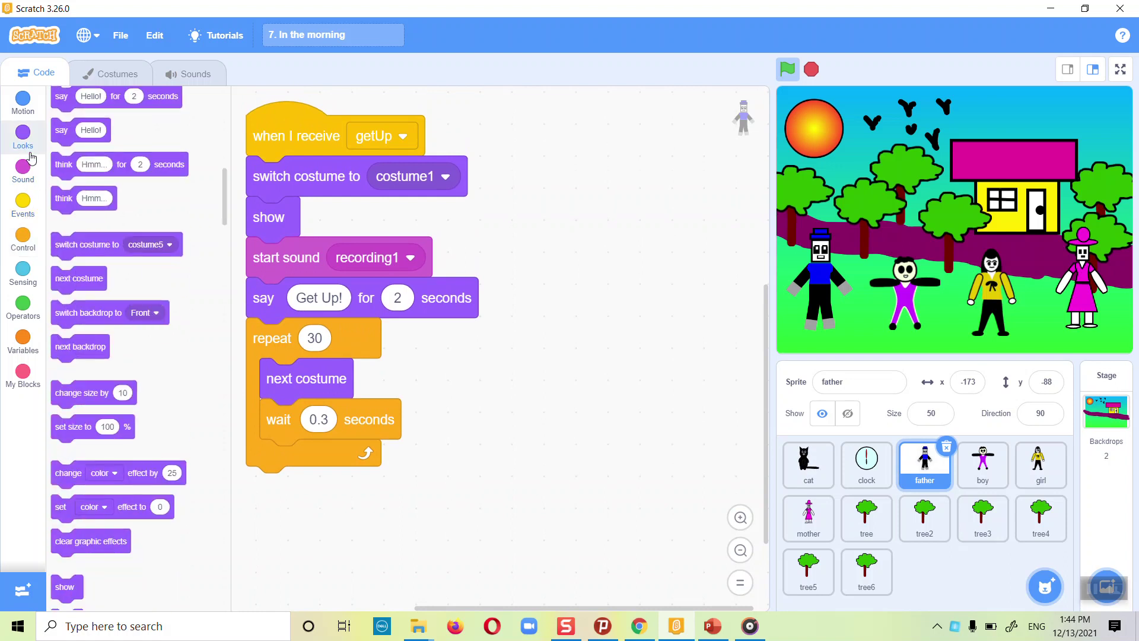
{"action": "left_click", "coordinate": [22, 187]}
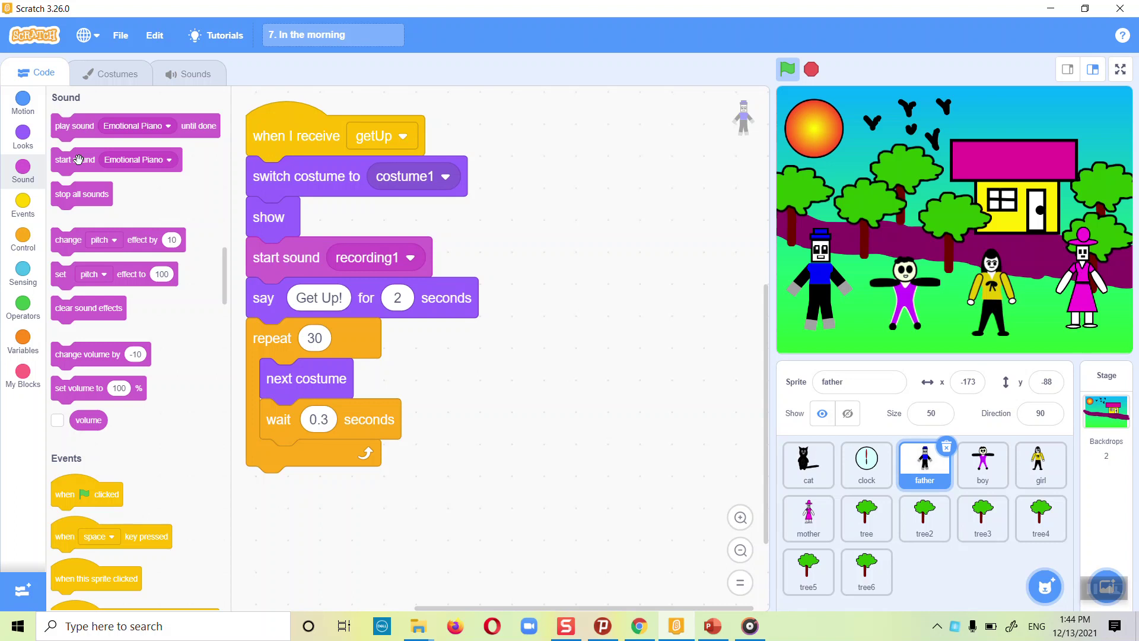
{"action": "left_click_drag", "start_coordinate": [78, 160], "coordinate": [283, 339]}
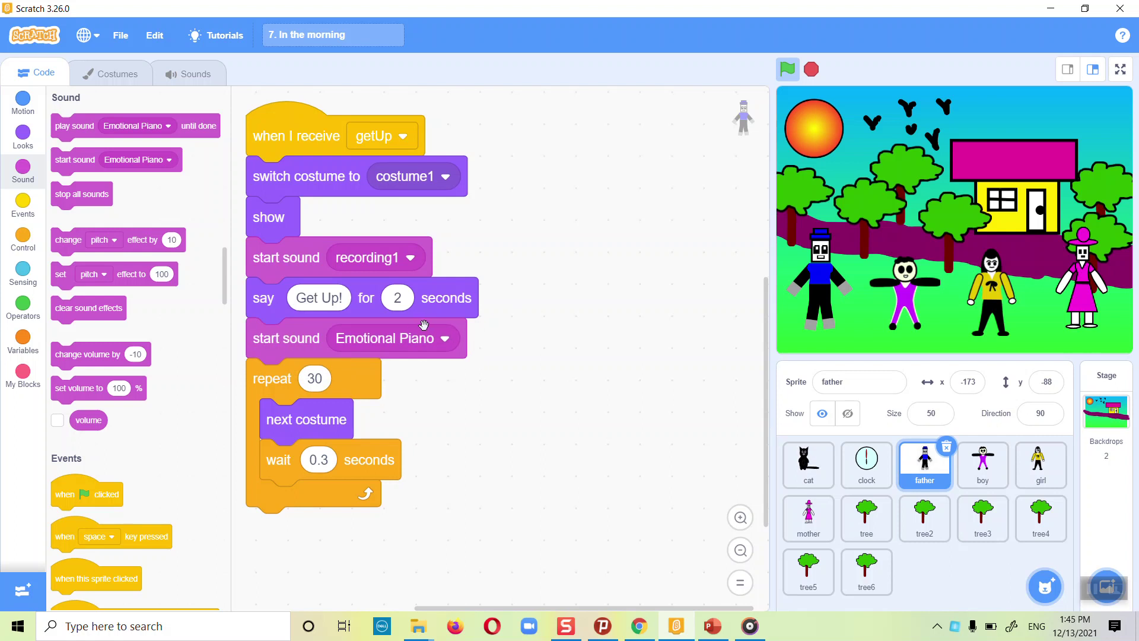
Insert a wait 1 seconds block before the Emotional Piano block in father's getUp script, and play the animation from the start
{"action": "left_click", "coordinate": [398, 300]}
{"action": "double_click", "coordinate": [401, 295]}
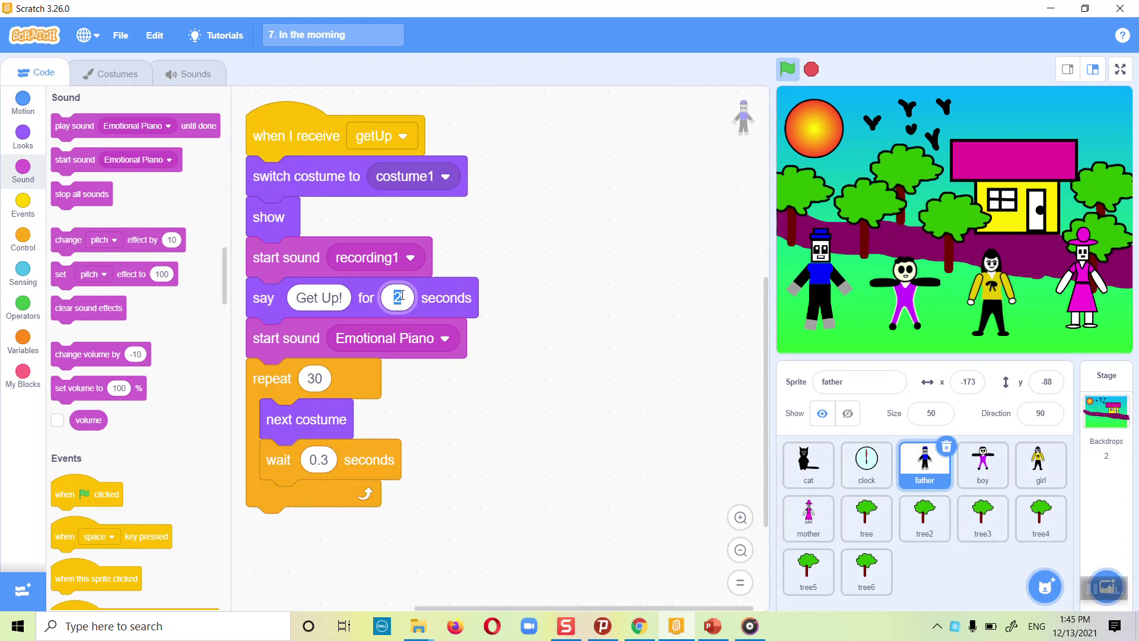
{"action": "left_click", "coordinate": [23, 240]}
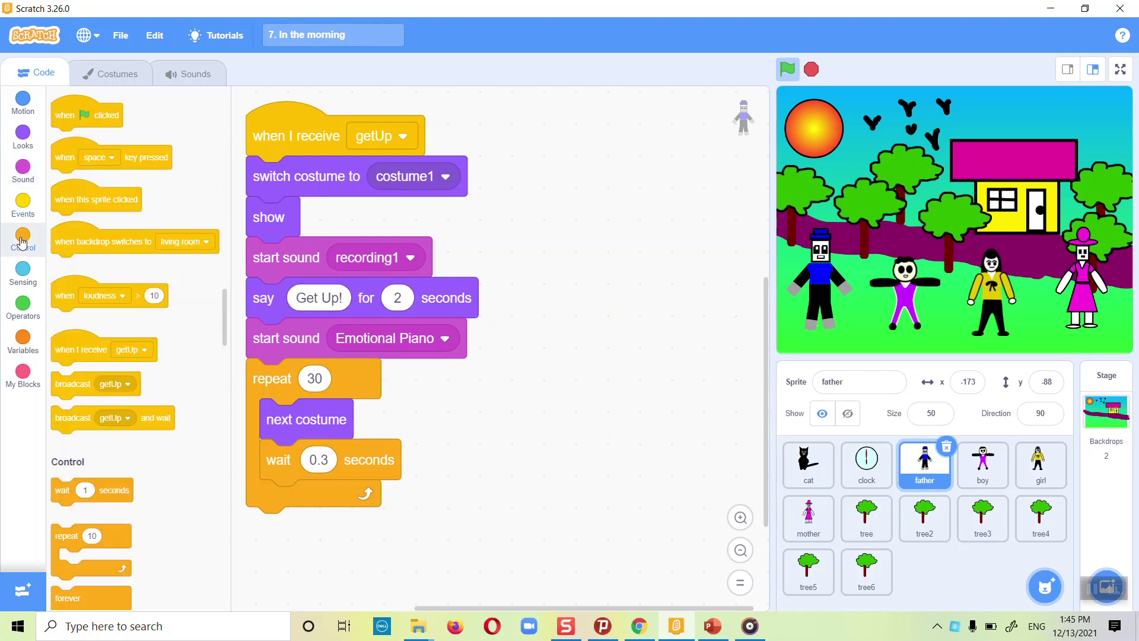
{"action": "left_click_drag", "start_coordinate": [61, 130], "coordinate": [265, 336]}
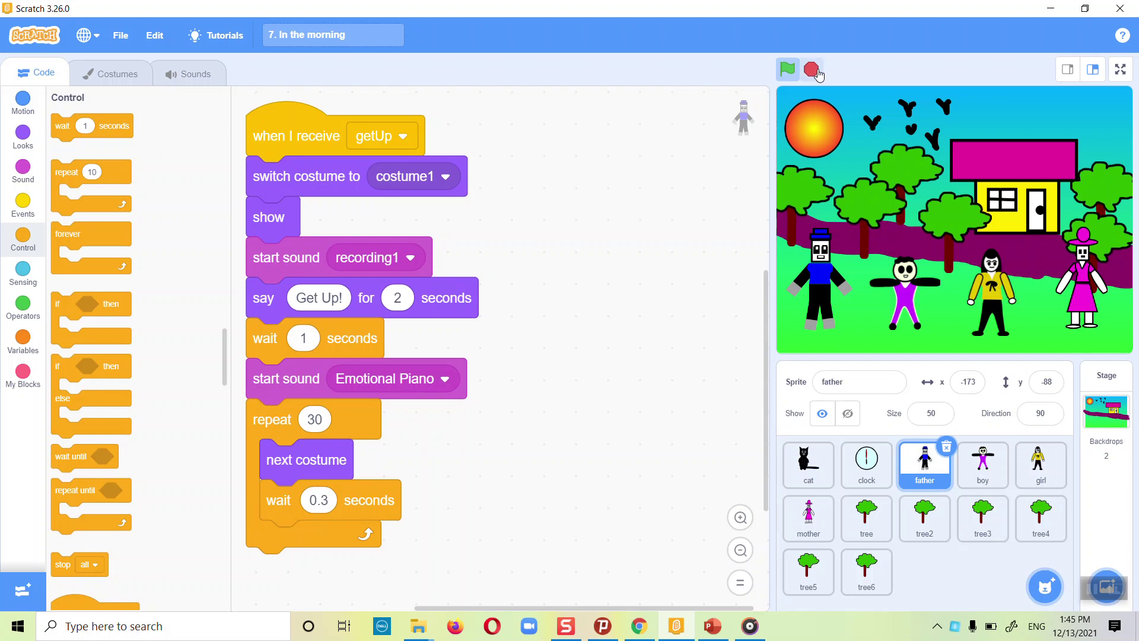
{"action": "left_click", "coordinate": [788, 74]}
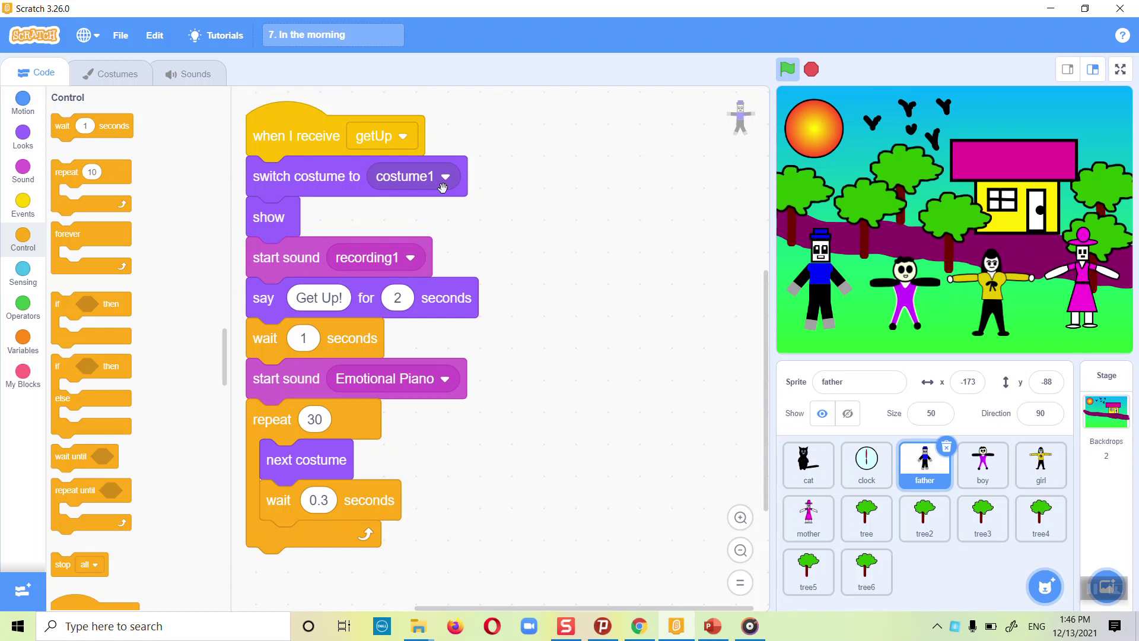
Set the repeat count of the costume loops in father's and the boy's getUp scripts to 25
{"action": "left_click", "coordinate": [318, 421]}
{"action": "type", "text": "25"}
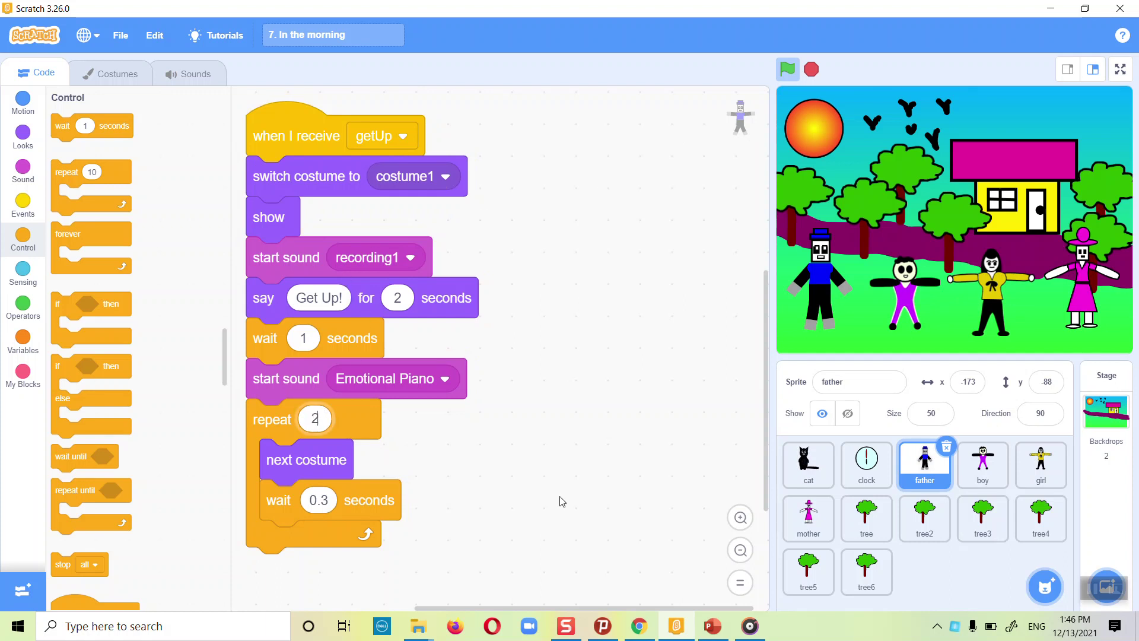
{"action": "left_click", "coordinate": [983, 463]}
{"action": "left_click", "coordinate": [327, 451]}
{"action": "left_click_drag", "start_coordinate": [328, 451], "coordinate": [308, 451]}
{"action": "left_click", "coordinate": [312, 451]}
{"action": "double_click", "coordinate": [331, 450]}
{"action": "type", "text": "25"}
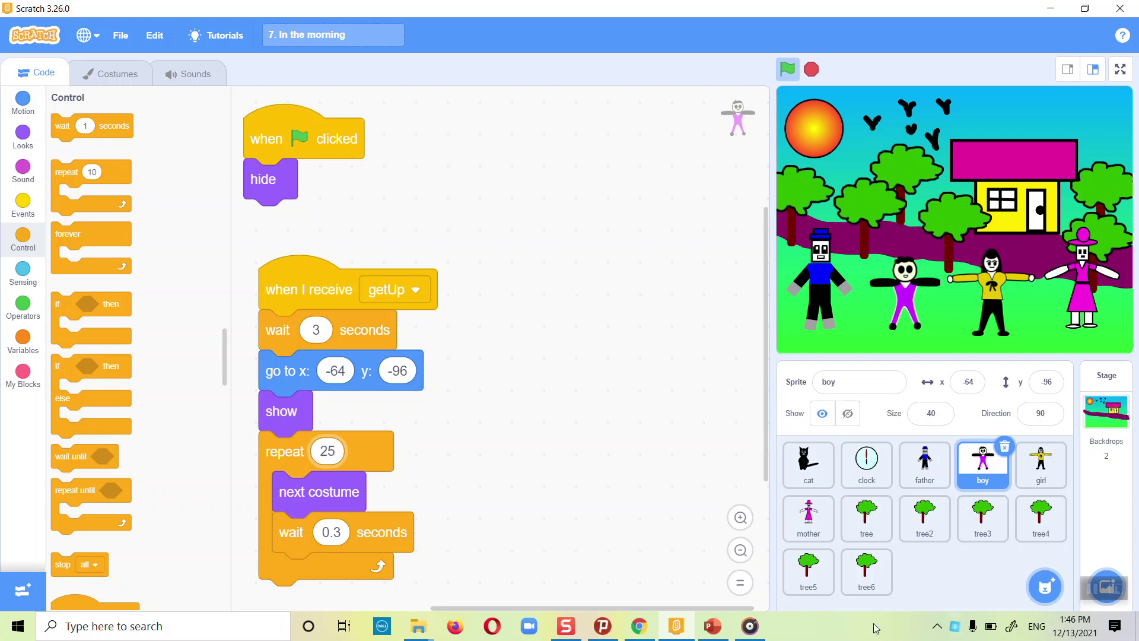
Set the repeat count of the costume loops in the girl's and mother's getUp scripts to 25
{"action": "left_click", "coordinate": [1032, 488]}
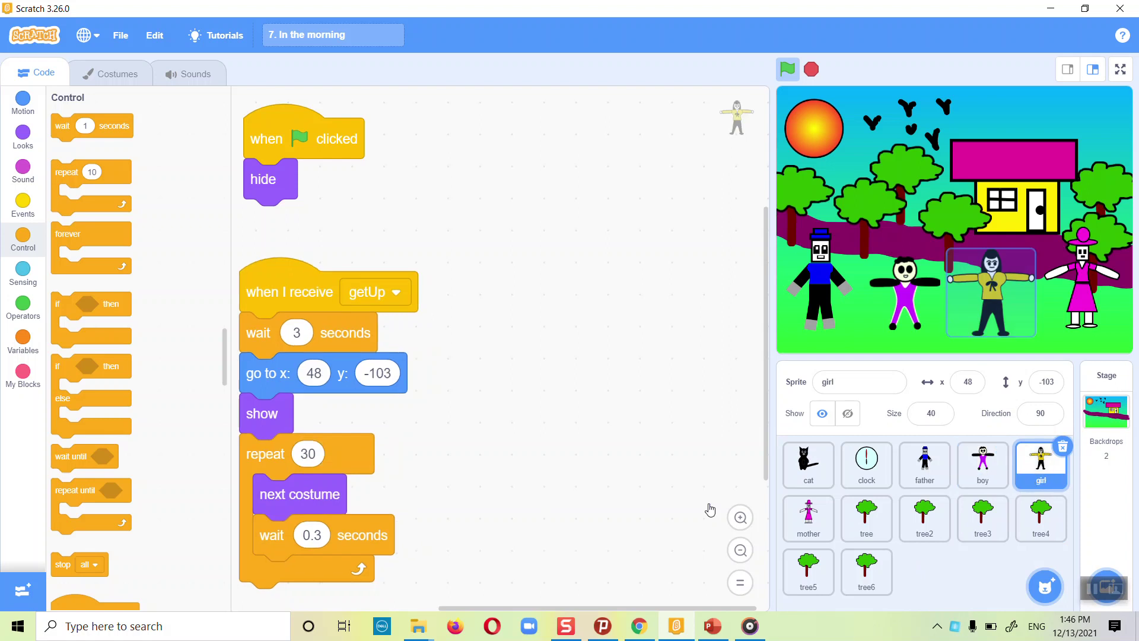
{"action": "left_click", "coordinate": [314, 455]}
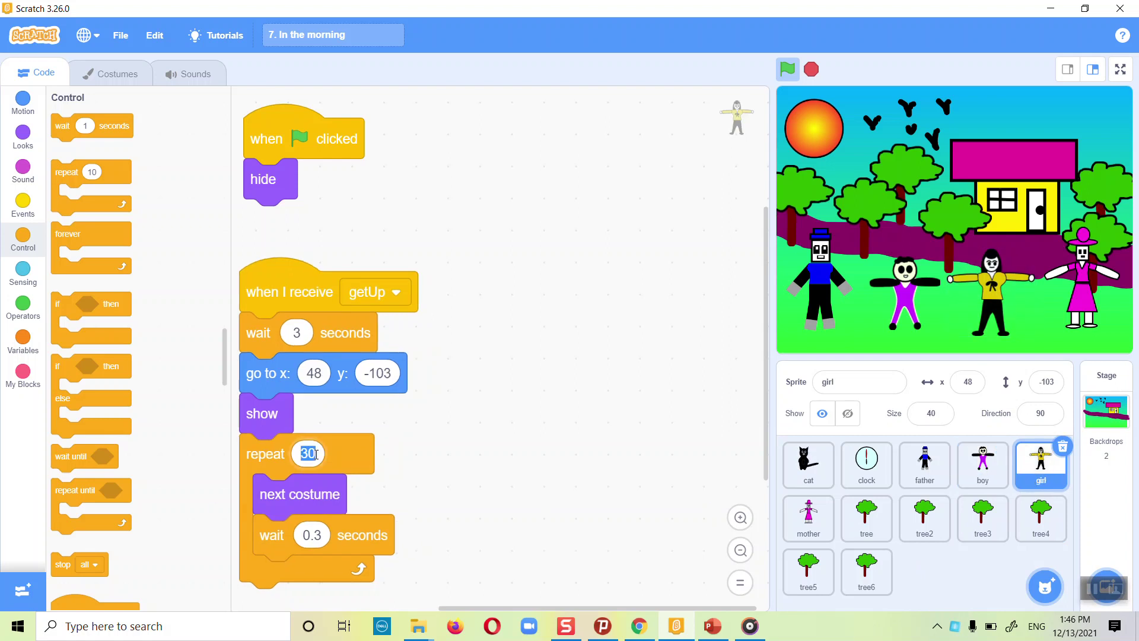
{"action": "type", "text": "25"}
{"action": "left_click", "coordinate": [719, 573]}
{"action": "left_click", "coordinate": [816, 511]}
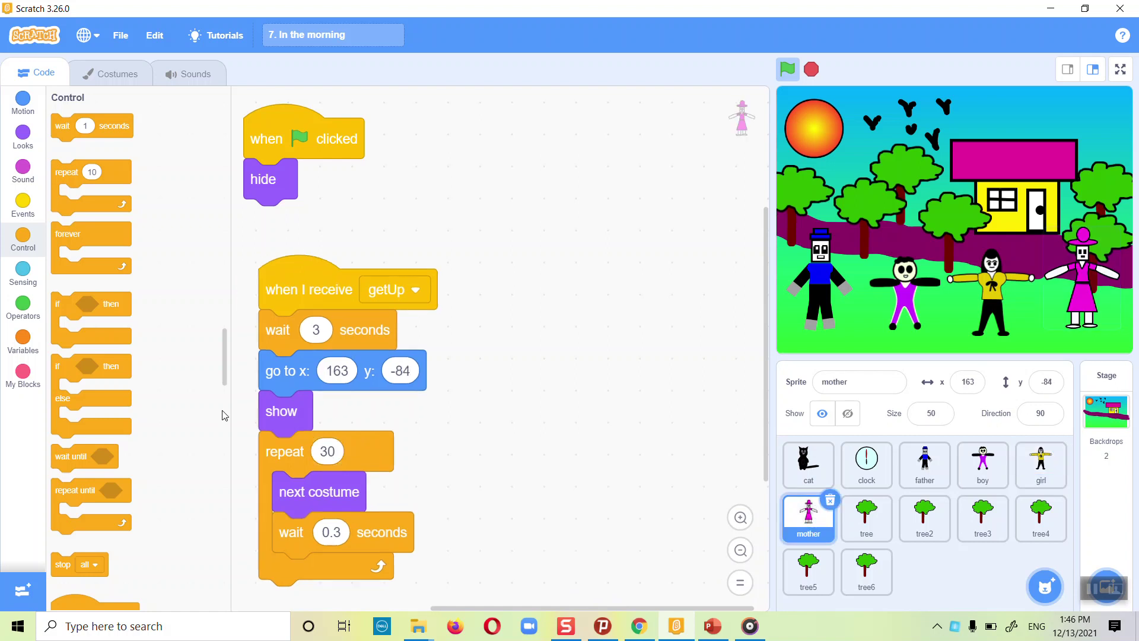
{"action": "left_click_drag", "start_coordinate": [335, 452], "coordinate": [289, 451]}
{"action": "left_click", "coordinate": [331, 451]}
{"action": "type", "text": "20"}
{"action": "left_click", "coordinate": [640, 330]}
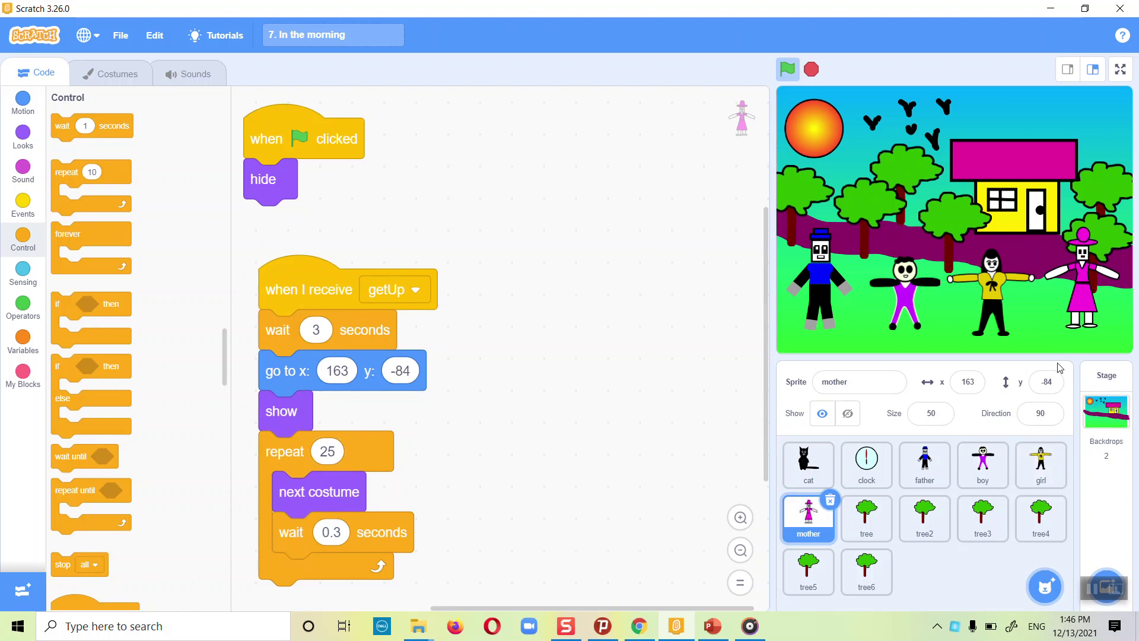
Paint a new backdrop and cover its whole canvas with a blue rectangle, using fill color 65, saturation 100 and brightness 100
{"action": "mouse_move", "coordinate": [1107, 579]}
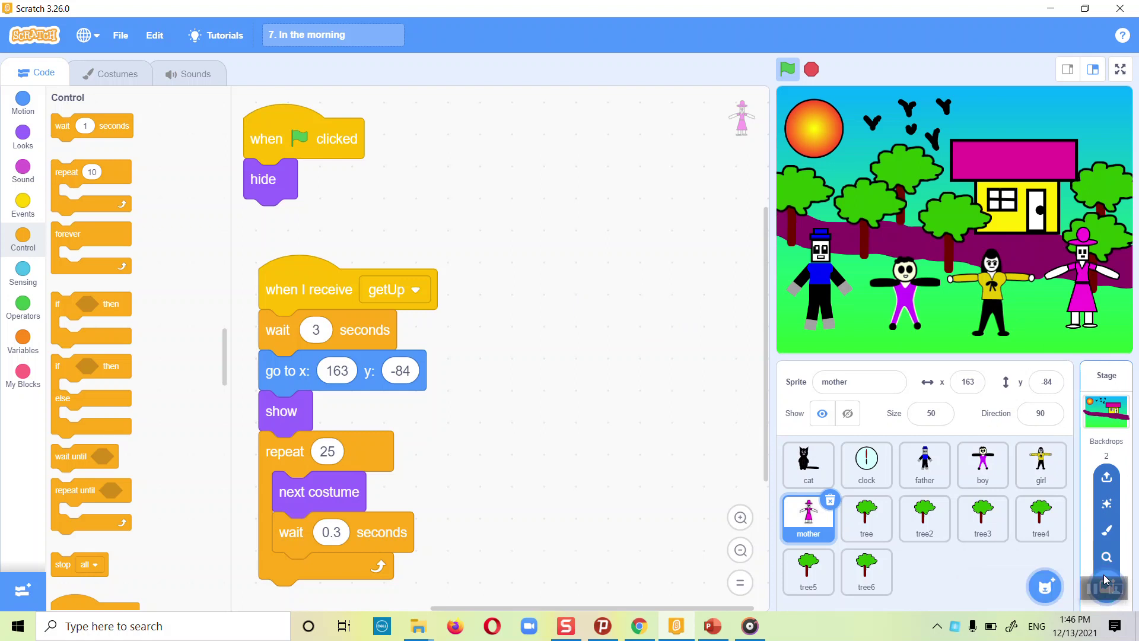
{"action": "left_click", "coordinate": [1106, 532]}
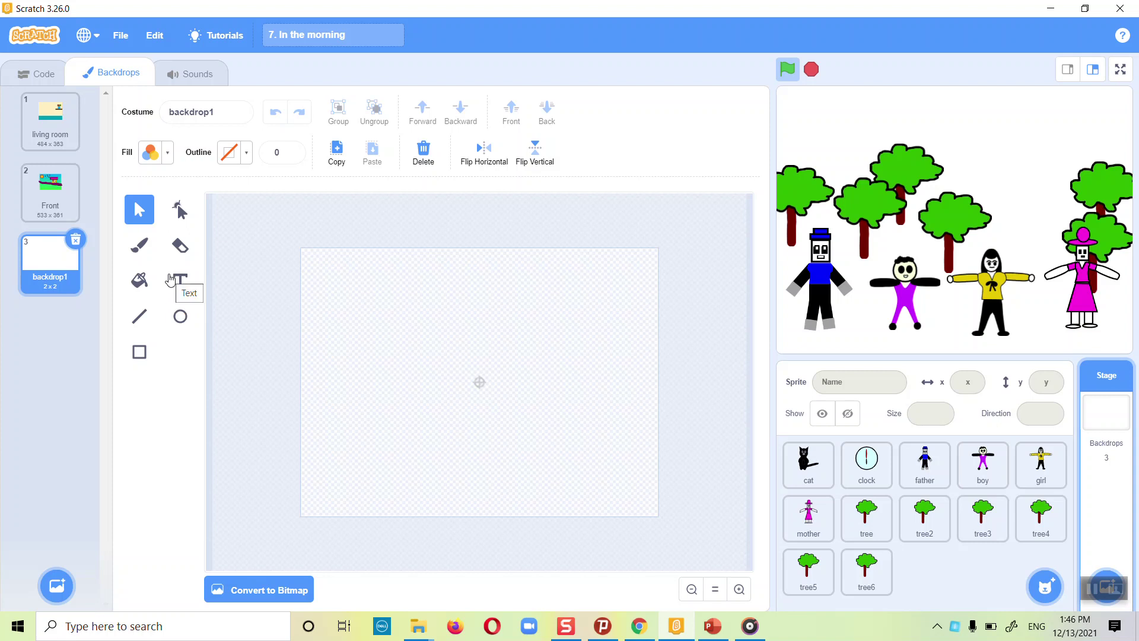
{"action": "left_click", "coordinate": [138, 352]}
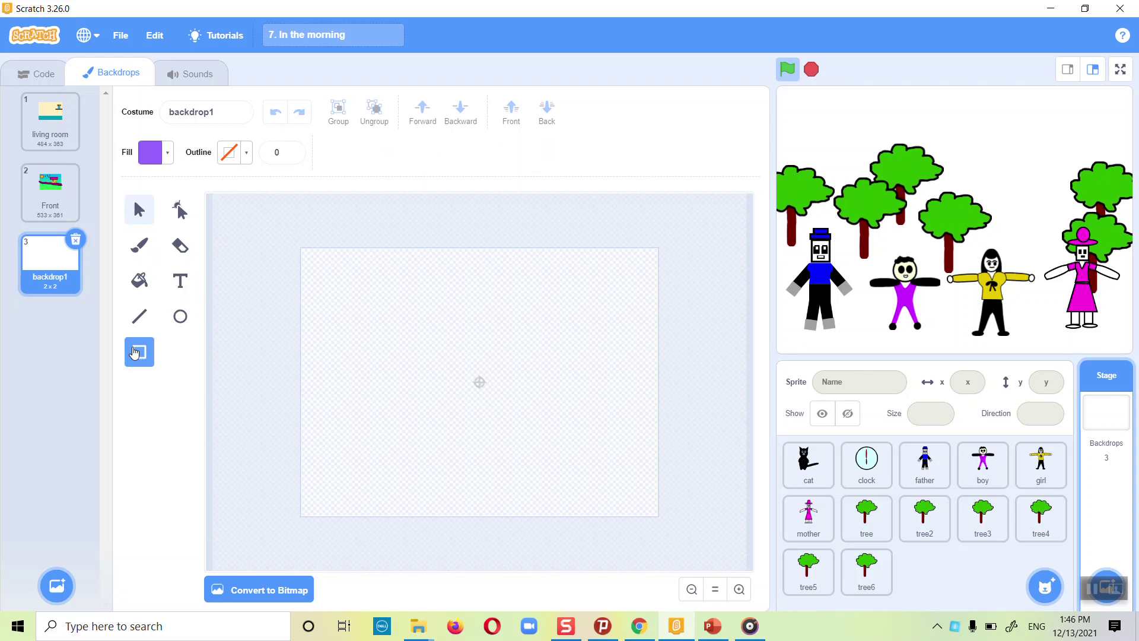
{"action": "left_click", "coordinate": [163, 155]}
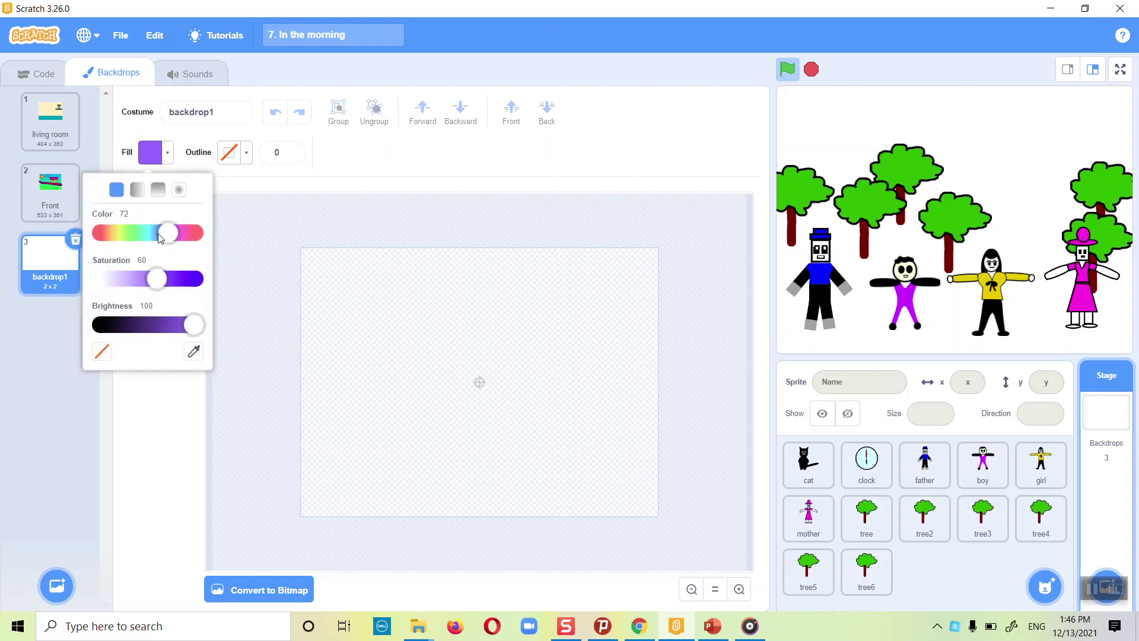
{"action": "left_click_drag", "start_coordinate": [165, 279], "coordinate": [229, 280]}
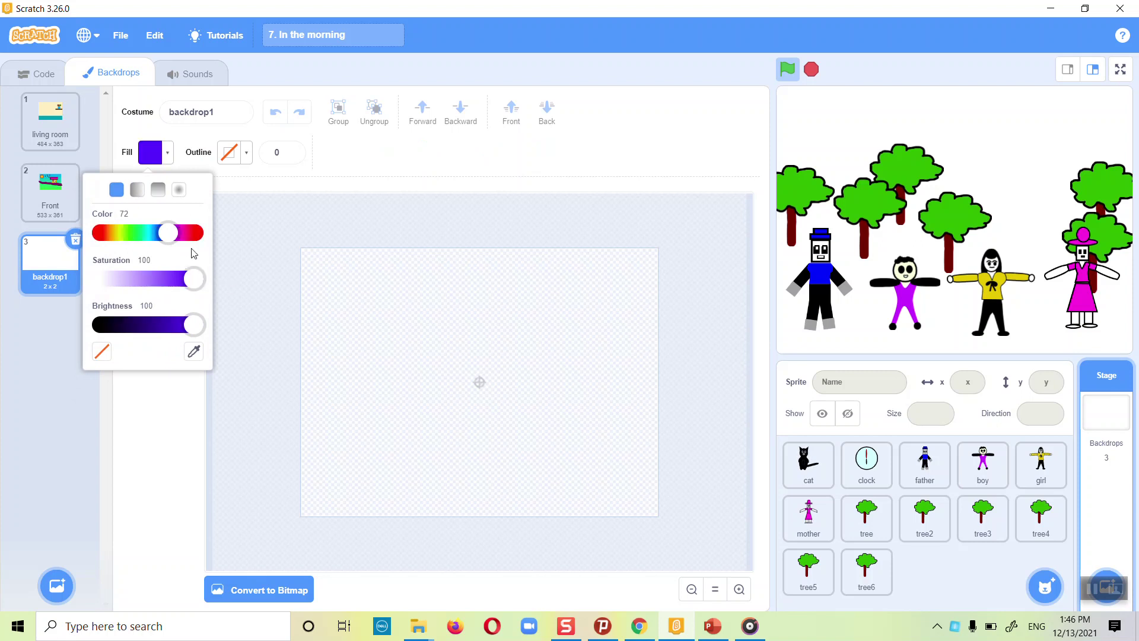
{"action": "left_click_drag", "start_coordinate": [167, 236], "coordinate": [164, 233]}
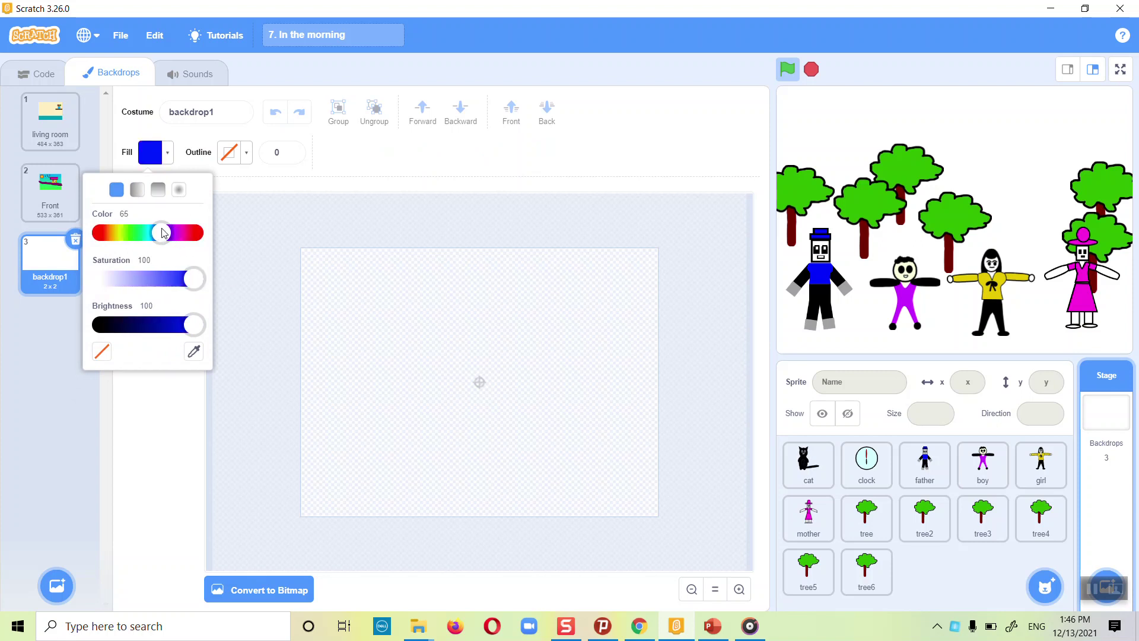
{"action": "left_click", "coordinate": [300, 250]}
{"action": "left_click_drag", "start_coordinate": [300, 250], "coordinate": [658, 521]}
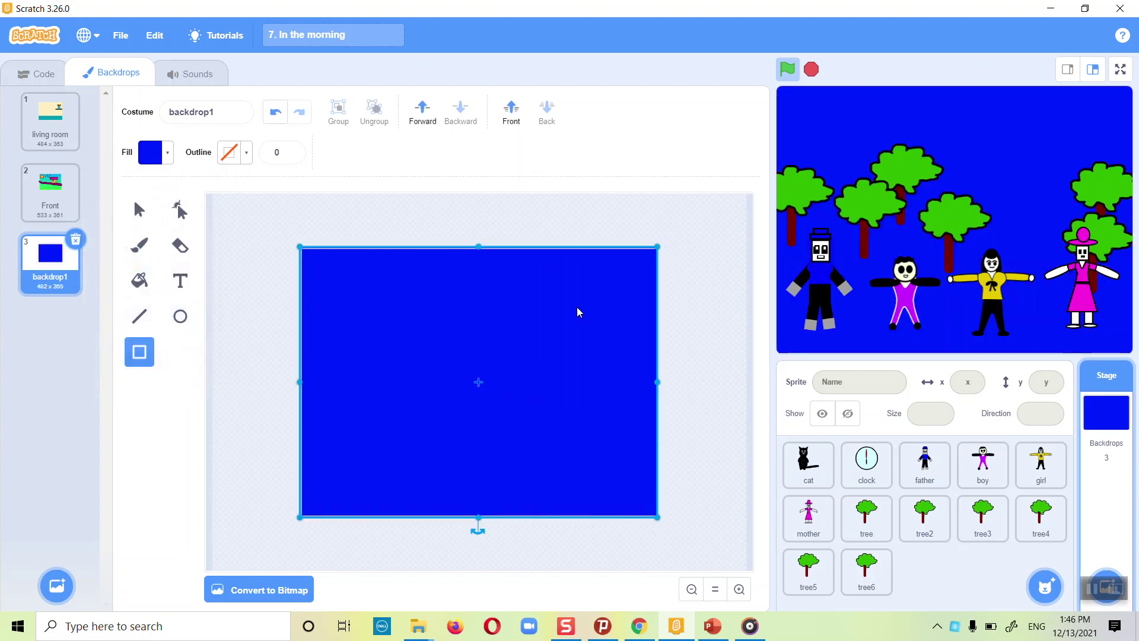
Write THE END on the blue backdrop in the Pixel font with a yellow fill, color 17
{"action": "left_click", "coordinate": [181, 281]}
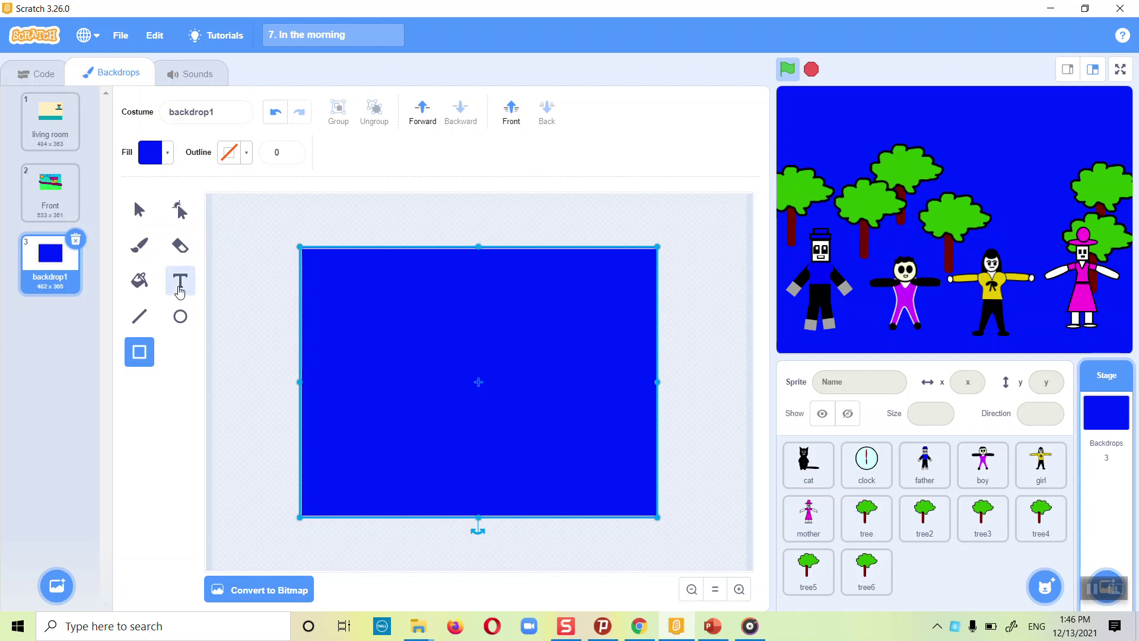
{"action": "left_click", "coordinate": [153, 153]}
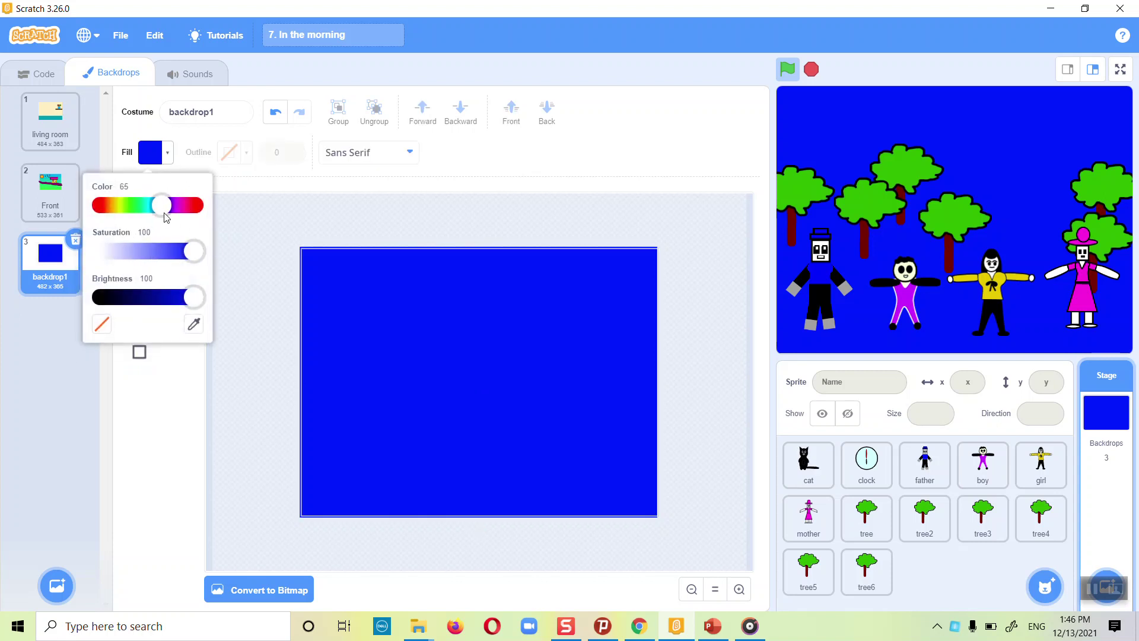
{"action": "left_click_drag", "start_coordinate": [165, 215], "coordinate": [122, 214]}
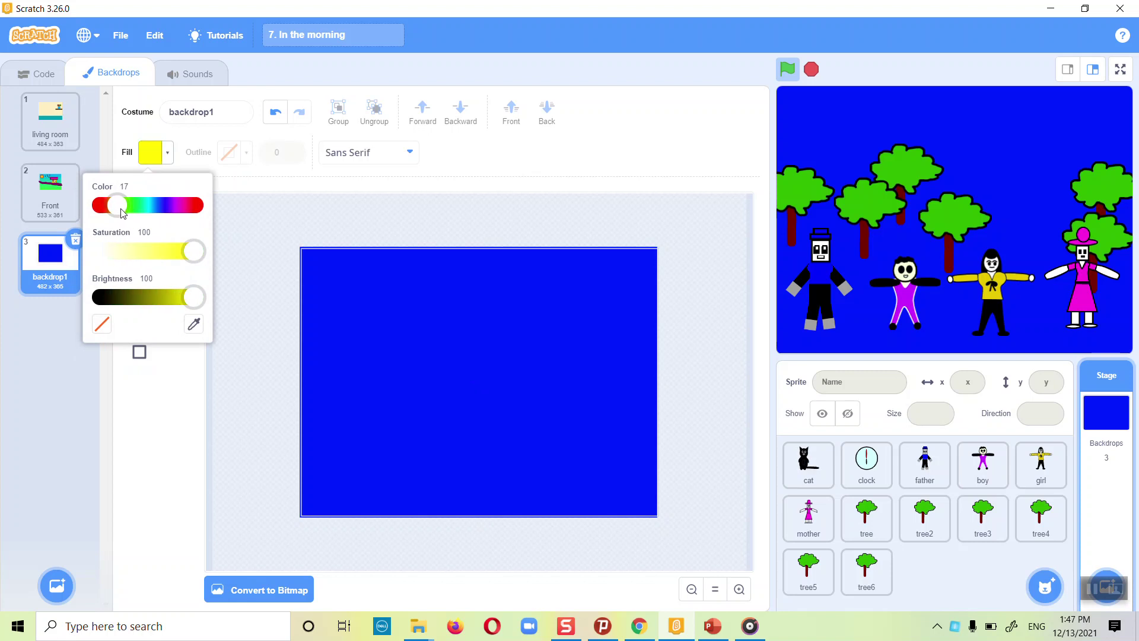
{"action": "left_click", "coordinate": [415, 153]}
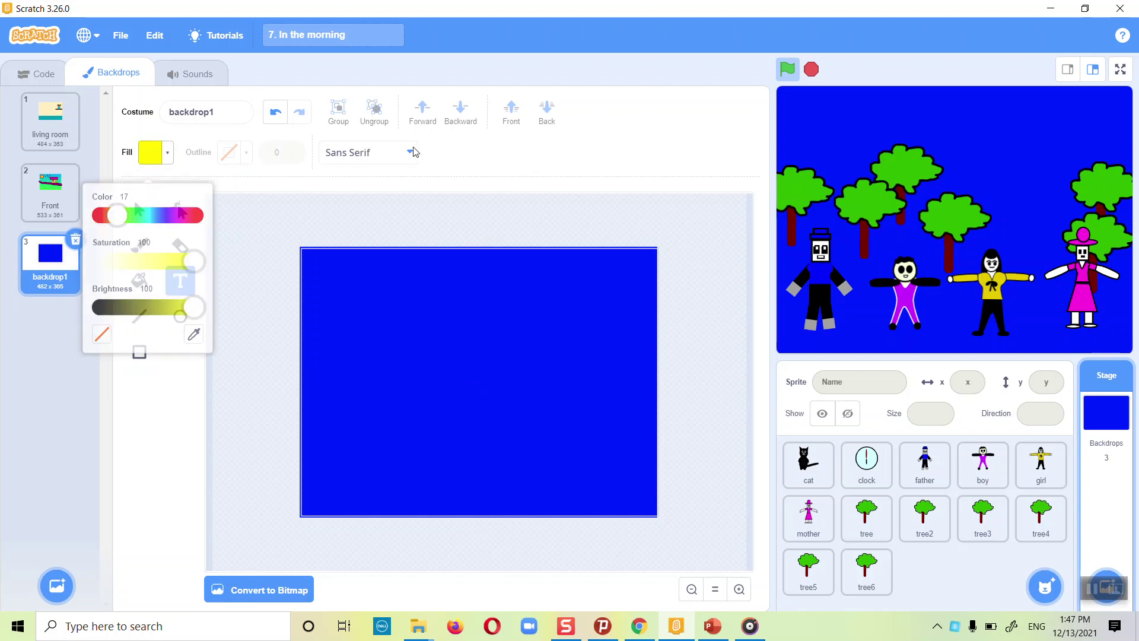
{"action": "left_click", "coordinate": [416, 153]}
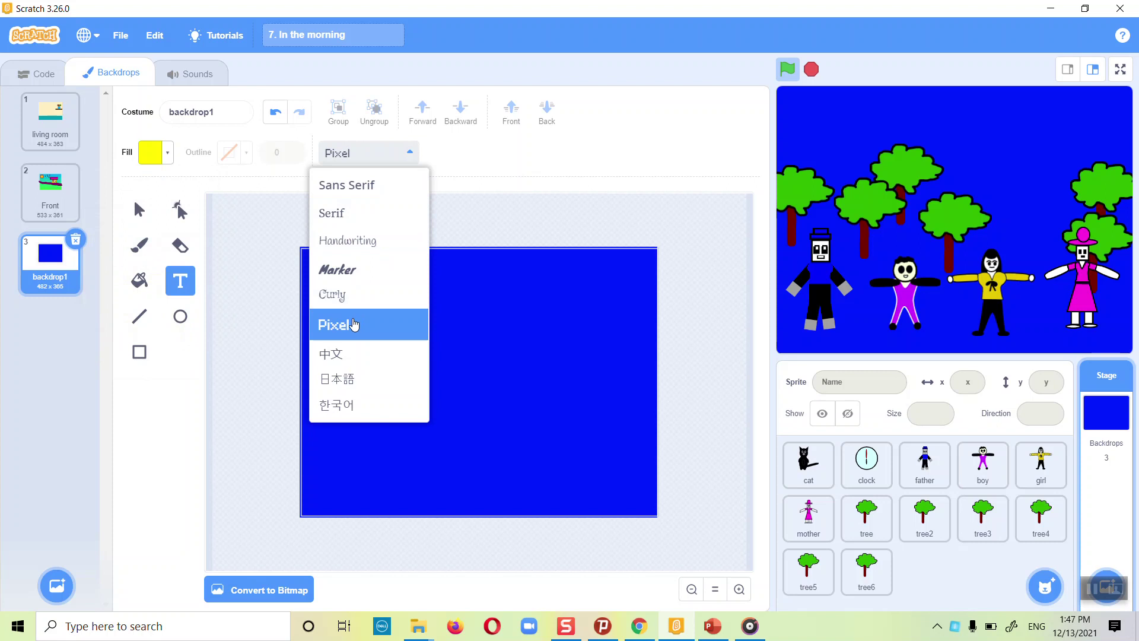
{"action": "left_click", "coordinate": [355, 325]}
{"action": "type", "text": "T"}
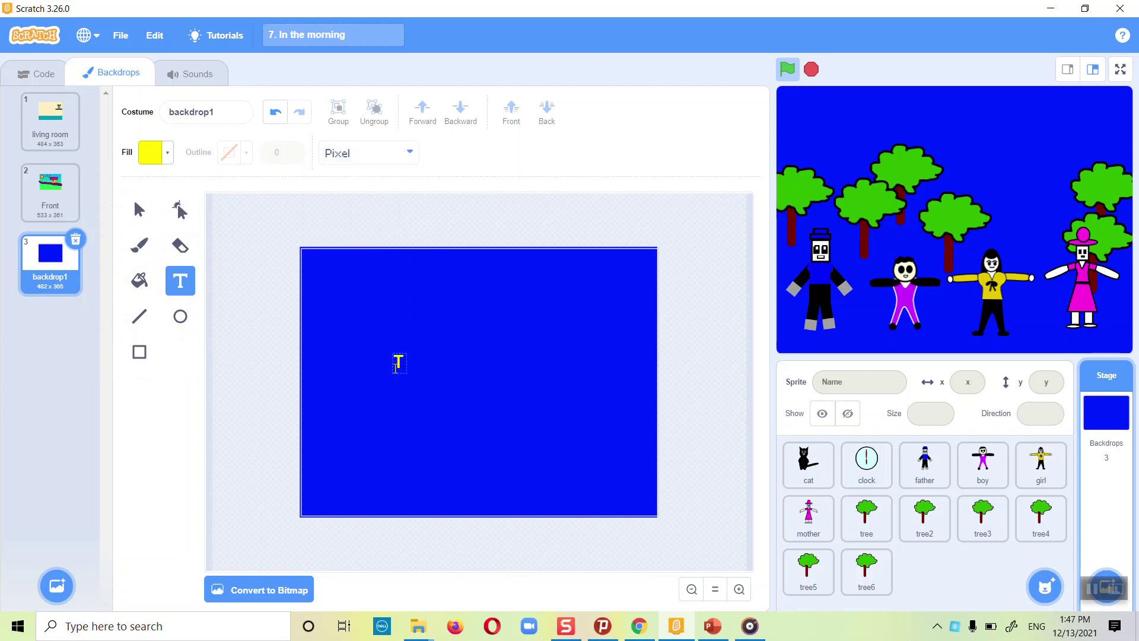
{"action": "type", "text": "he END"}
{"action": "key", "text": "BackSpace"}
{"action": "key", "text": "BackSpace"}
{"action": "key", "text": "BackSpace"}
{"action": "key", "text": "BackSpace"}
{"action": "key", "text": "BackSpace"}
{"action": "key", "text": "BackSpace"}
{"action": "type", "text": "THE ENT"}
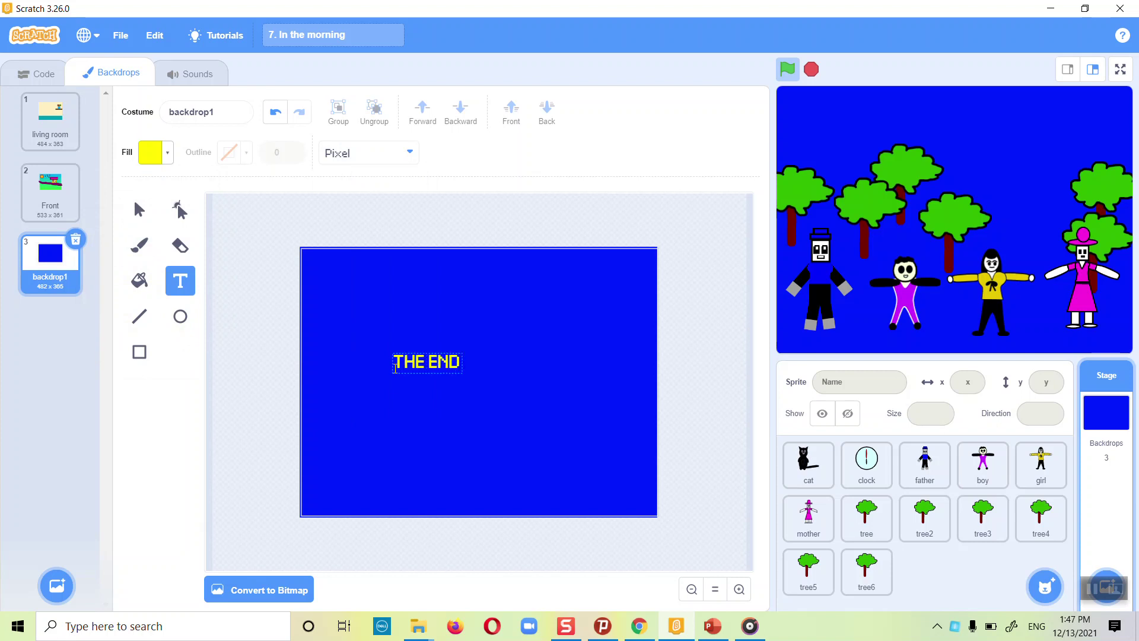
{"action": "left_click", "coordinate": [458, 386]}
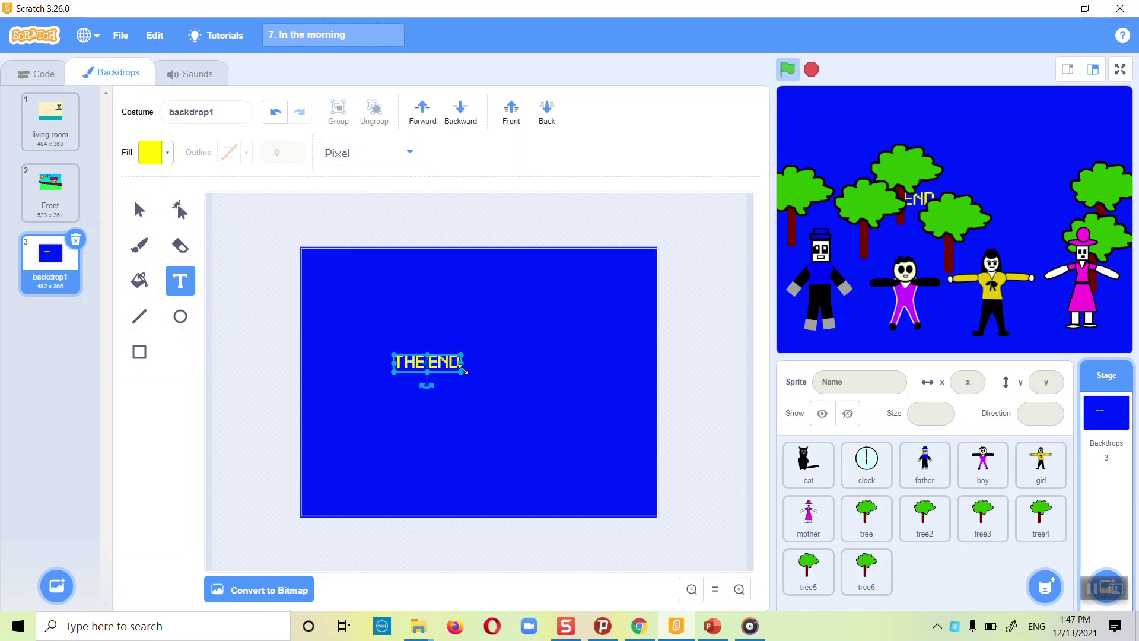
Enlarge the THE END text to over half the canvas width and center it on the backdrop
{"action": "left_click_drag", "start_coordinate": [463, 370], "coordinate": [597, 407]}
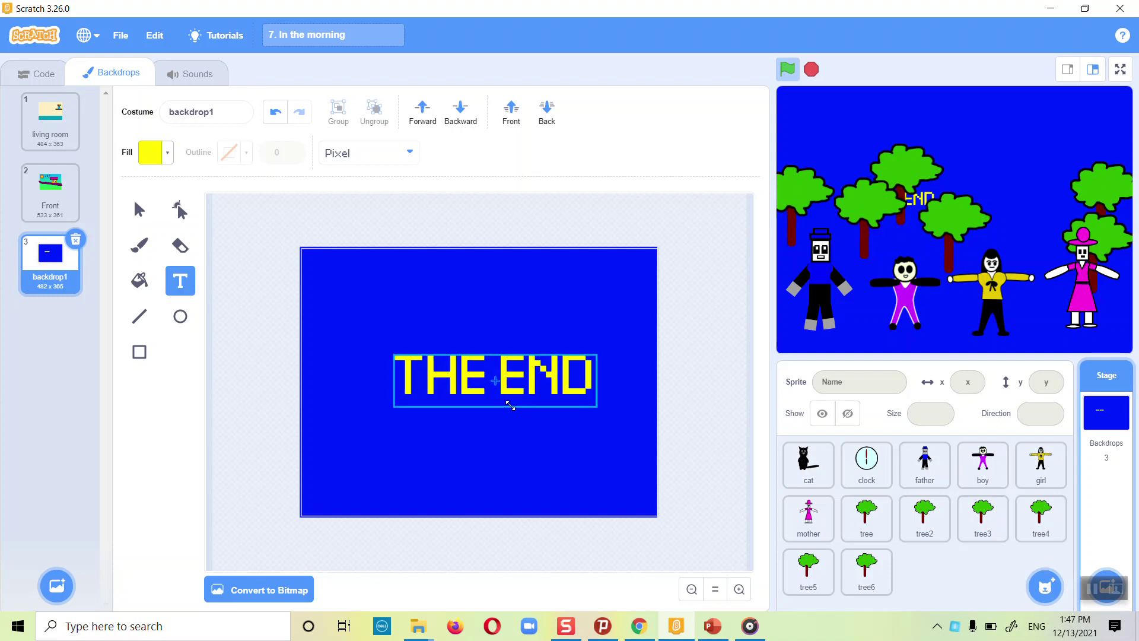
{"action": "left_click_drag", "start_coordinate": [495, 384], "coordinate": [475, 381]}
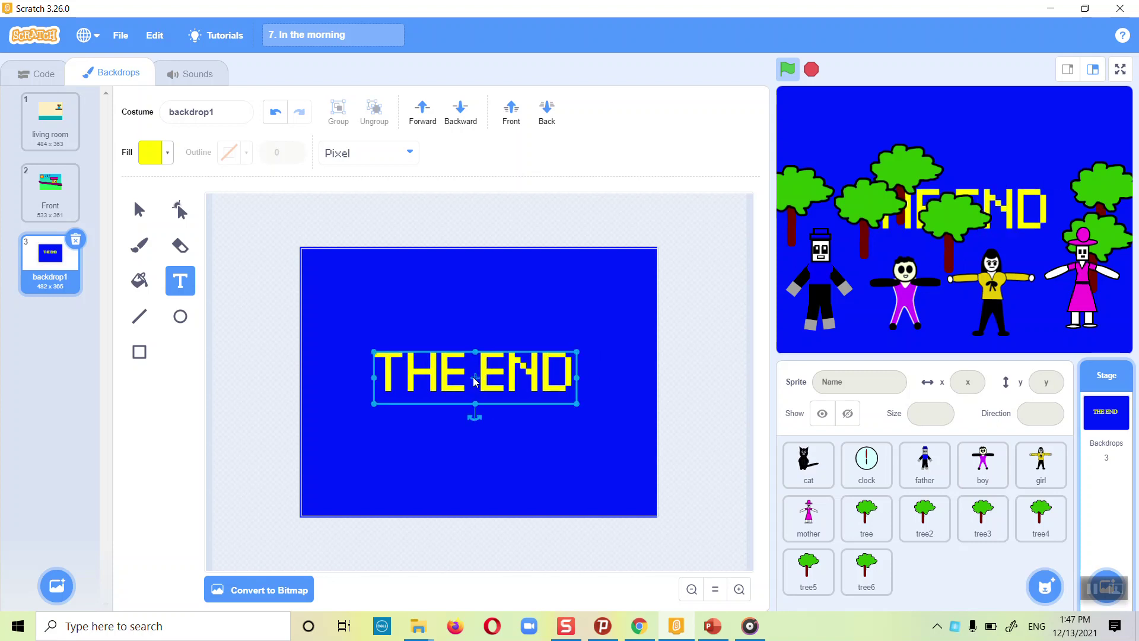
{"action": "left_click", "coordinate": [700, 385]}
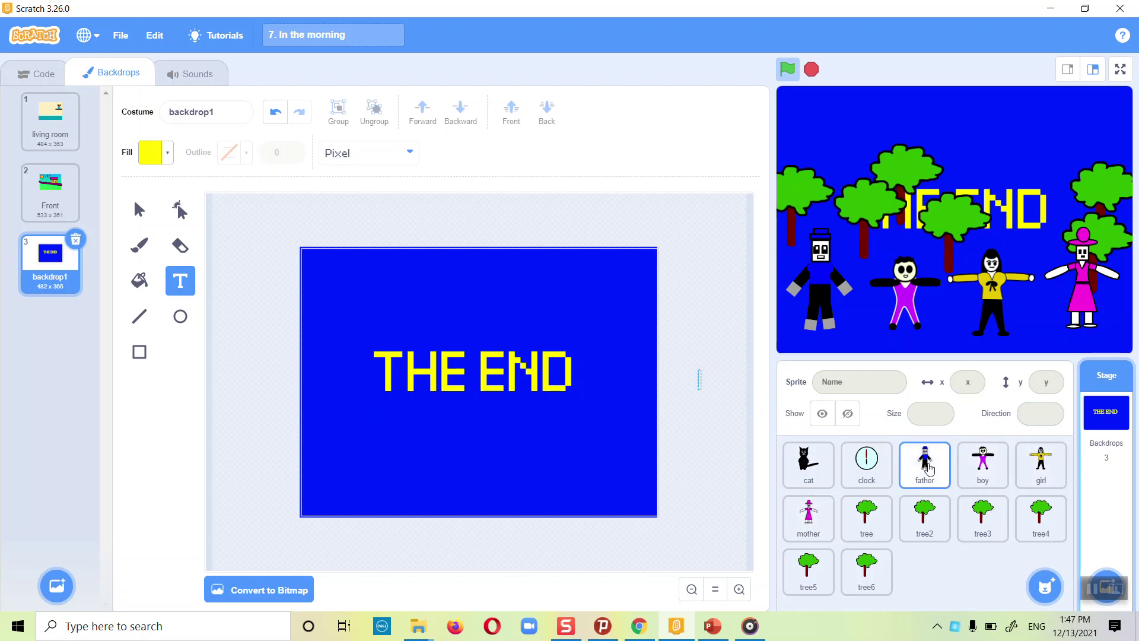
Attach a hide block below the costume repeat loop in the father's getUp script
{"action": "left_click", "coordinate": [927, 466]}
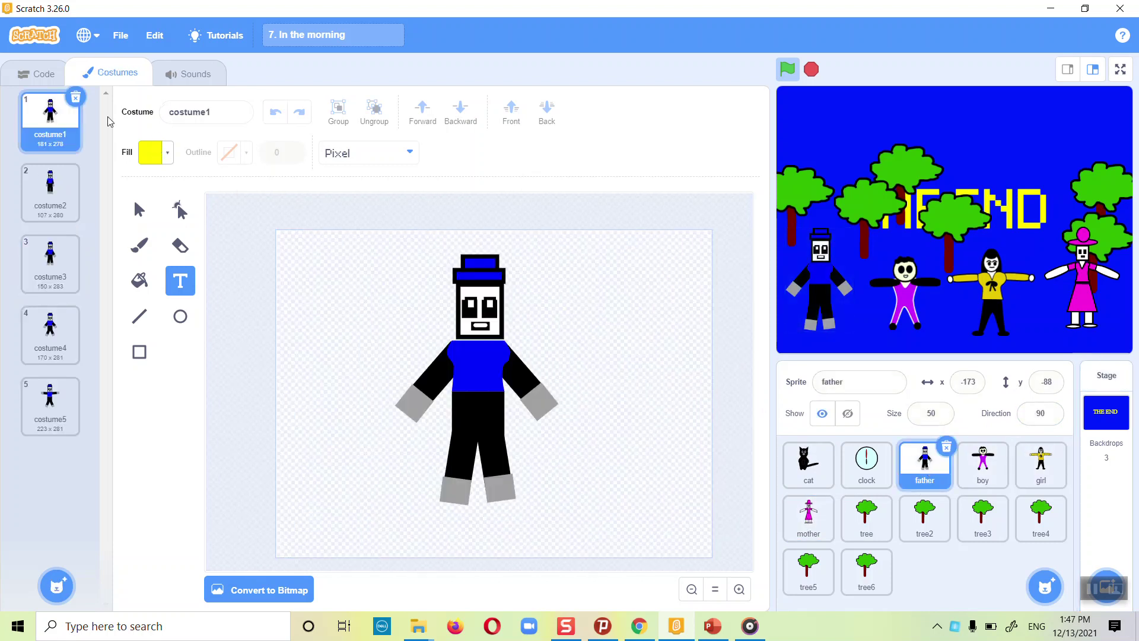
{"action": "left_click", "coordinate": [40, 75]}
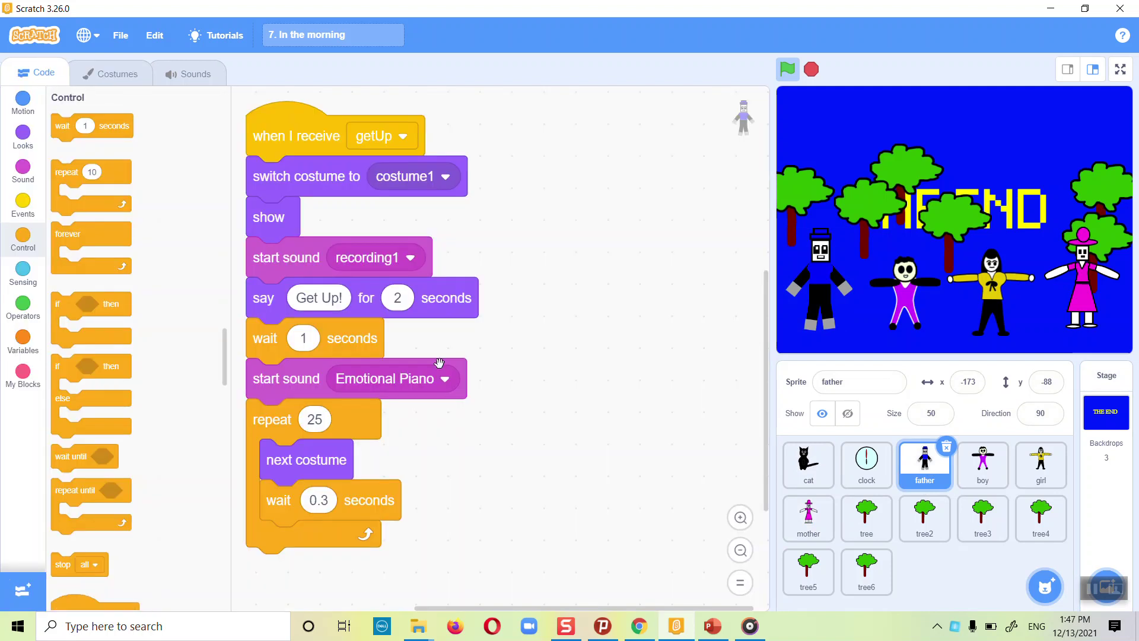
{"action": "scroll", "coordinate": [440, 365], "scroll_direction": "down", "scroll_amount": 3}
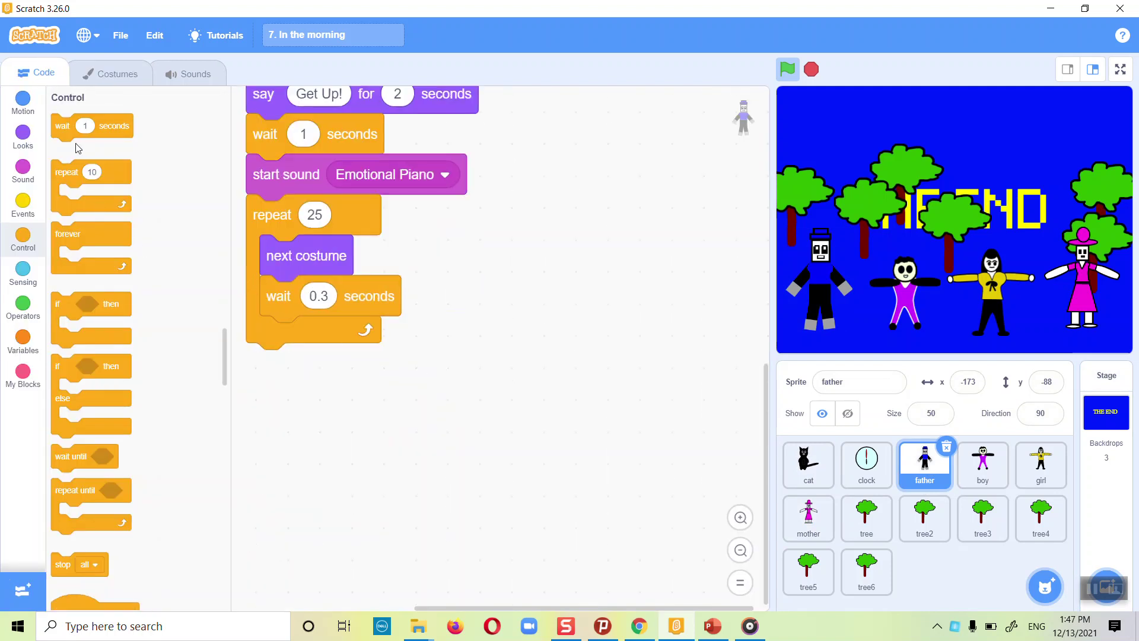
{"action": "left_click", "coordinate": [24, 136]}
{"action": "scroll", "coordinate": [119, 417], "scroll_direction": "down", "scroll_amount": 5}
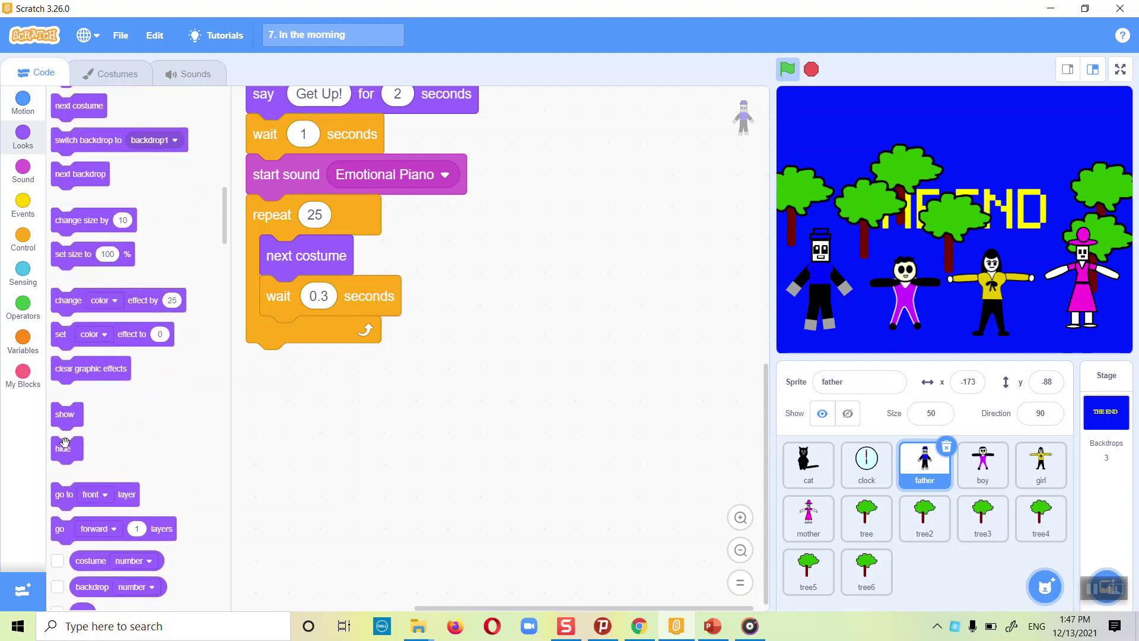
{"action": "left_click_drag", "start_coordinate": [65, 448], "coordinate": [260, 354]}
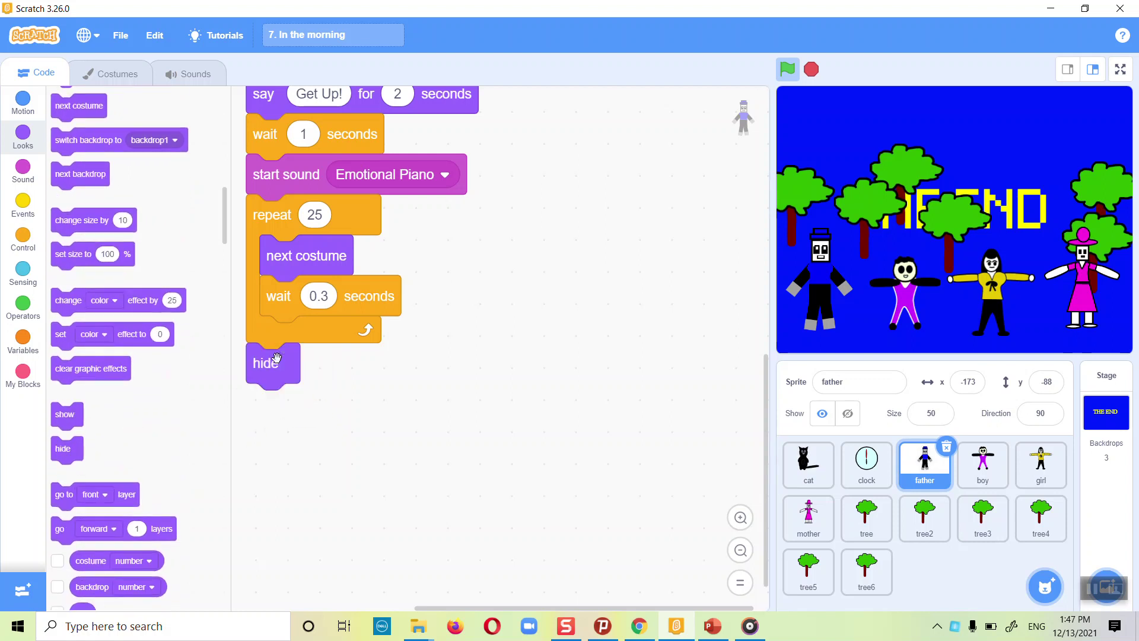
Add a switch backdrop block beneath the hide block in the father's script and open its backdrop choices
{"action": "scroll", "coordinate": [94, 297], "scroll_direction": "up", "scroll_amount": 5}
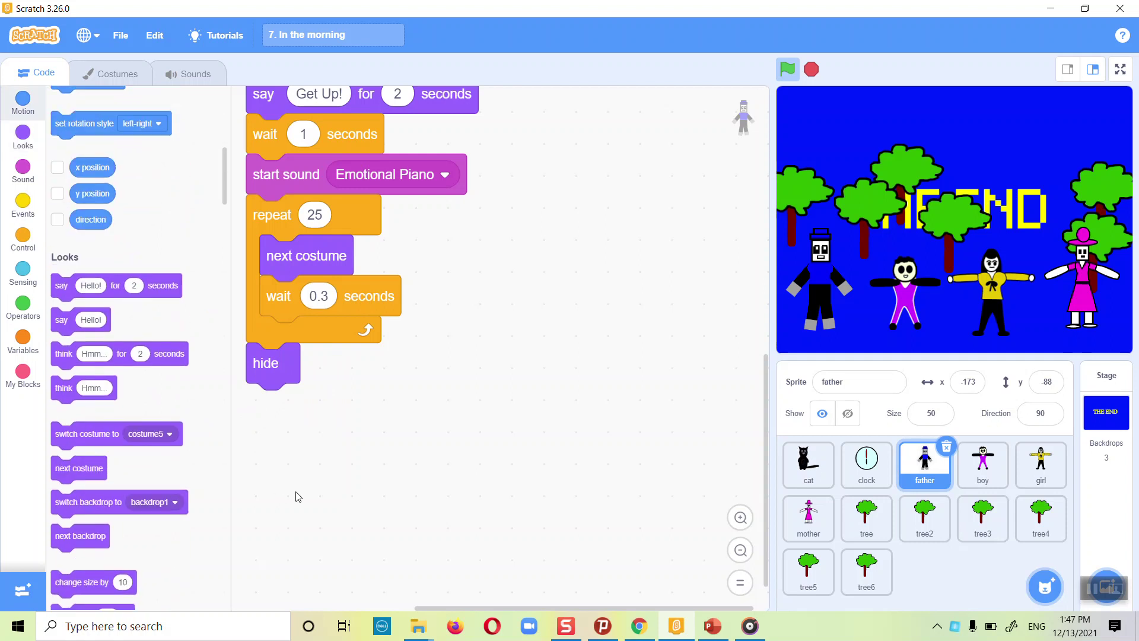
{"action": "left_click", "coordinate": [24, 142]}
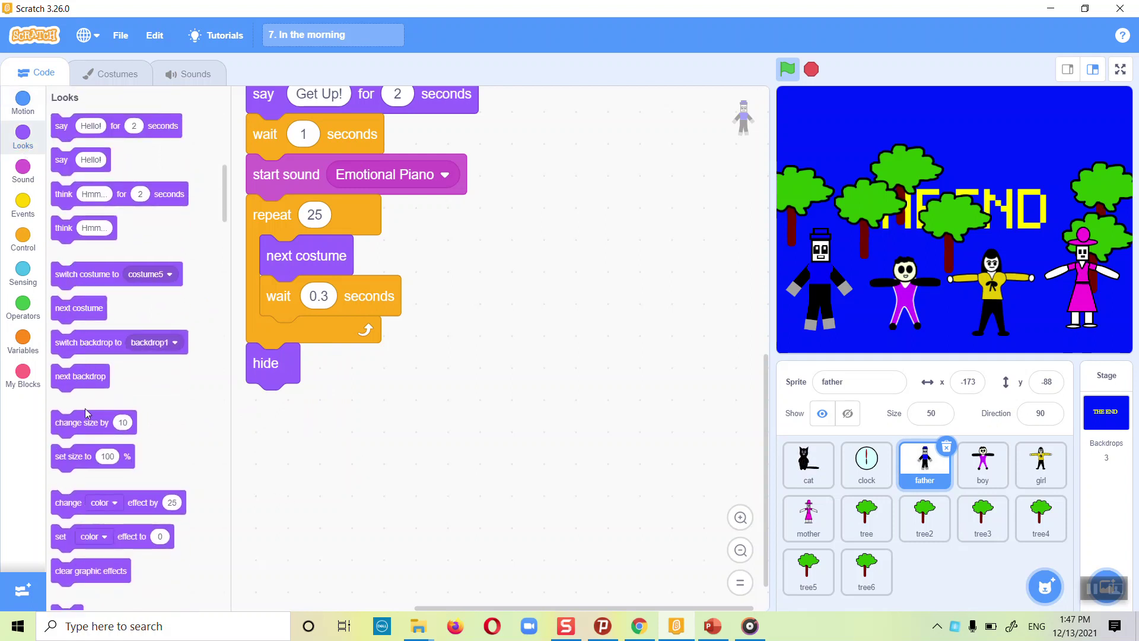
{"action": "left_click_drag", "start_coordinate": [77, 337], "coordinate": [301, 401]}
{"action": "left_click", "coordinate": [397, 409]}
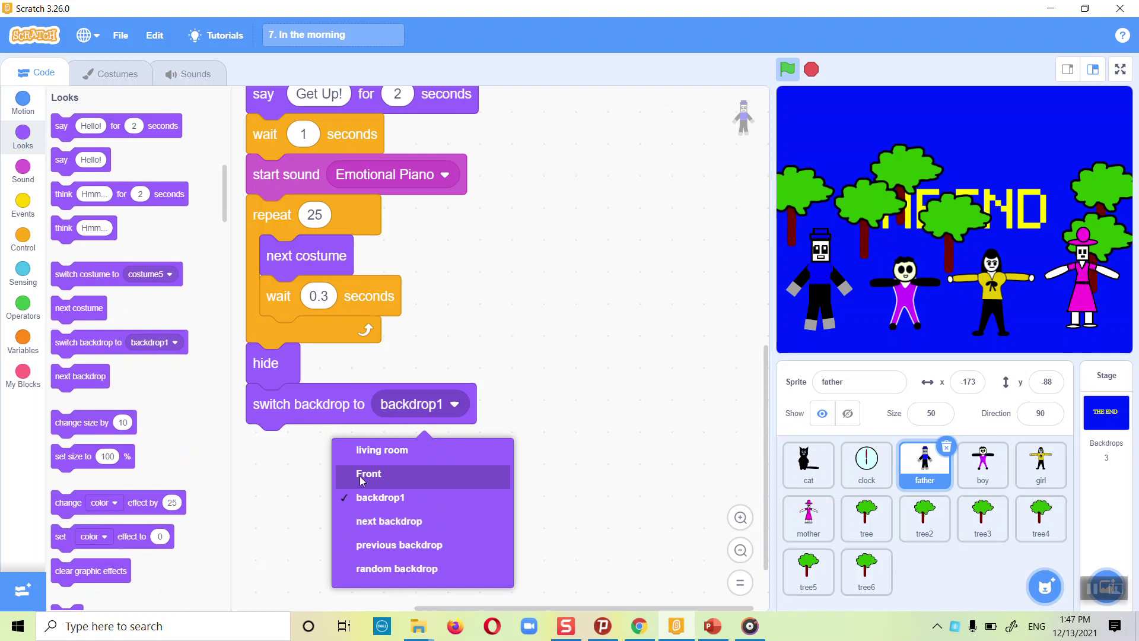
Rename the blue THE END backdrop as "the end"
{"action": "left_click", "coordinate": [114, 72]}
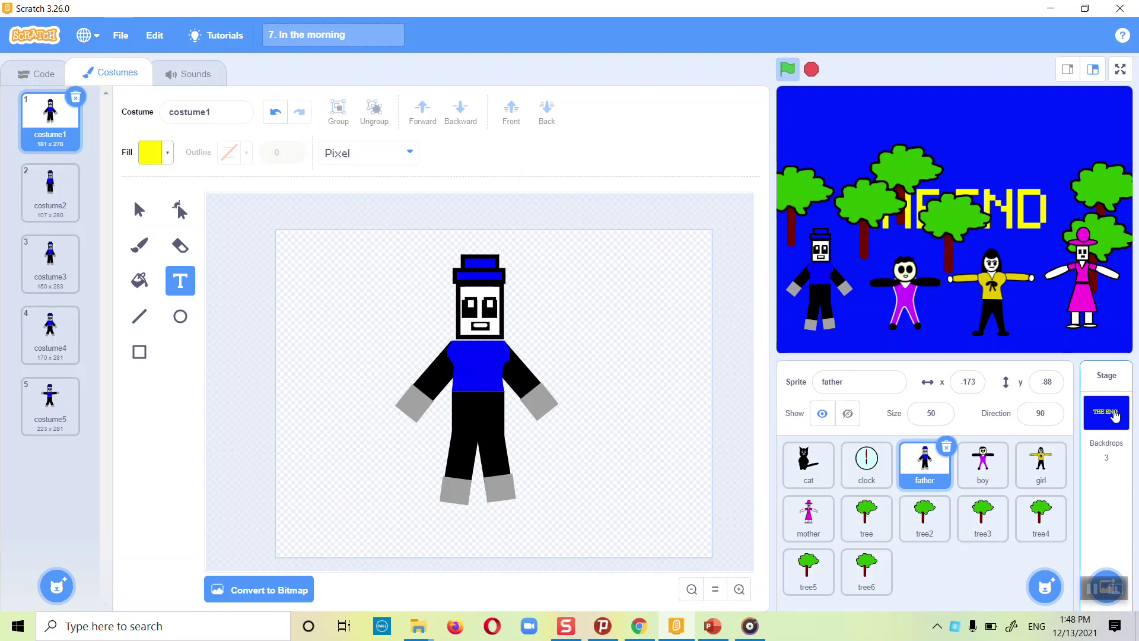
{"action": "left_click", "coordinate": [1115, 415]}
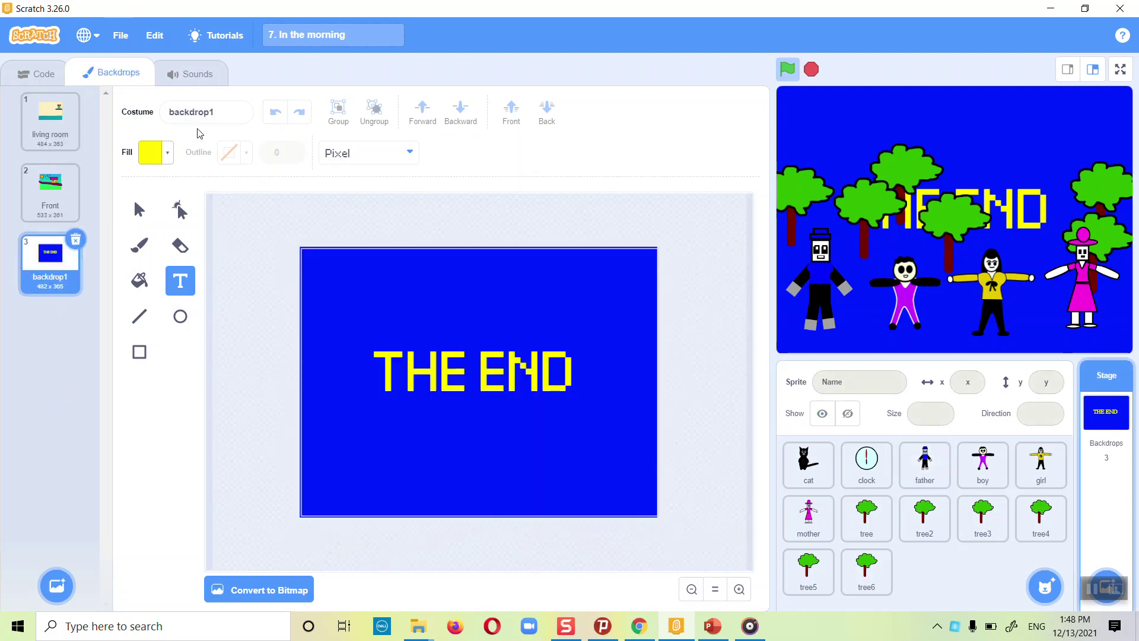
{"action": "left_click", "coordinate": [224, 114]}
{"action": "type", "text": "the end"}
{"action": "key", "text": "Return"}
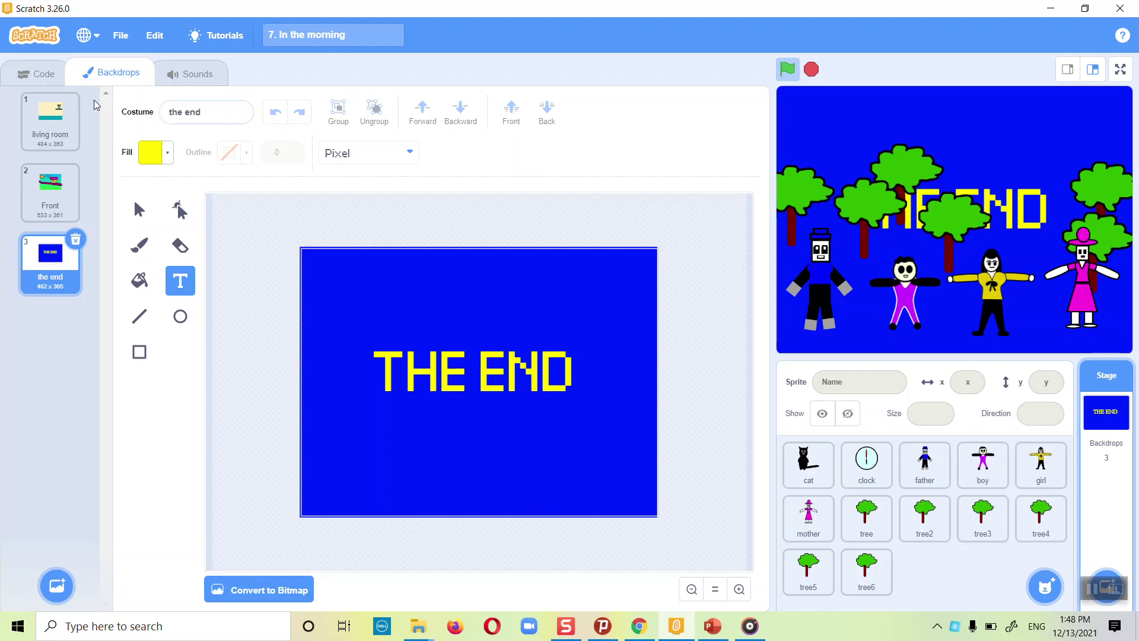
Choose the end as the backdrop in the father's switch backdrop block
{"action": "left_click", "coordinate": [54, 75]}
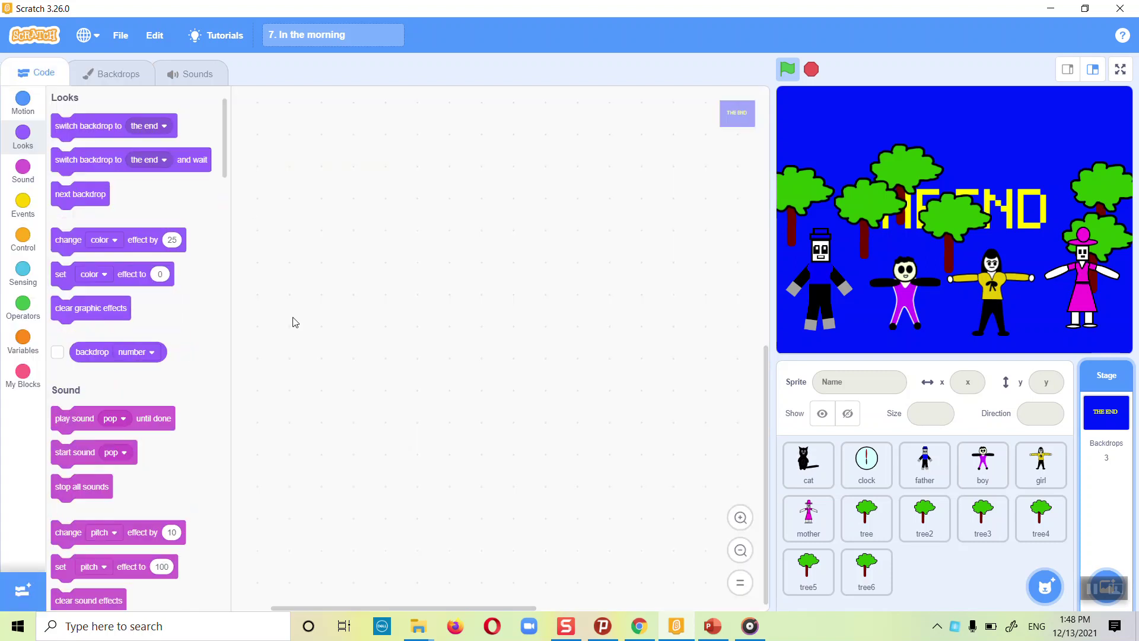
{"action": "left_click", "coordinate": [926, 461]}
{"action": "left_click", "coordinate": [402, 405]}
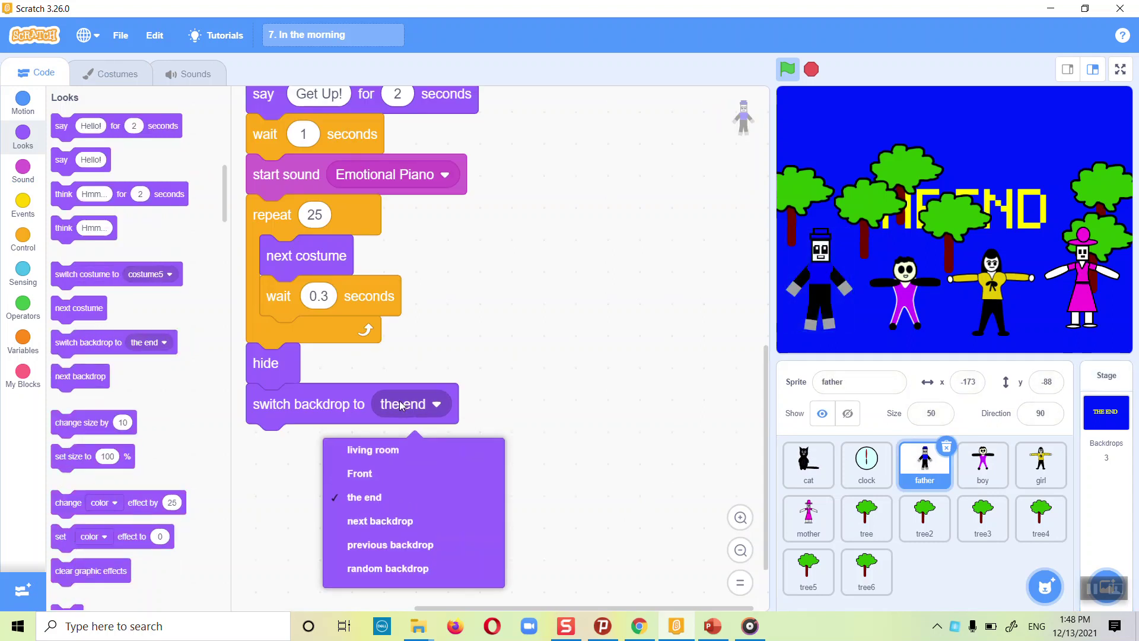
{"action": "left_click", "coordinate": [368, 496]}
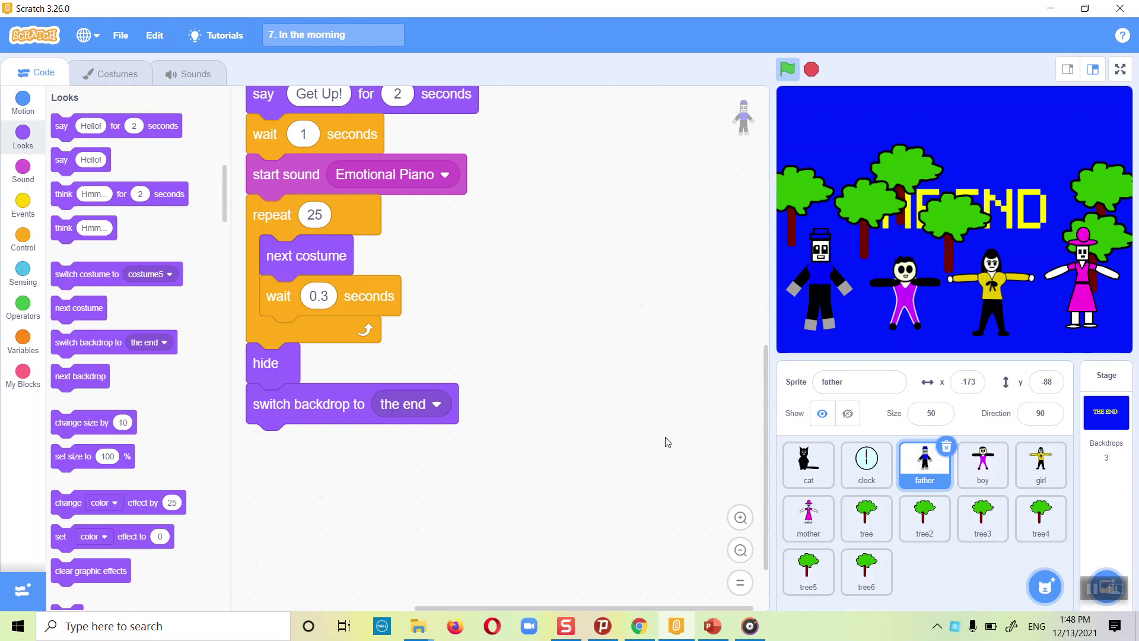
Search the sound library for "win", preview Triumph and add it to the father sprite
{"action": "left_click", "coordinate": [195, 73]}
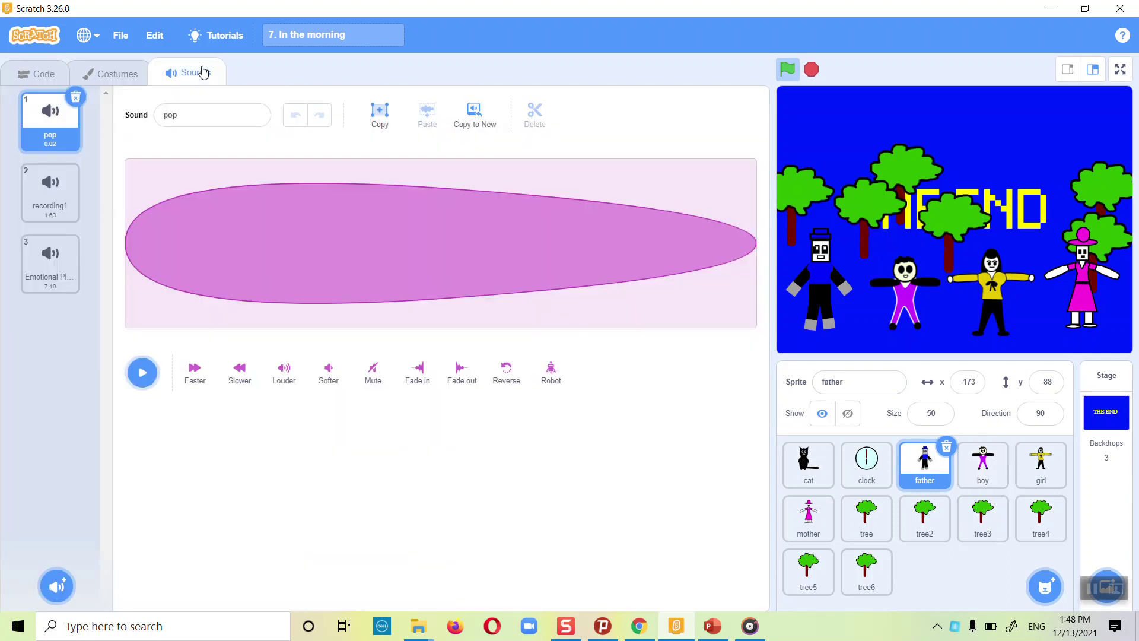
{"action": "mouse_move", "coordinate": [59, 589]}
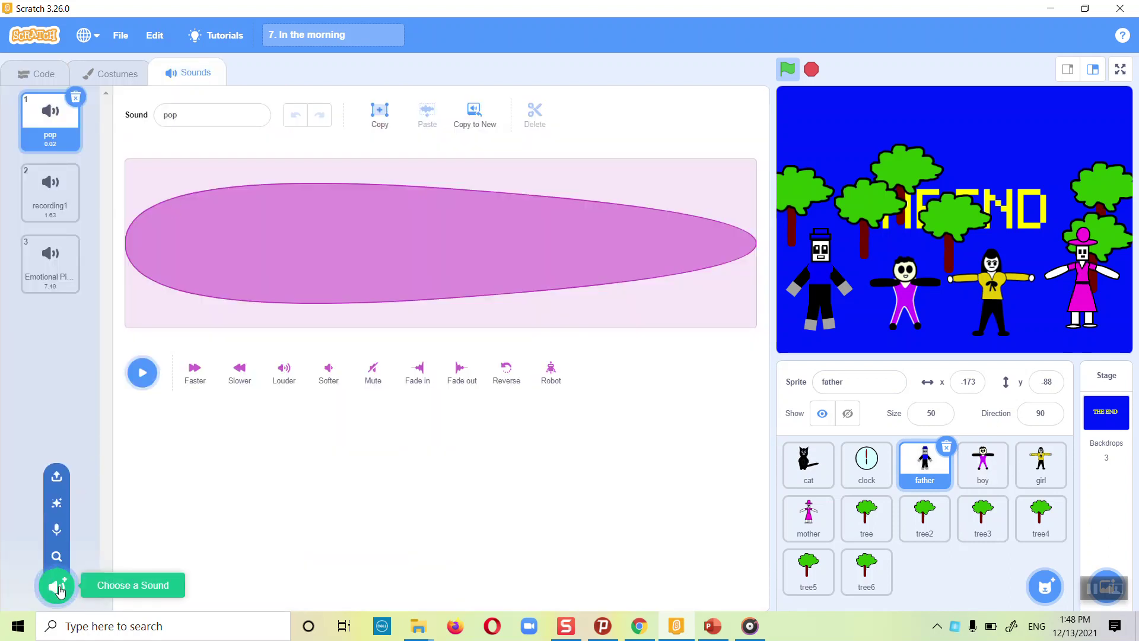
{"action": "left_click", "coordinate": [58, 587]}
{"action": "scroll", "coordinate": [595, 377], "scroll_direction": "down", "scroll_amount": 9}
{"action": "scroll", "coordinate": [596, 376], "scroll_direction": "down", "scroll_amount": 8}
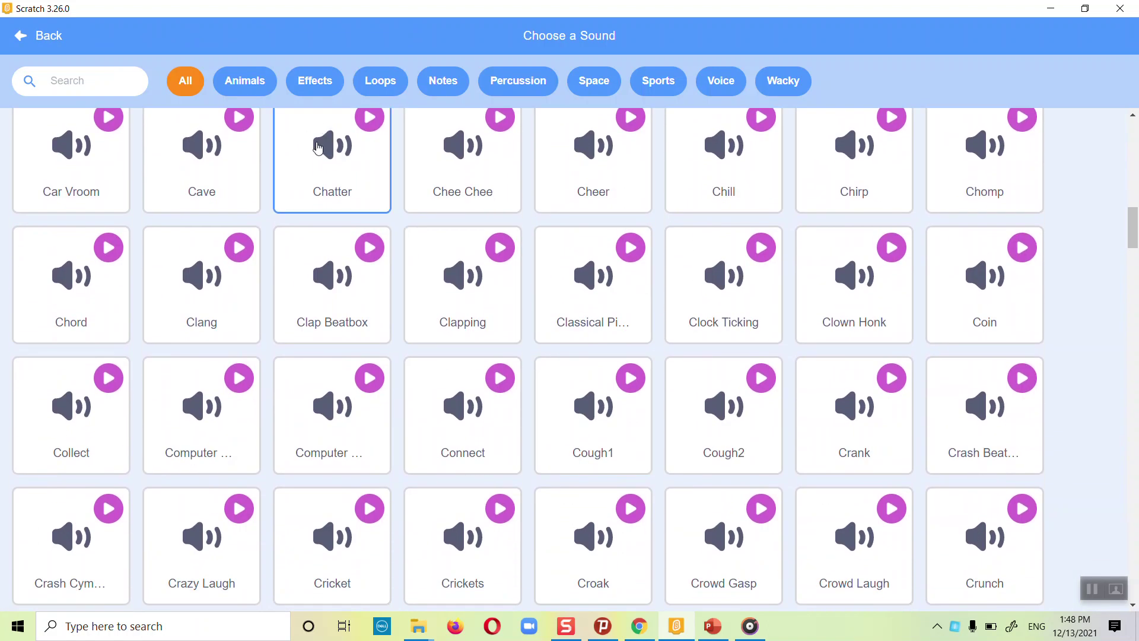
{"action": "left_click", "coordinate": [388, 81]}
{"action": "left_click", "coordinate": [185, 81]}
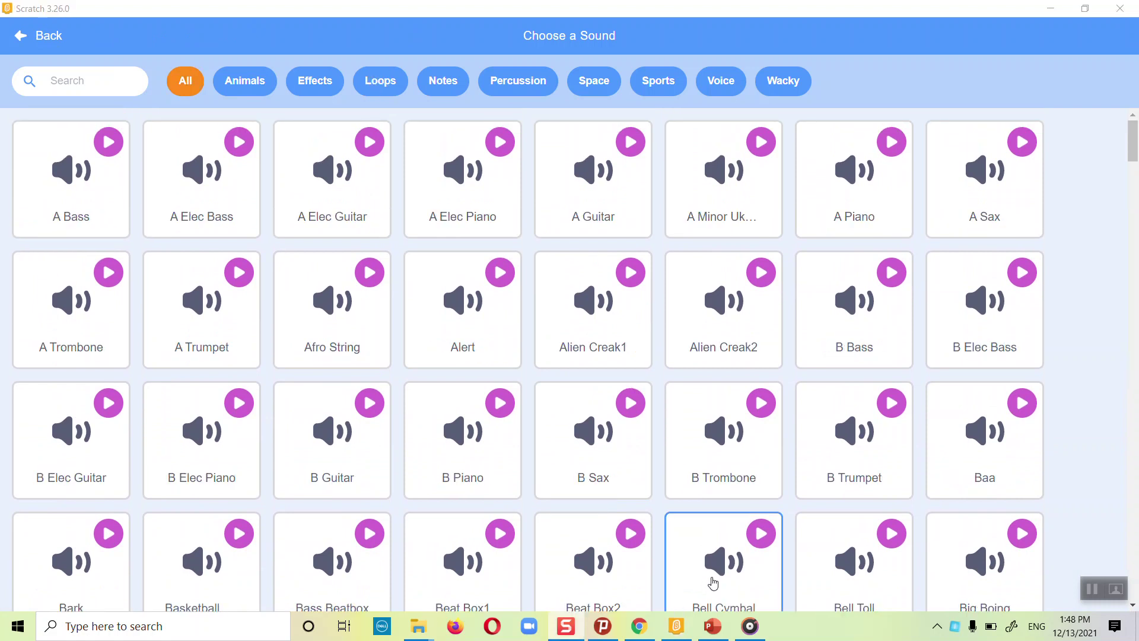
{"action": "left_click", "coordinate": [115, 83]}
{"action": "type", "text": "win"}
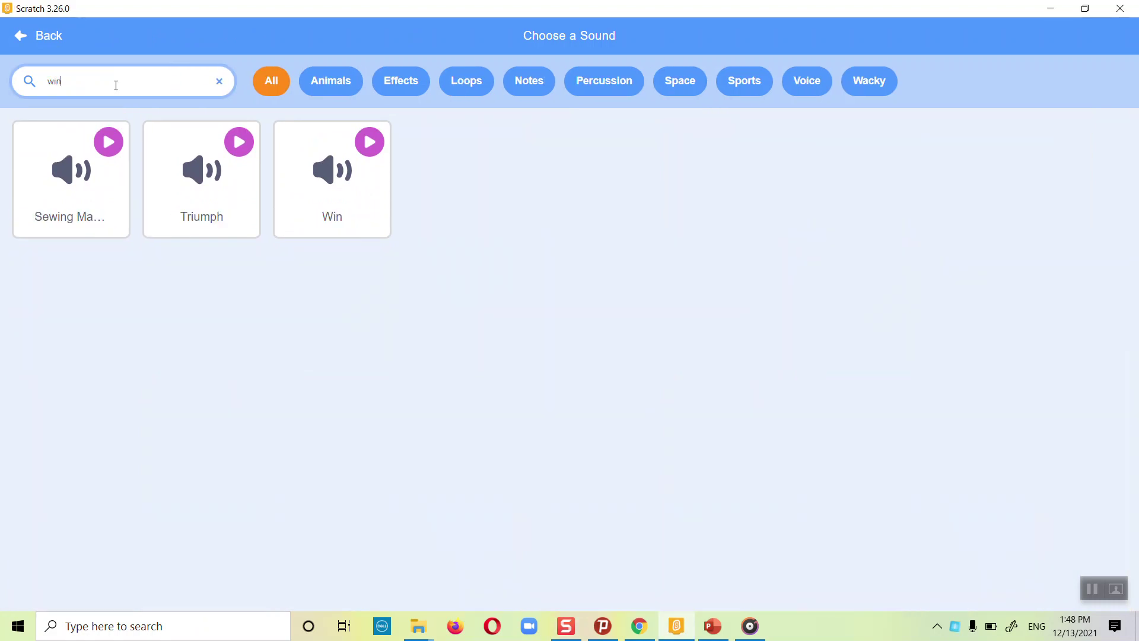
{"action": "left_click", "coordinate": [241, 150]}
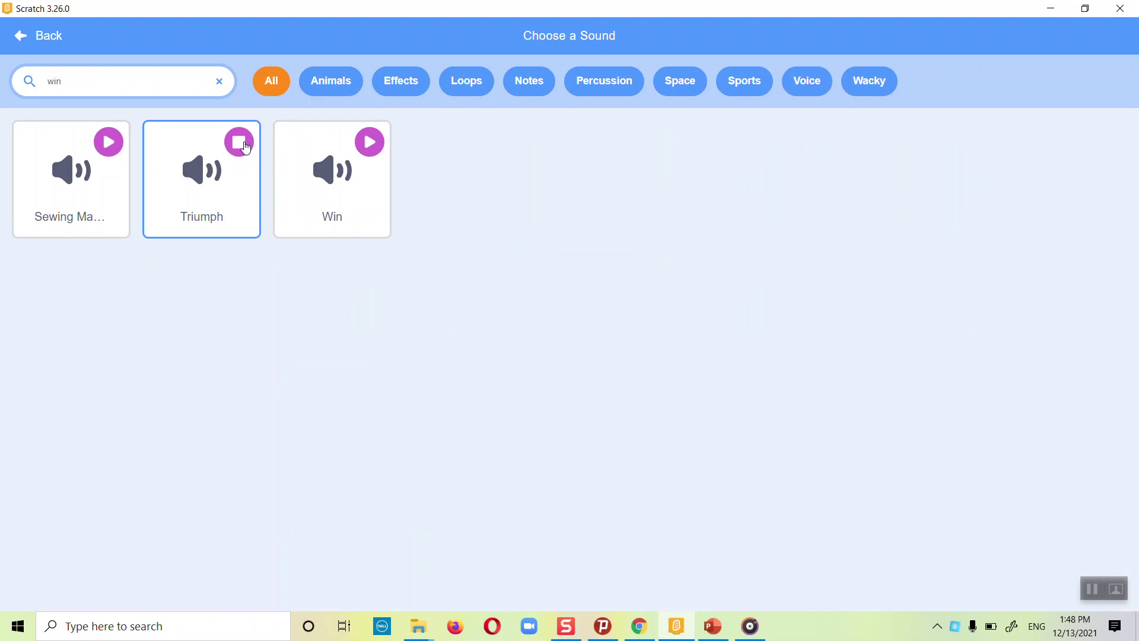
{"action": "left_click", "coordinate": [229, 198]}
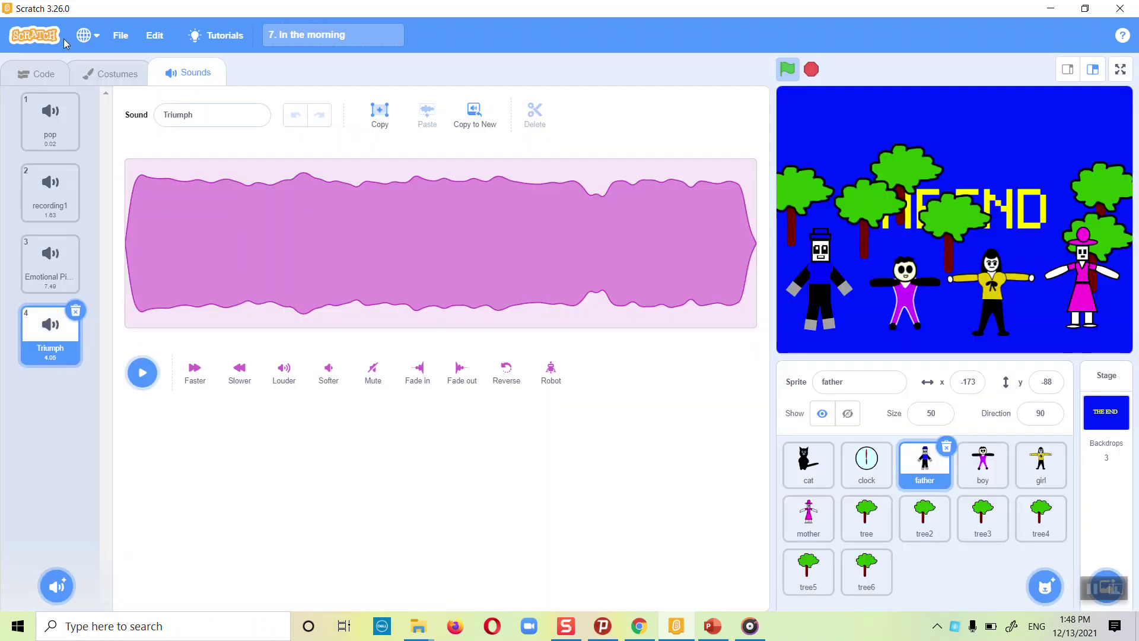
Append a start sound Triumph block after the backdrop switch in the father's getUp script
{"action": "left_click", "coordinate": [29, 70]}
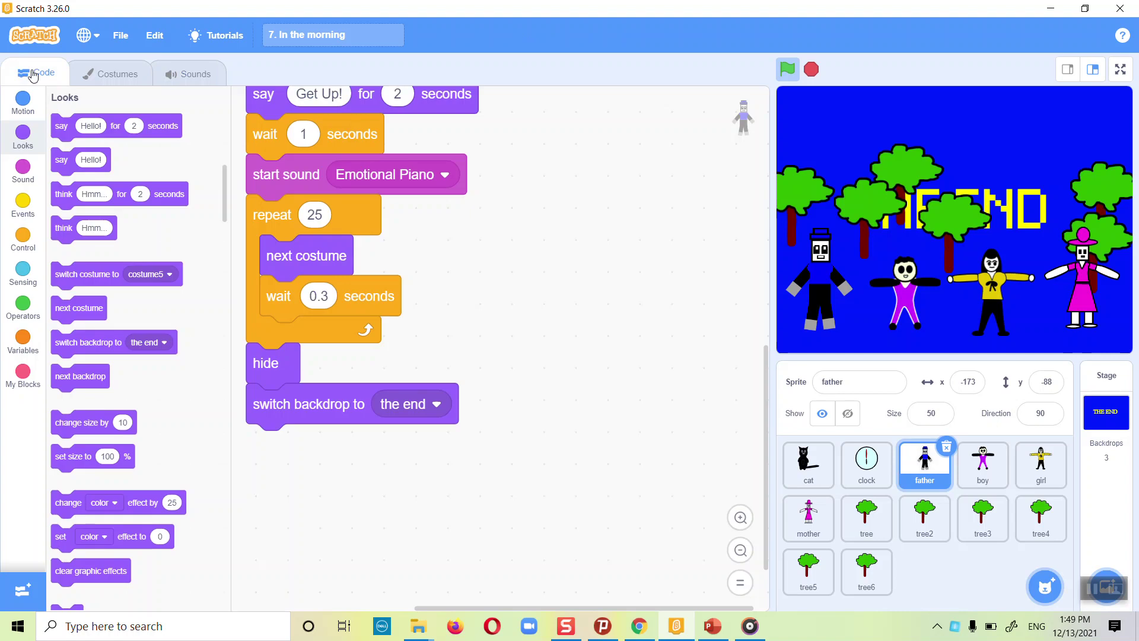
{"action": "left_click", "coordinate": [28, 176]}
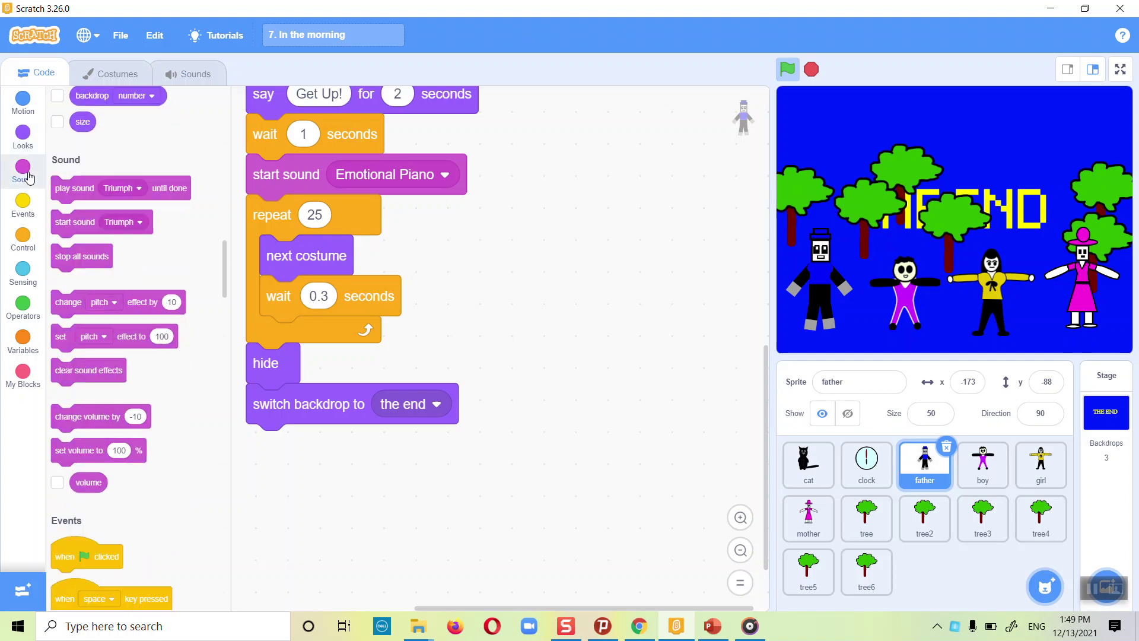
{"action": "left_click_drag", "start_coordinate": [68, 160], "coordinate": [282, 444]}
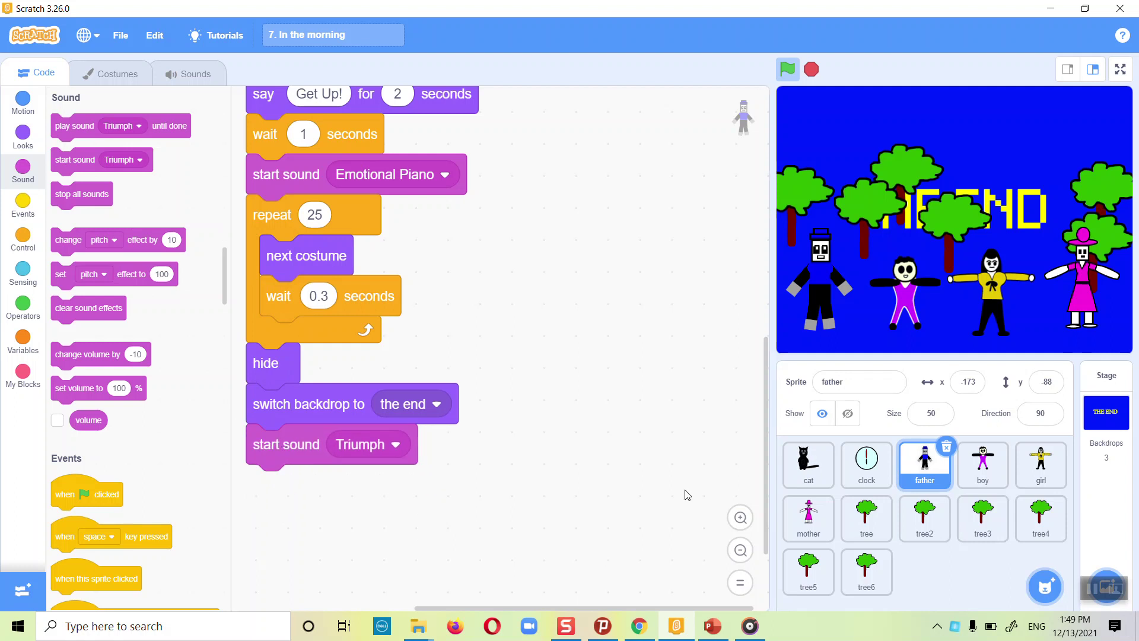